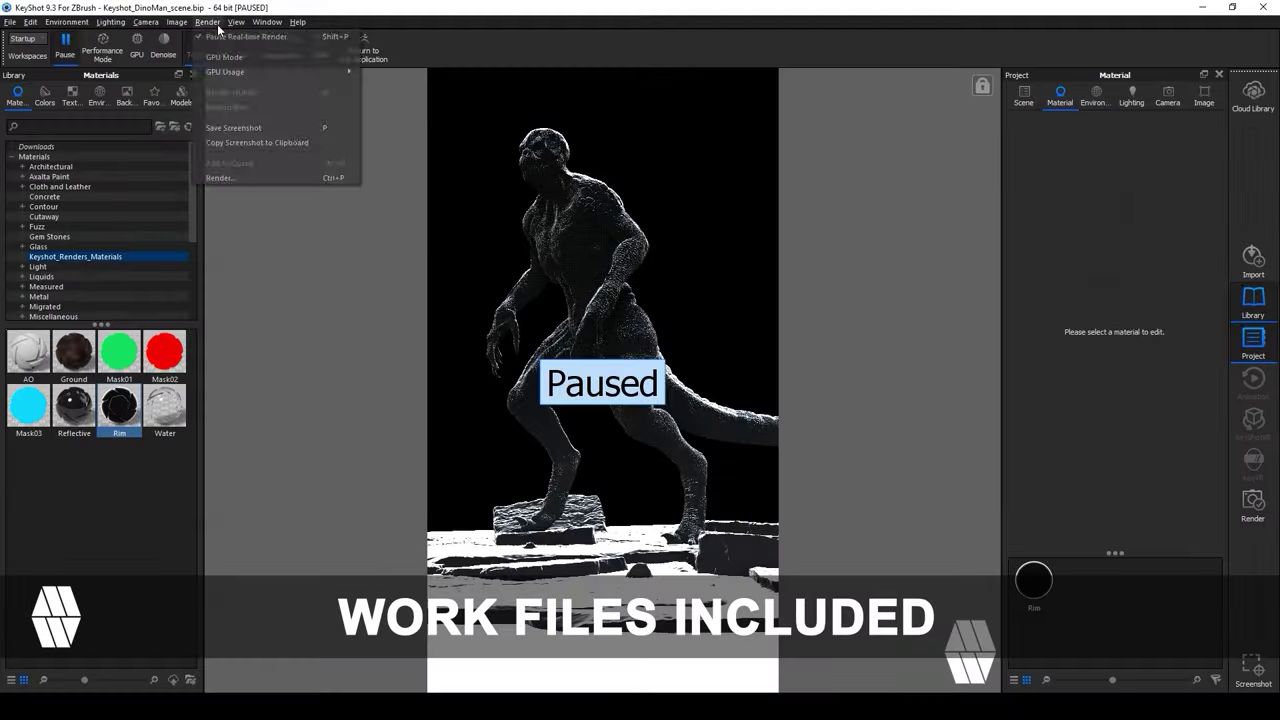
Step: Render the paused DinoMan scene as a final still image from the Render menu
left_click(220, 177)
left_click(912, 390)
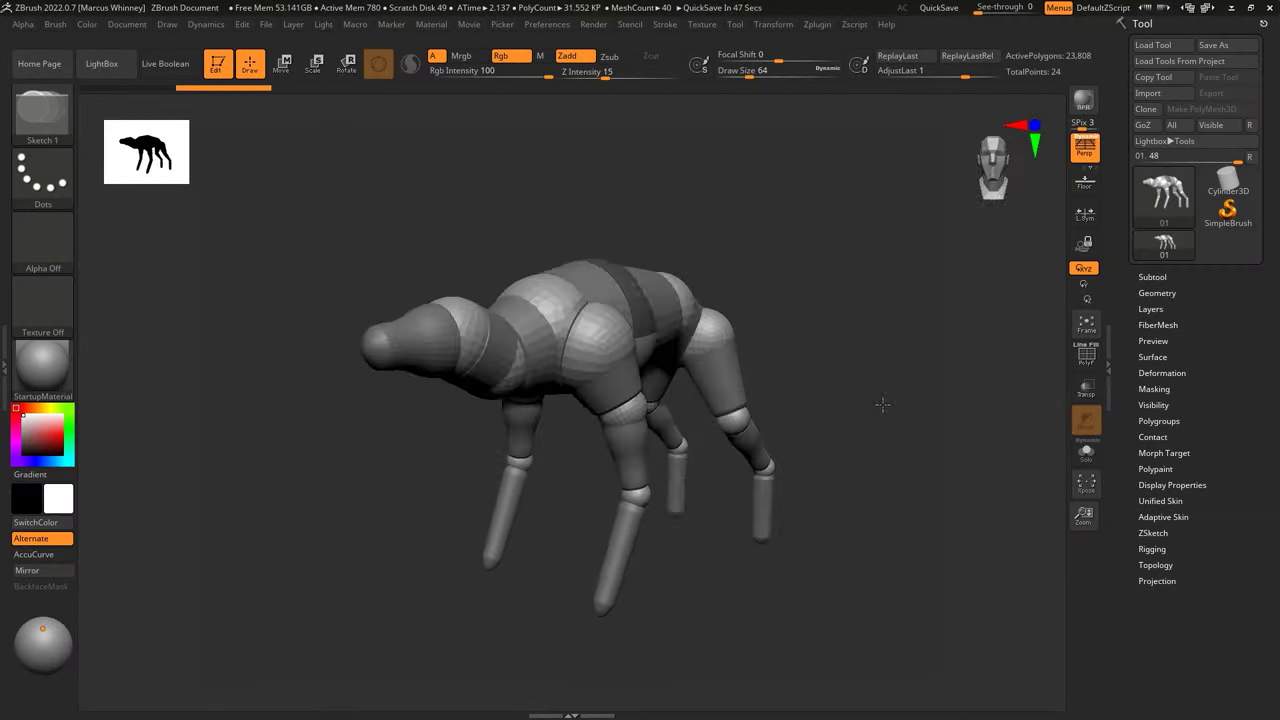
left_click(1163, 512)
Step: Preview and make the adaptive skin, select Skin_01, and pick the Move brush for the head
left_click(1173, 533)
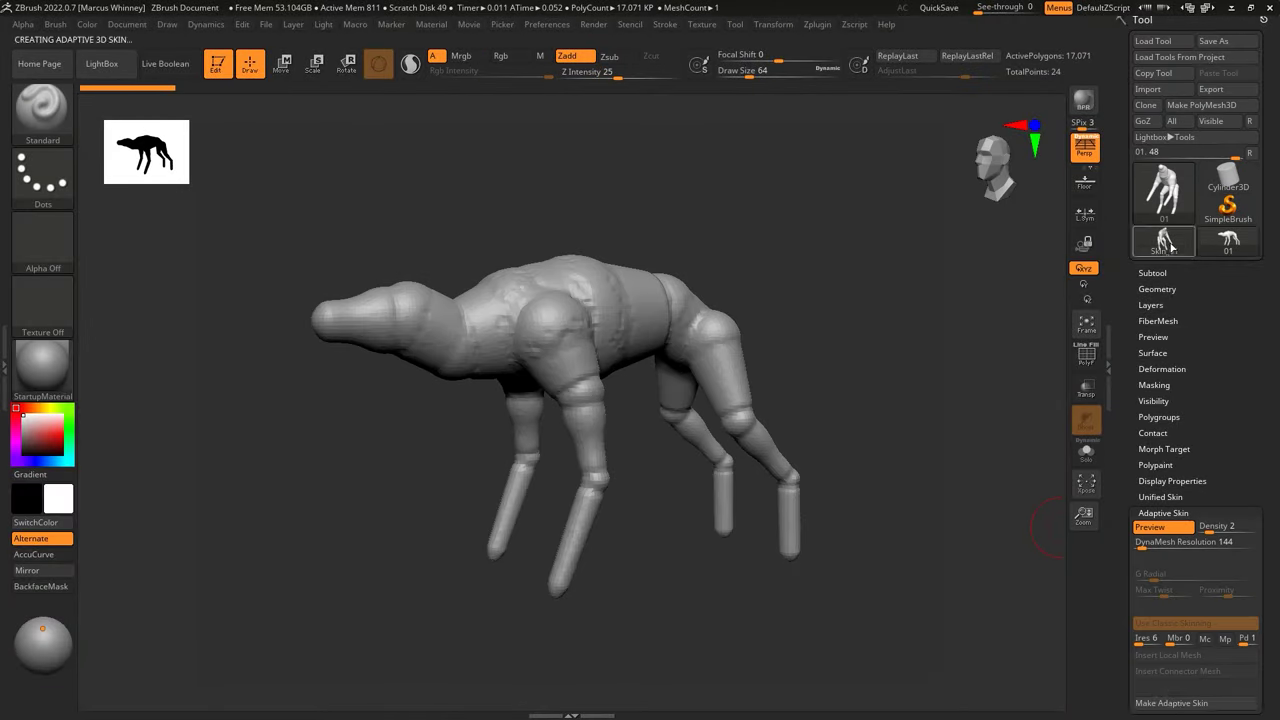
left_click(1165, 243)
left_click_drag(948, 423, 968, 414)
mouse_move(686, 413)
left_mouse_down()
mouse_move(672, 229)
mouse_move(697, 257)
mouse_move(576, 360)
left_mouse_up()
key("b")
key("m")
key("v")
right_click(576, 360)
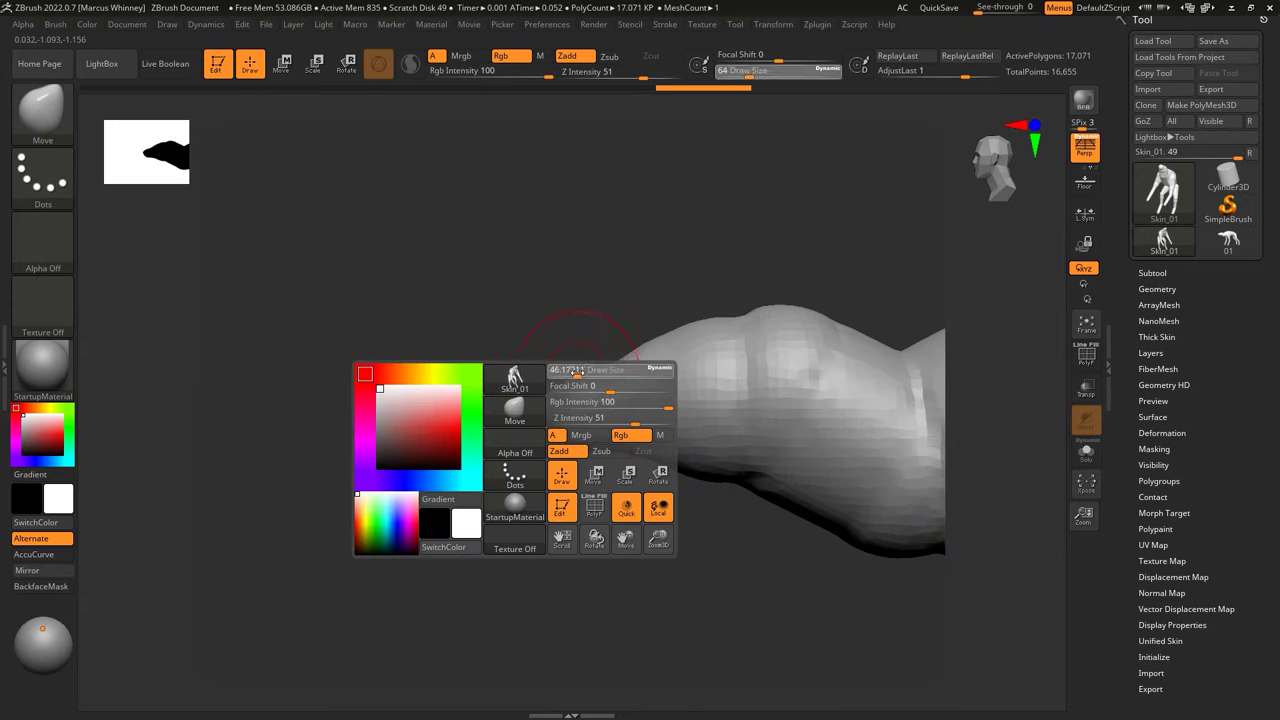
Step: Reshape the creature's head with the Move brush and Transpose gizmo
right_click_drag(576, 360, 561, 428)
mouse_move(539, 375)
right_mouse_down()
mouse_move(663, 194)
mouse_move(651, 399)
right_mouse_up()
mouse_move(699, 220)
right_mouse_down()
mouse_move(560, 230)
mouse_move(520, 214)
mouse_move(690, 229)
mouse_move(806, 206)
mouse_move(700, 194)
mouse_move(563, 219)
mouse_move(614, 340)
right_mouse_up()
right_click(690, 229)
key("w")
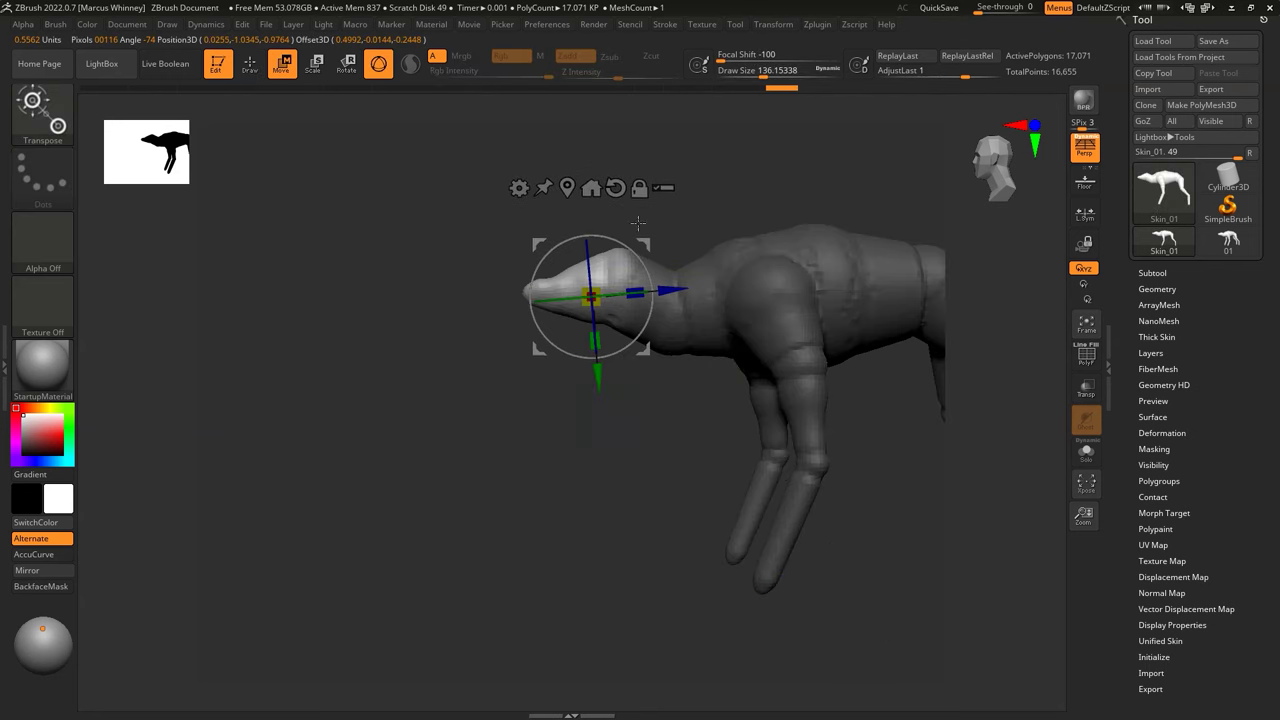
key("q")
Step: Build up clay bulk across the torso and neck from several angles
mouse_move(652, 241)
right_mouse_down()
mouse_move(729, 186)
mouse_move(757, 257)
mouse_move(563, 316)
right_mouse_up()
mouse_move(603, 385)
right_mouse_down()
mouse_move(552, 293)
mouse_move(686, 171)
right_mouse_up()
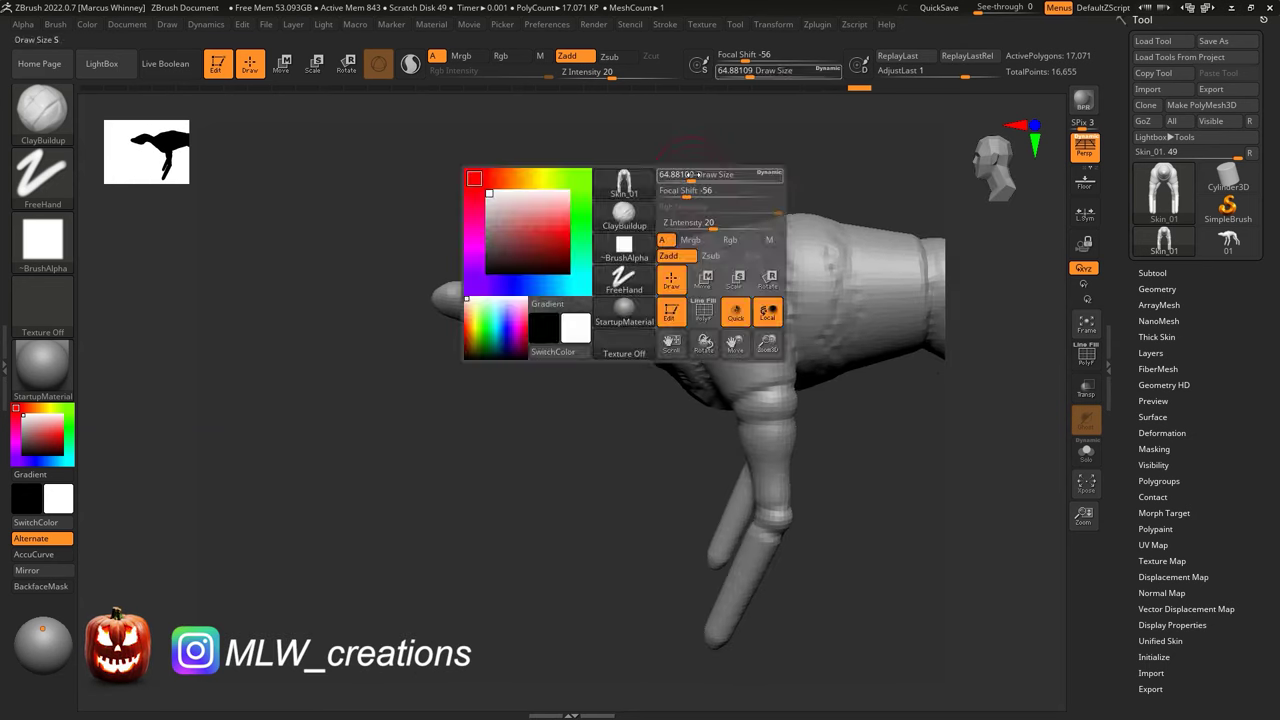
right_click_drag(643, 234, 610, 334)
mouse_move(559, 368)
right_mouse_down()
mouse_move(649, 211)
mouse_move(763, 217)
mouse_move(611, 312)
mouse_move(569, 274)
right_mouse_up()
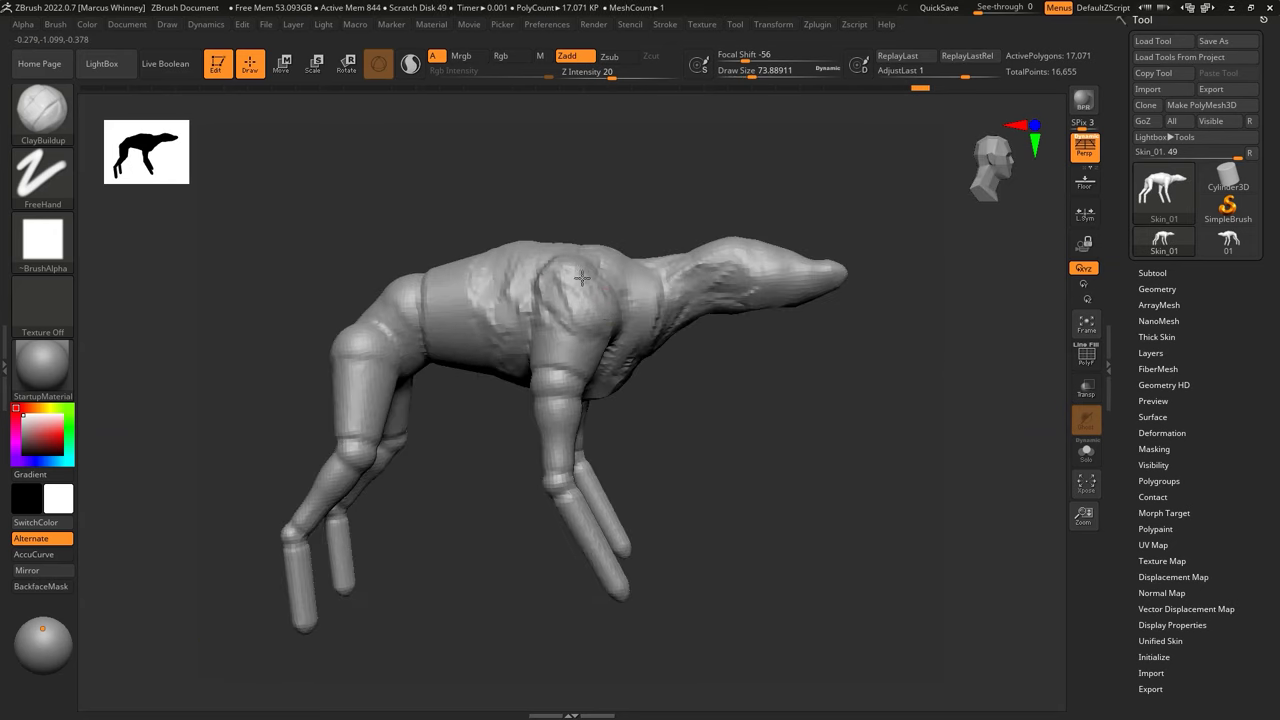
right_click_drag(596, 323, 596, 376)
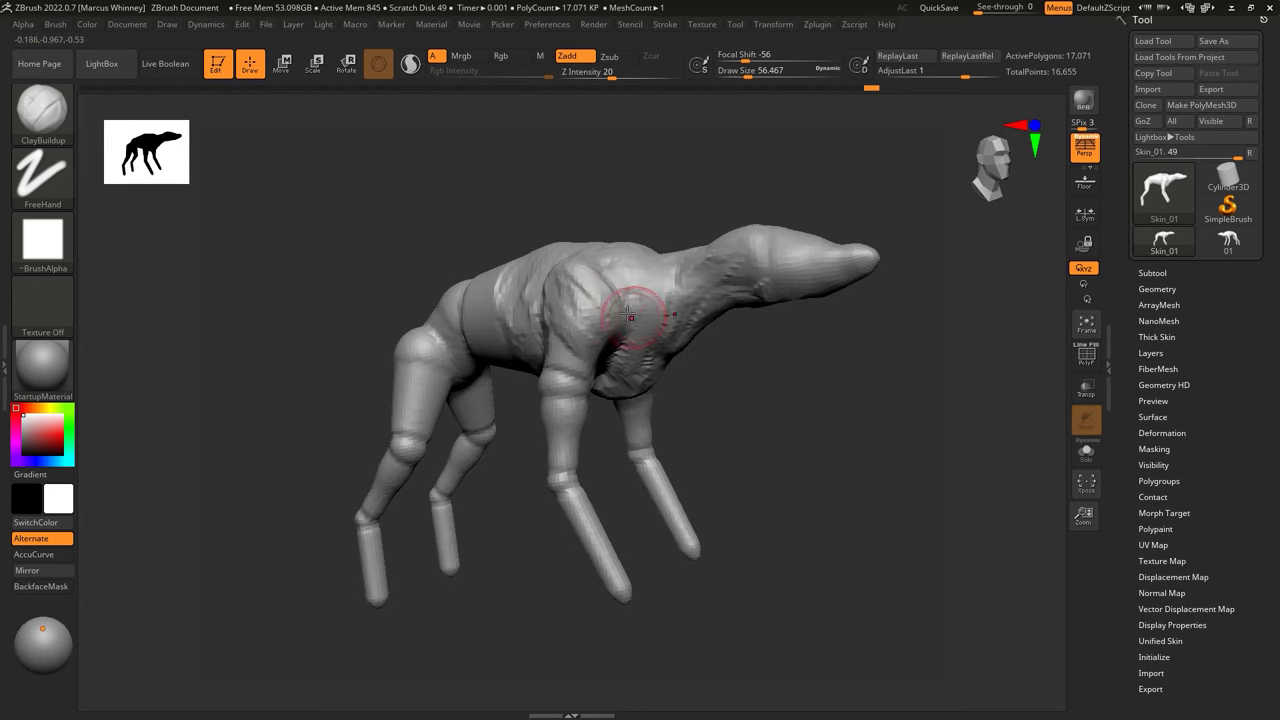
right_click_drag(613, 261, 700, 330)
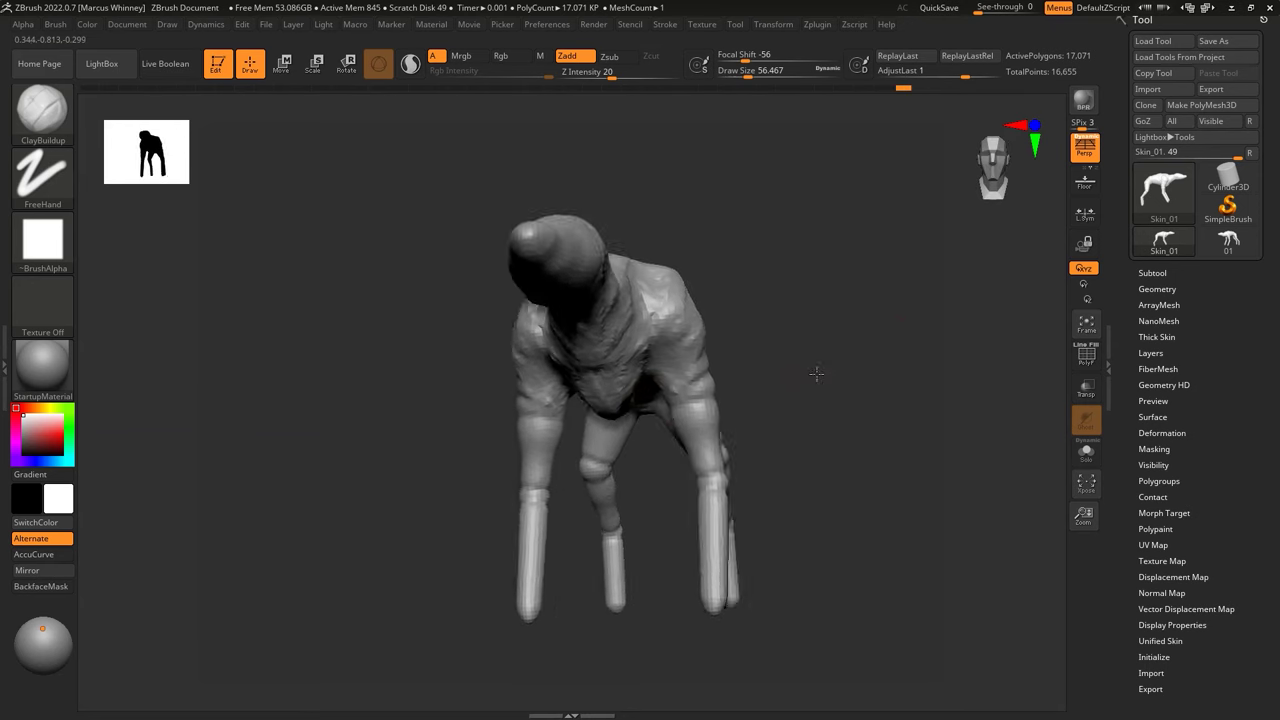
right_click_drag(814, 377, 683, 406)
right_click_drag(738, 463, 643, 306)
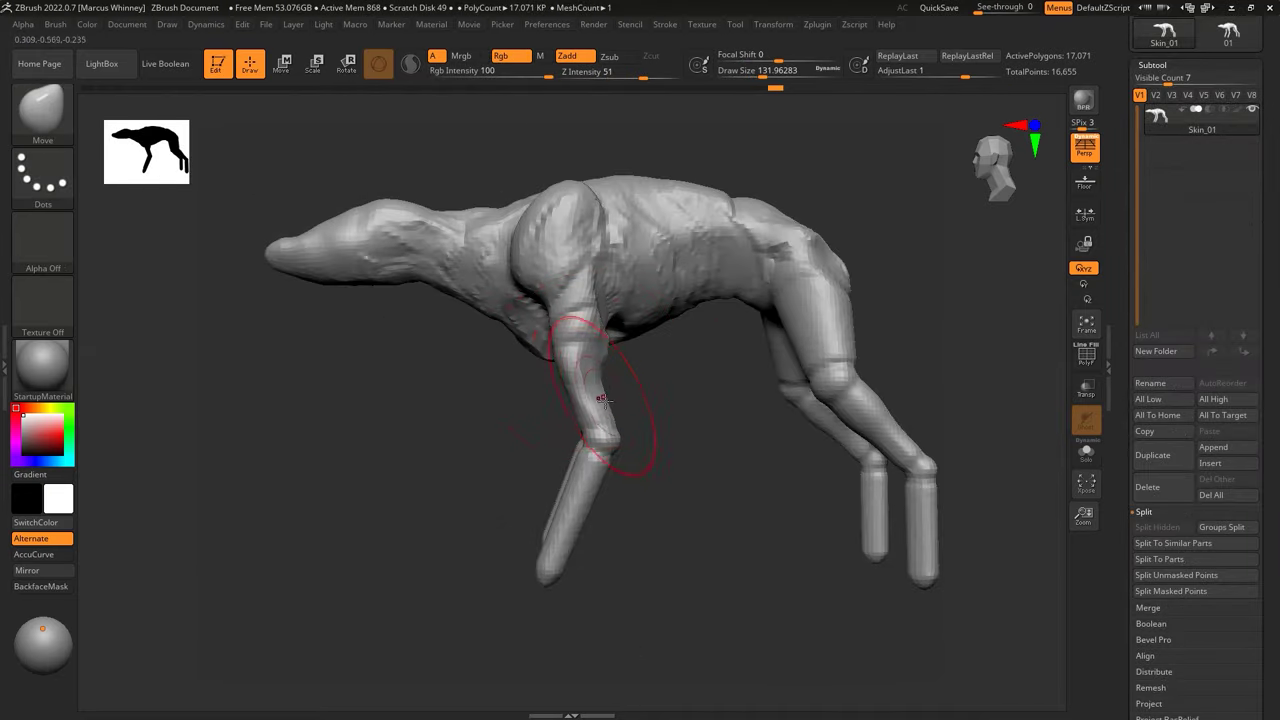
Step: Reshape the creature's legs with sculpting brushes from several views
mouse_move(557, 380)
right_mouse_down()
mouse_move(560, 400)
mouse_move(586, 366)
mouse_move(593, 420)
mouse_move(472, 386)
mouse_move(586, 371)
mouse_move(723, 489)
right_mouse_up()
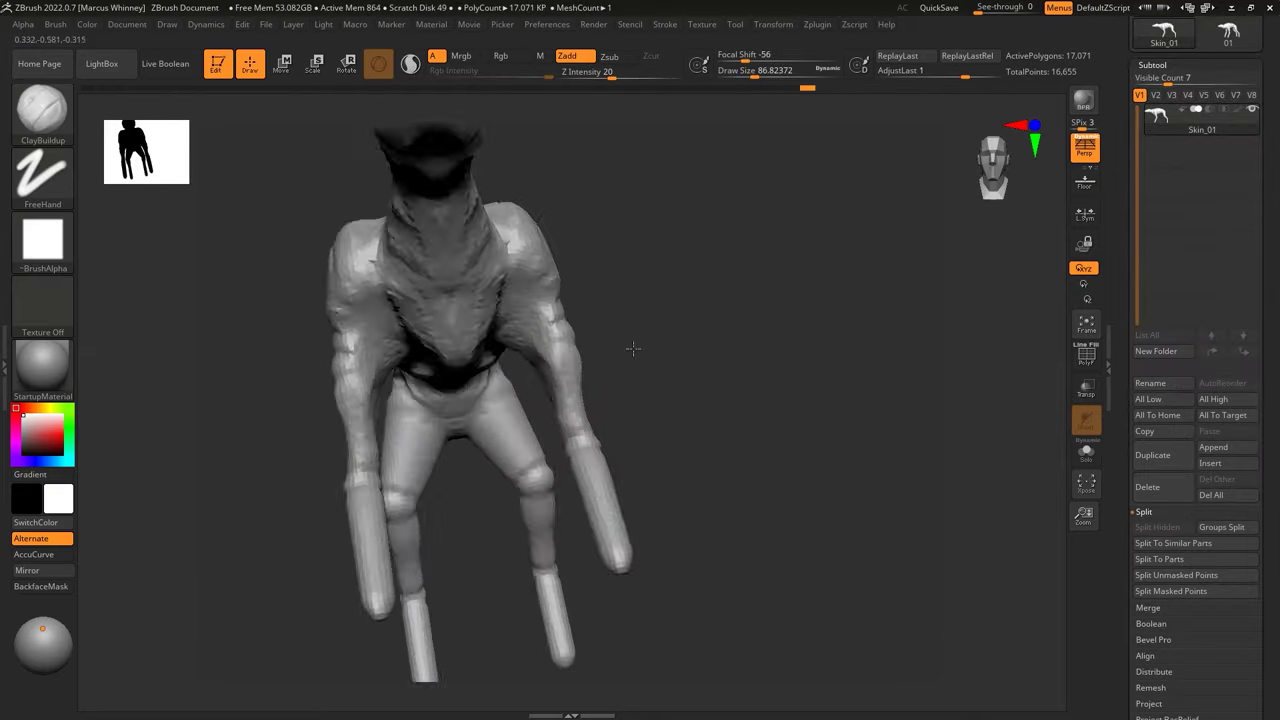
key("b")
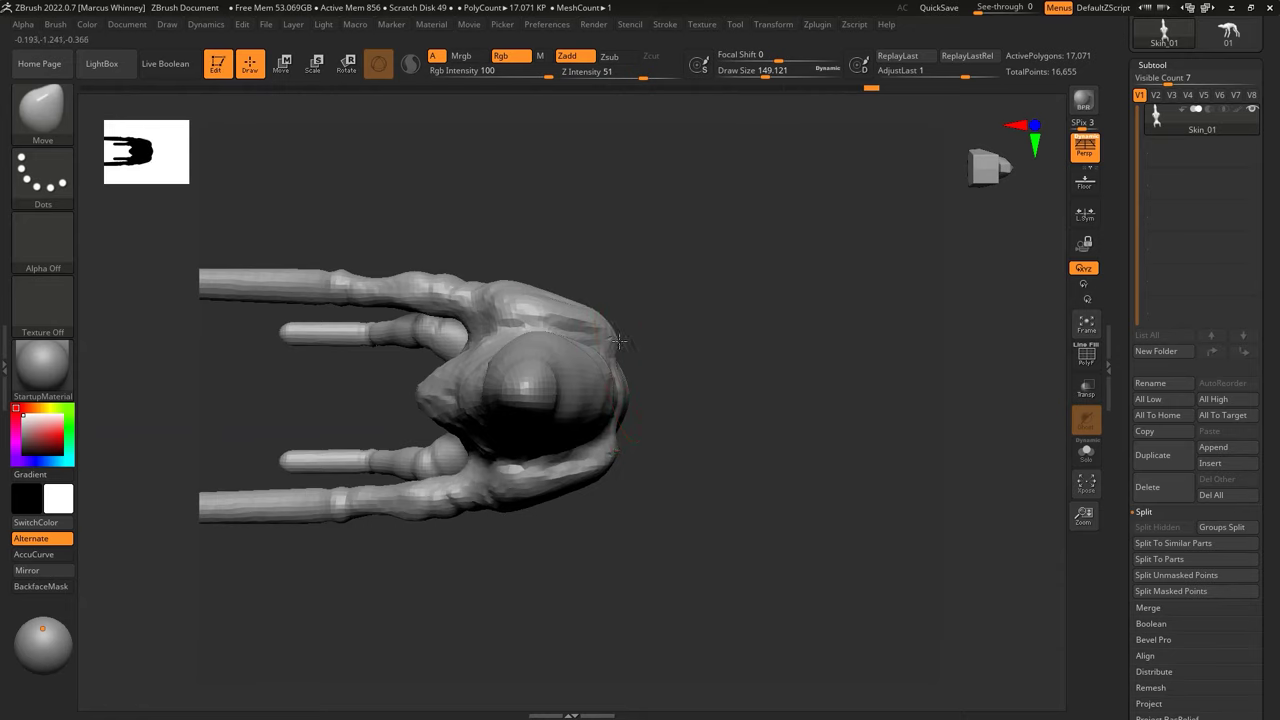
right_click_drag(619, 341, 737, 320)
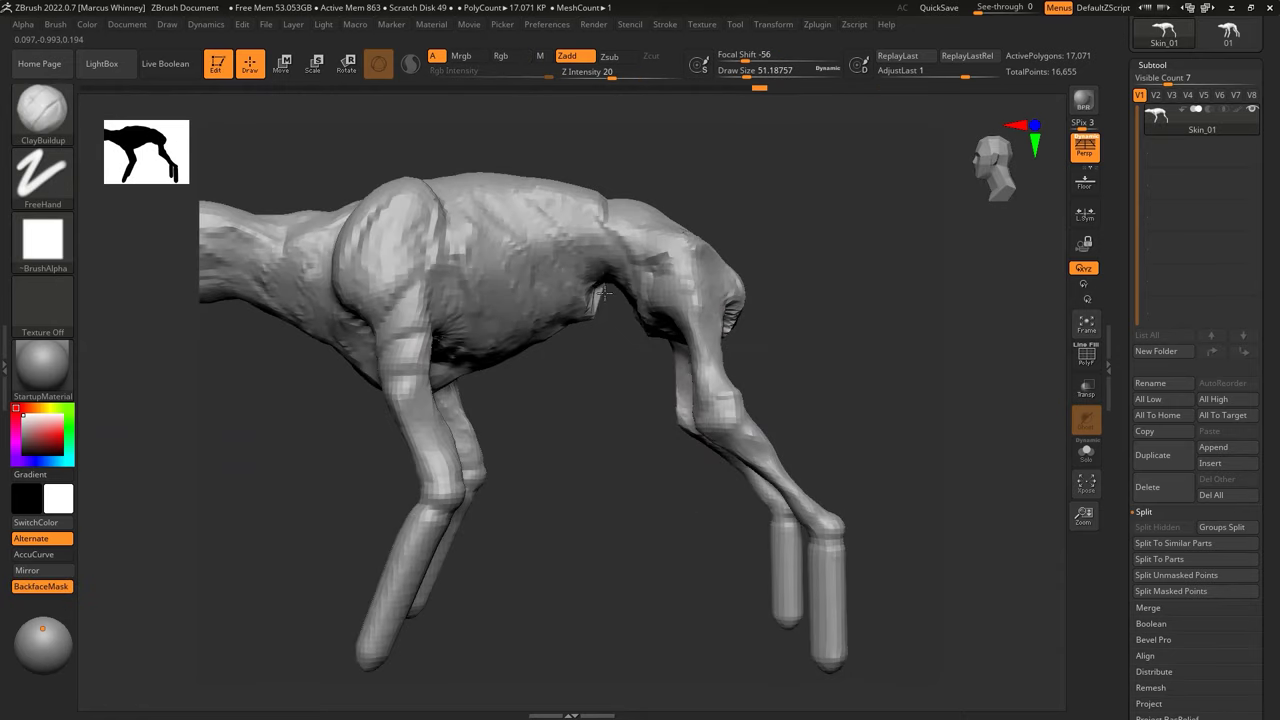
right_click_drag(604, 291, 649, 506)
right_click_drag(526, 162, 484, 272)
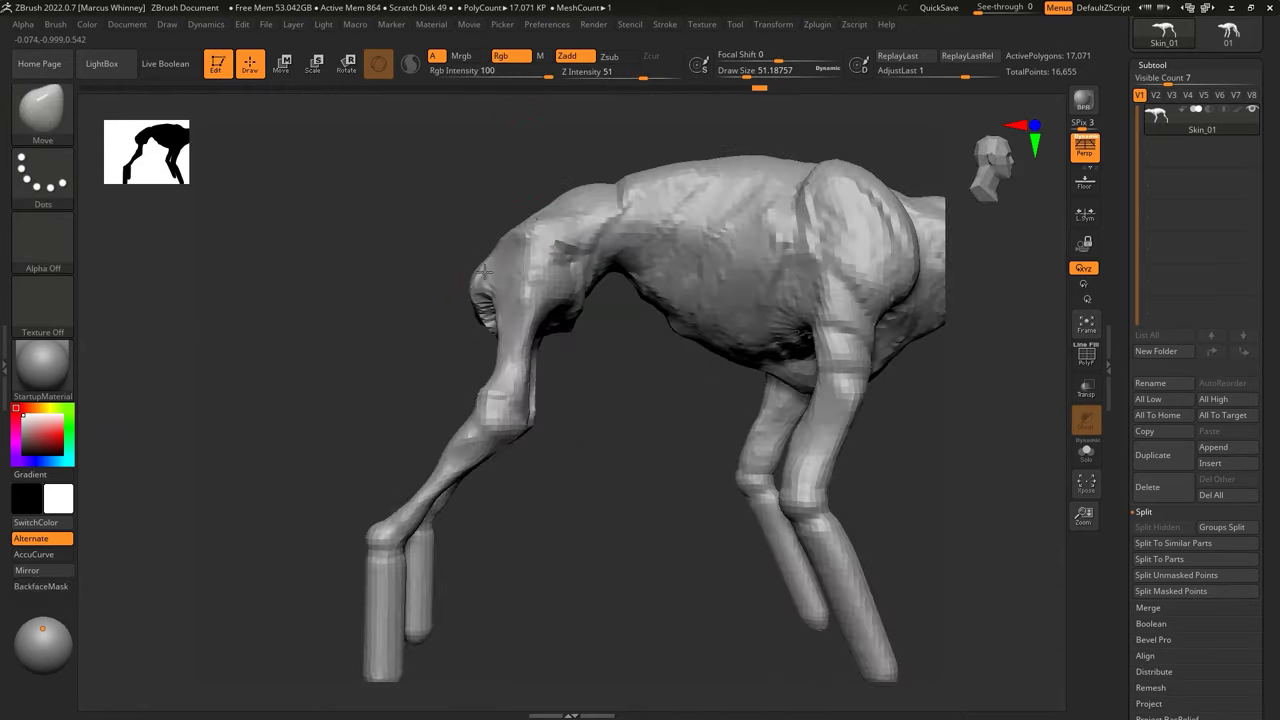
mouse_move(511, 215)
right_mouse_down()
mouse_move(714, 283)
mouse_move(803, 249)
mouse_move(641, 222)
mouse_move(601, 195)
right_mouse_up()
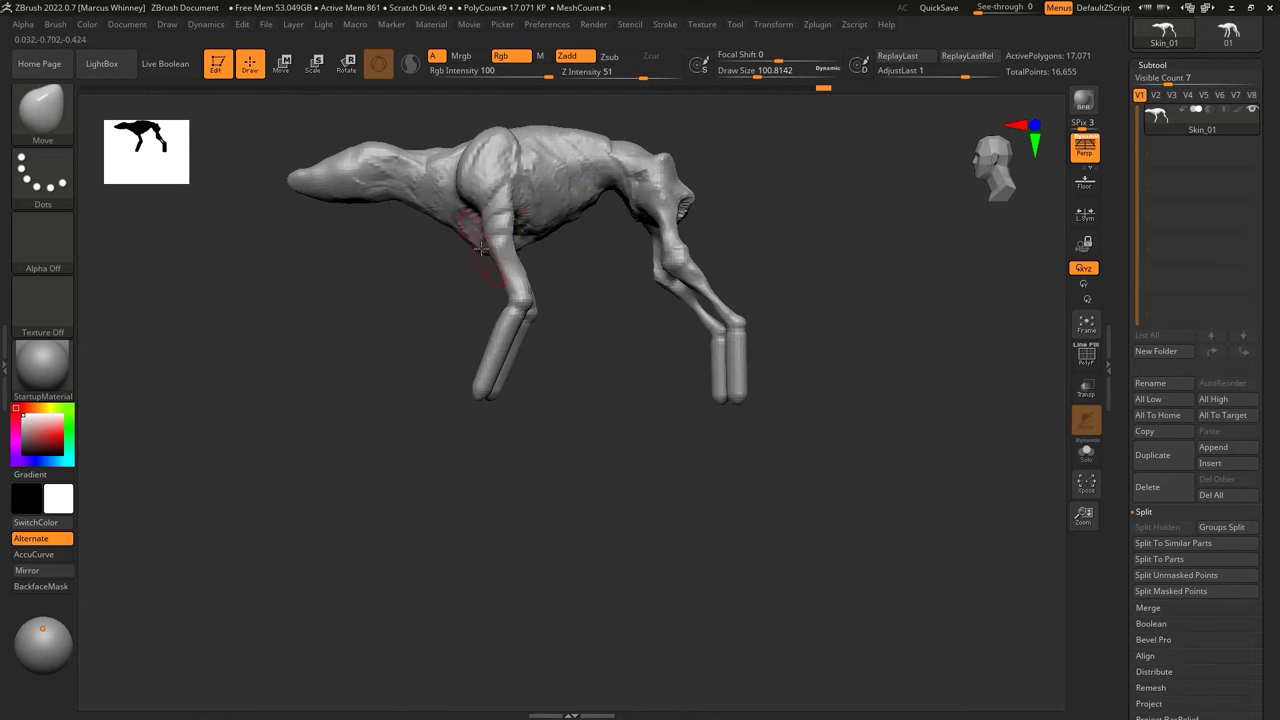
mouse_move(546, 232)
right_mouse_down()
mouse_move(757, 214)
mouse_move(704, 455)
mouse_move(760, 430)
mouse_move(794, 446)
right_mouse_up()
Step: Shape the long snout with the Pinch and Move brushes
key("b")
key("p")
key("i")
key("b")
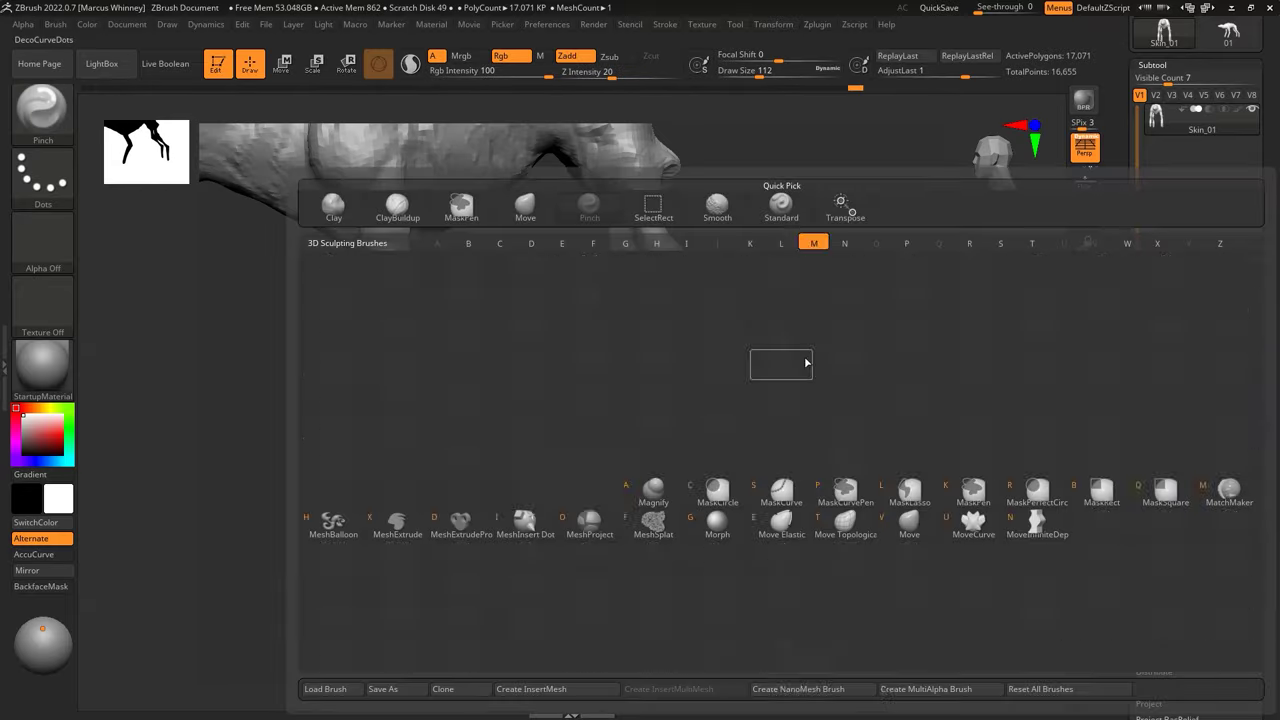
key("m")
key("v")
mouse_move(766, 351)
right_mouse_down()
mouse_move(800, 337)
mouse_move(740, 350)
mouse_move(708, 375)
mouse_move(695, 358)
right_mouse_up()
right_click_drag(751, 404, 738, 385)
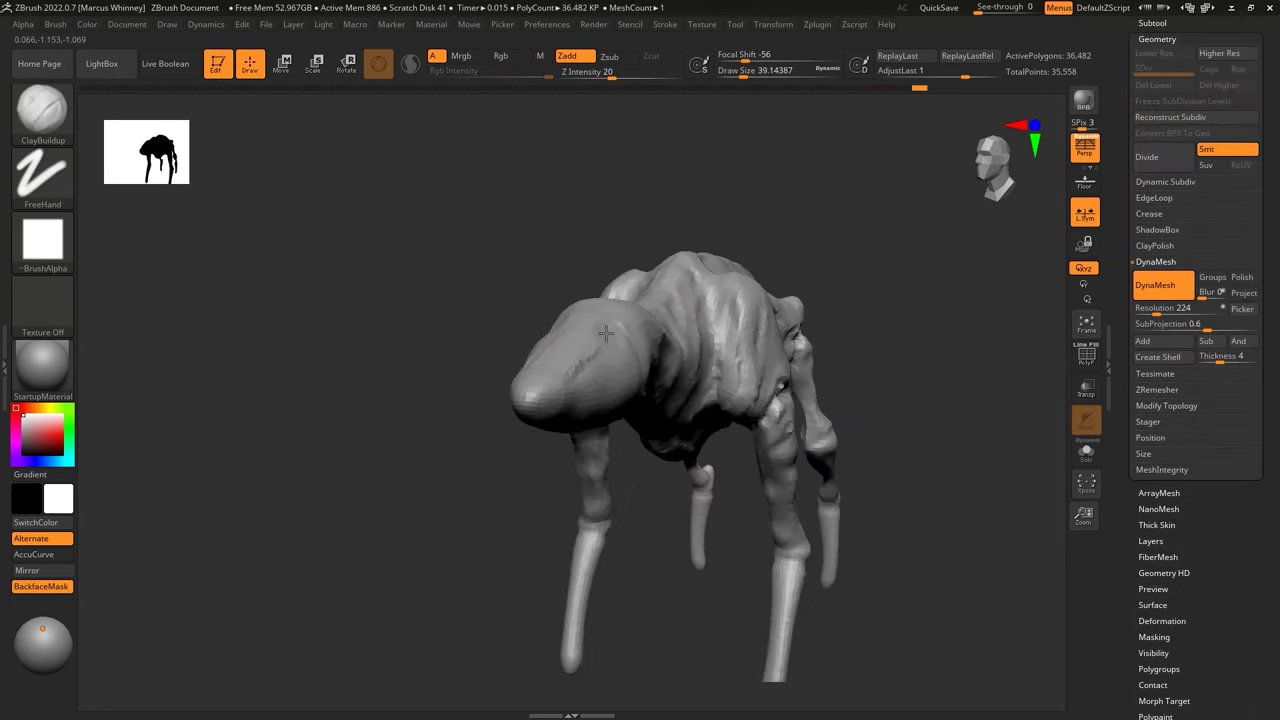
mouse_move(605, 333)
right_mouse_down()
mouse_move(663, 266)
mouse_move(603, 256)
mouse_move(740, 233)
right_mouse_up()
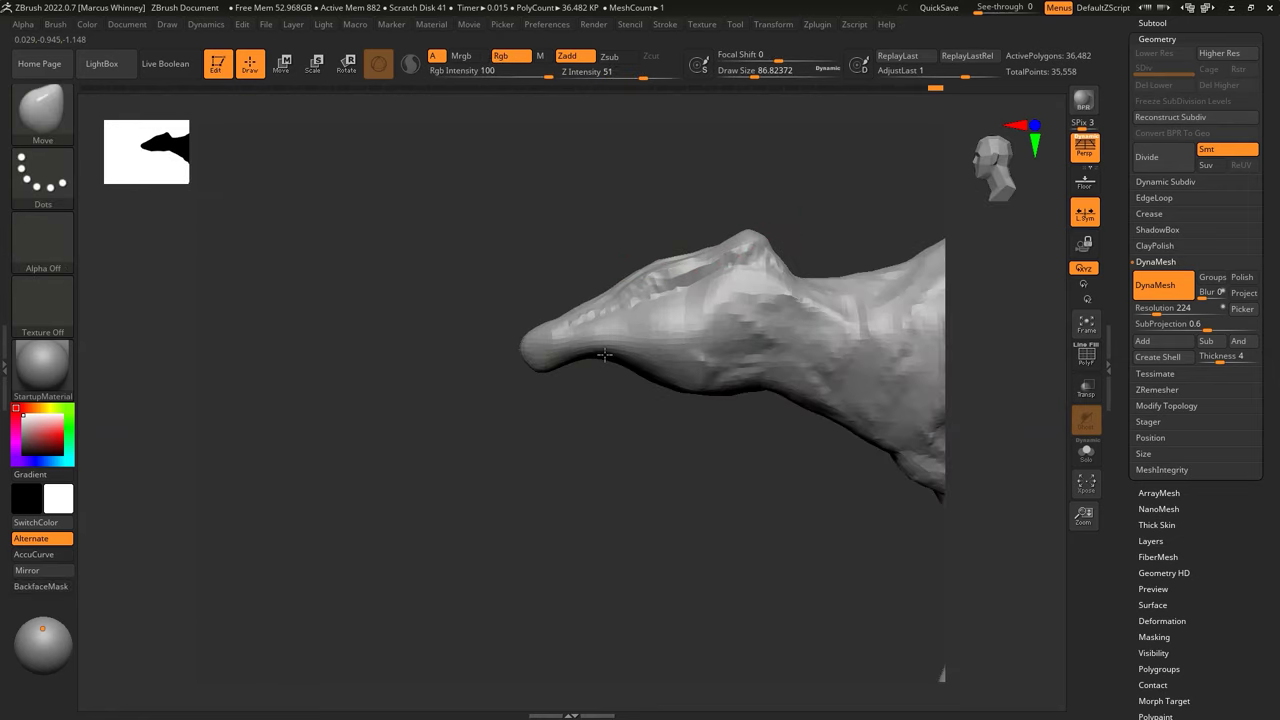
Step: Stand the neck upright and reposition the head with the Transpose gizmo
mouse_move(783, 263)
right_mouse_down("ctrl")
mouse_move(565, 323)
mouse_move(593, 418)
right_mouse_up("ctrl")
mouse_move(655, 459)
right_mouse_down()
mouse_move(597, 484)
mouse_move(709, 417)
mouse_move(937, 331)
mouse_move(840, 260)
mouse_move(592, 330)
right_mouse_up()
mouse_move(555, 404)
right_mouse_down()
mouse_move(686, 466)
mouse_move(474, 377)
right_mouse_up()
right_click_drag(423, 452, 598, 227)
mouse_move(469, 278)
right_mouse_down()
mouse_move(784, 327)
mouse_move(837, 300)
mouse_move(749, 343)
mouse_move(566, 371)
mouse_move(691, 368)
mouse_move(694, 309)
mouse_move(737, 286)
right_mouse_up()
key("w")
key("q")
Step: Sculpt an open jaw on the dinosaur head with ClayBuildup and Move brushes
key("b")
key("c")
key("b")
key("b")
key("m")
key("v")
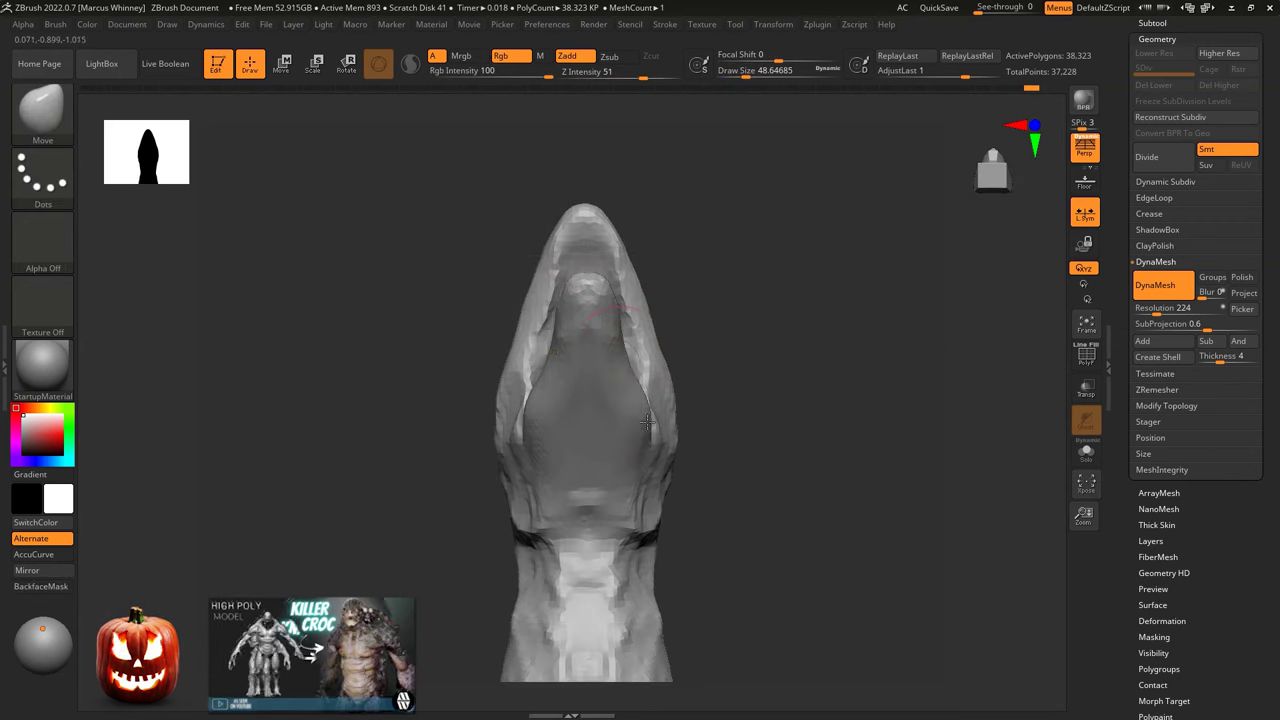
right_click_drag(600, 320, 592, 384)
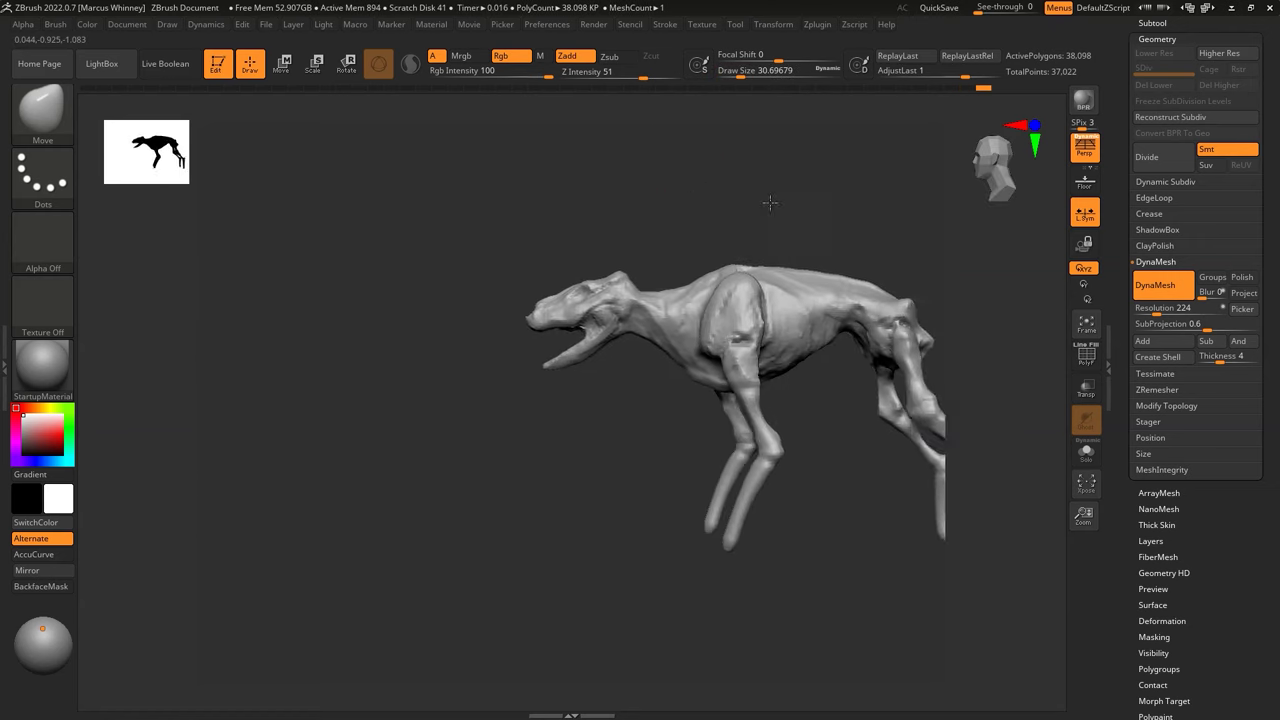
left_click_drag(452, 342, 519, 309)
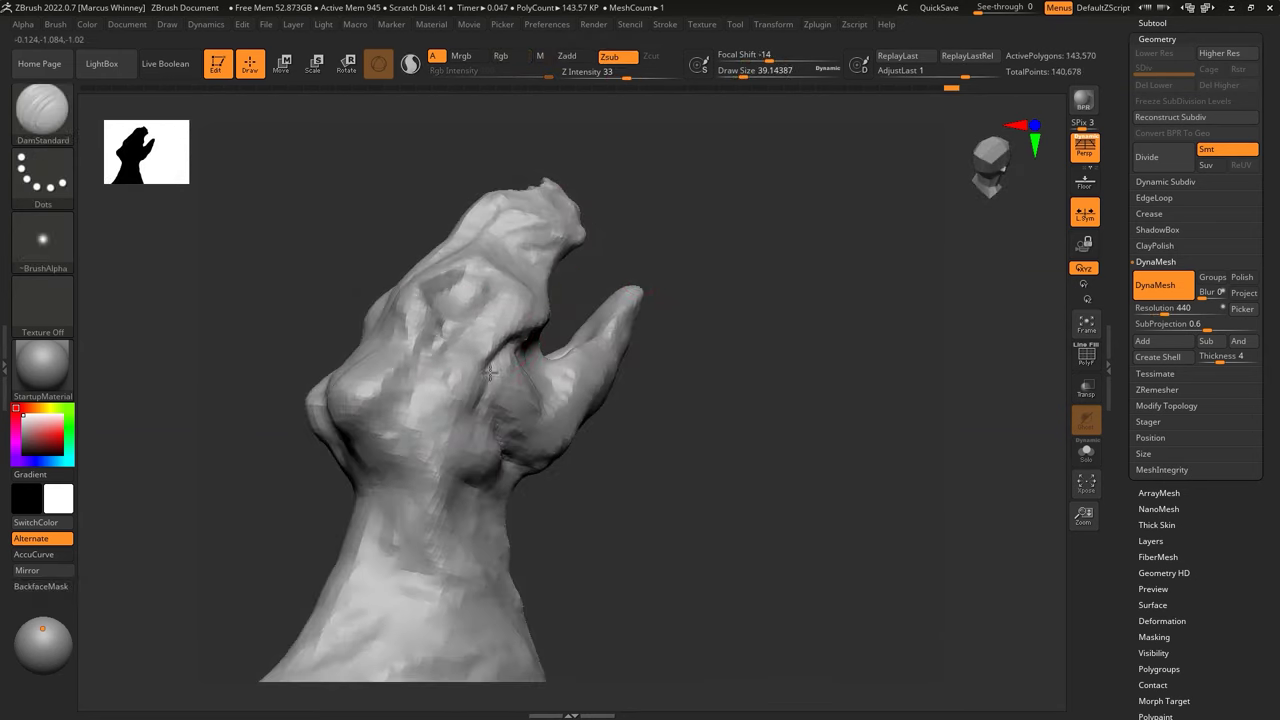
right_click_drag(490, 372, 569, 364)
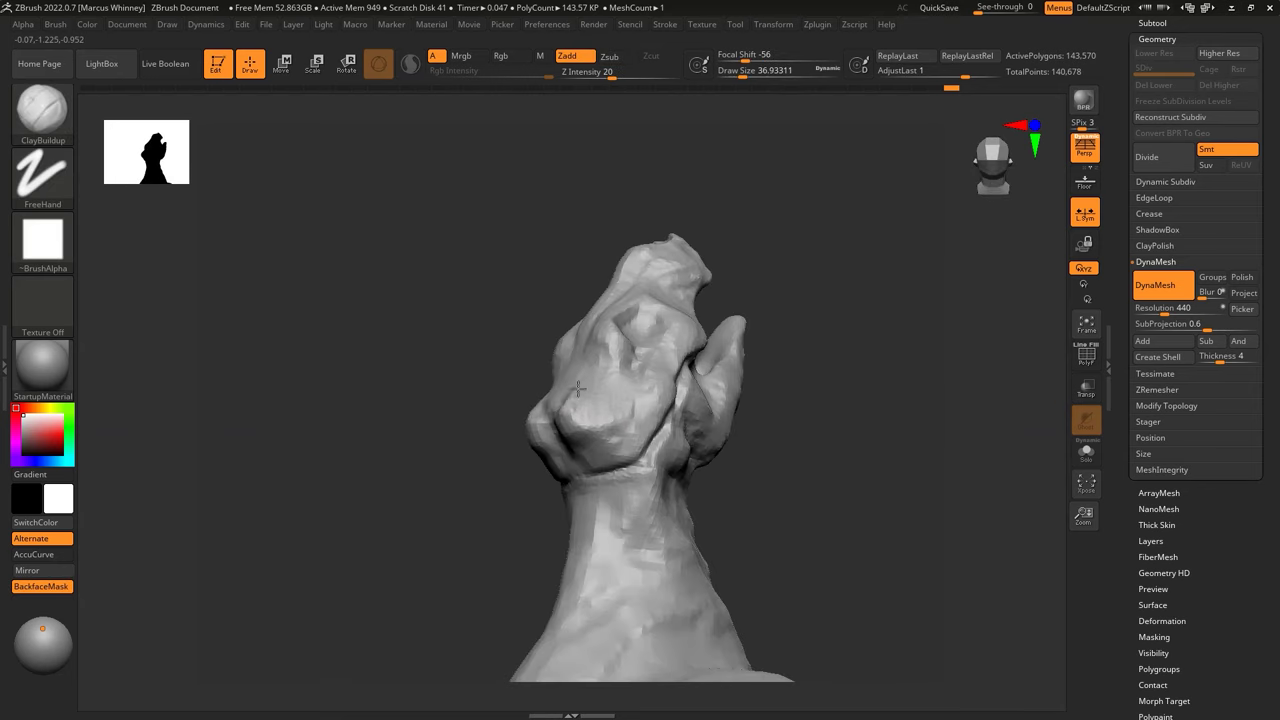
right_click_drag(814, 346, 746, 244)
mouse_move(609, 389)
right_mouse_down()
mouse_move(677, 260)
mouse_move(568, 425)
mouse_move(646, 217)
mouse_move(646, 472)
mouse_move(740, 420)
mouse_move(729, 423)
mouse_move(731, 375)
right_mouse_up()
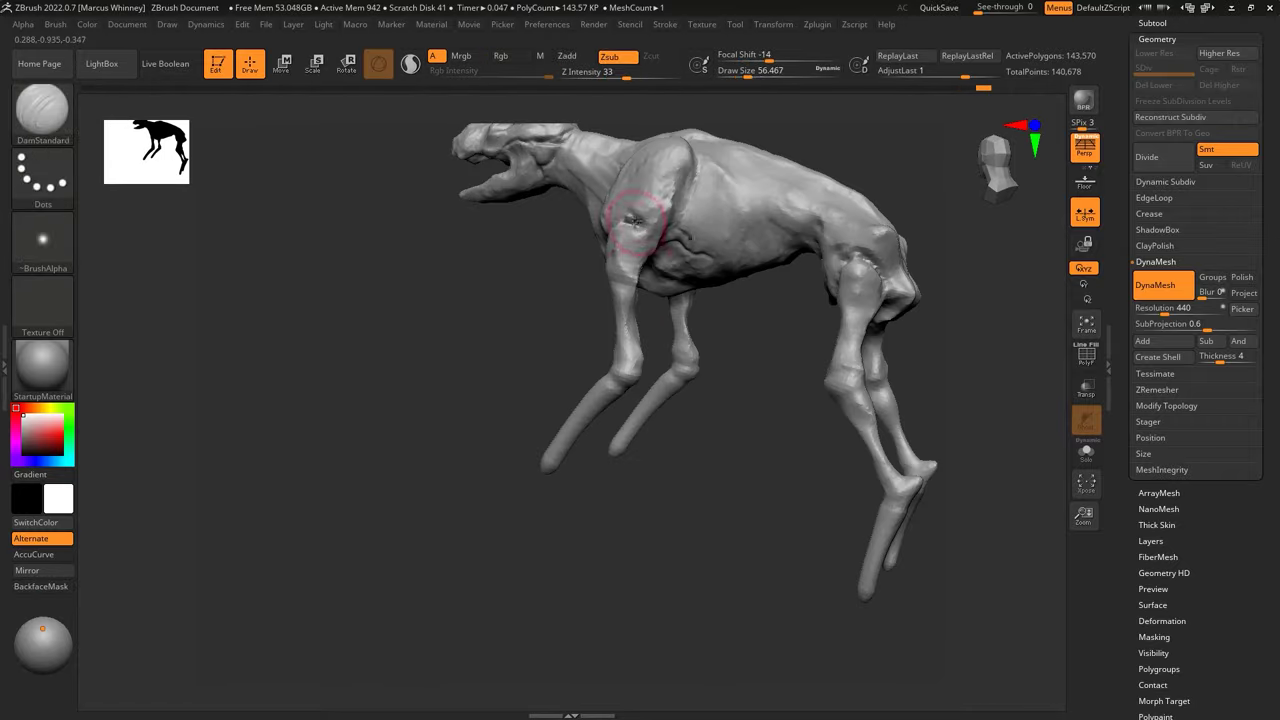
Step: Add muscular body detail with ClayBuildup and lasso-hide a region for splitting
key("b")
key("c")
key("b")
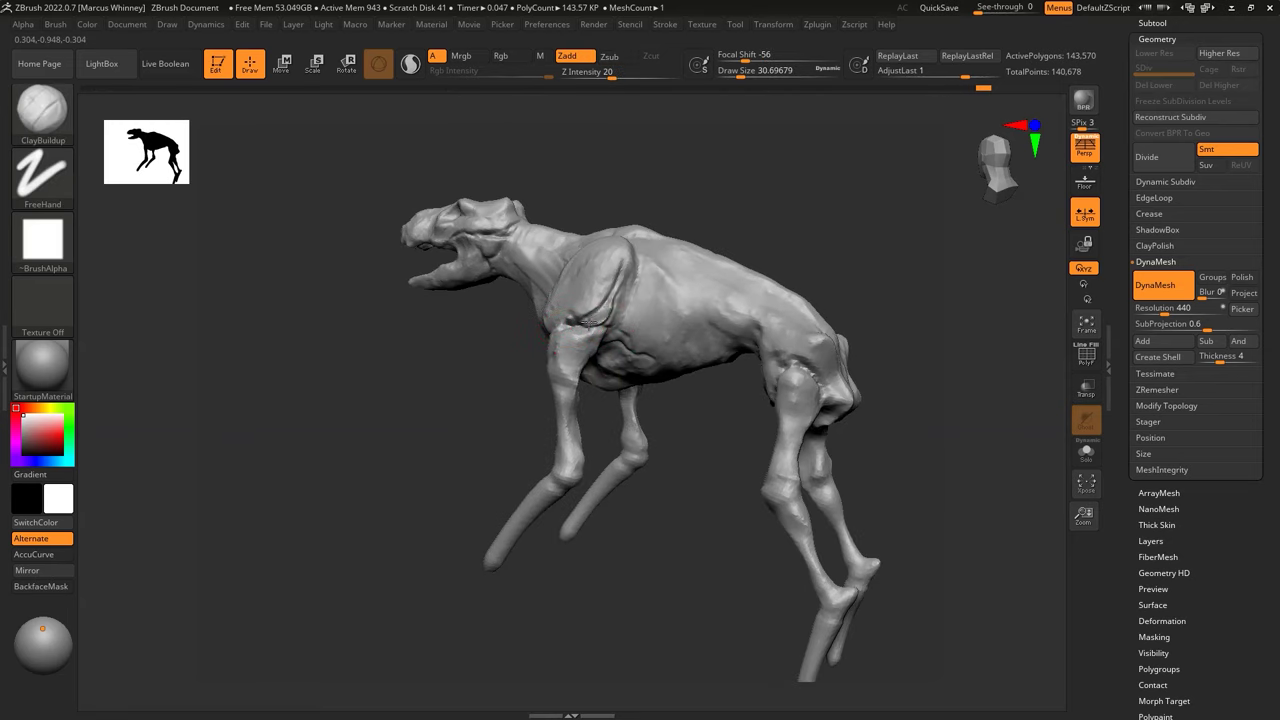
left_click_drag(588, 360, 737, 410)
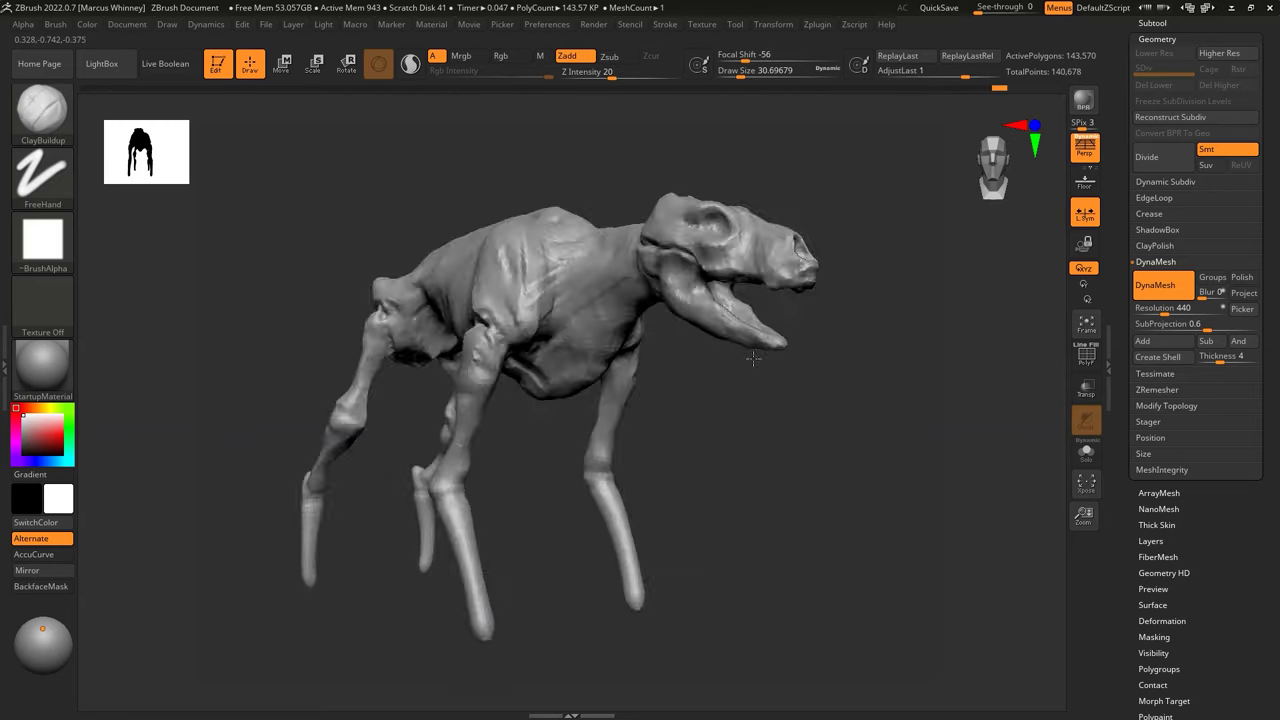
mouse_move(519, 314)
left_mouse_down()
mouse_move(609, 196)
mouse_move(575, 308)
mouse_move(583, 211)
mouse_move(806, 343)
mouse_move(625, 343)
left_mouse_up()
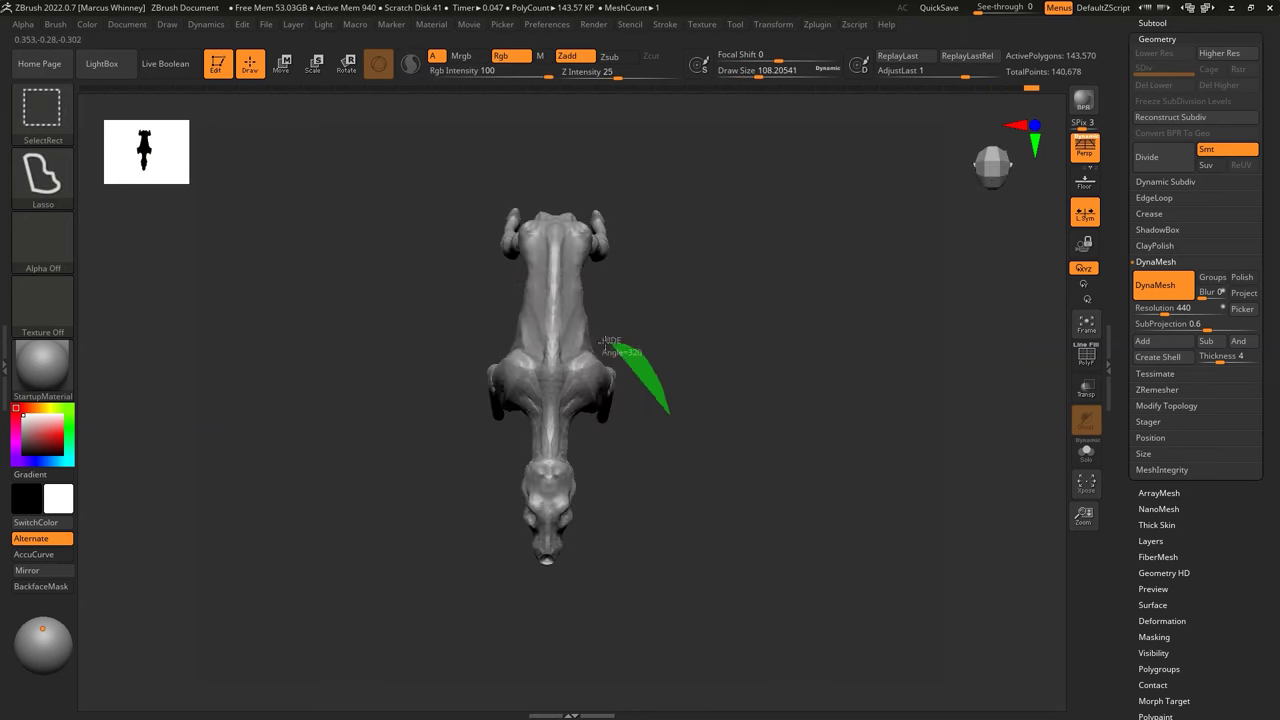
left_click_drag(650, 527, 645, 522, "ctrl+shift")
Step: Split hidden regions off as the Skin_03 and Skin_04 subtools
mouse_move(814, 357)
left_mouse_down()
mouse_move(802, 281)
mouse_move(966, 407)
left_mouse_up()
left_click(516, 293, "ctrl+shift")
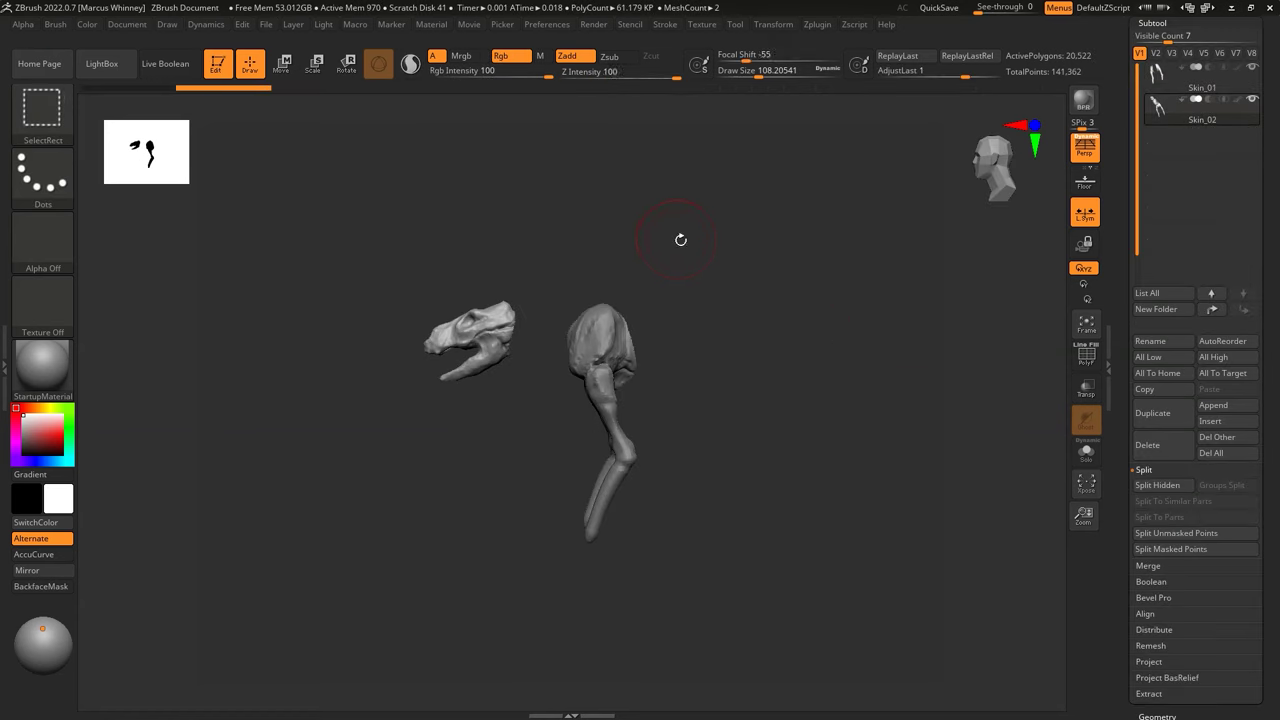
left_click(1157, 485)
mouse_move(851, 350)
left_mouse_down()
mouse_move(757, 400)
mouse_move(617, 369)
left_mouse_up()
left_click_drag(523, 437, 520, 440, "ctrl+shift")
left_click_drag(700, 450, 760, 430)
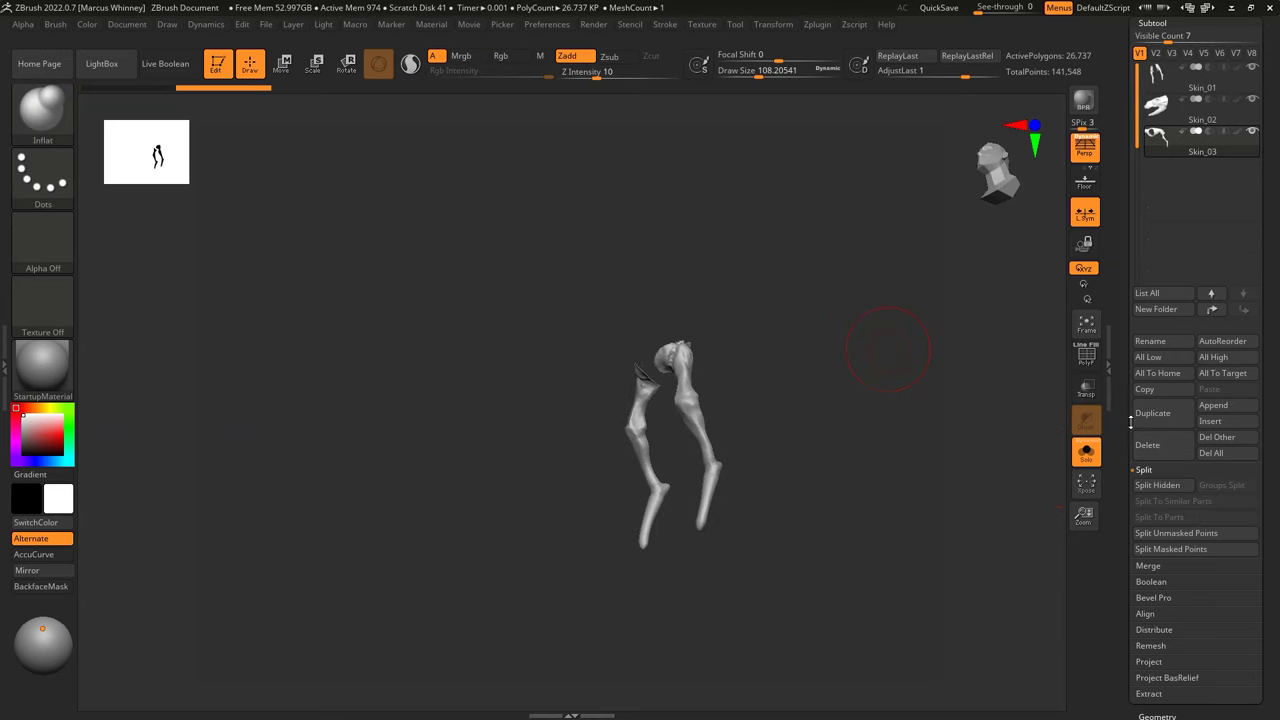
left_click(1157, 485)
Step: Show all subtools again, then select and Solo Skin_04
left_click_drag(900, 480, 860, 495)
left_click(1086, 452)
left_click_drag(746, 306, 760, 312)
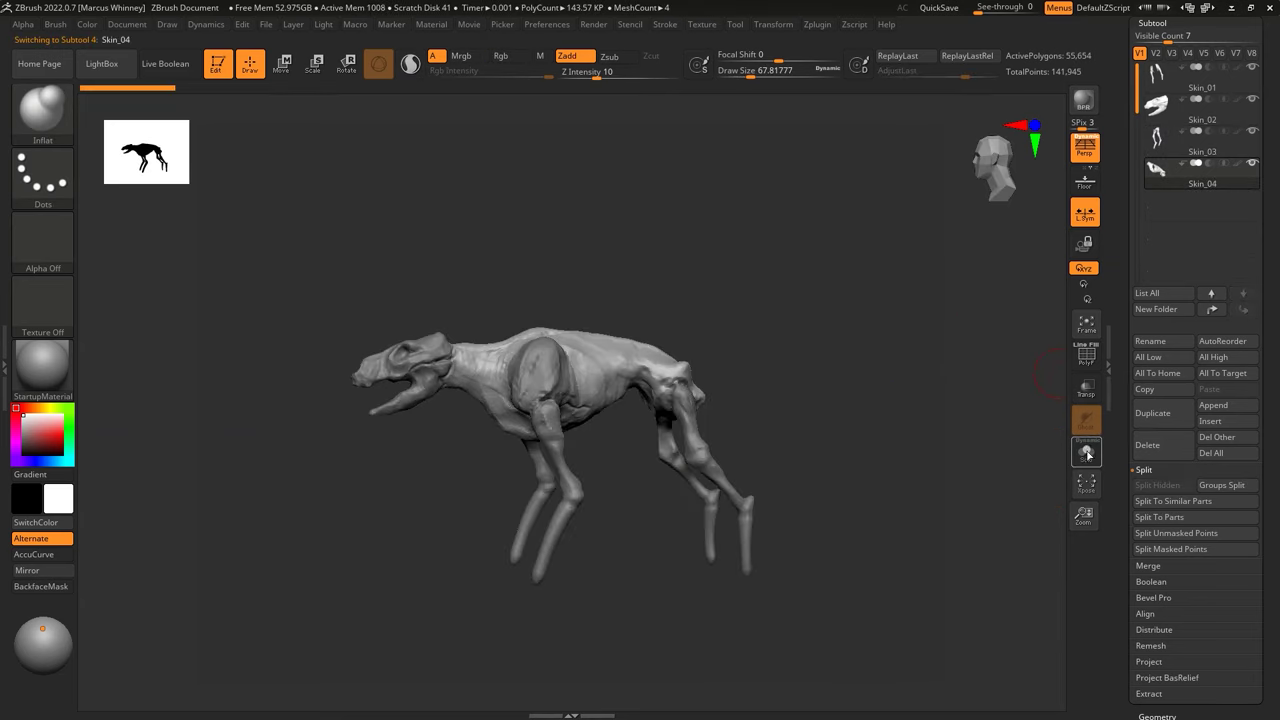
left_click(560, 380, "alt")
left_click(1086, 452)
left_click_drag(849, 346, 843, 321)
Step: Select the Skin_05 torso piece and switch between ClayBuildup and Move brushes
key("b")
key("c")
key("b")
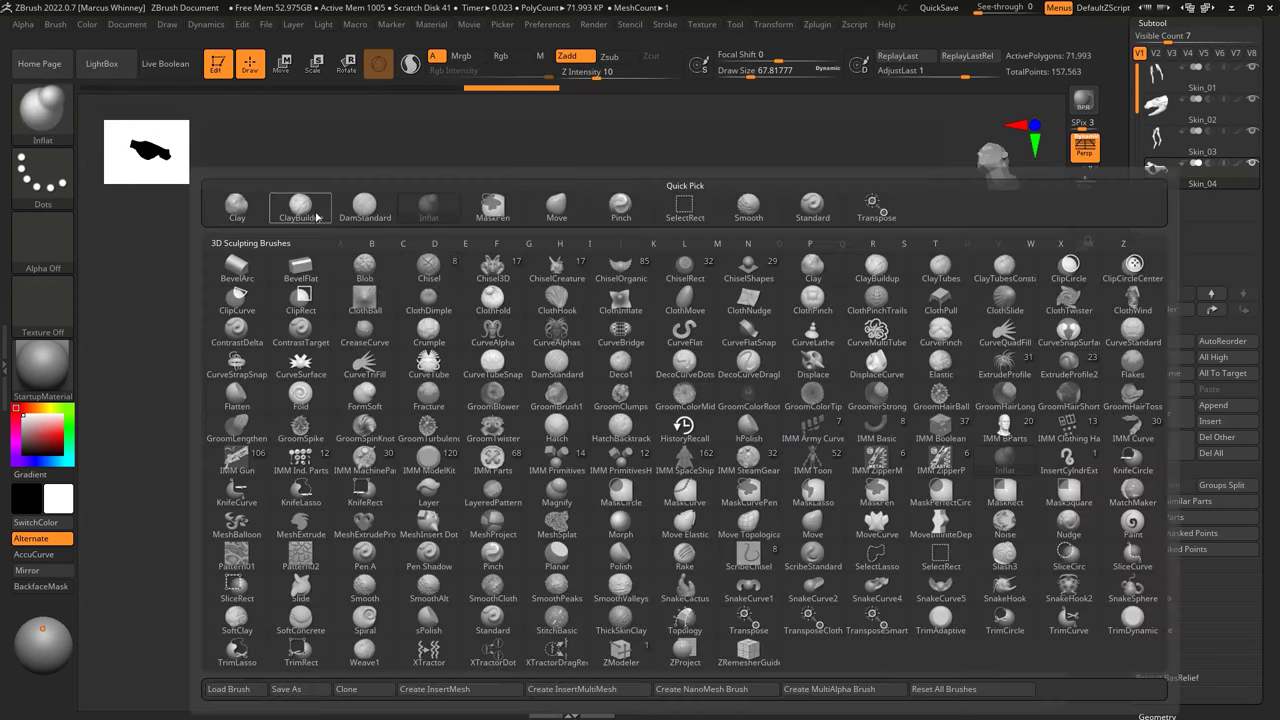
left_click(723, 434, "alt")
left_click(640, 260, "alt")
mouse_move(766, 158)
left_mouse_down()
mouse_move(720, 190)
mouse_move(758, 172)
mouse_move(623, 206)
mouse_move(562, 316)
left_mouse_up()
key("b")
key("m")
key("v")
Step: Solo Skin_05 to inspect the pieces, then show the whole creature and reselect Skin_05
key("ctrl+shift+s")
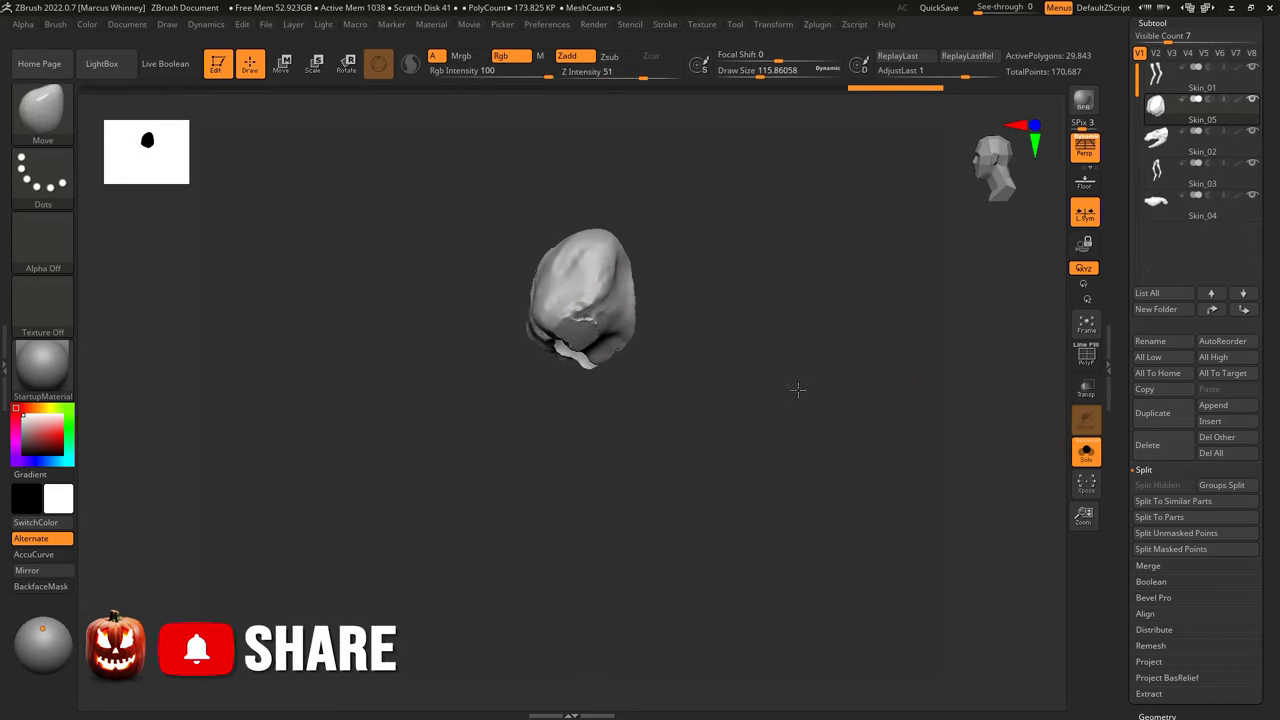
left_click_drag(727, 451, 657, 257)
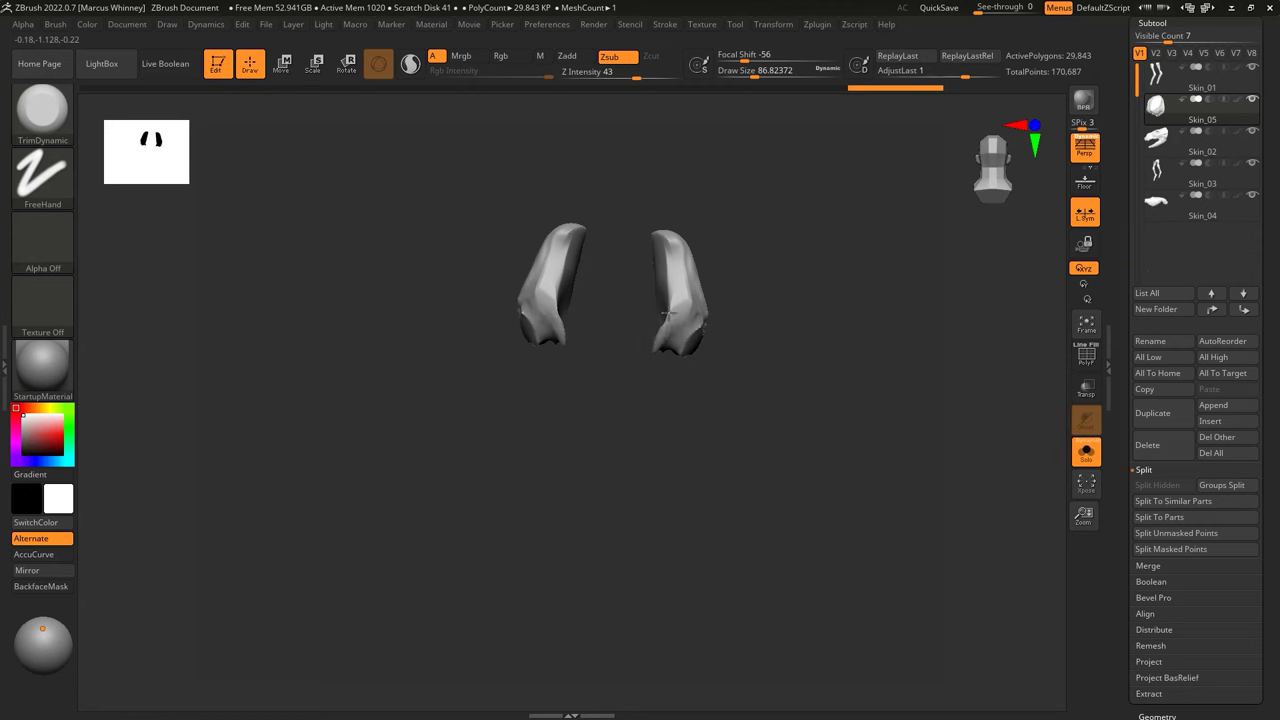
left_click_drag(667, 342, 690, 333)
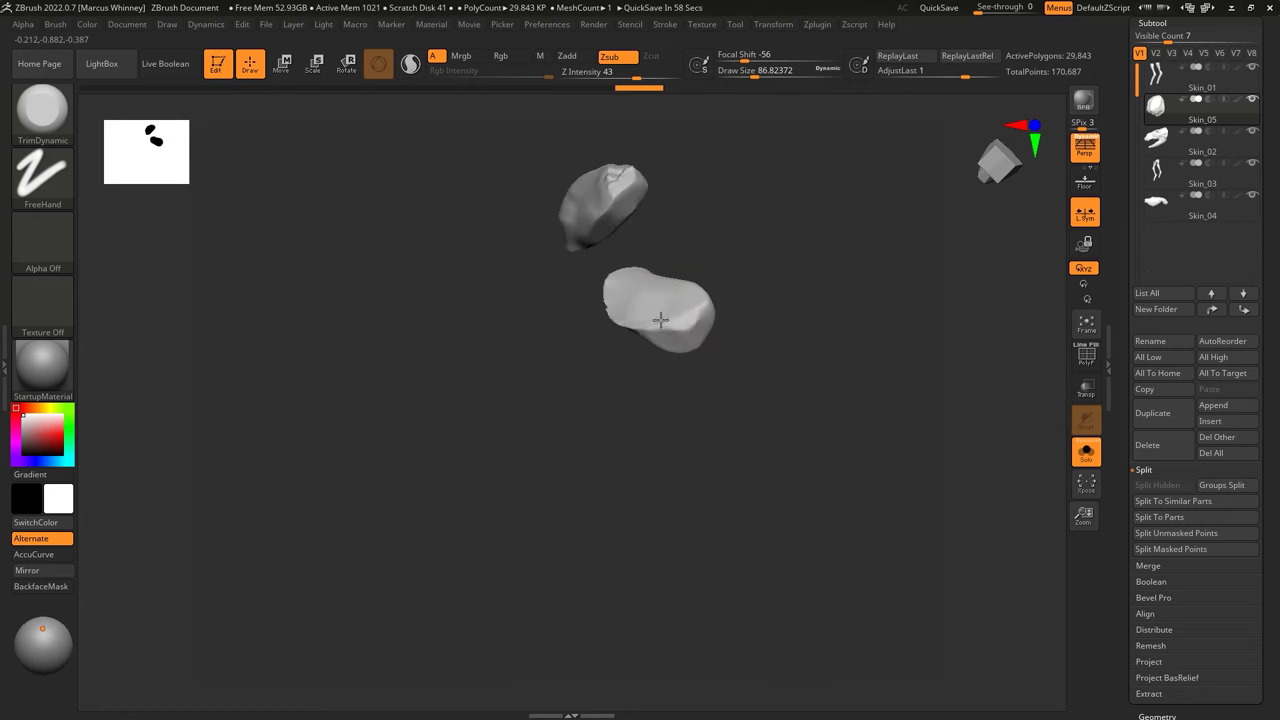
mouse_move(710, 279)
left_mouse_down()
mouse_move(729, 314)
mouse_move(943, 434)
mouse_move(811, 251)
mouse_move(682, 191)
left_mouse_up()
key("ctrl+shift+s")
left_click(561, 343, "alt")
mouse_move(880, 300)
left_mouse_down()
mouse_move(748, 162)
mouse_move(686, 252)
mouse_move(560, 300)
left_mouse_up()
key("space")
key("w")
key("q")
Step: Hide the lower leg bones, split them into Skin_06, and pick the Move brush
left_click_drag(720, 420, 600, 690, "ctrl+shift")
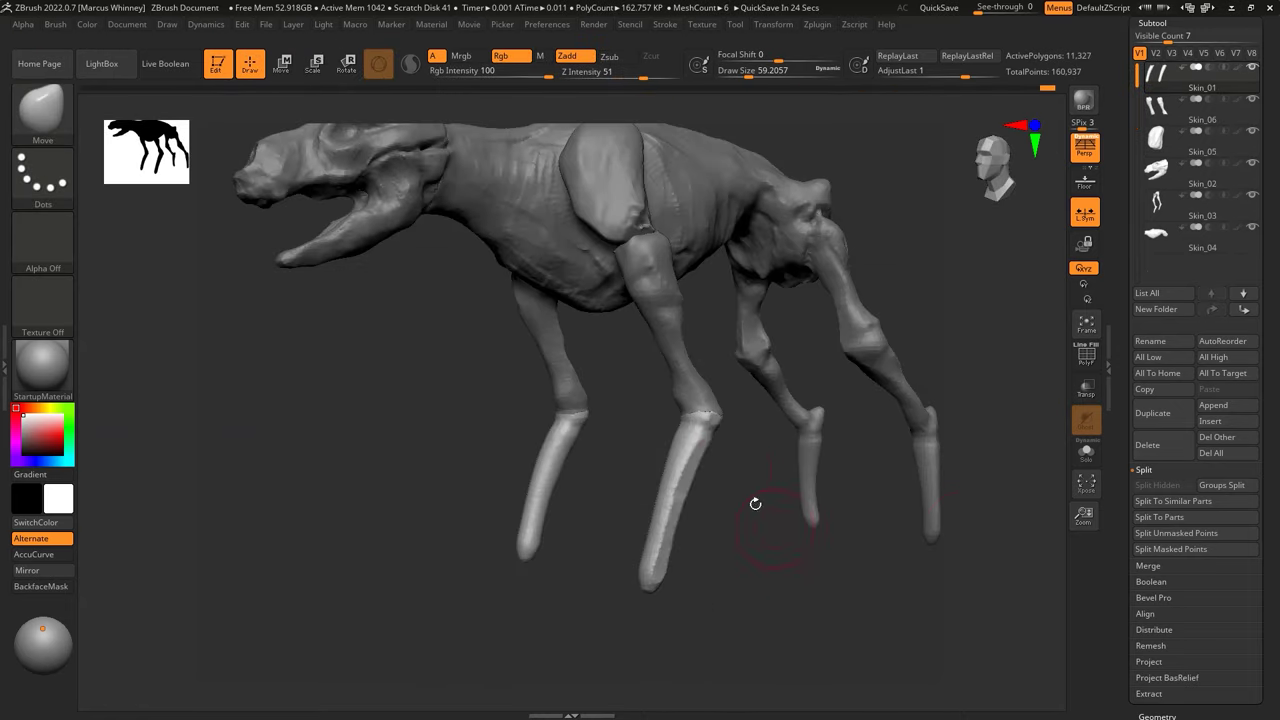
left_click(705, 405, "alt")
key("b")
key("m")
key("v")
mouse_move(691, 427)
right_mouse_down()
mouse_move(671, 229)
mouse_move(593, 250)
right_mouse_up()
key("space")
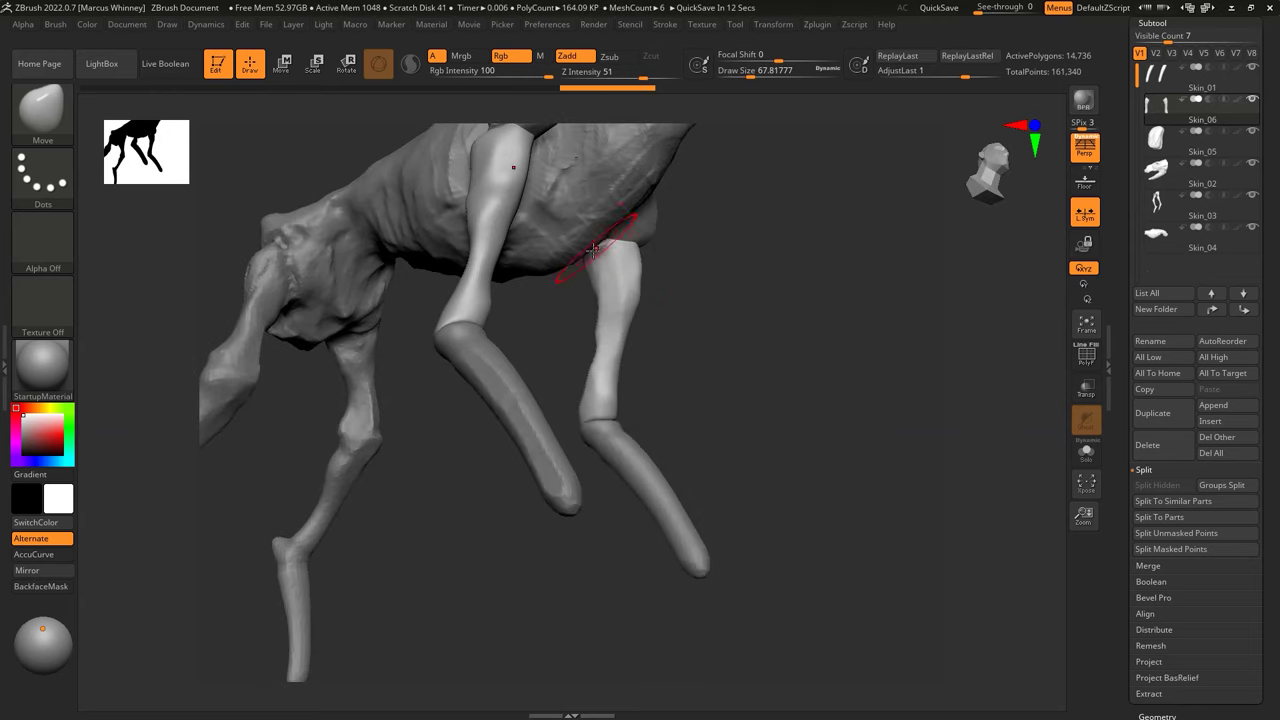
Step: Shrink the brush and select the Skin_04 body piece to build it up
right_click_drag(600, 352, 683, 329, "shift")
key("space")
right_click_drag(629, 287, 667, 338)
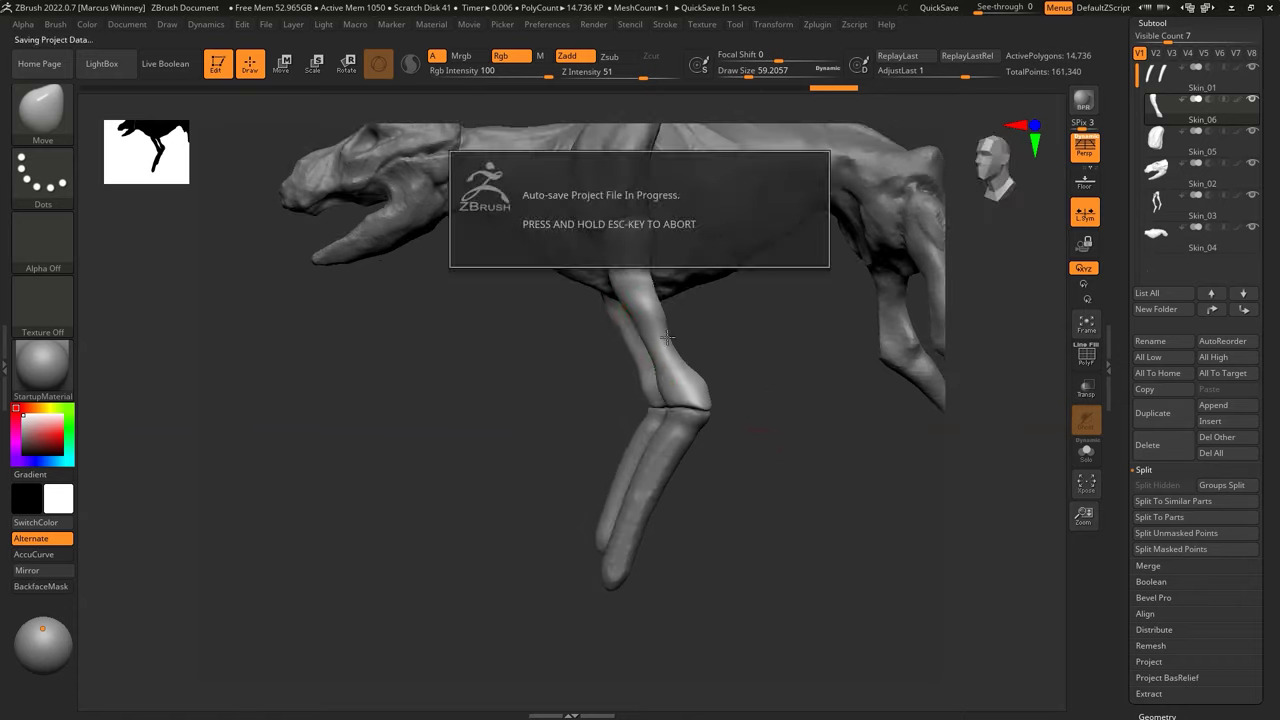
key("space")
mouse_move(663, 340)
right_mouse_down()
mouse_move(743, 277)
mouse_move(734, 423)
right_mouse_up()
left_click(648, 330, "alt")
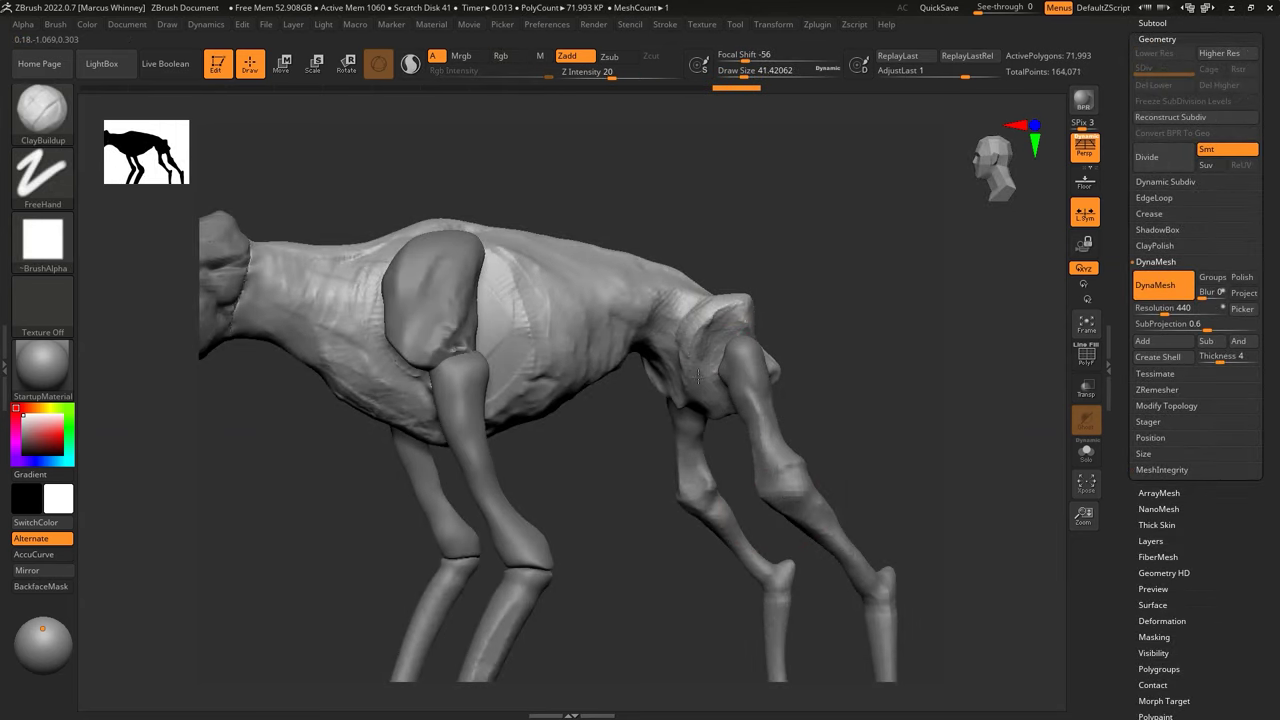
mouse_move(698, 376)
right_mouse_down()
mouse_move(657, 371)
mouse_move(740, 440)
mouse_move(886, 477)
mouse_move(906, 354)
mouse_move(695, 406)
mouse_move(740, 400)
mouse_move(760, 370)
mouse_move(746, 341)
right_mouse_up()
right_click_drag(774, 257, 712, 313)
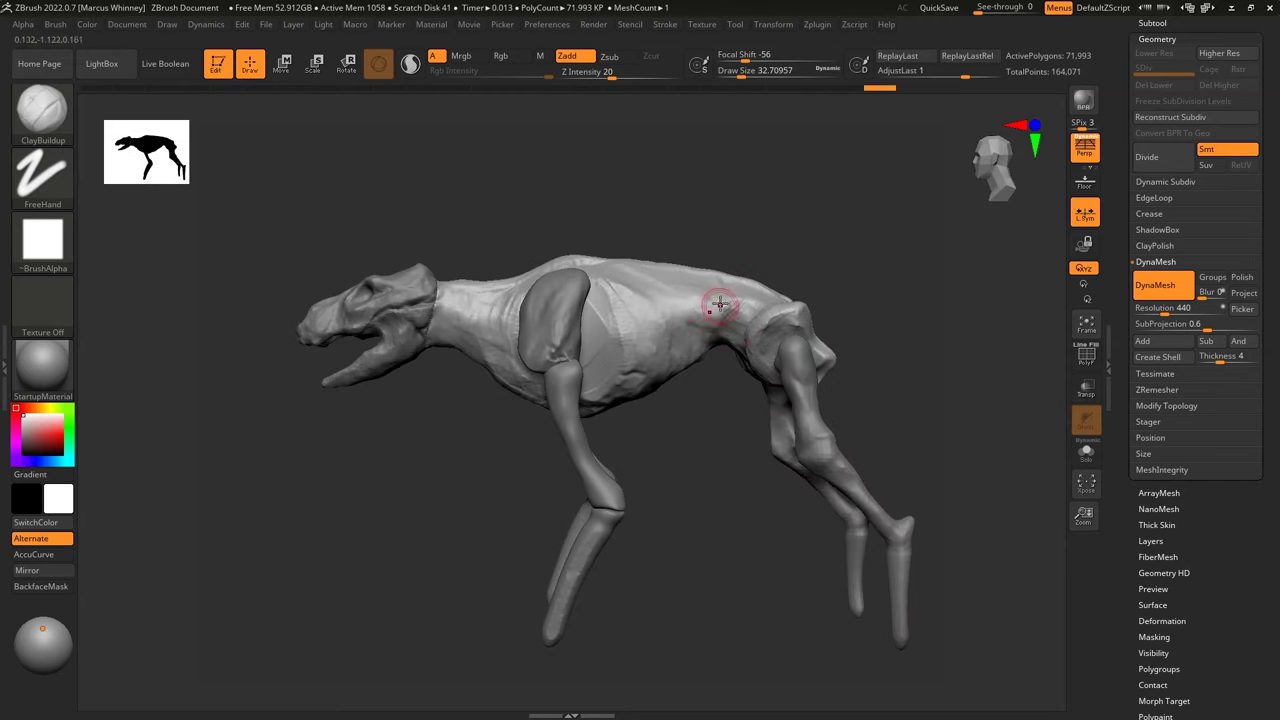
Step: Hide the body around the head, split it, and Solo the Skin_02 jaw piece
left_click_drag(695, 383, 757, 330, "ctrl+shift")
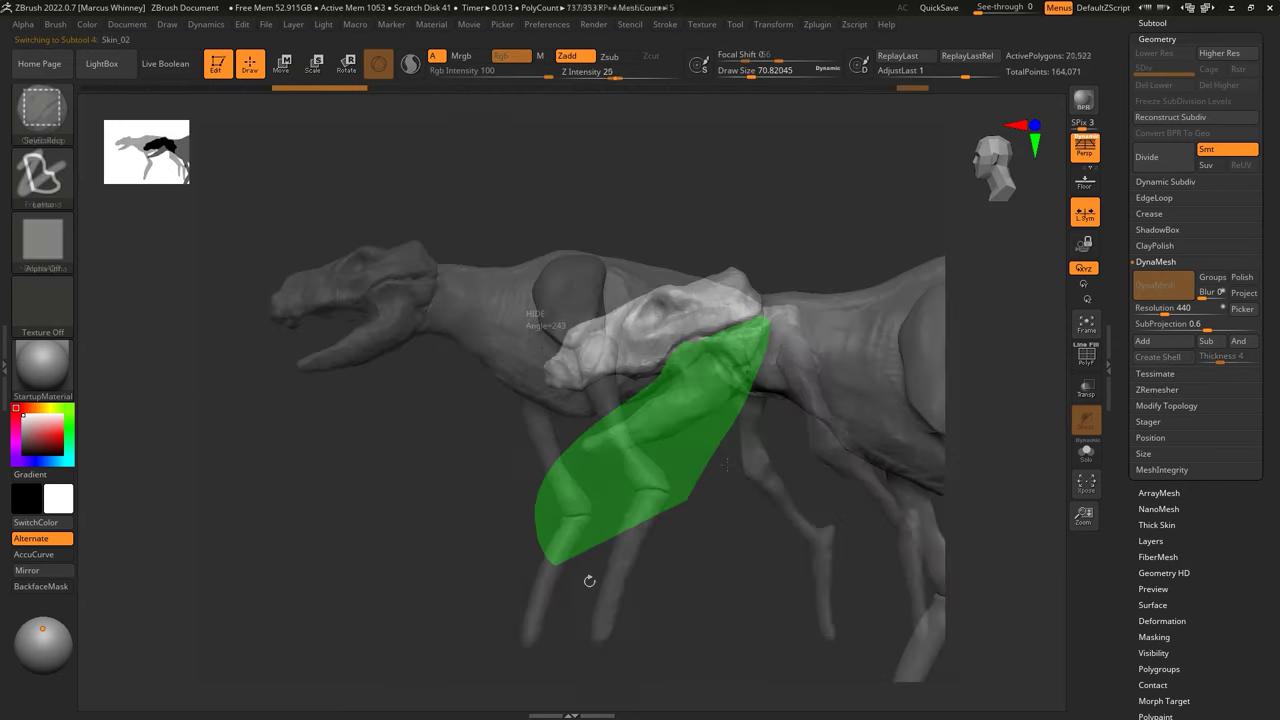
left_click_drag(723, 377, 568, 571, "ctrl+shift")
scroll(1155, 420, "up", 5)
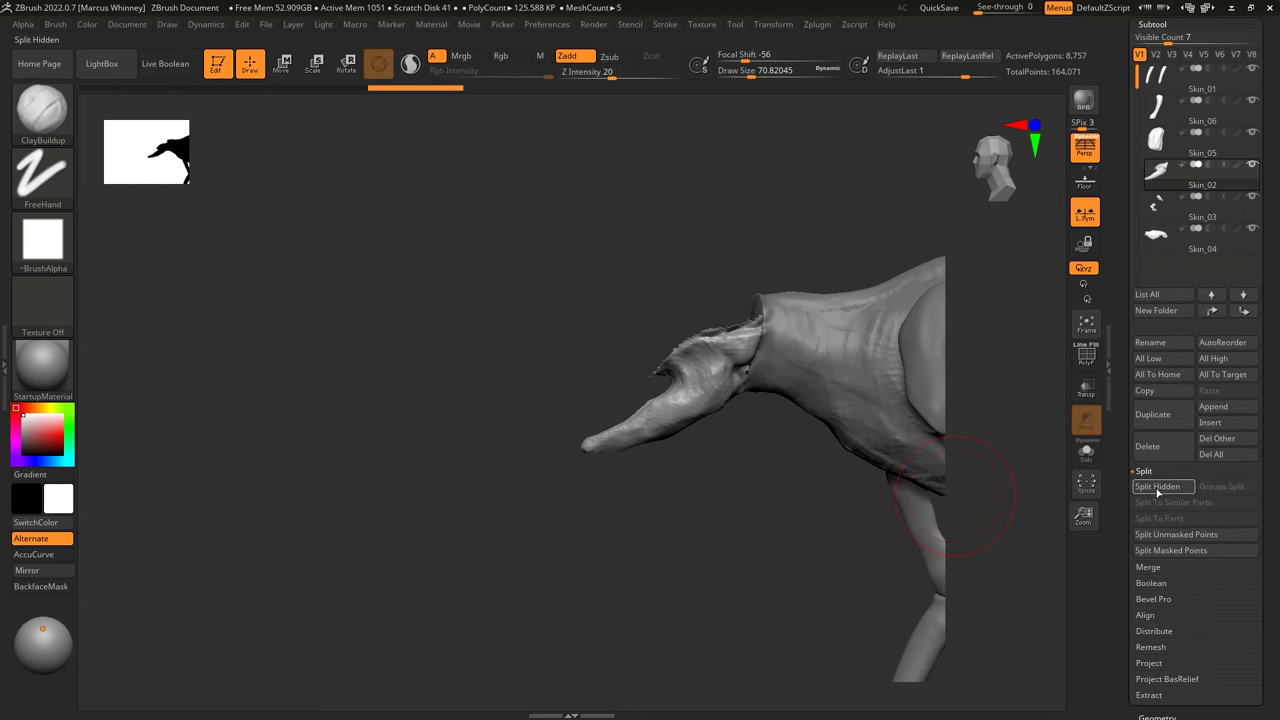
left_click(750, 350, "alt")
right_click_drag(750, 355, 831, 409)
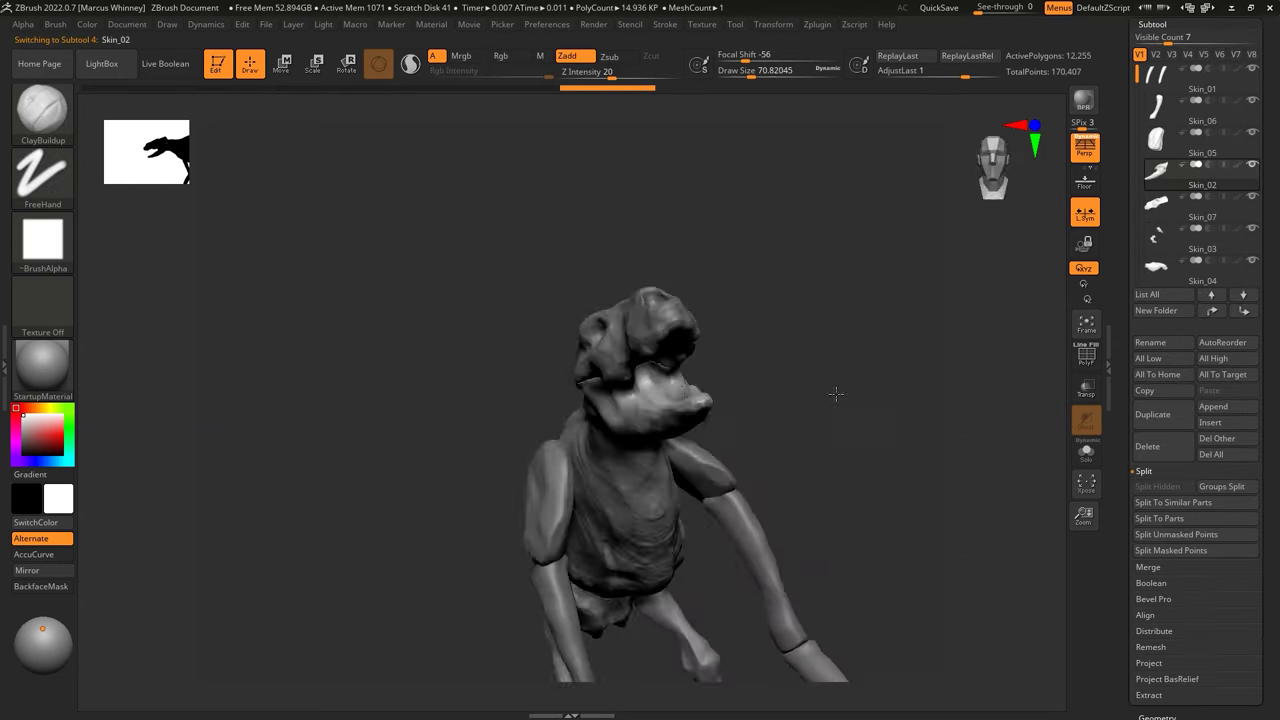
left_click(1087, 452)
right_click_drag(791, 354, 724, 363)
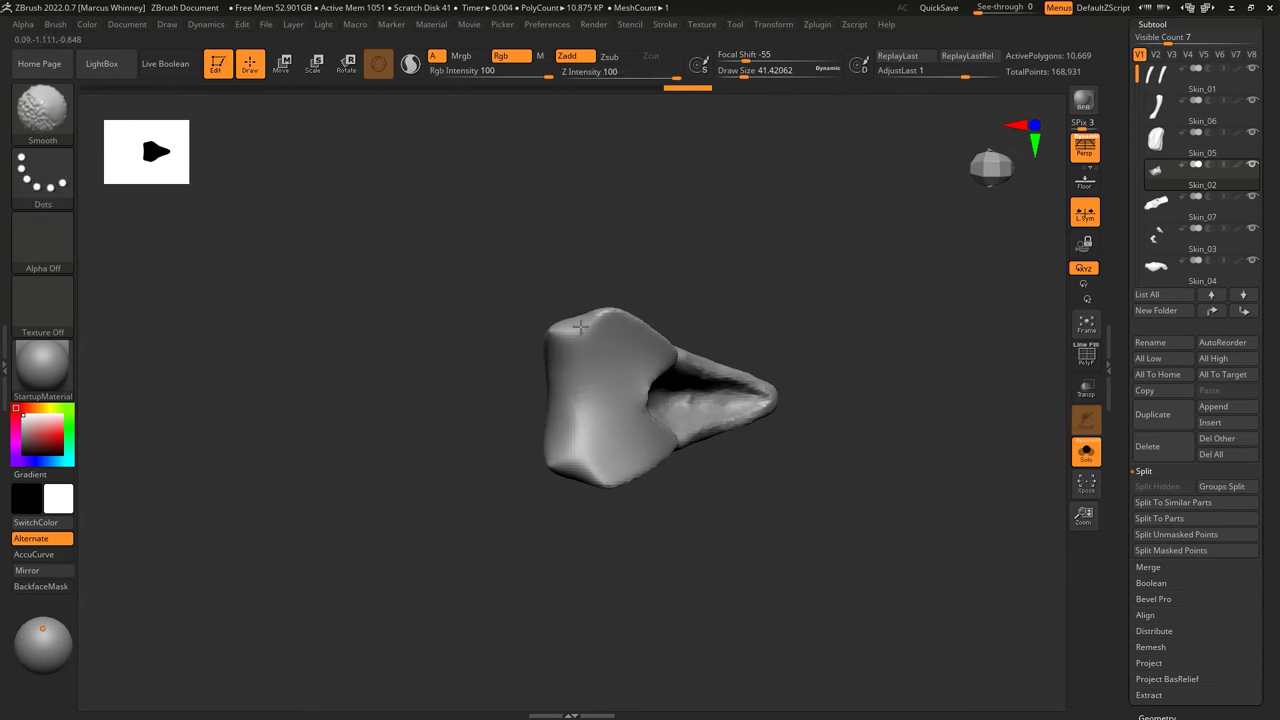
right_click_drag(543, 344, 717, 320)
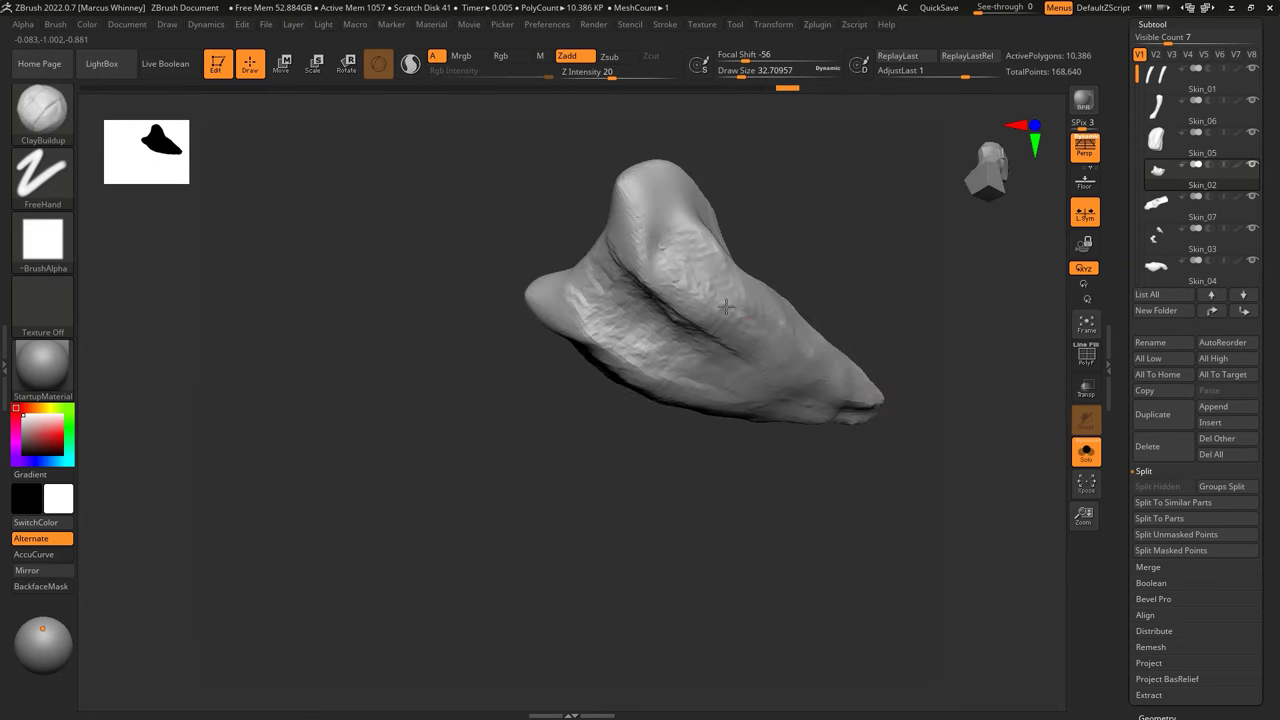
mouse_move(766, 280)
right_mouse_down()
mouse_move(589, 531)
mouse_move(889, 397)
mouse_move(609, 494)
right_mouse_up()
Step: Reshape the lower jaw with an enlarged Move brush, then frame the whole creature
key("b")
key("m")
key("v")
key("space")
key("space")
key("space")
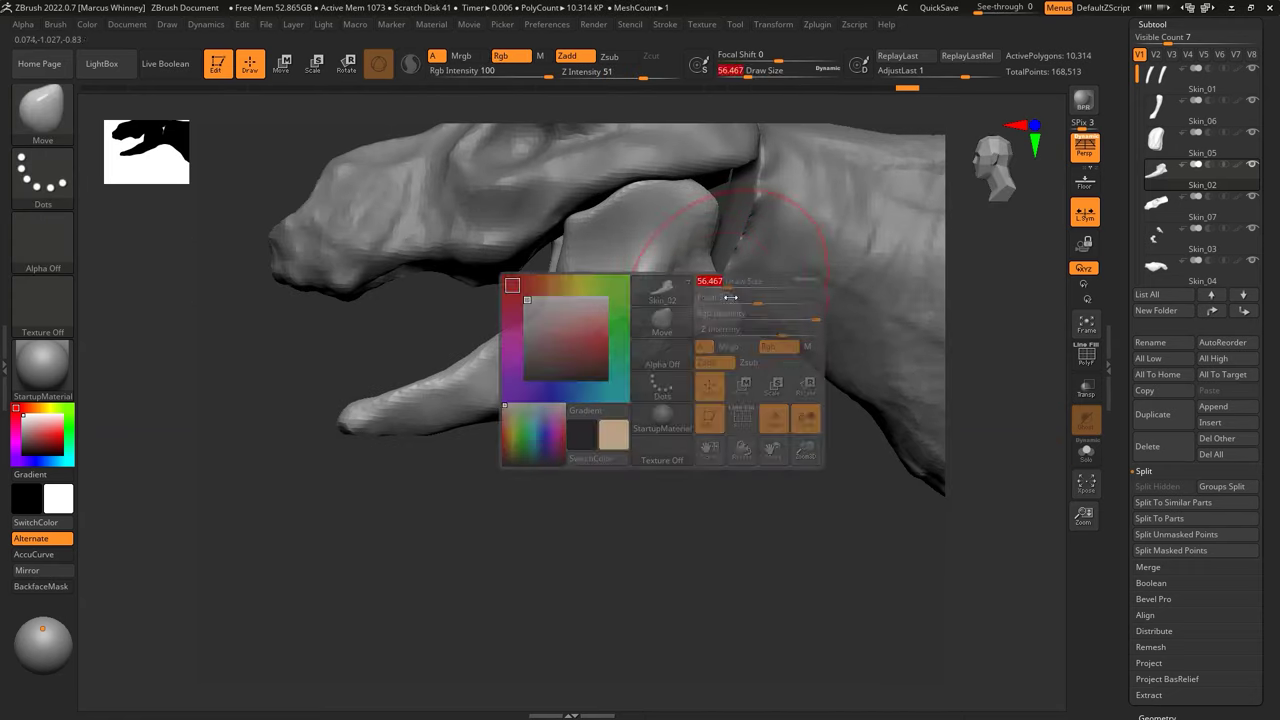
key("space")
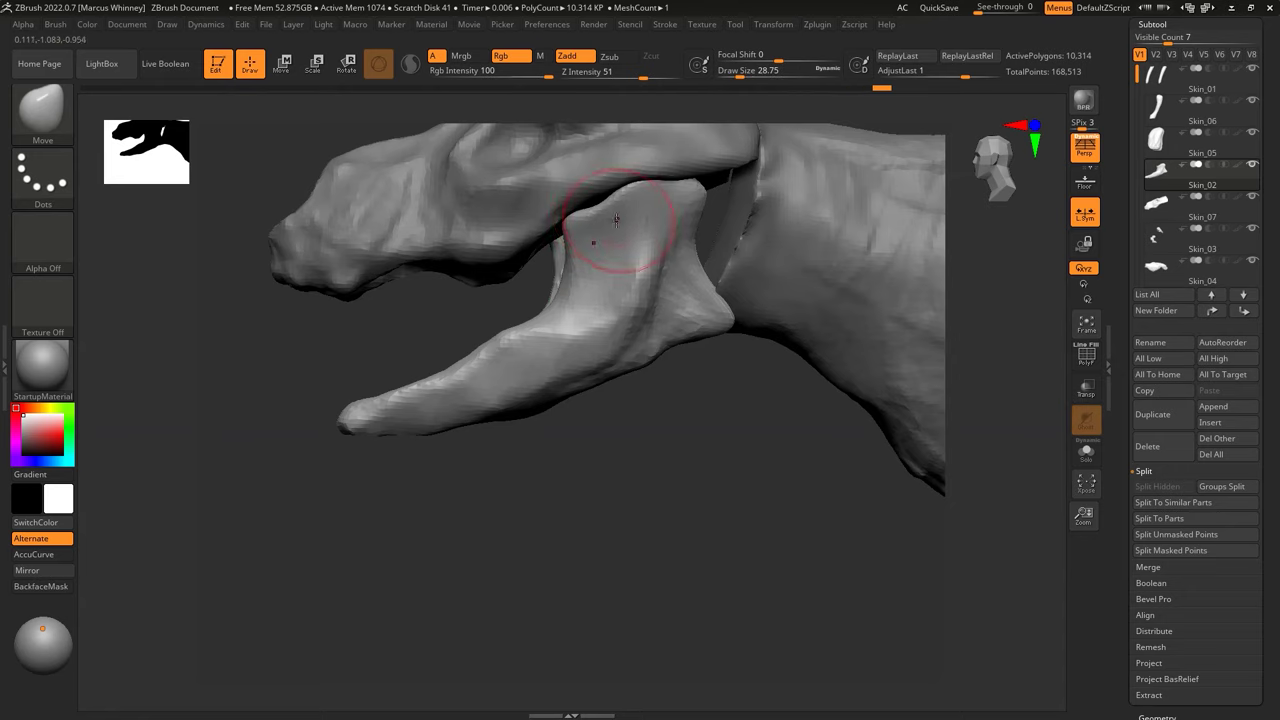
mouse_move(666, 409)
right_mouse_down()
mouse_move(690, 266)
mouse_move(881, 236)
mouse_move(709, 244)
right_mouse_up()
key("b")
key("c")
key("b")
key("g")
mouse_move(795, 227)
right_mouse_down()
mouse_move(851, 249)
mouse_move(726, 243)
mouse_move(740, 250)
right_mouse_up()
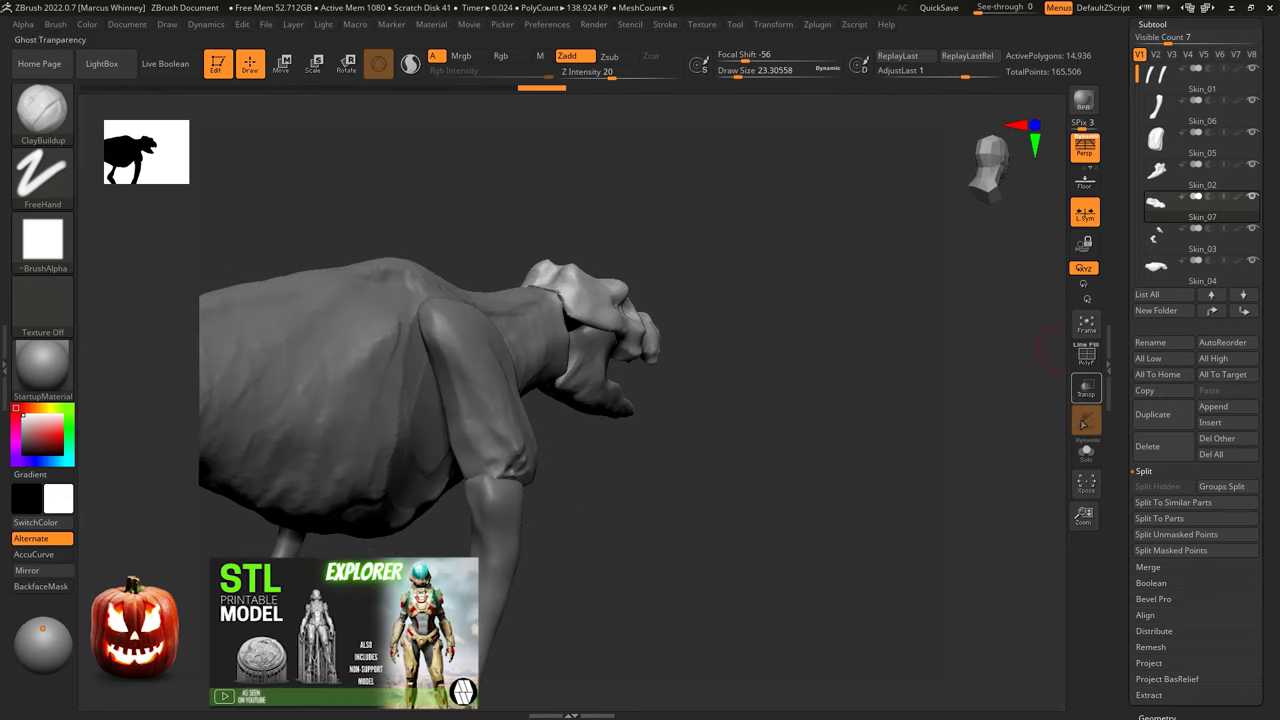
Step: Solo a hind-leg piece, switch to ClayBuildup and inspect it
left_click(1086, 450)
key("b")
key("c")
key("l")
mouse_move(817, 211)
right_mouse_down()
mouse_move(750, 178)
mouse_move(610, 249)
mouse_move(700, 191)
mouse_move(690, 188)
mouse_move(737, 240)
right_mouse_up()
key("b")
key("c")
key("b")
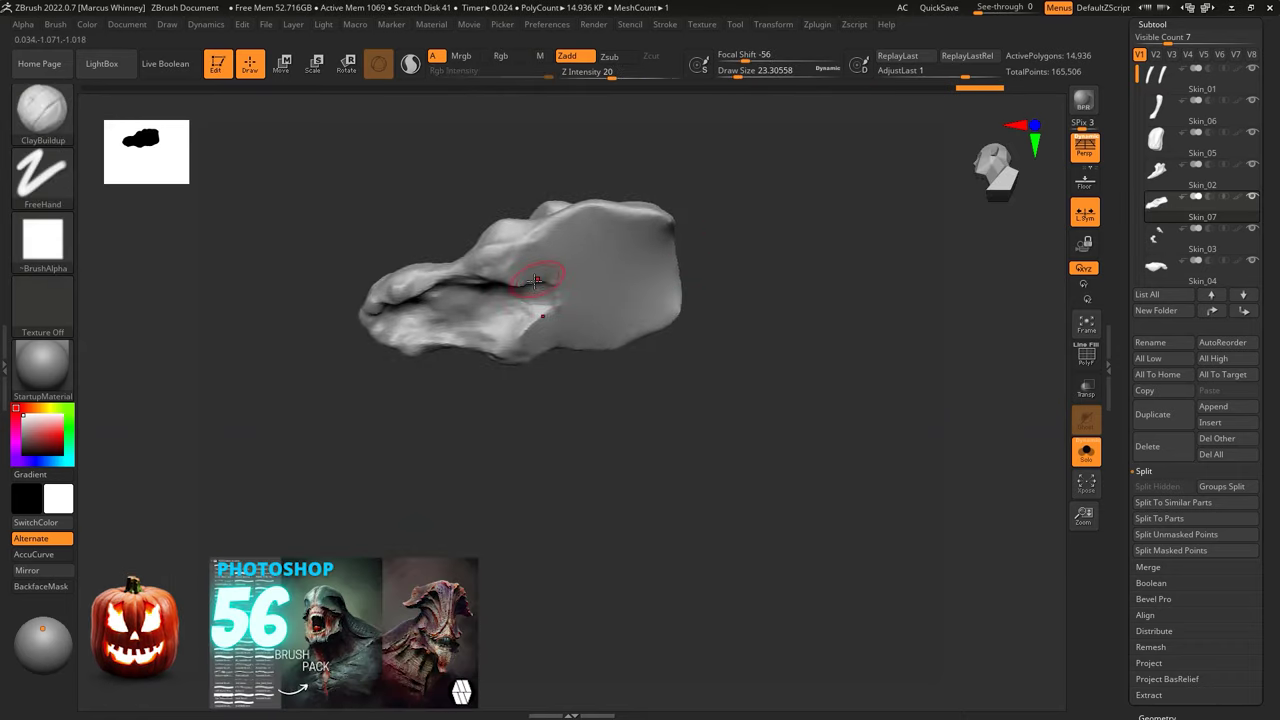
right_click_drag(540, 260, 573, 267)
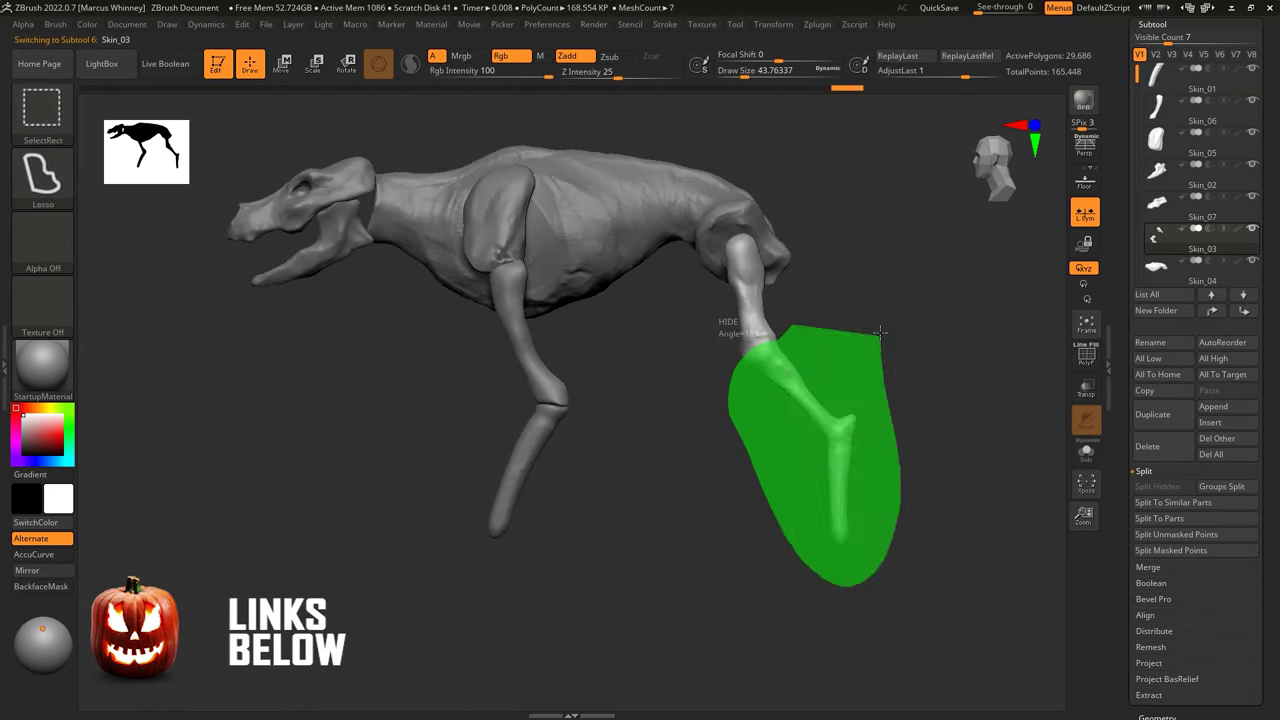
Step: Lasso-hide the lower hind leg and Split Hidden into a separate piece
left_click_drag(772, 336, 748, 345, "ctrl+shift")
mouse_move(778, 348)
right_mouse_down()
mouse_move(834, 334)
mouse_move(823, 437)
mouse_move(994, 331)
mouse_move(700, 380)
mouse_move(737, 314)
mouse_move(760, 330)
mouse_move(712, 370)
mouse_move(817, 377)
mouse_move(710, 373)
right_mouse_up()
left_click_drag(604, 376, 605, 377, "ctrl+shift")
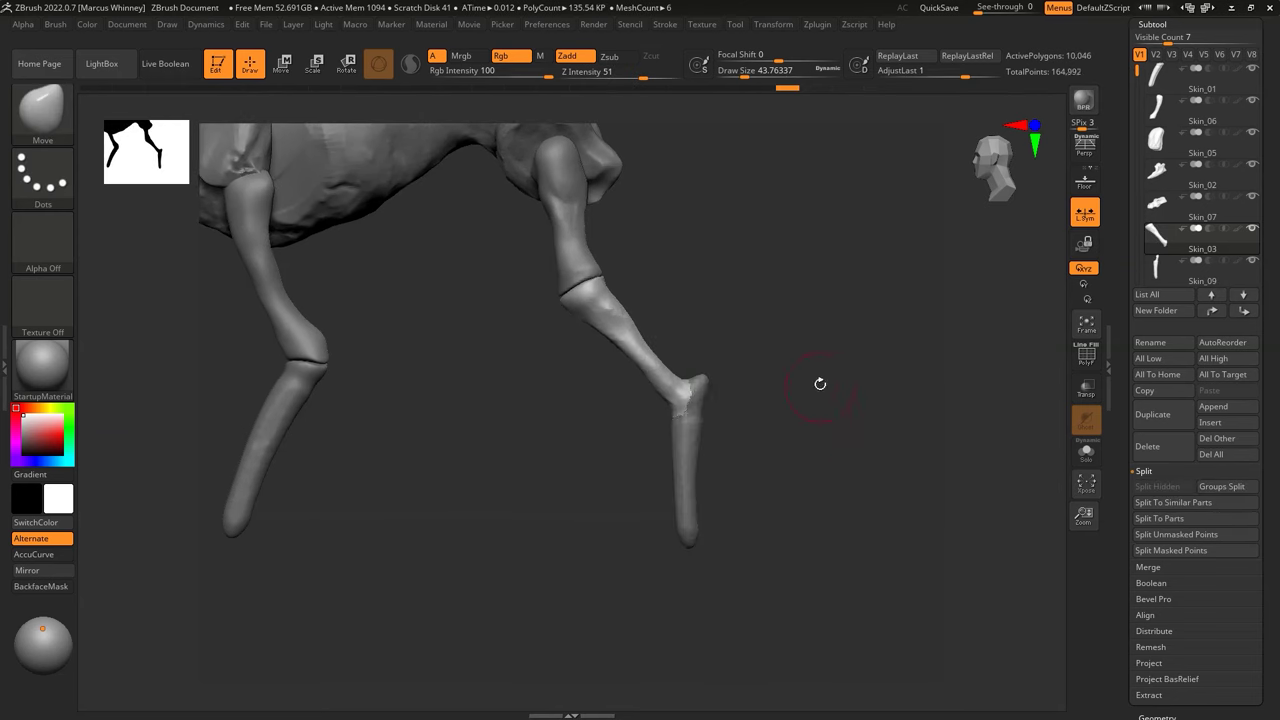
right_click_drag(690, 428, 880, 491)
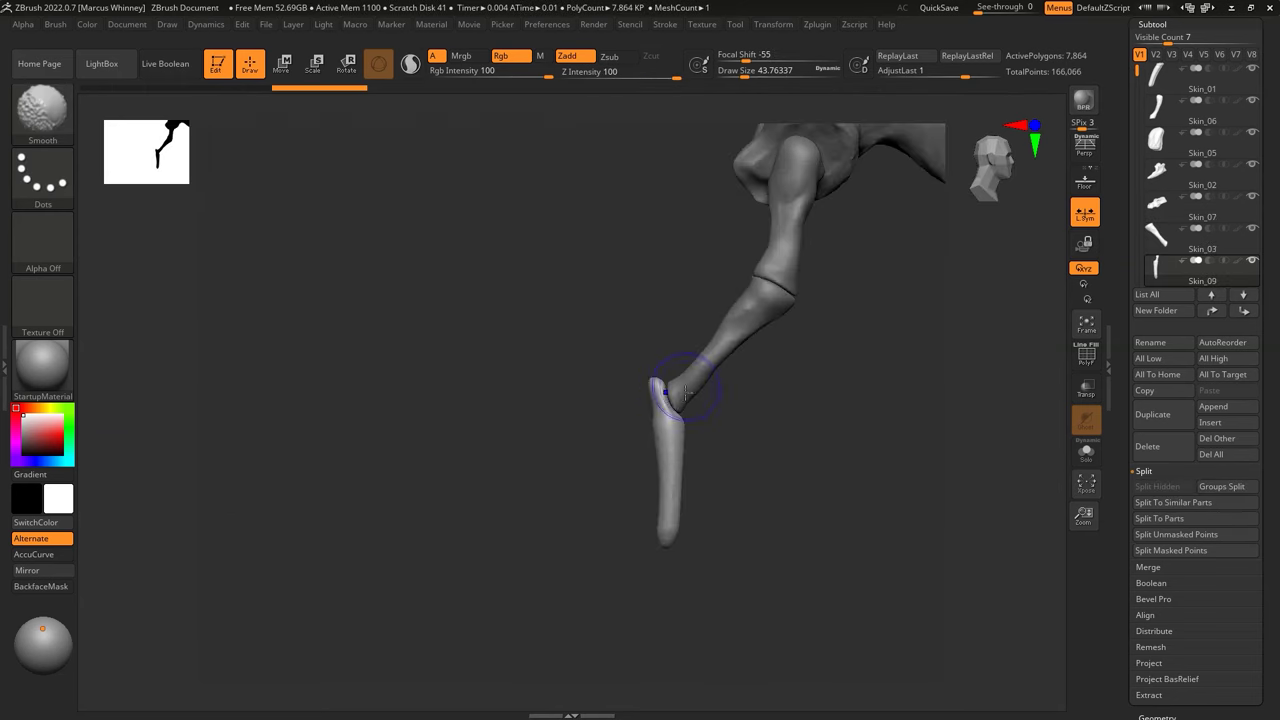
Step: Unsolo, then adjust the lower jaw and upper skull subtools from a front view
left_click(767, 294, "alt")
left_click(723, 409, "alt")
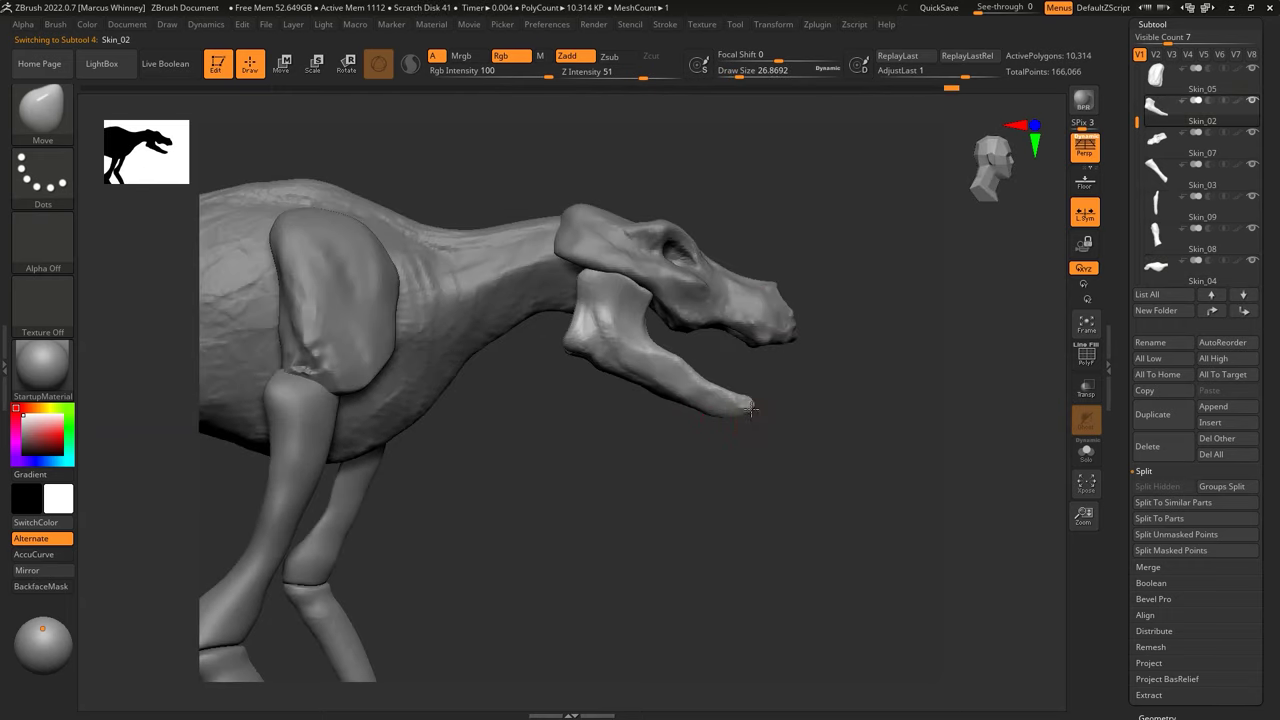
right_click(662, 274)
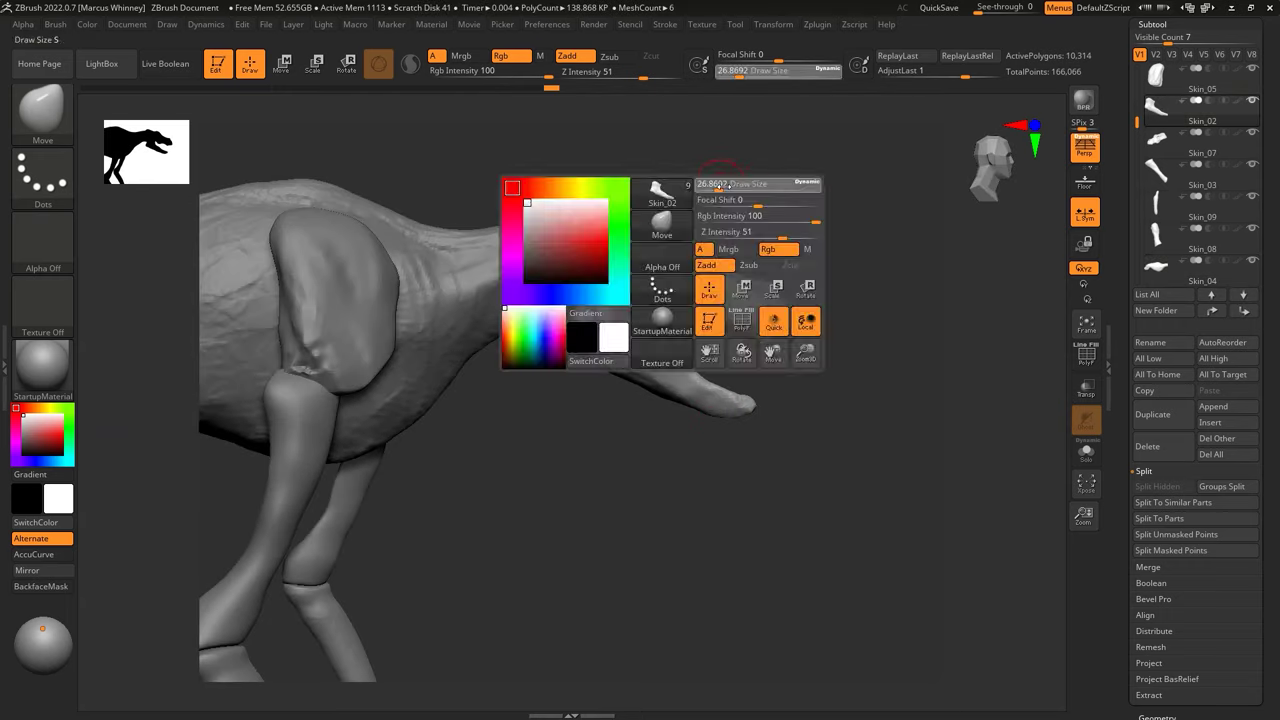
left_click(590, 257, "alt")
mouse_move(557, 236)
right_mouse_down()
mouse_move(760, 194)
mouse_move(726, 206)
mouse_move(706, 160)
mouse_move(659, 311)
mouse_move(600, 400)
right_mouse_up()
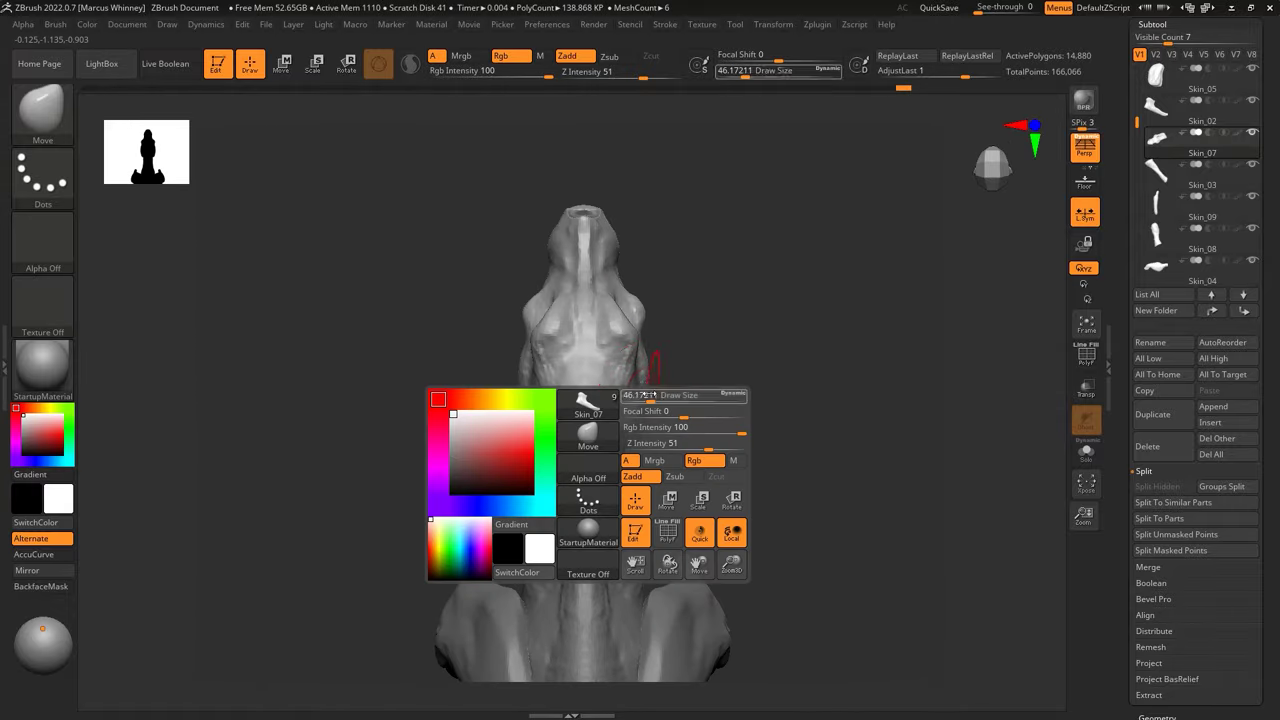
mouse_move(700, 330)
right_mouse_down()
mouse_move(872, 304)
mouse_move(690, 300)
right_mouse_up()
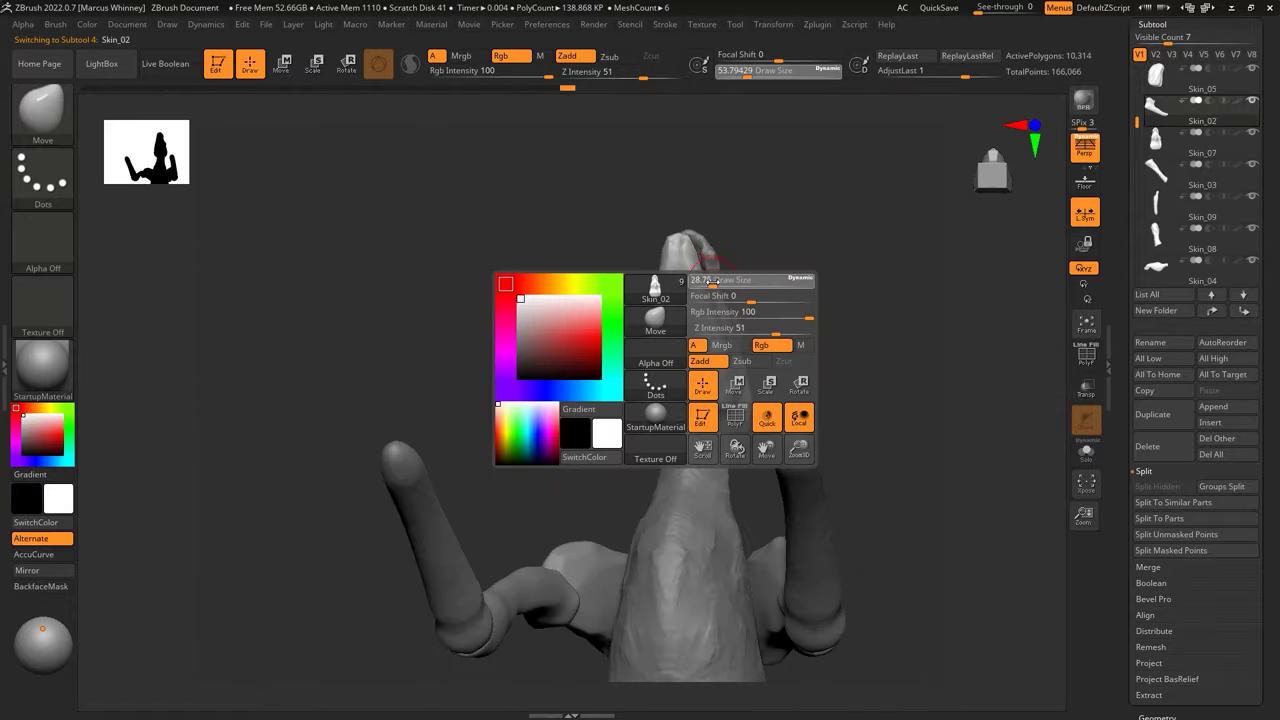
key("b")
key("c")
key("b")
left_click(692, 305, "alt")
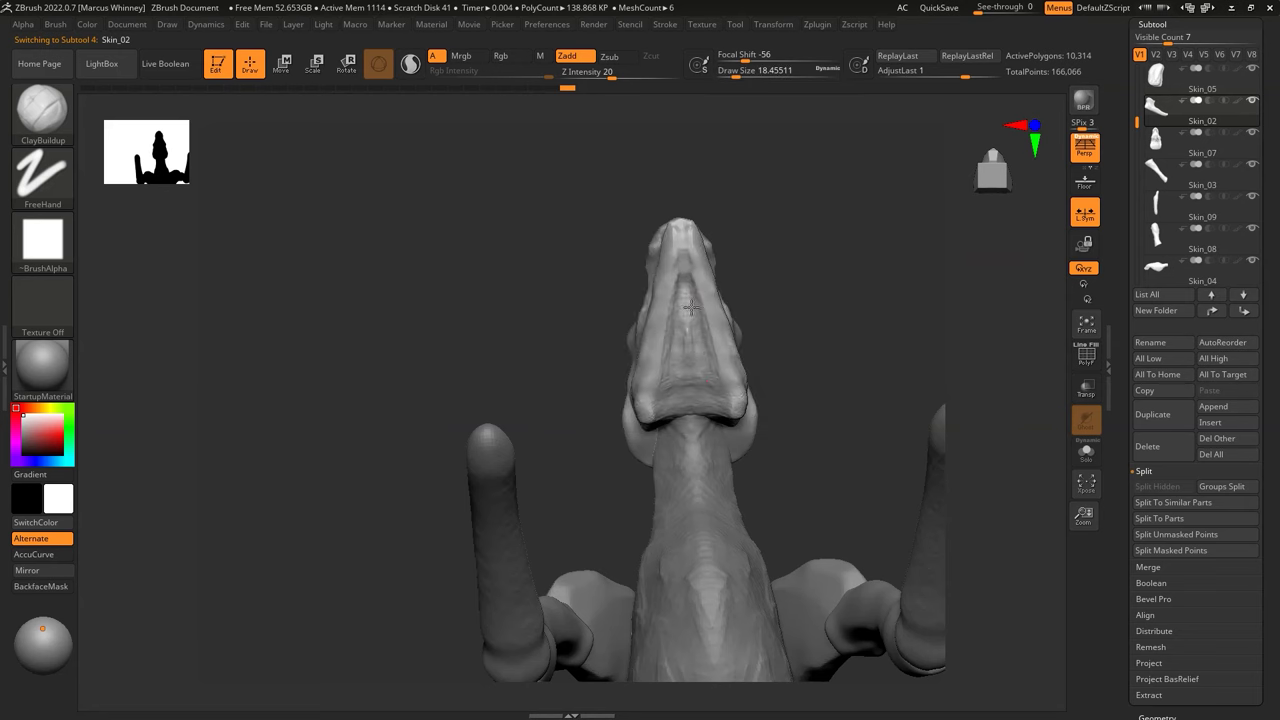
Step: Draw a curved rib tube across the torso as 304-polygon subtool Skin_04
mouse_move(681, 370)
right_mouse_down()
mouse_move(721, 346)
mouse_move(790, 350)
mouse_move(871, 320)
mouse_move(664, 358)
right_mouse_up()
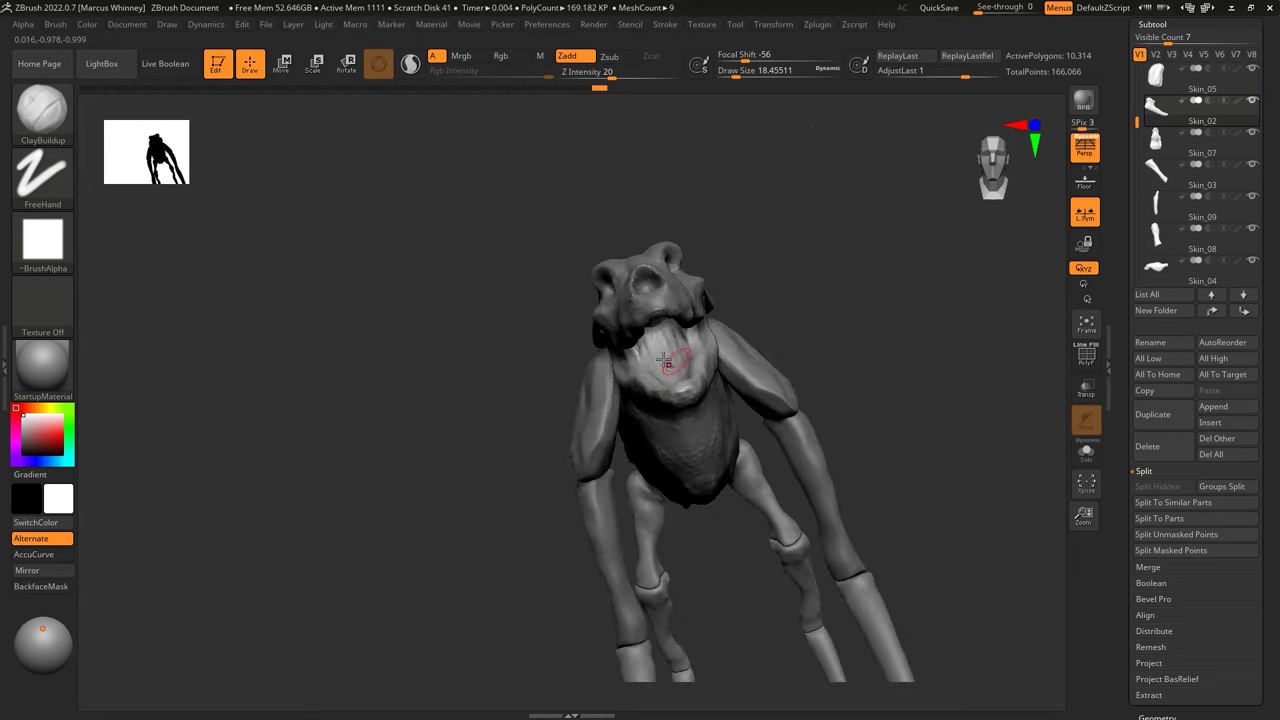
mouse_move(759, 286)
right_mouse_down()
mouse_move(874, 420)
mouse_move(900, 430)
right_mouse_up()
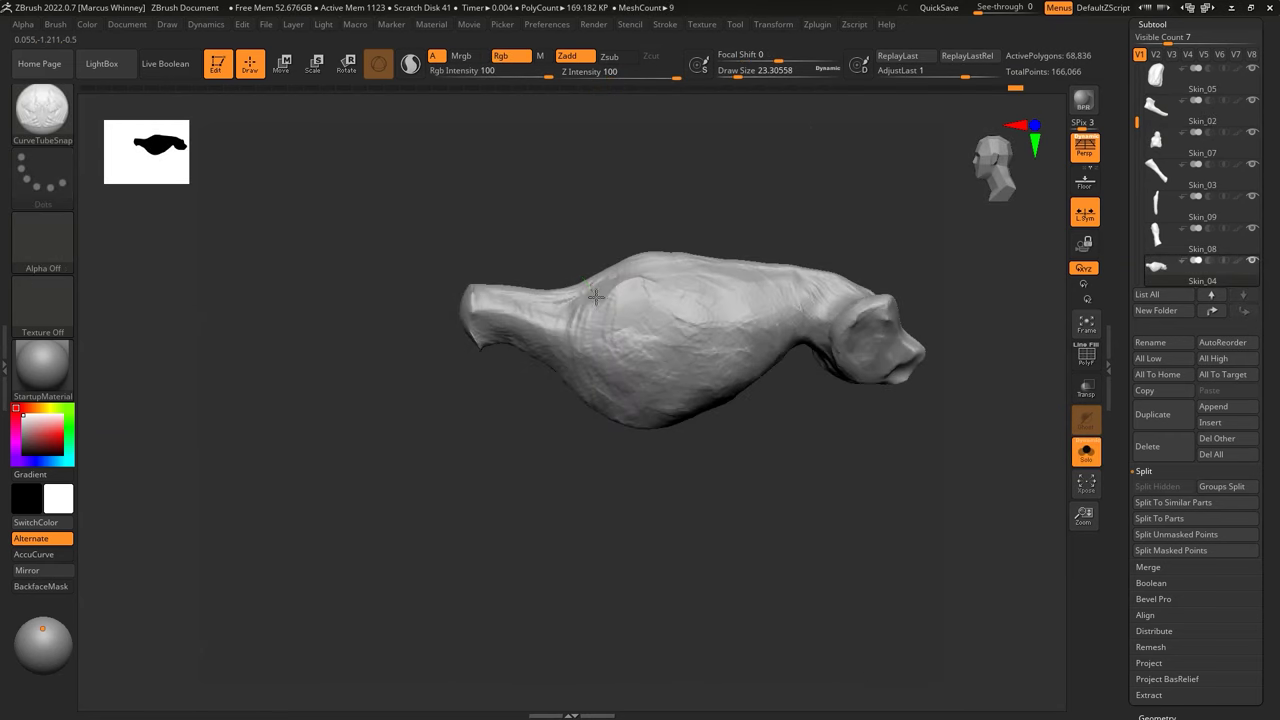
left_click_drag(595, 297, 625, 410)
mouse_move(651, 211)
right_mouse_down()
mouse_move(694, 191)
mouse_move(846, 526)
mouse_move(828, 430)
right_mouse_up()
Step: Select Skin_04, show the whole creature, and draw two more rib tubes across the torso
left_click(1168, 131)
left_click(1157, 265)
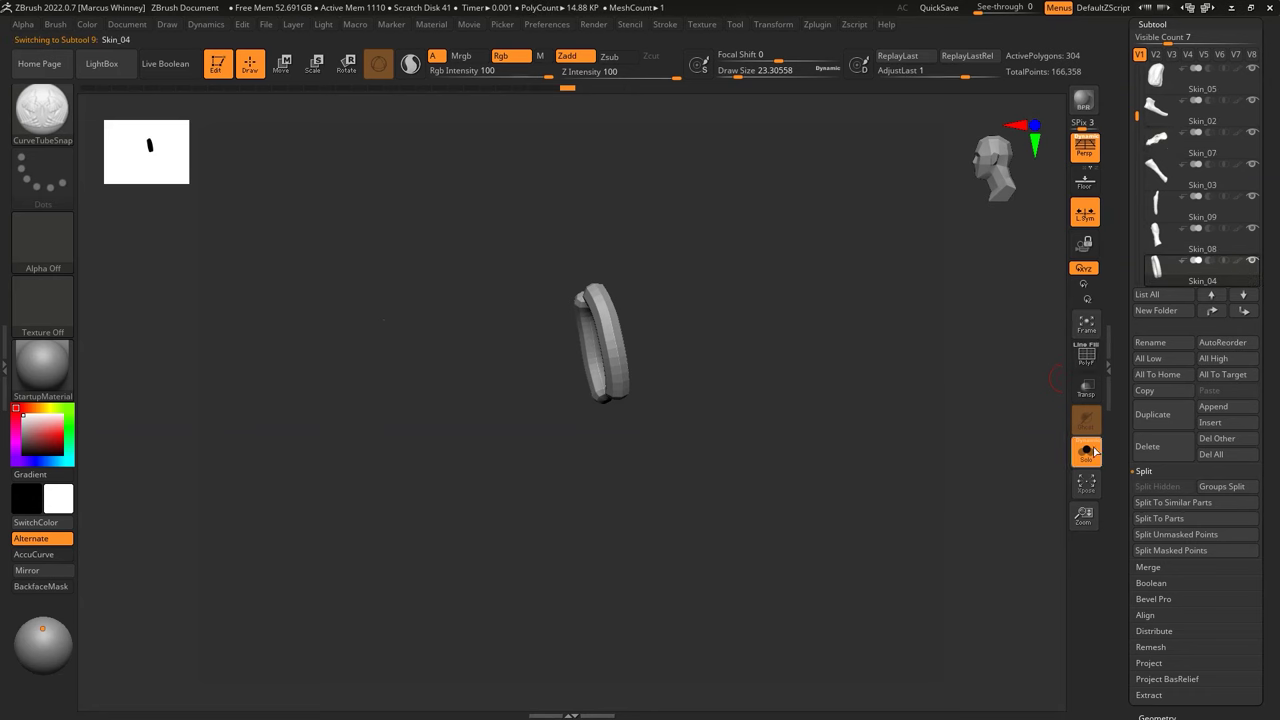
left_click(1086, 452)
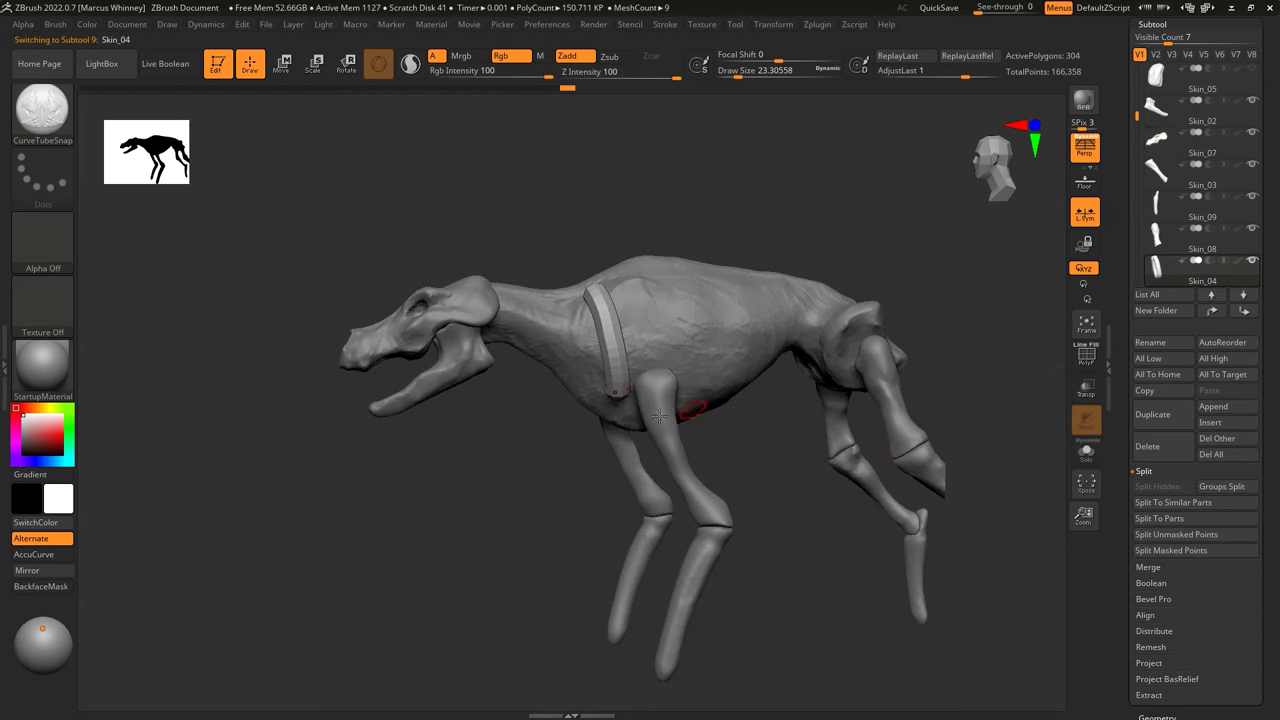
right_click_drag(770, 380, 737, 437)
key("space")
left_click_drag(626, 275, 665, 388)
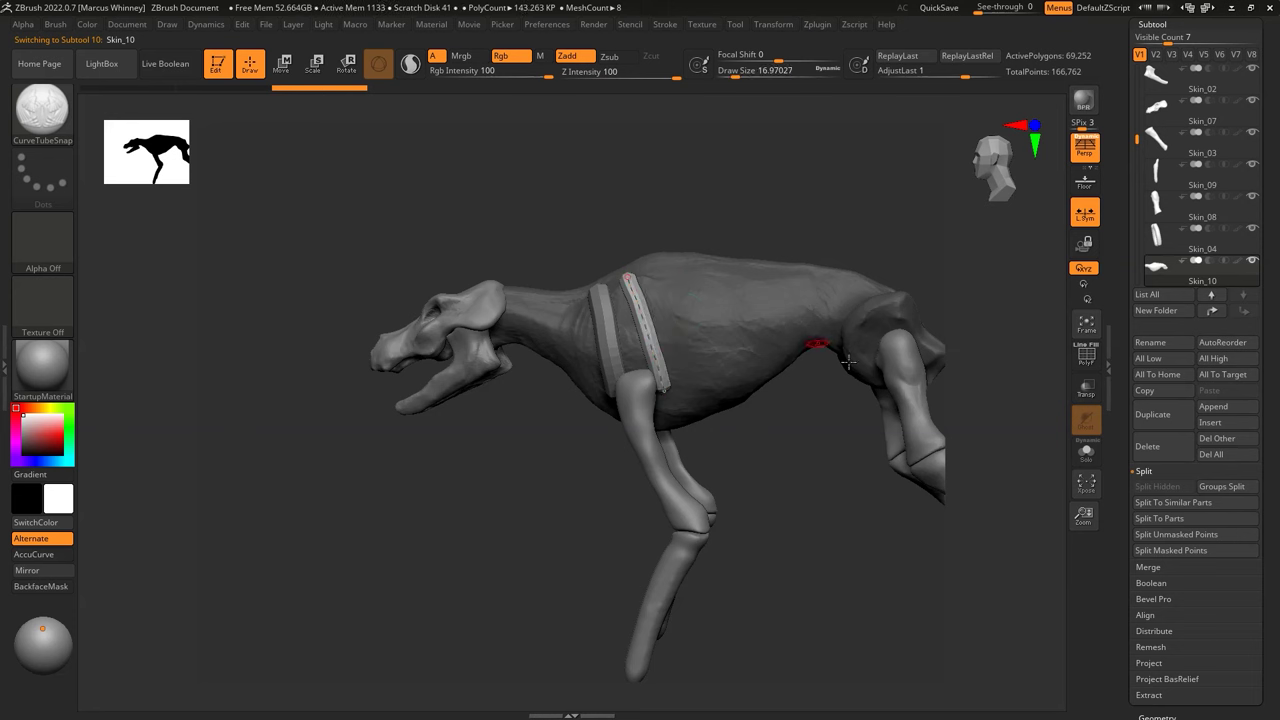
Step: Draw a 1,200-polygon spine tube along the creature's back above the ribs
right_click_drag(726, 451, 872, 429)
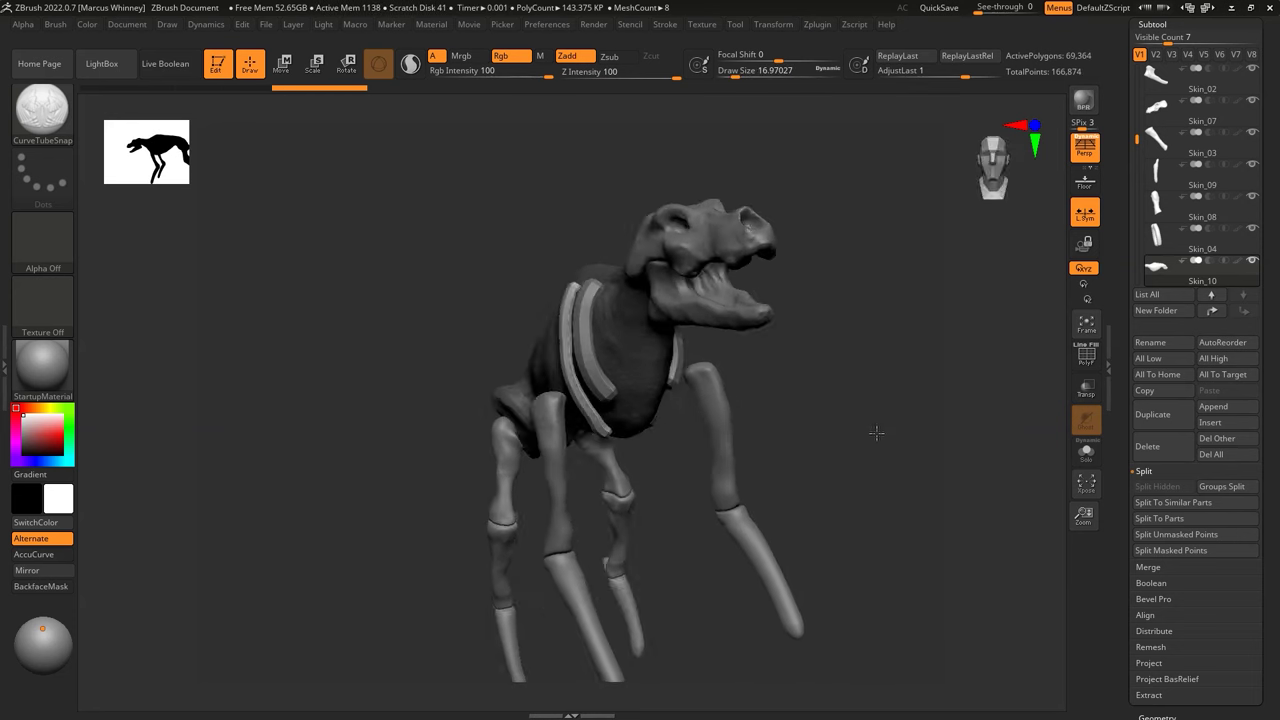
mouse_move(929, 577)
right_mouse_down()
mouse_move(583, 485)
mouse_move(548, 387)
right_mouse_up()
right_click_drag(667, 300, 386, 429)
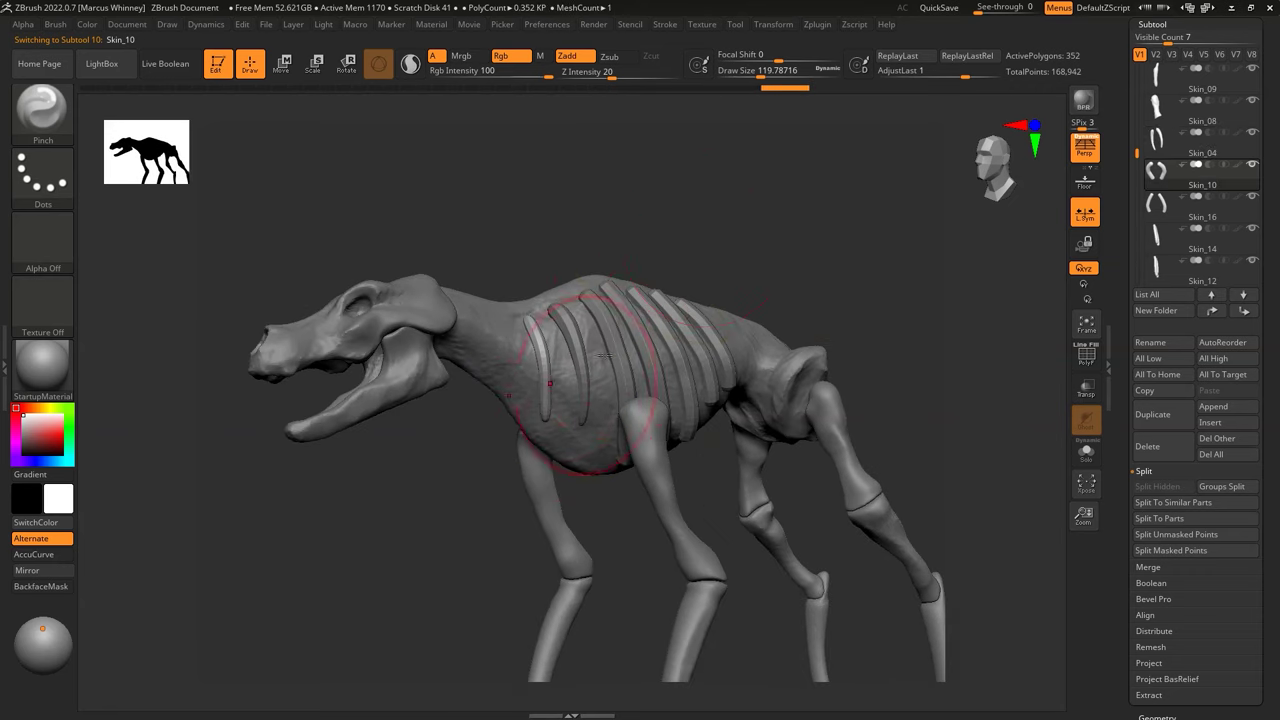
left_click(429, 371, "alt")
right_click_drag(429, 371, 663, 465)
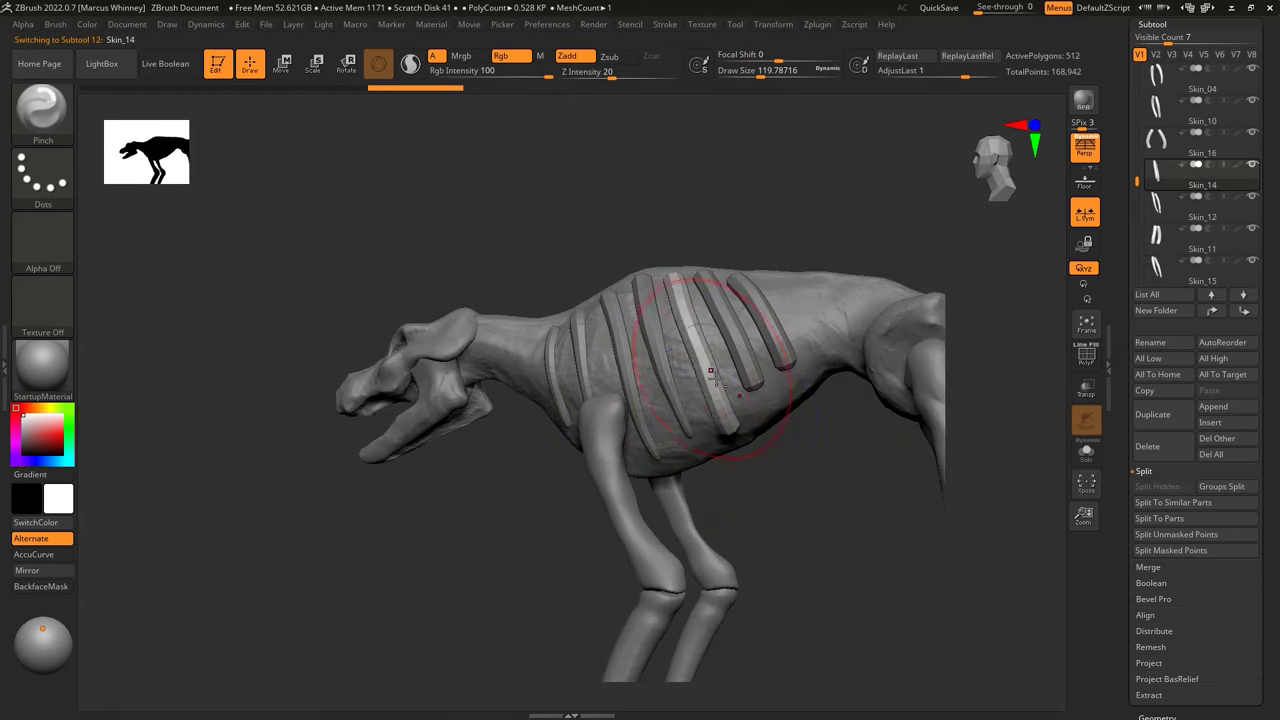
left_click(746, 364, "alt")
mouse_move(766, 454)
right_mouse_down()
mouse_move(746, 364)
mouse_move(903, 466)
mouse_move(889, 523)
mouse_move(917, 346)
mouse_move(883, 461)
mouse_move(860, 420)
right_mouse_up()
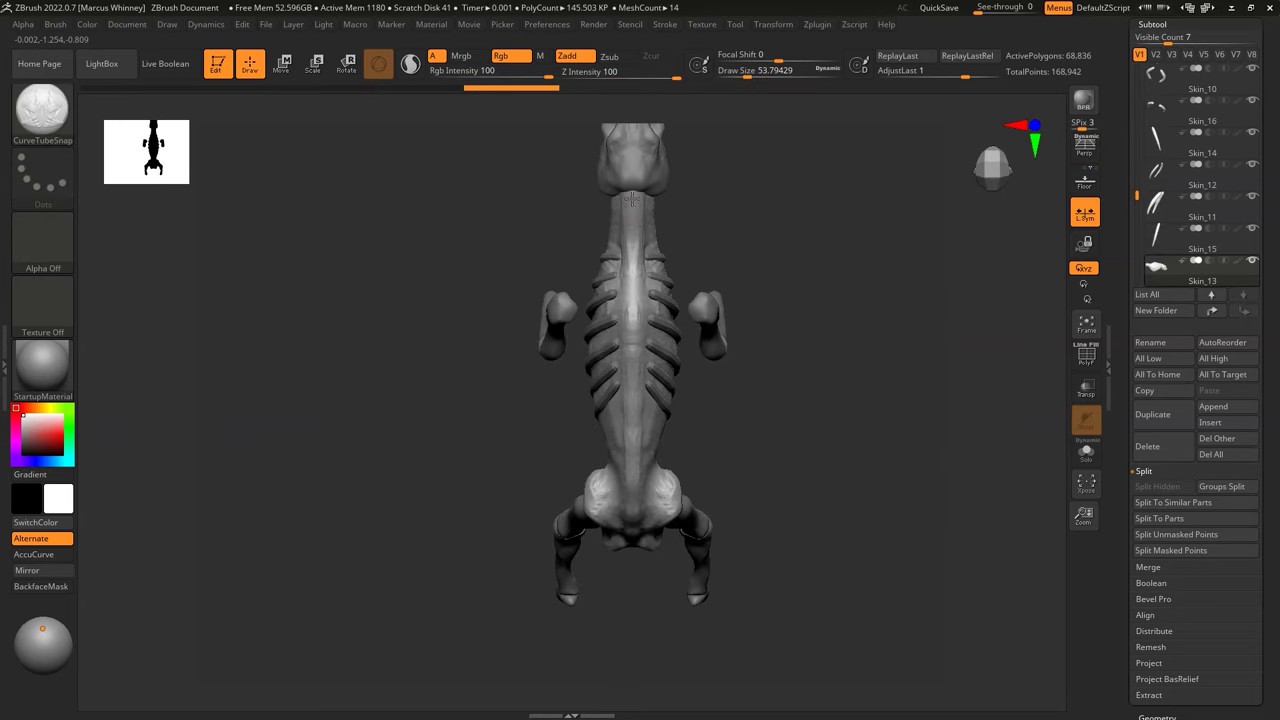
mouse_move(632, 493)
right_mouse_down()
mouse_move(809, 349)
mouse_move(759, 283)
right_mouse_up()
mouse_move(757, 227)
right_mouse_down()
mouse_move(754, 294)
mouse_move(737, 240)
mouse_move(821, 236)
right_mouse_up()
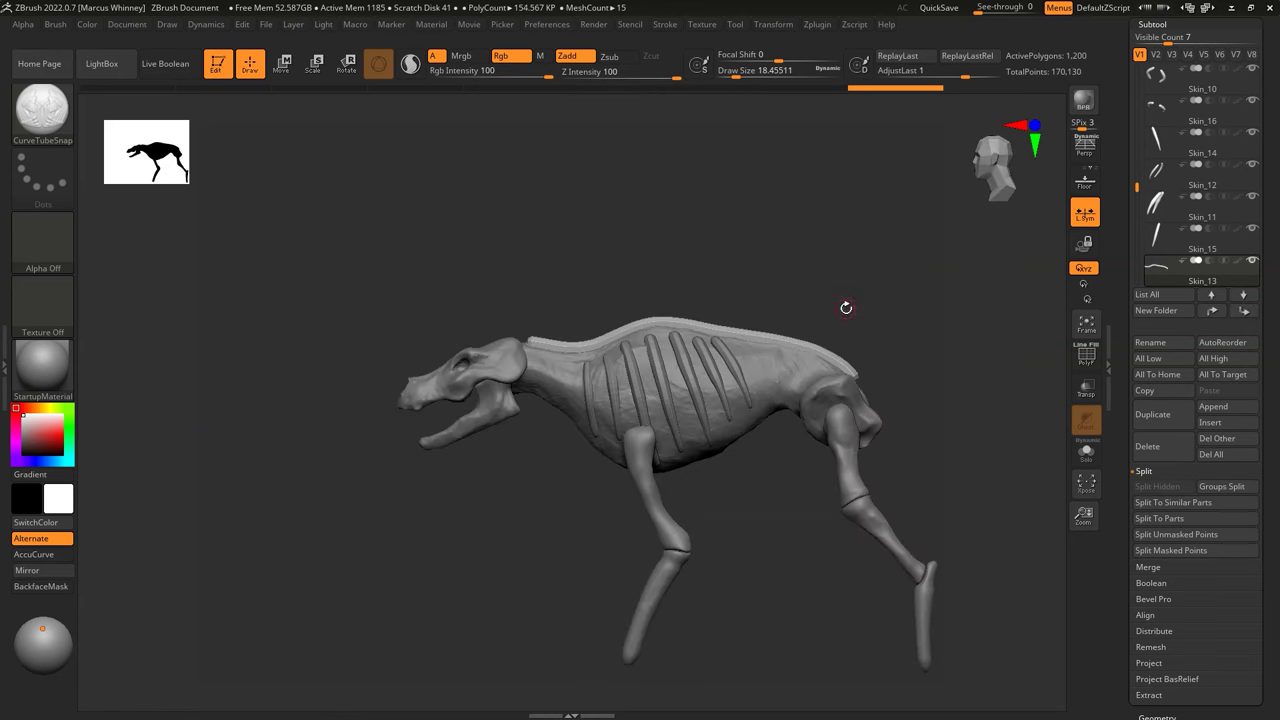
Step: Switch to the Move brush and zoom in on the creature's back
key("b")
key("m")
key("v")
right_click_drag(666, 243, 498, 345, "ctrl")
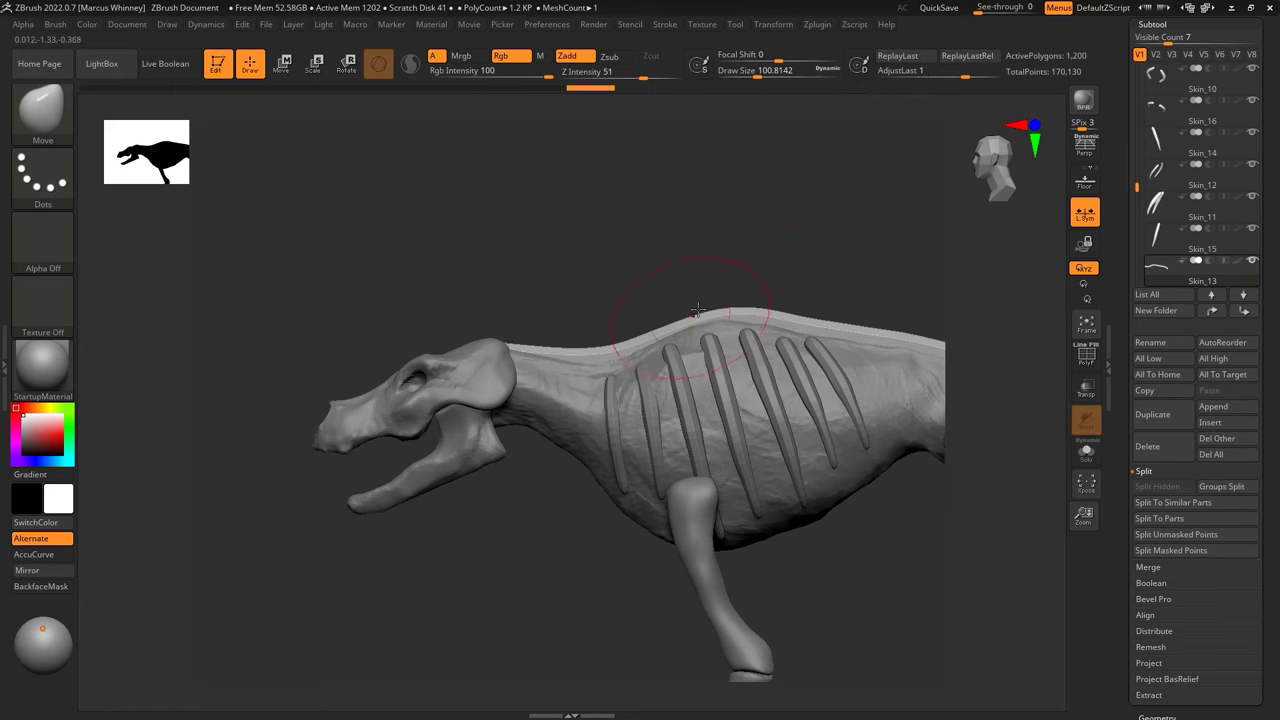
Step: Enable perspective and Alt-click through the rib subtools while orbiting the skeleton
right_click_drag(697, 310, 783, 299)
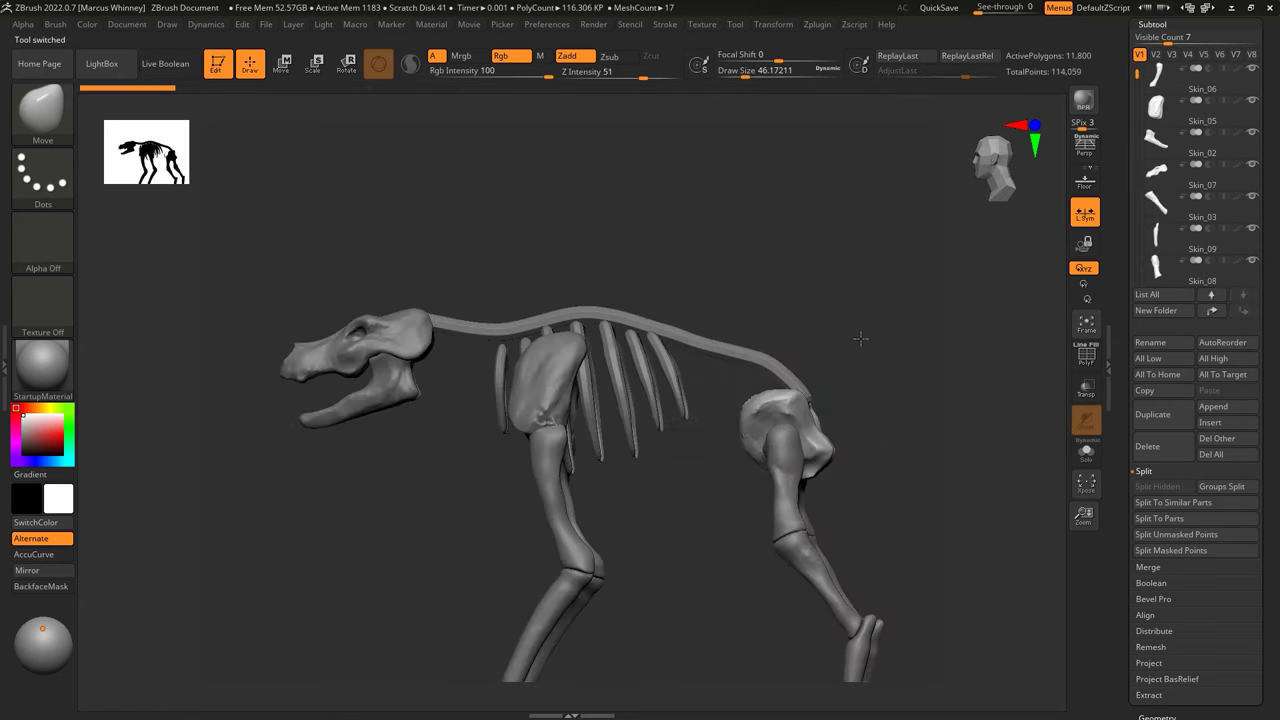
right_click_drag(884, 398, 800, 377)
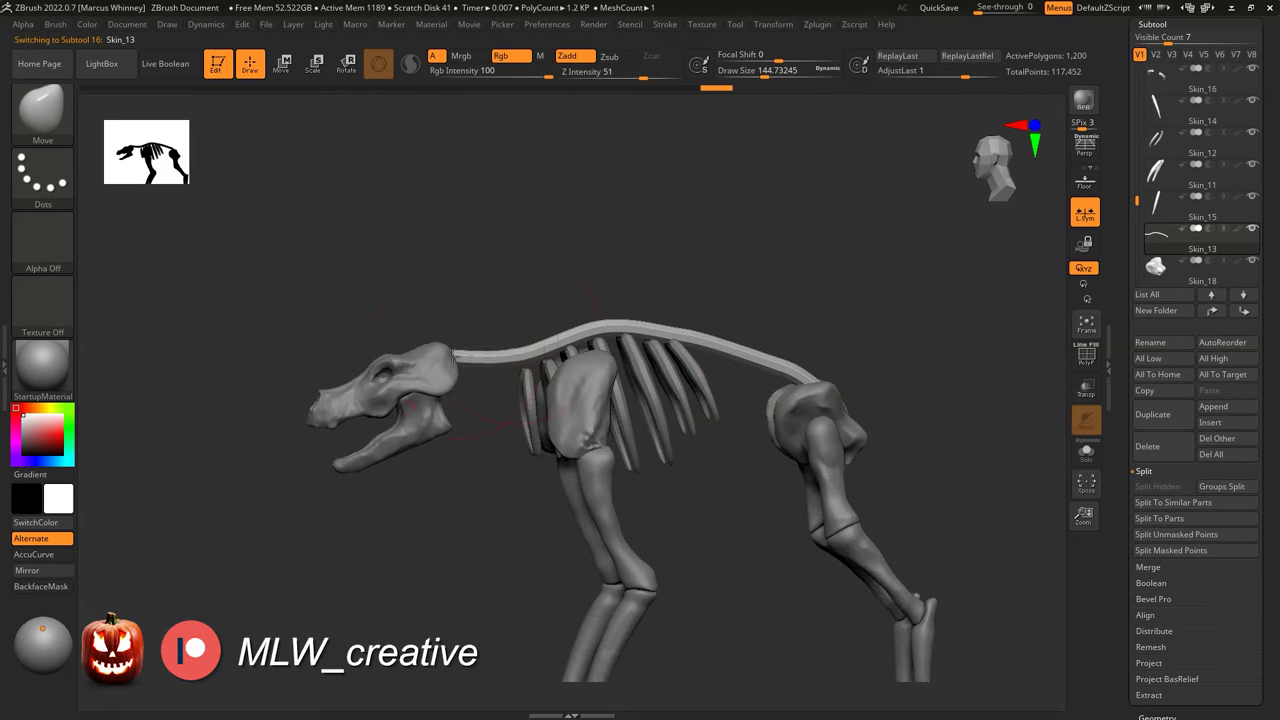
right_click_drag(541, 355, 589, 277)
left_click(495, 358, "alt")
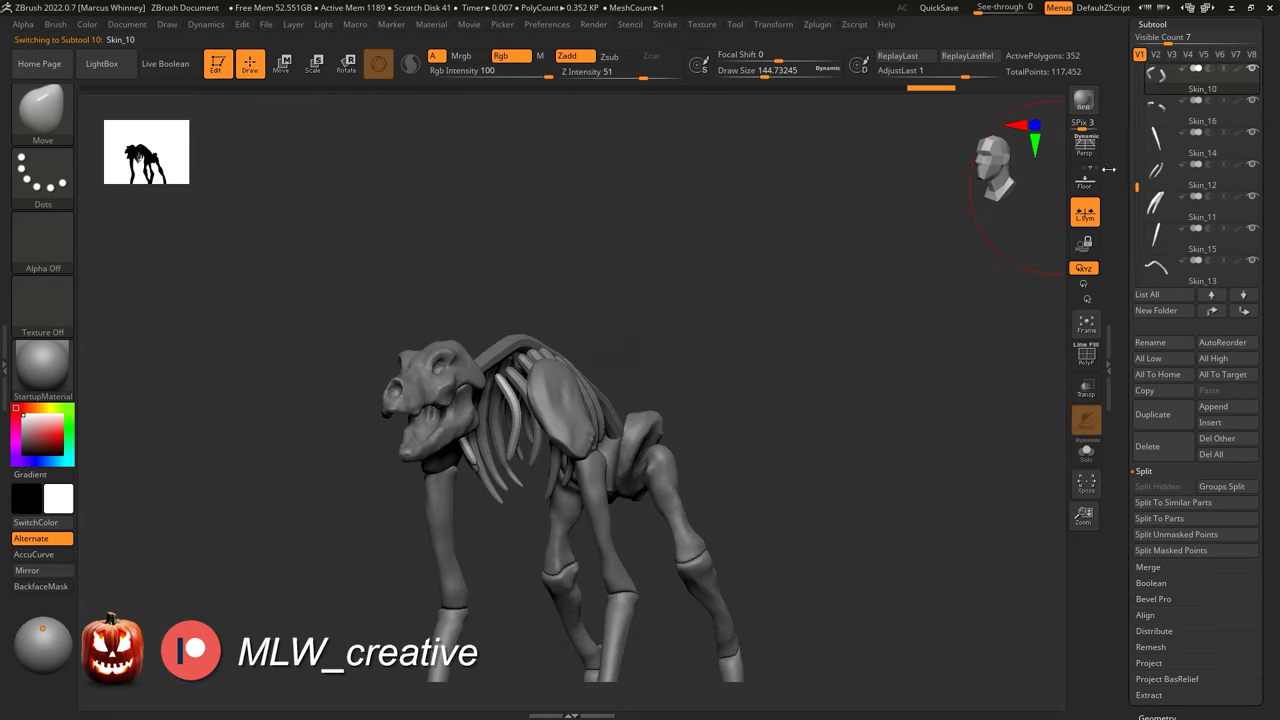
right_click_drag(1037, 188, 829, 257)
key("p")
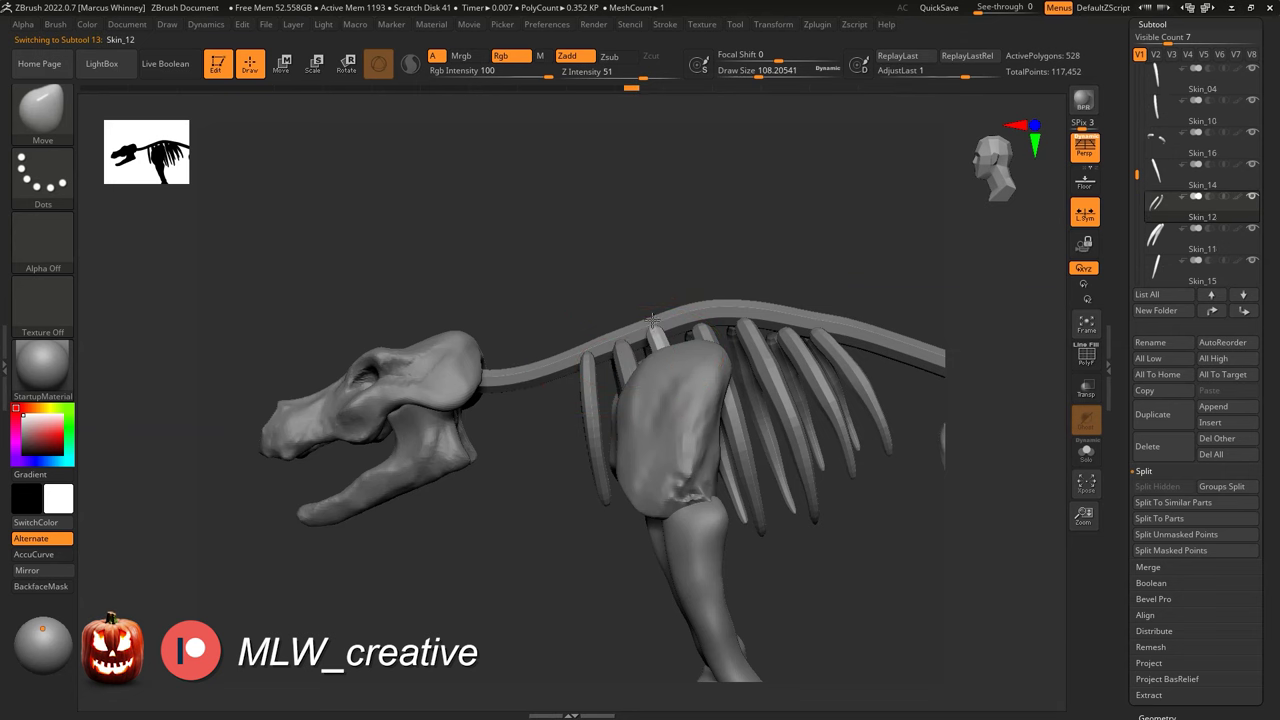
left_click(730, 305, "alt")
mouse_move(828, 286)
right_mouse_down()
mouse_move(810, 218)
mouse_move(860, 374)
mouse_move(712, 408)
right_mouse_up()
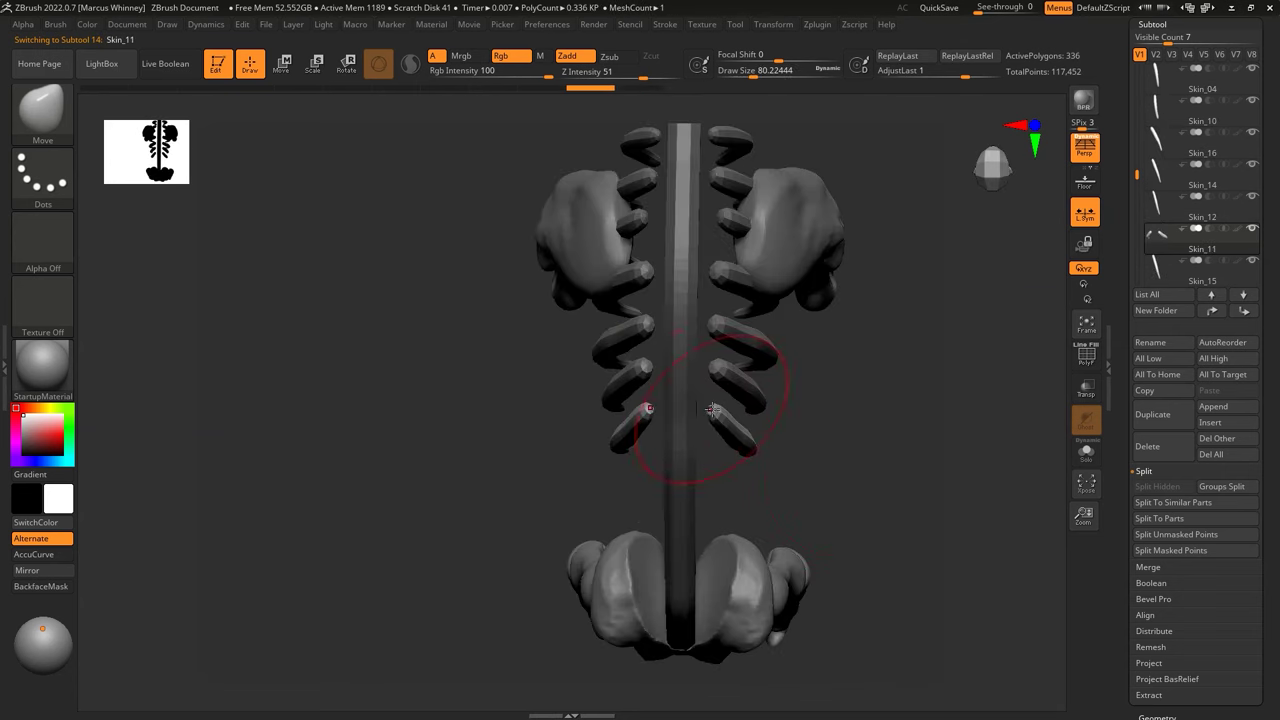
mouse_move(684, 316)
right_mouse_down()
mouse_move(886, 251)
mouse_move(966, 366)
mouse_move(814, 331)
mouse_move(593, 460)
right_mouse_up()
left_click(593, 460, "alt")
Step: Select PM3D_Cylinder3D1 and stretch its top upward into a spike behind the skull
right_click(597, 410)
mouse_move(643, 300)
right_mouse_down()
mouse_move(808, 357)
mouse_move(797, 233)
right_mouse_up()
left_click(634, 407, "alt")
left_click_drag(635, 400, 637, 371)
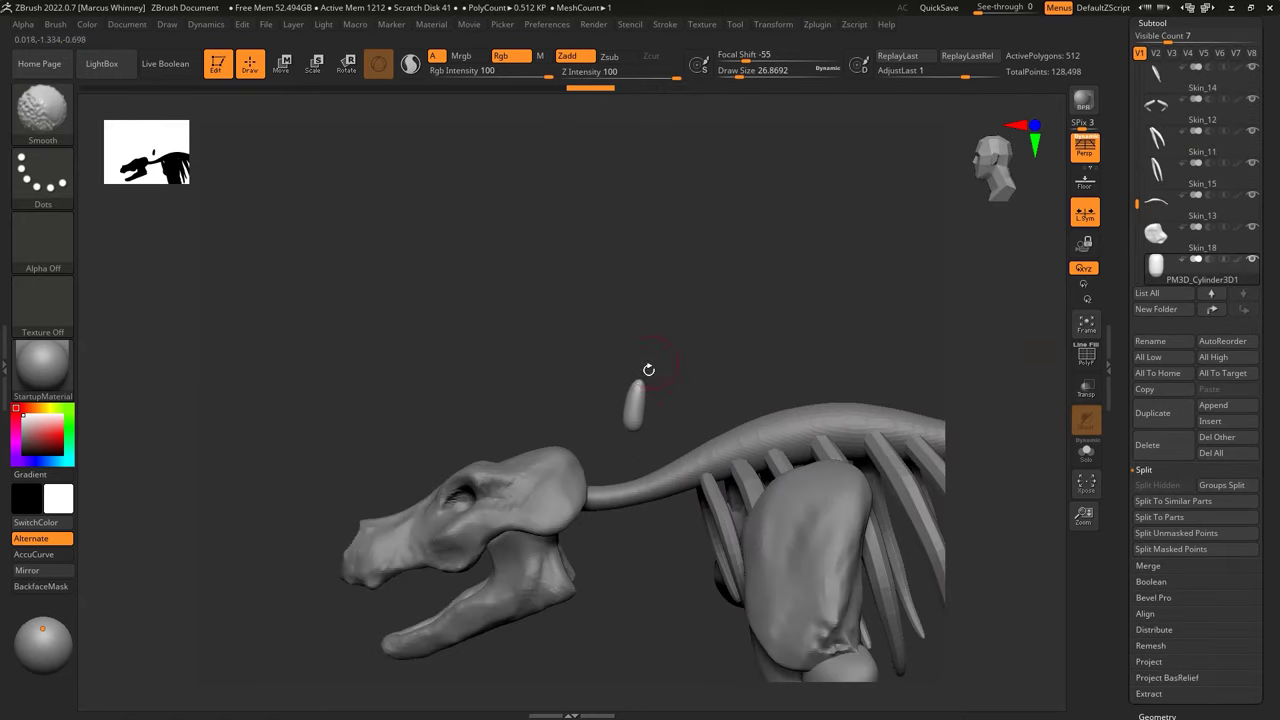
Step: Mirror the capsule spike across the model with Subtool > Mirror
key("w")
mouse_move(643, 397)
right_mouse_down()
mouse_move(737, 343)
mouse_move(777, 500)
right_mouse_up()
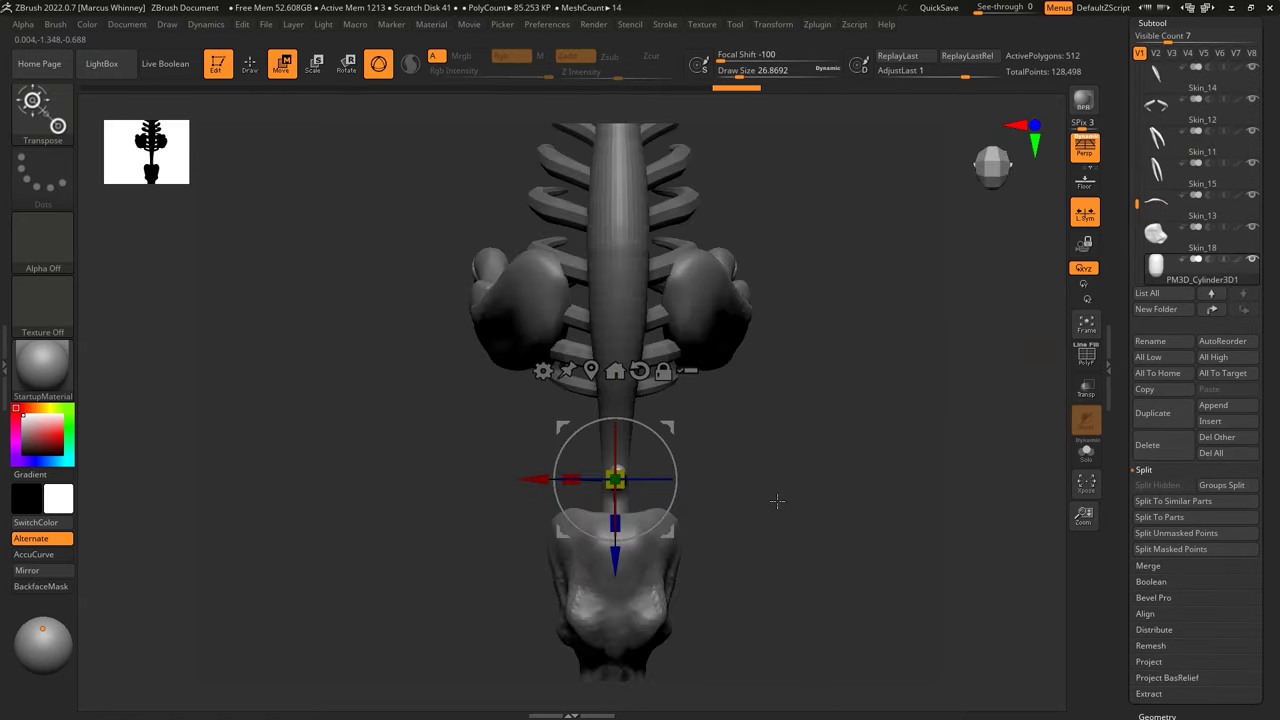
left_click(27, 570)
left_click(566, 340)
key("q")
mouse_move(737, 486)
right_mouse_down()
mouse_move(611, 466)
mouse_move(797, 414)
mouse_move(966, 302)
right_mouse_up()
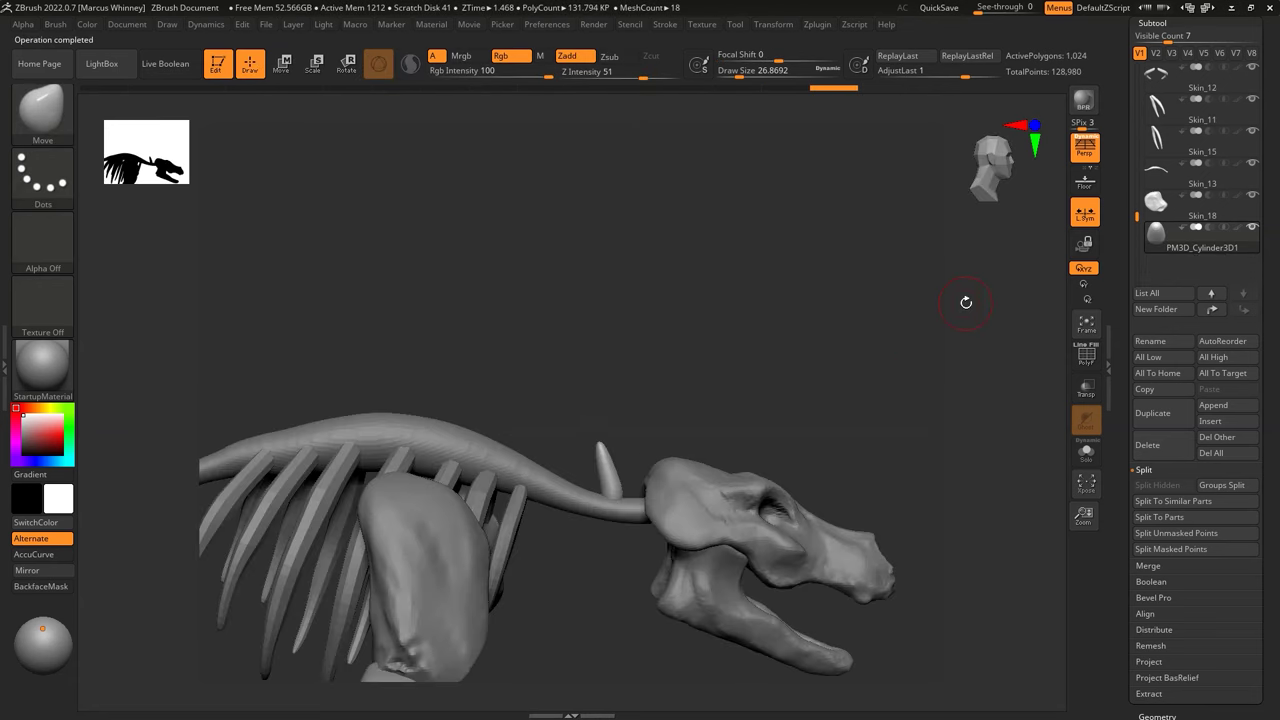
Step: Position the spike copies along the spine with Transpose and pick the Inflat brush
key("w")
mouse_move(761, 341)
right_mouse_down()
mouse_move(710, 430)
mouse_move(760, 420)
mouse_move(716, 433)
right_mouse_up()
mouse_move(697, 347)
right_mouse_down()
mouse_move(900, 280)
mouse_move(680, 340)
mouse_move(750, 340)
mouse_move(830, 370)
right_mouse_up()
key("q")
key("space")
left_click(863, 347, "alt")
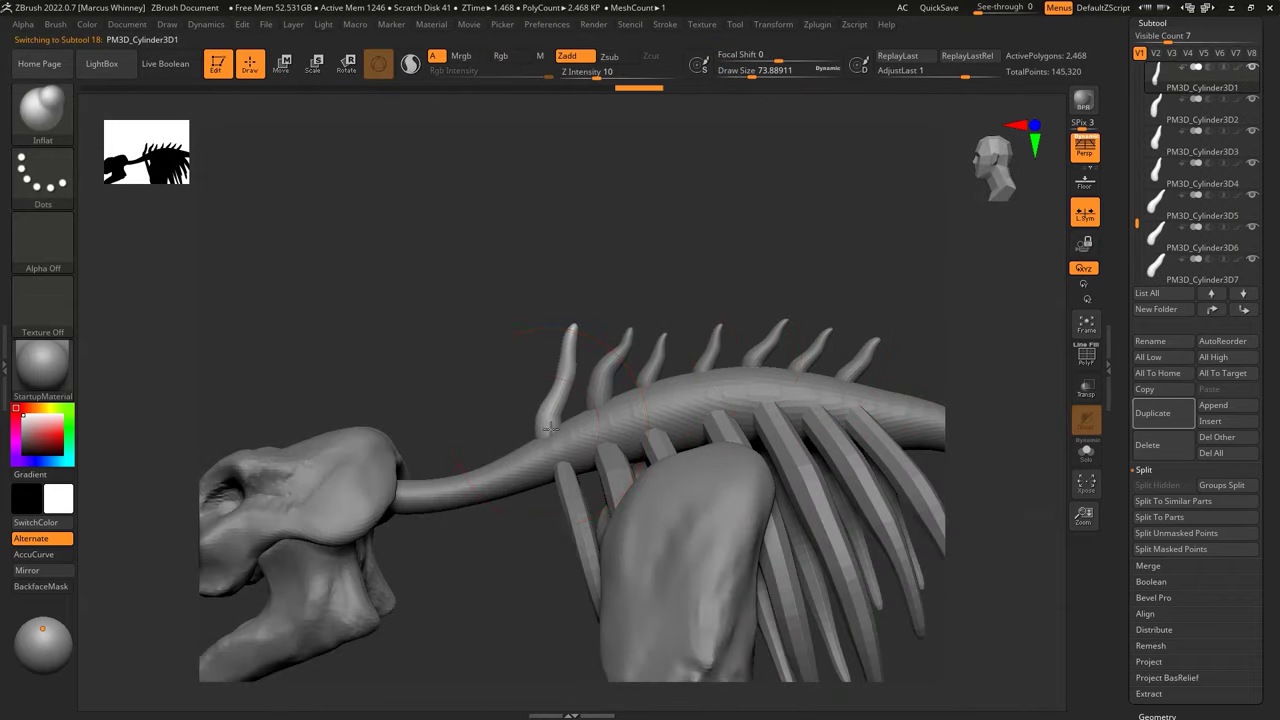
Step: Curve the spikes PM3D_Cylinder3D1–3D7 with the Move brush along the spine
right_click_drag(549, 428, 771, 371)
key("b")
key("m")
key("v")
left_click(601, 340, "alt")
mouse_move(800, 266)
right_mouse_down("ctrl")
mouse_move(601, 340)
mouse_move(478, 333)
right_mouse_up("ctrl")
left_click(478, 333, "alt")
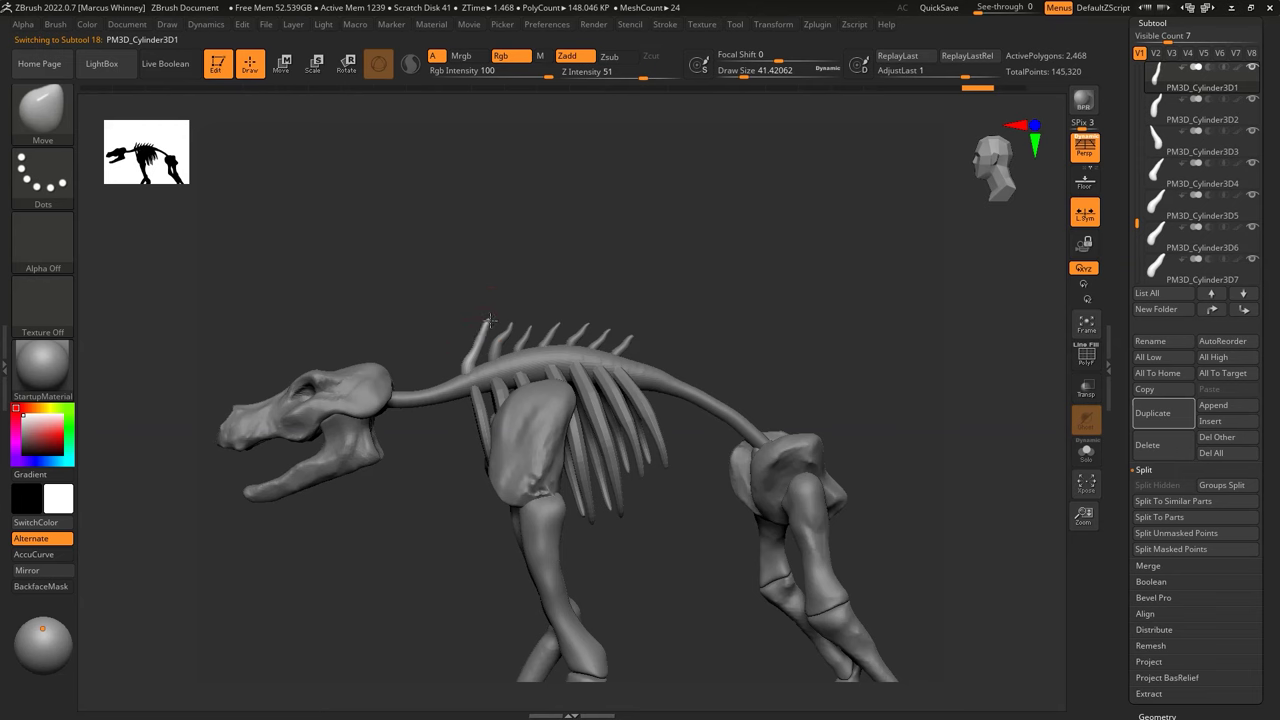
right_click_drag(487, 345, 426, 417)
key("w")
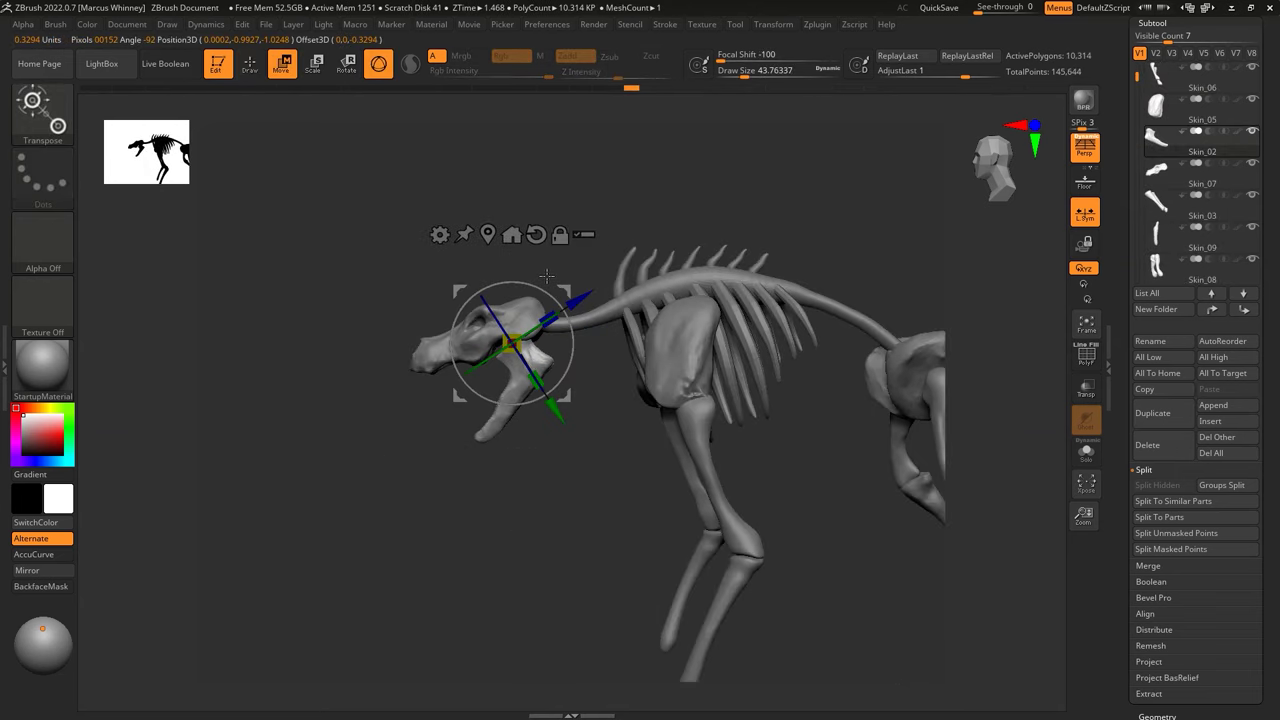
Step: Pull in the lower shoulder blade with the Move brush to expose the ribs
right_click_drag(573, 300, 608, 280)
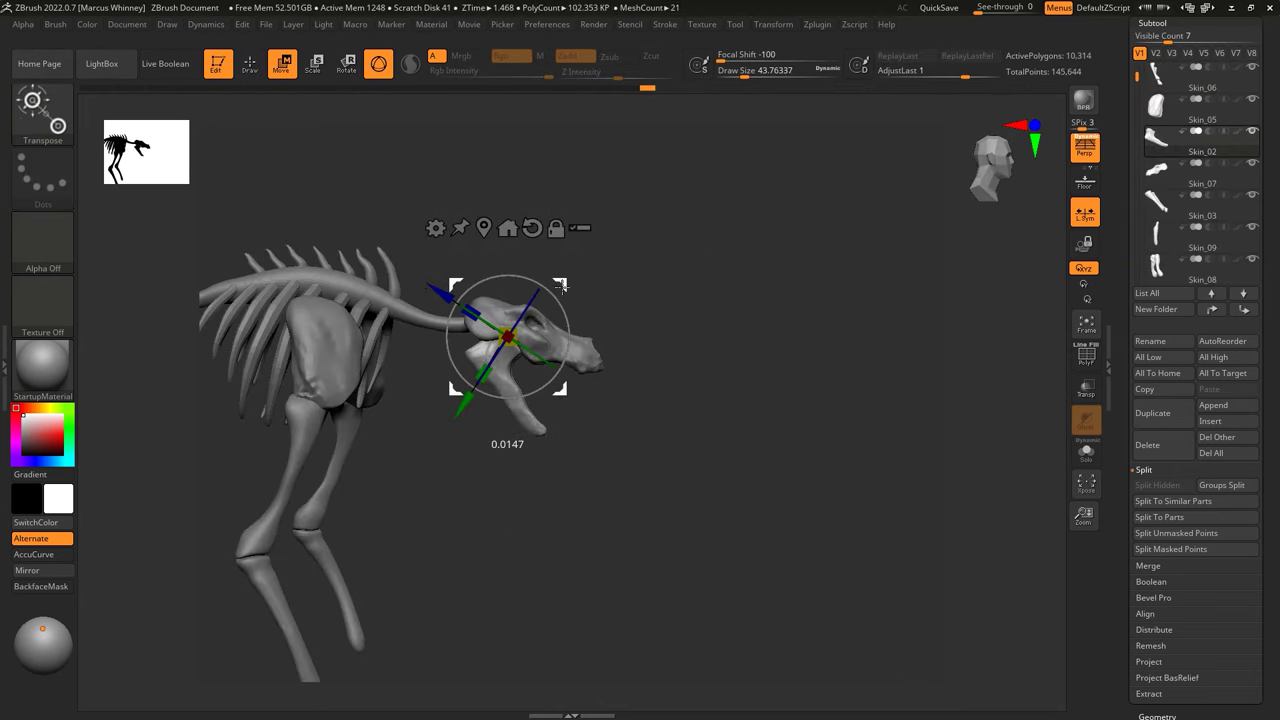
key("b")
key("m")
key("v")
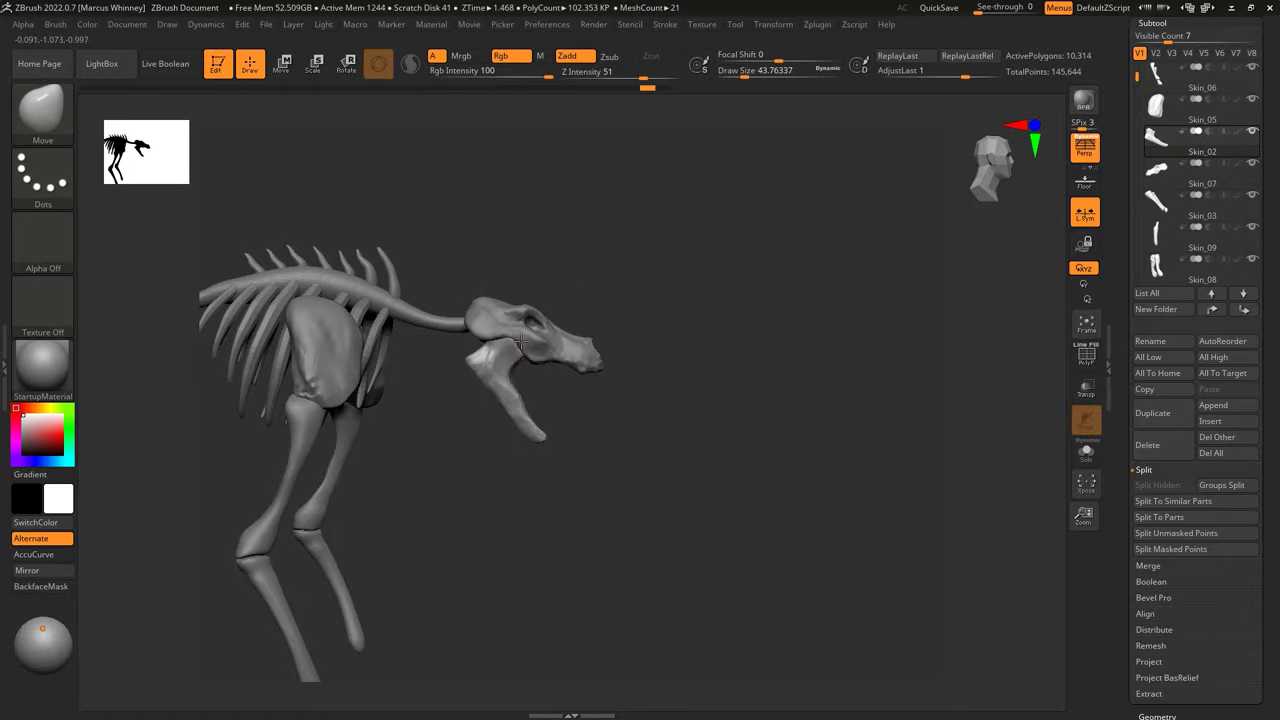
right_click_drag(470, 352, 517, 390)
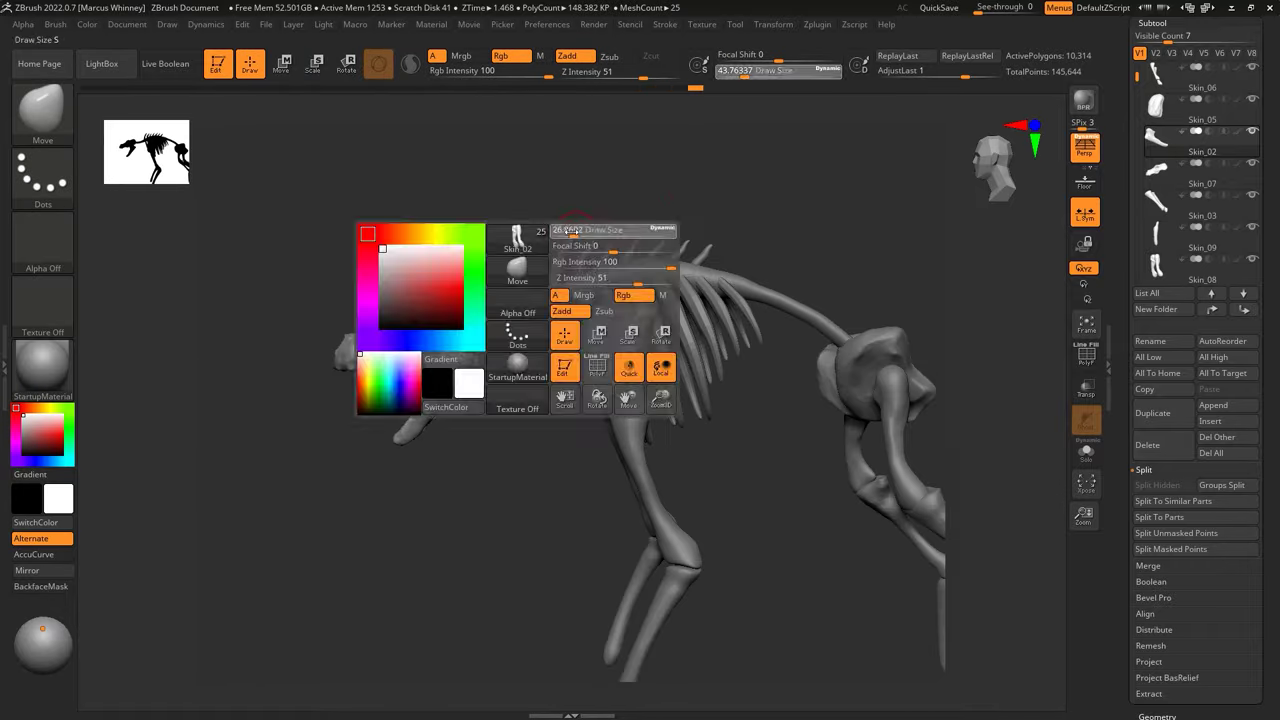
mouse_move(537, 410)
left_mouse_down()
mouse_move(502, 333)
mouse_move(568, 355)
left_mouse_up()
right_click(507, 295)
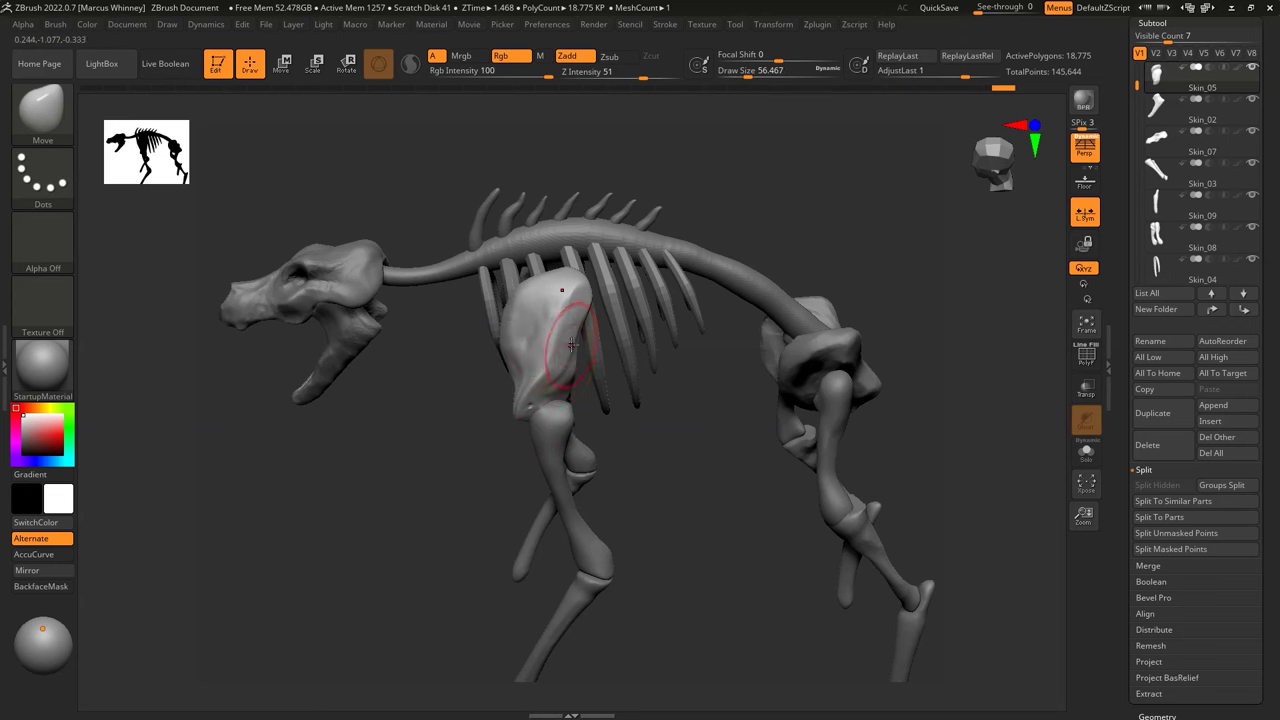
mouse_move(600, 420)
left_mouse_down()
mouse_move(714, 337)
mouse_move(631, 366)
mouse_move(706, 334)
left_mouse_up()
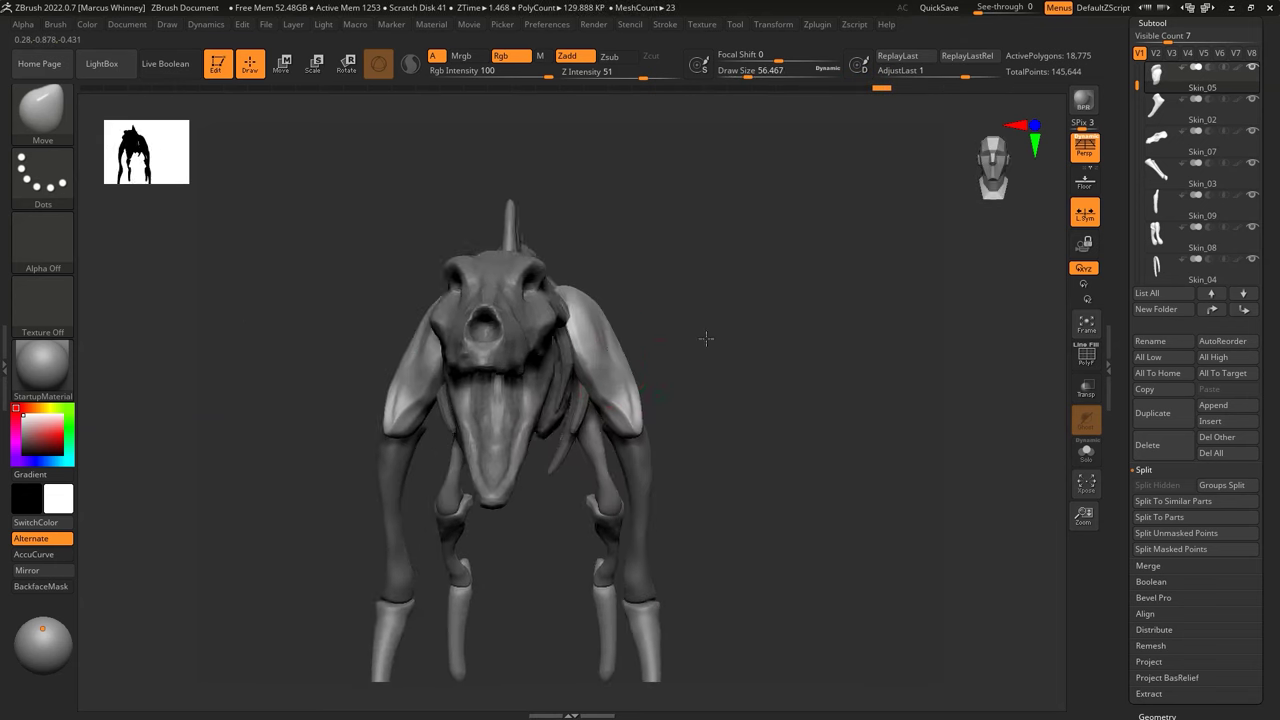
Step: Transpose the skull into place and enlarge the brush size
key("w")
mouse_move(632, 294)
left_mouse_down()
mouse_move(737, 251)
mouse_move(600, 330)
mouse_move(592, 311)
left_mouse_up()
key("q")
right_click(575, 310)
key("ctrl")
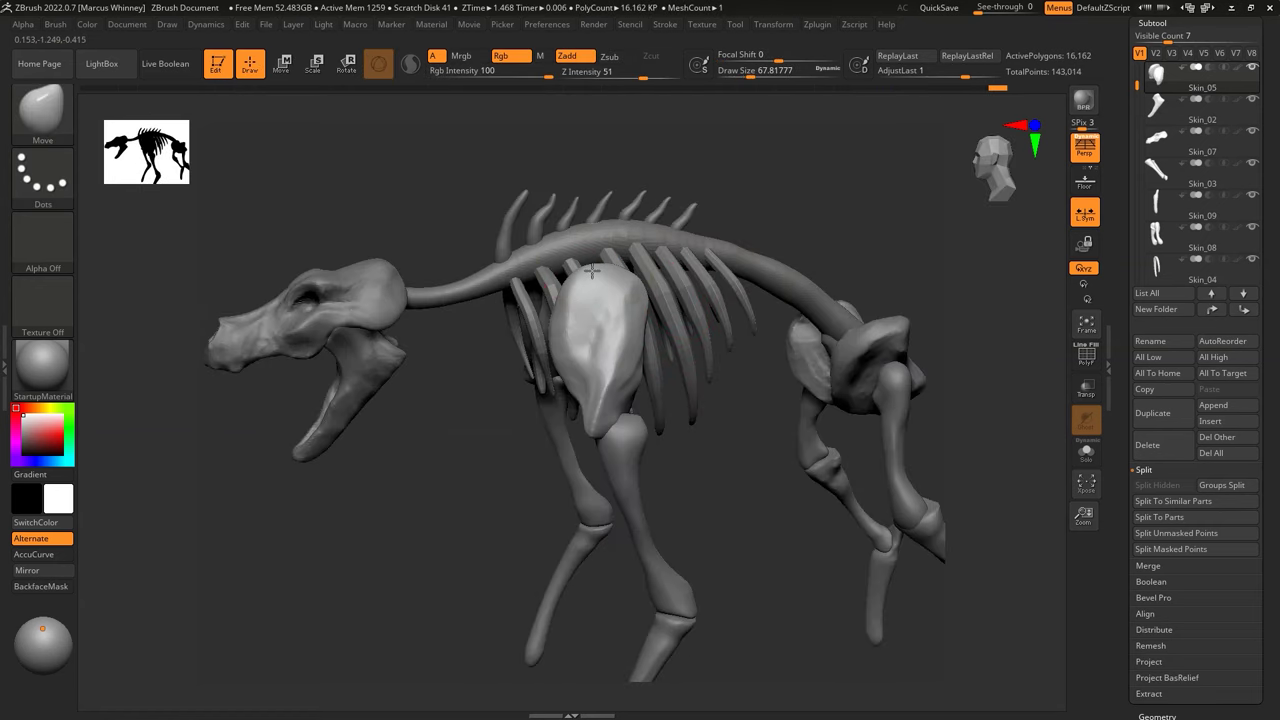
left_click_drag(698, 390, 280, 229)
Step: Build up shoulder volume with ClayBuildup and carve ring-like vertebra grooves along the spine
key("b")
key("c")
key("b")
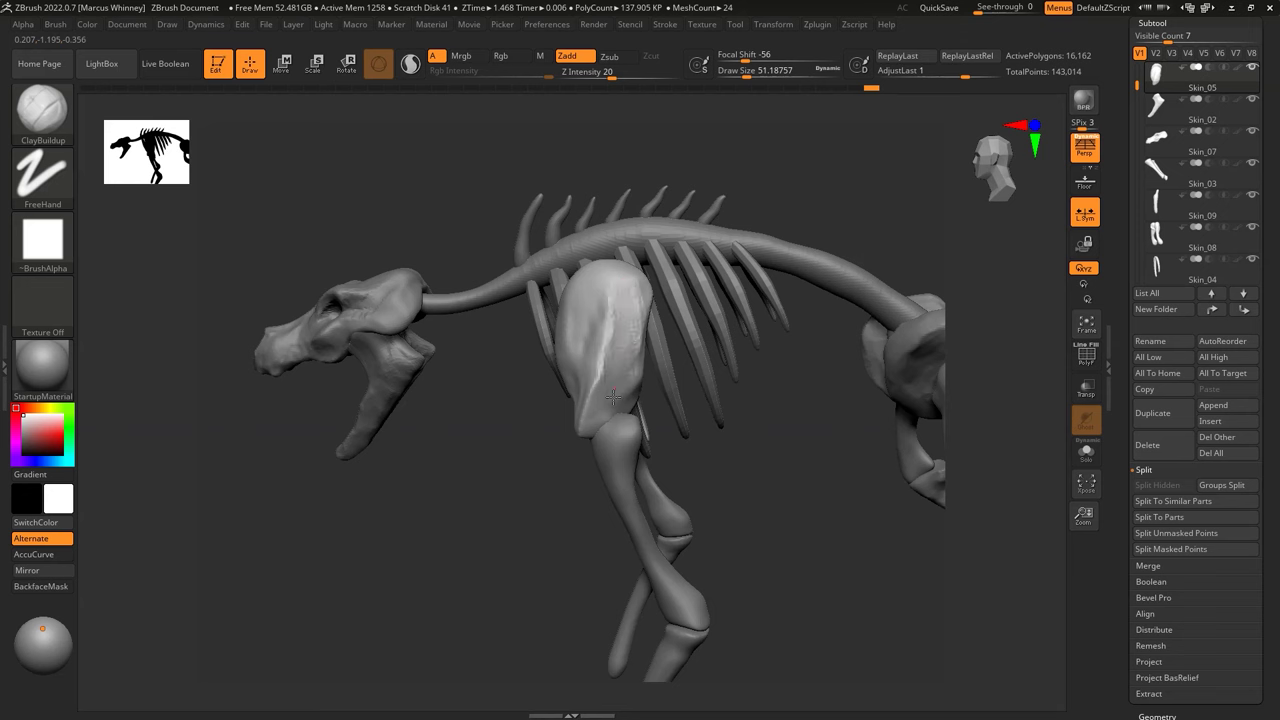
right_click_drag(627, 344, 579, 276)
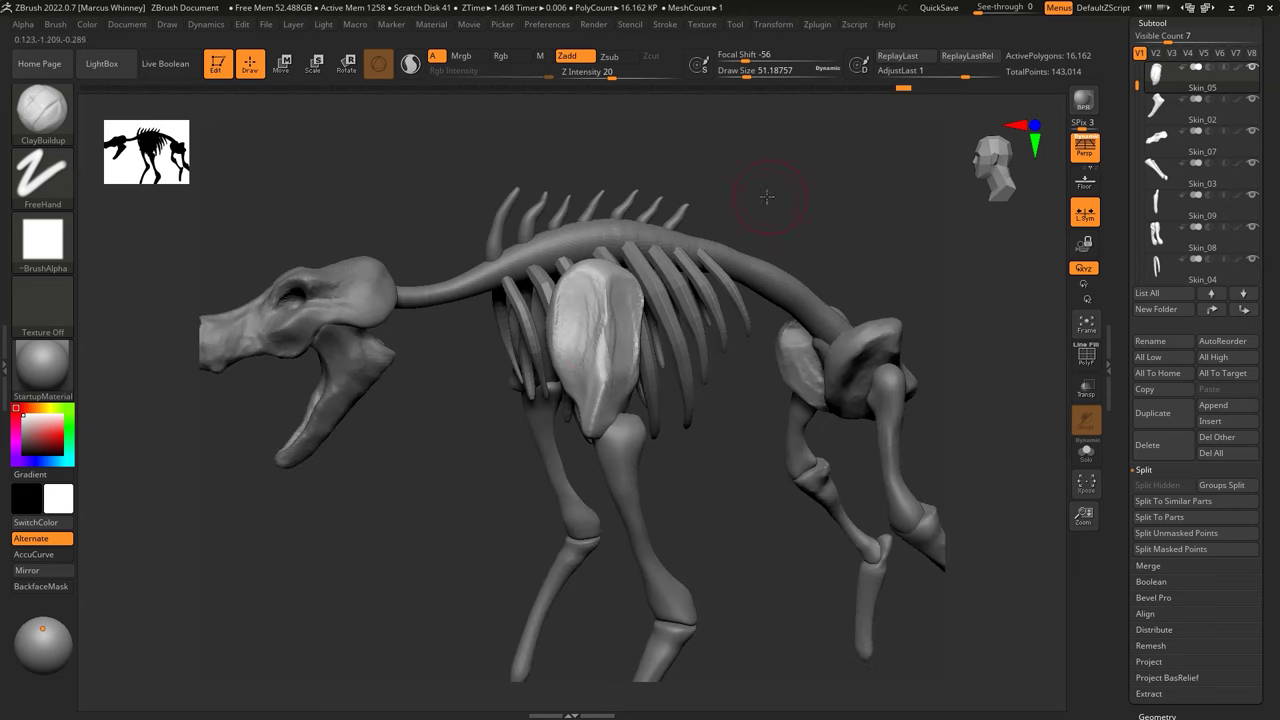
right_click_drag(766, 196, 618, 283)
mouse_move(632, 366)
right_mouse_down()
mouse_move(608, 337)
mouse_move(630, 340)
mouse_move(608, 302)
mouse_move(493, 304)
right_mouse_up()
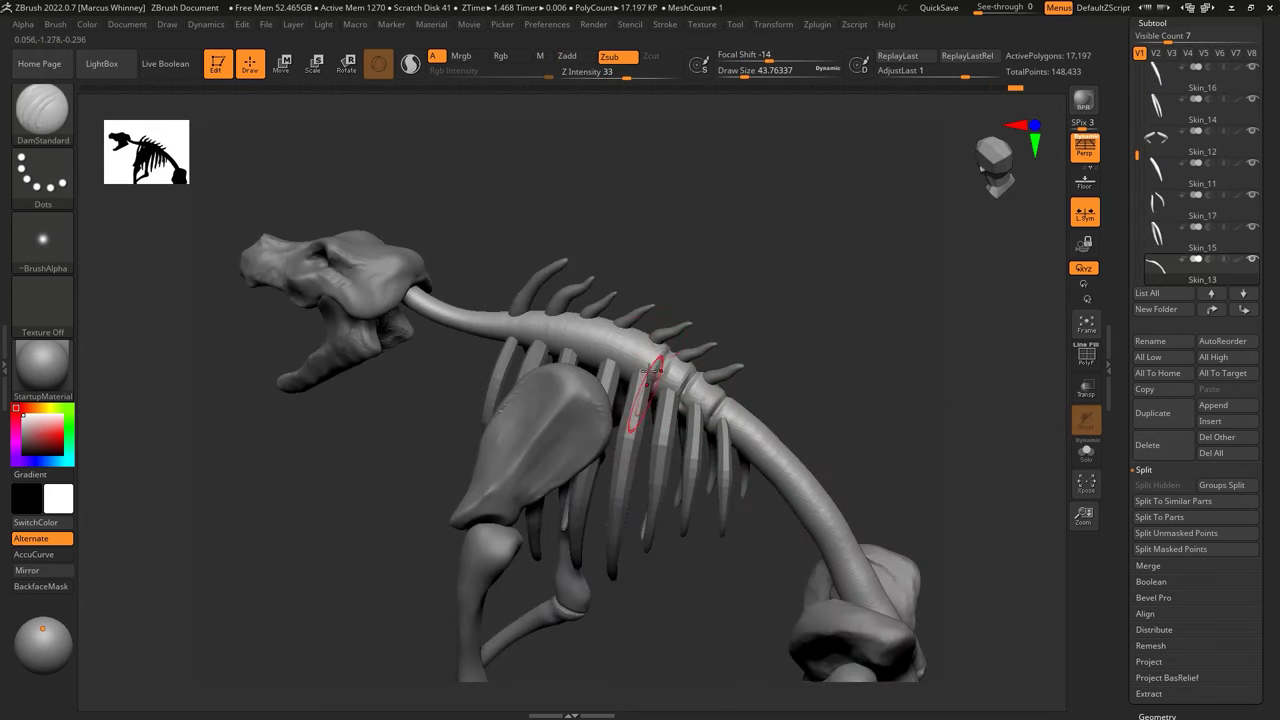
mouse_move(851, 330)
left_mouse_down()
mouse_move(752, 498)
mouse_move(840, 277)
mouse_move(675, 438)
left_mouse_up()
left_click_drag(798, 400, 648, 425)
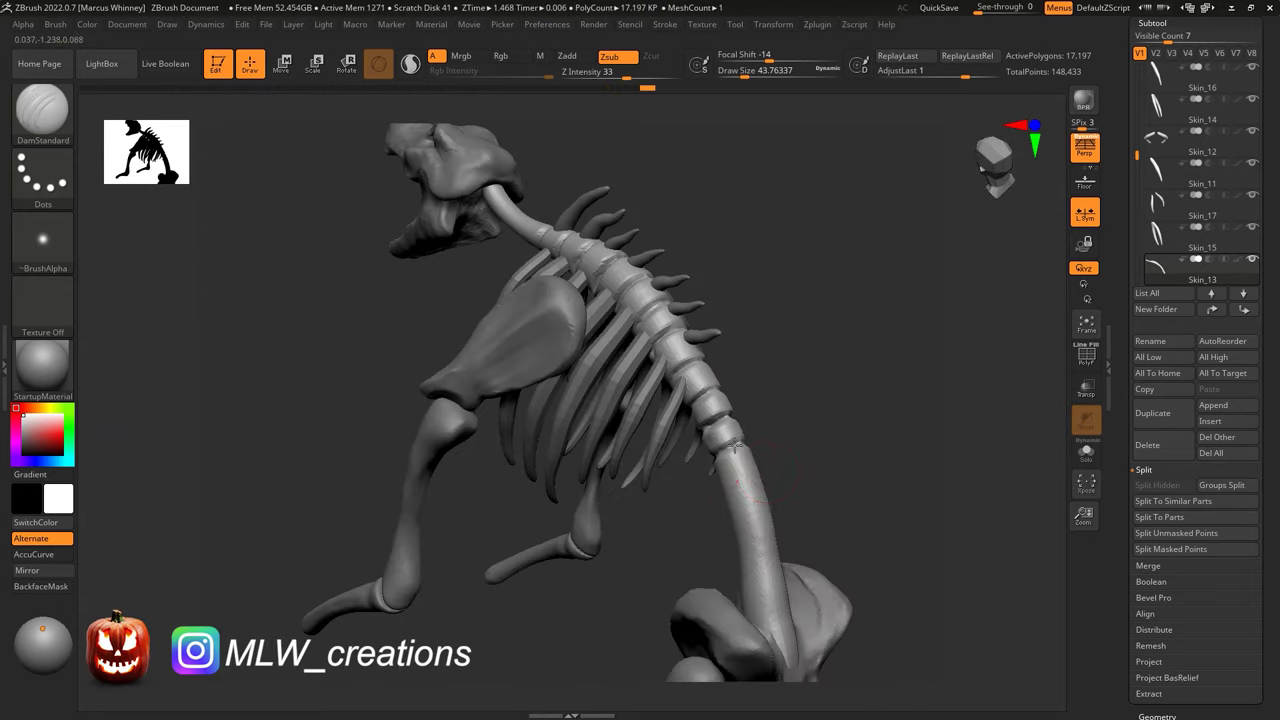
Step: Orbit around the spine and pelvis to inspect them from several angles
right_click_drag(648, 425, 654, 458)
mouse_move(657, 540)
right_mouse_down()
mouse_move(849, 420)
mouse_move(814, 371)
mouse_move(760, 373)
right_mouse_up()
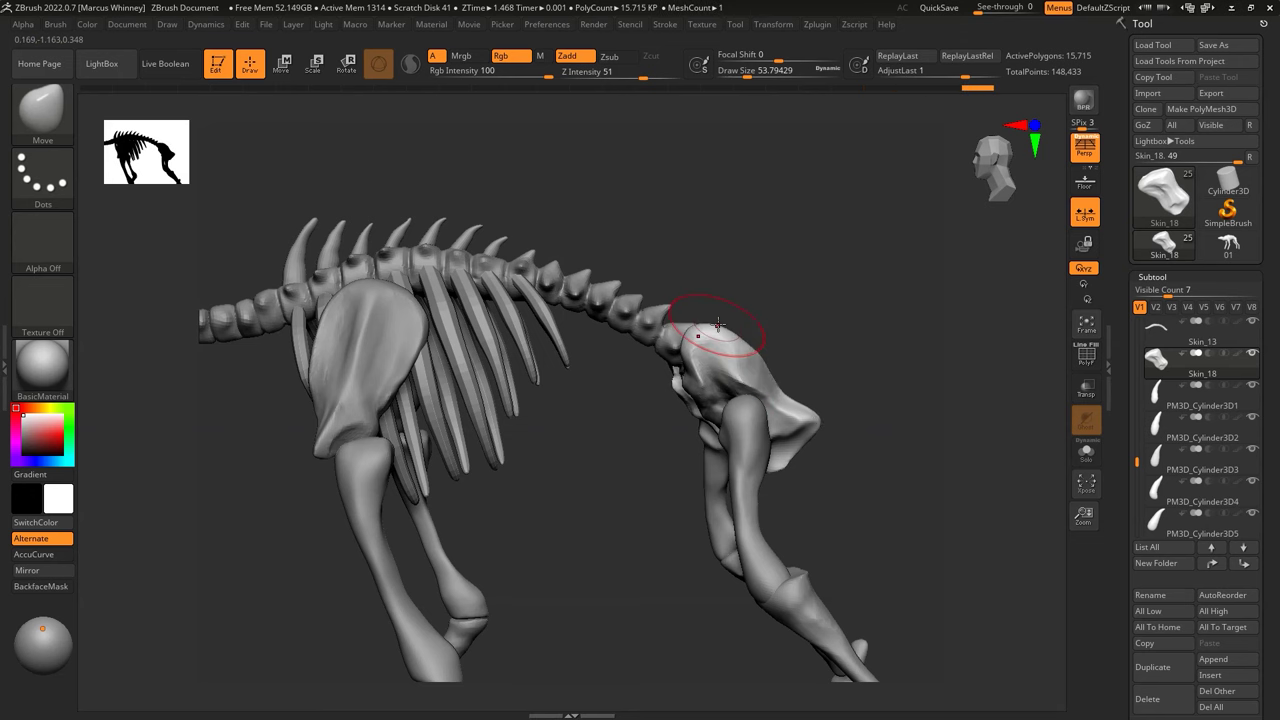
left_click_drag(755, 350, 868, 328)
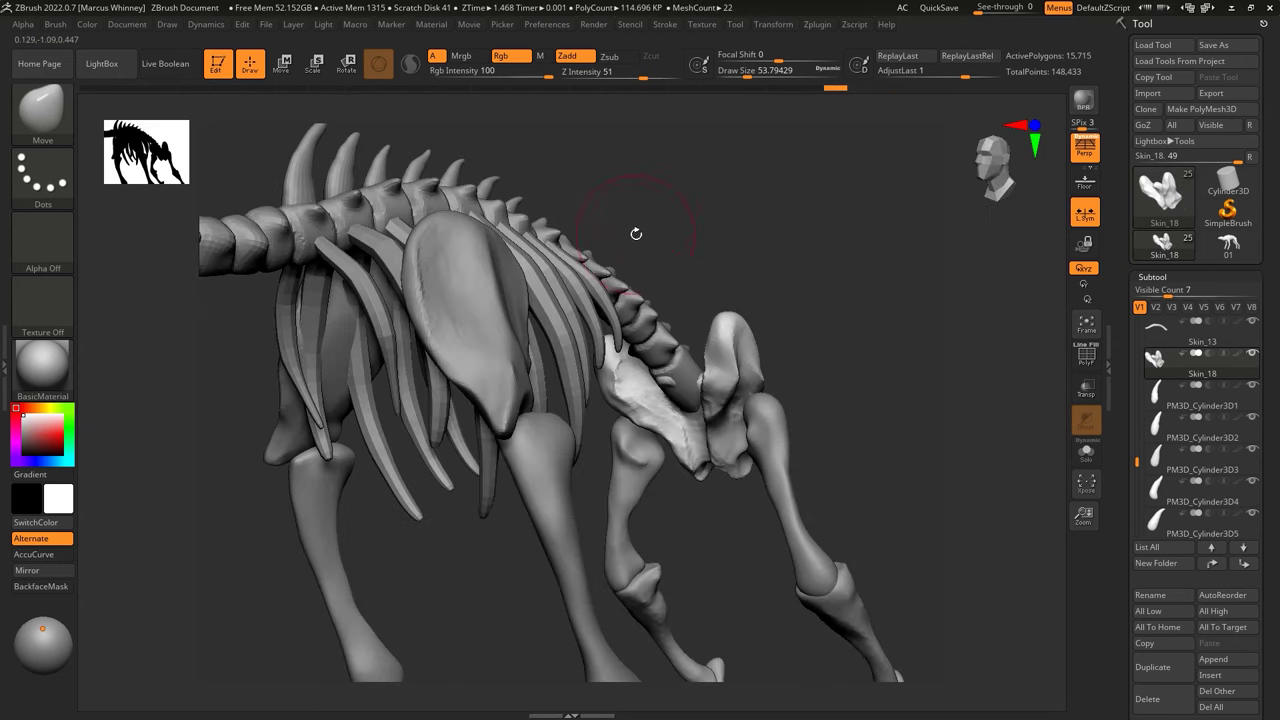
left_click_drag(1020, 222, 748, 383)
mouse_move(766, 362)
right_mouse_down()
mouse_move(742, 284)
mouse_move(877, 363)
mouse_move(846, 317)
mouse_move(848, 372)
right_mouse_up()
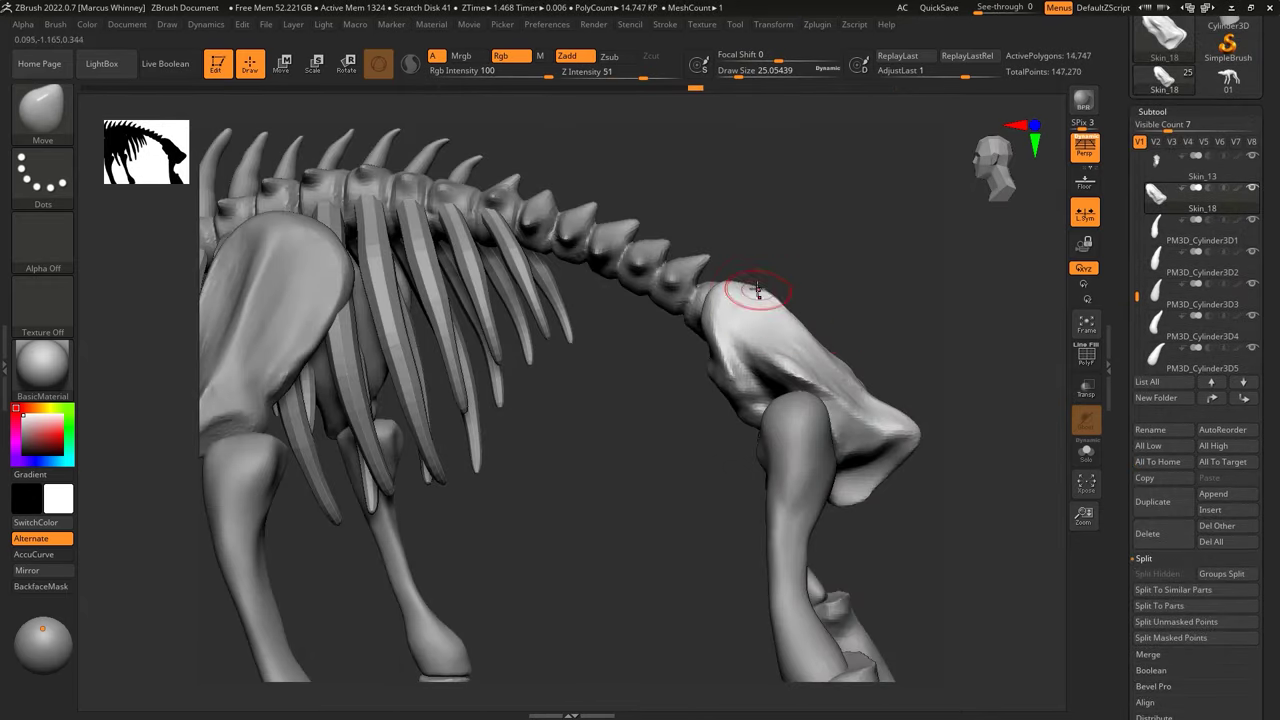
right_click_drag(748, 262, 809, 263)
Step: Solo the pelvis subtool, sculpt it with ClayBuildup, then unsolo
key("b")
key("c")
key("b")
left_click(1087, 455)
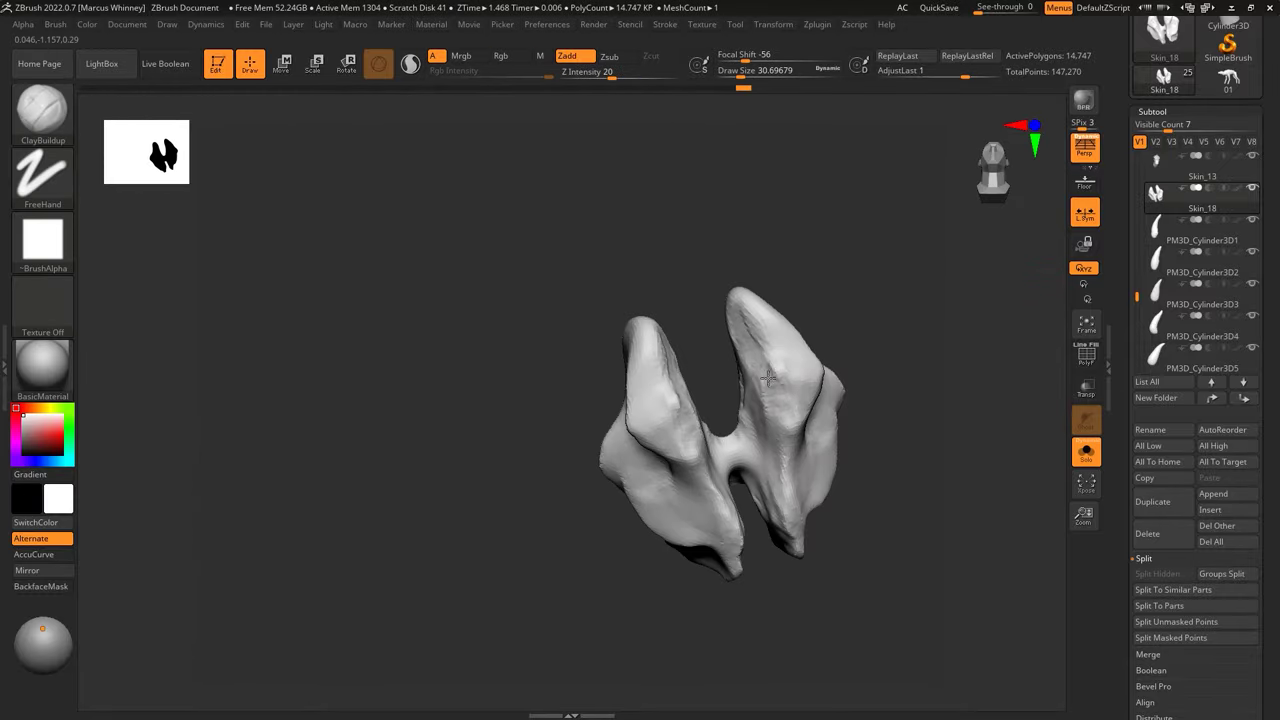
right_click_drag(768, 376, 777, 368)
right_click_drag(724, 333, 787, 395)
mouse_move(798, 511)
right_mouse_down()
mouse_move(840, 200)
mouse_move(944, 390)
mouse_move(880, 330)
mouse_move(680, 380)
mouse_move(720, 440)
mouse_move(780, 470)
mouse_move(872, 485)
mouse_move(863, 380)
mouse_move(707, 372)
right_mouse_up()
left_click(1086, 455)
Step: Select a hind-leg bone and reshape it with a smaller Move brush
left_click(773, 364, "alt")
key("b")
key("m")
key("v")
key("space")
mouse_move(734, 318)
right_mouse_down("ctrl")
mouse_move(790, 383)
mouse_move(820, 350)
mouse_move(871, 357)
mouse_move(781, 406)
right_mouse_up("ctrl")
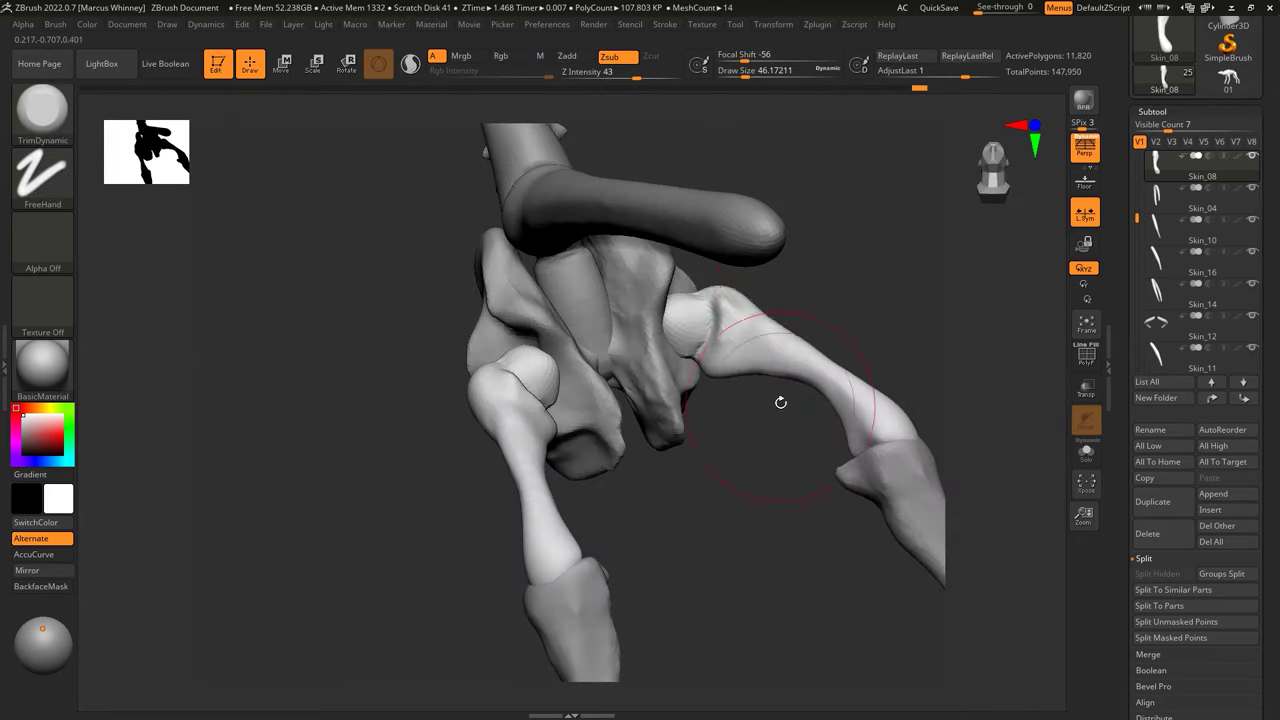
key("b")
key("m")
key("v")
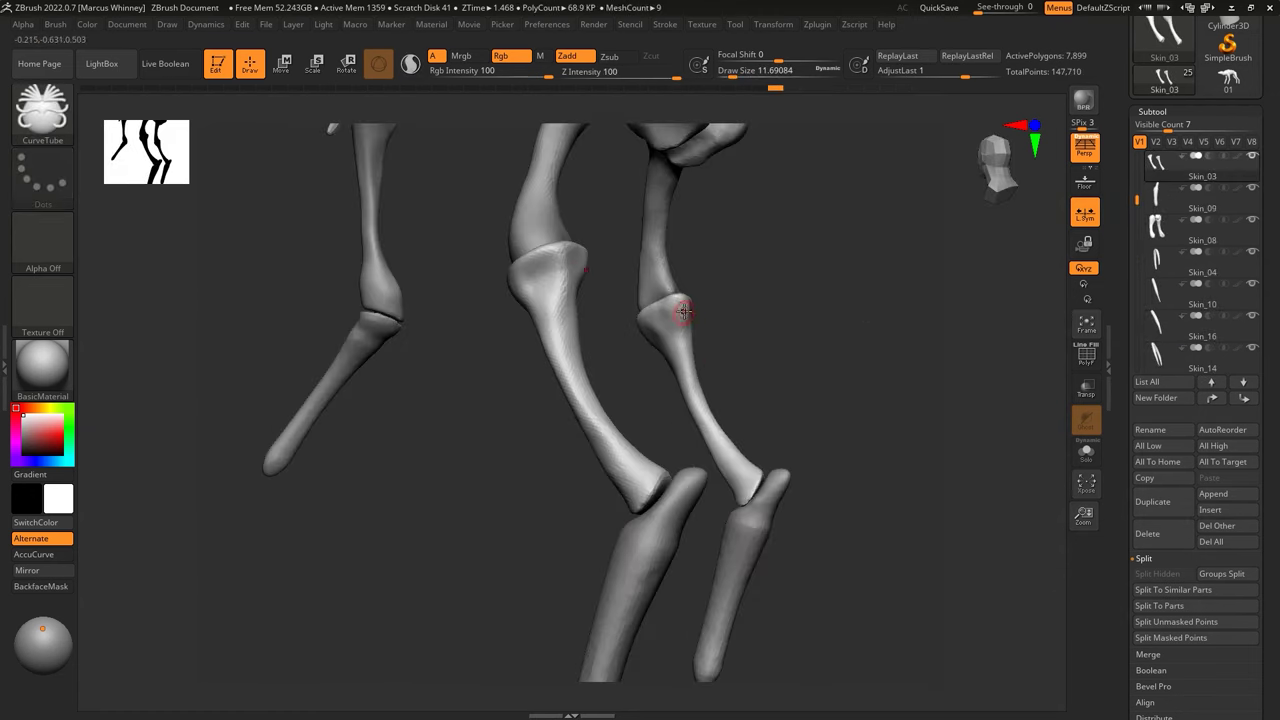
Step: Draw thin tubes along both lower legs and split them into their own subtool
left_click_drag(687, 311, 767, 469)
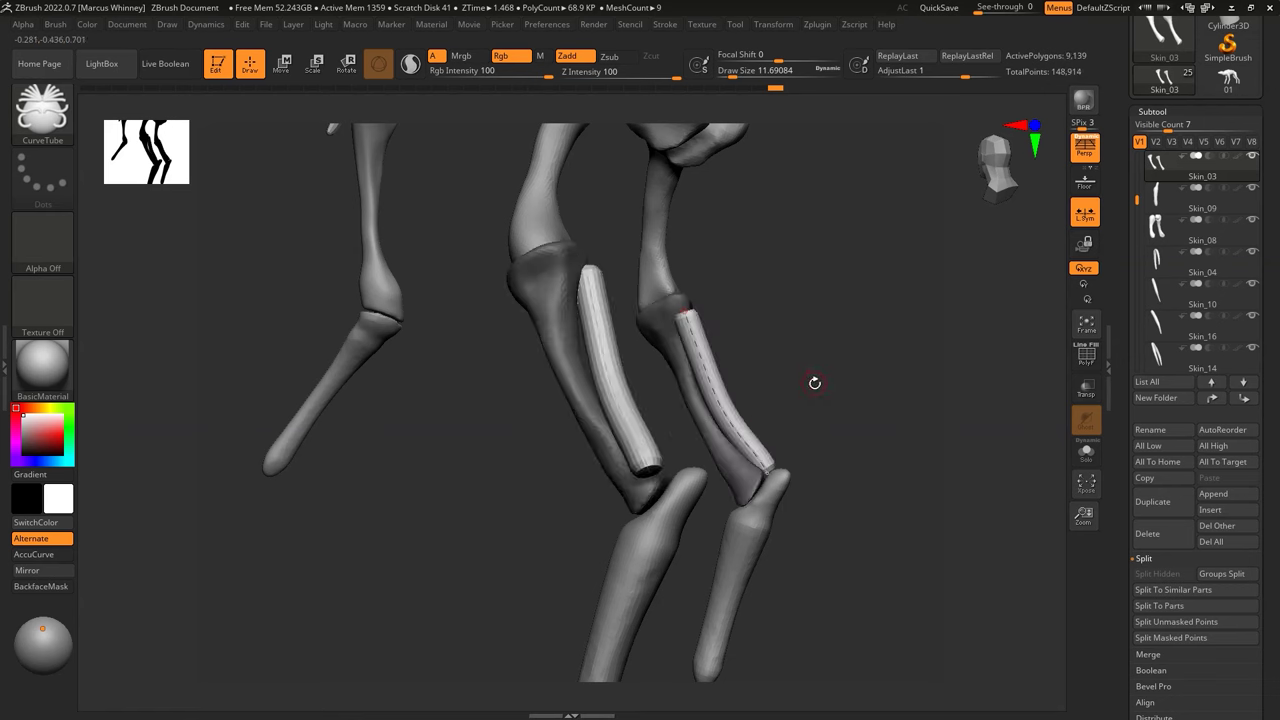
left_click_drag(814, 380, 789, 386)
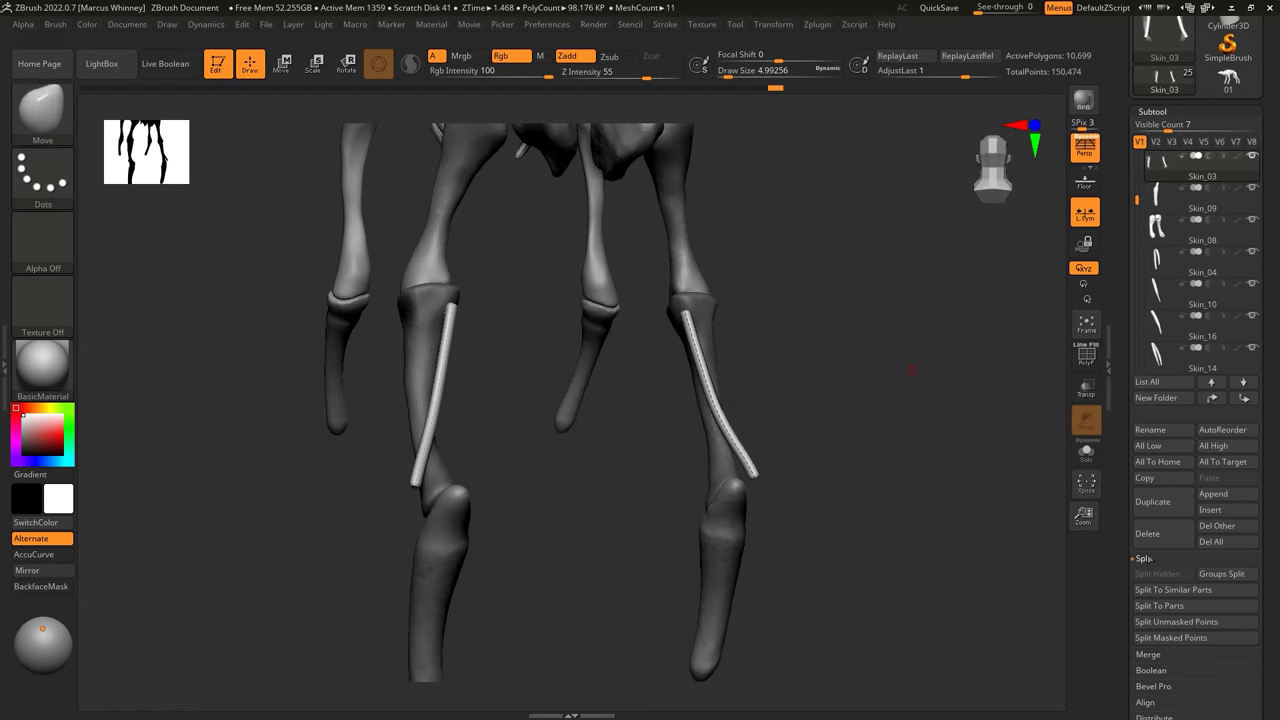
left_click(1162, 648)
key("space")
key("w")
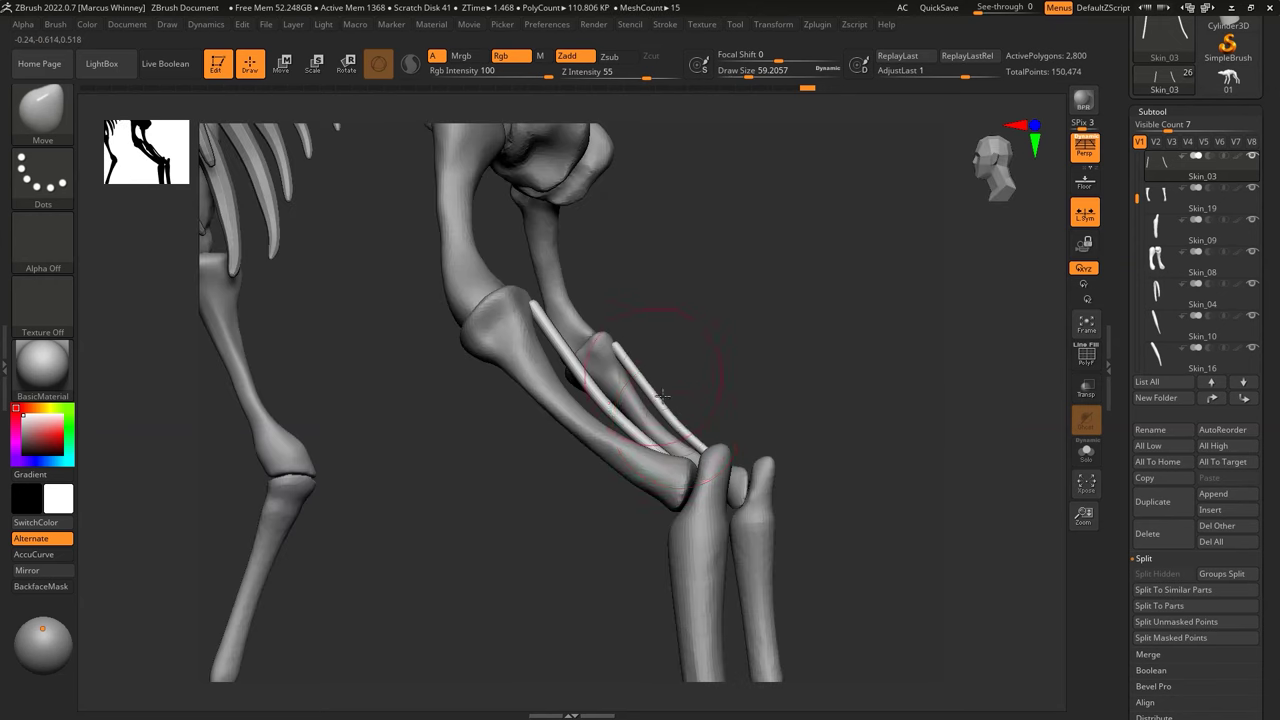
key("space")
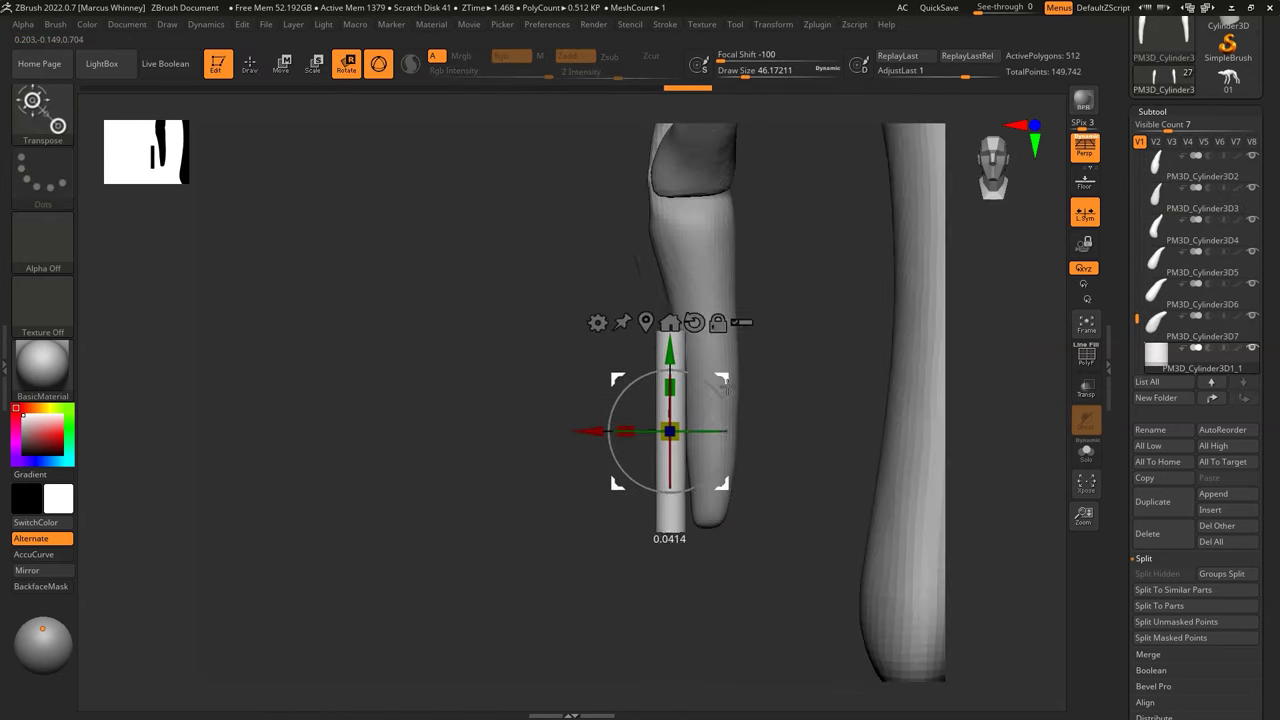
Step: Duplicate the cylinder into toe copies, clip the Skin_09 mesh flat, and merge the copies
mouse_move(628, 383)
left_mouse_down()
mouse_move(846, 394)
mouse_move(857, 482)
left_mouse_up()
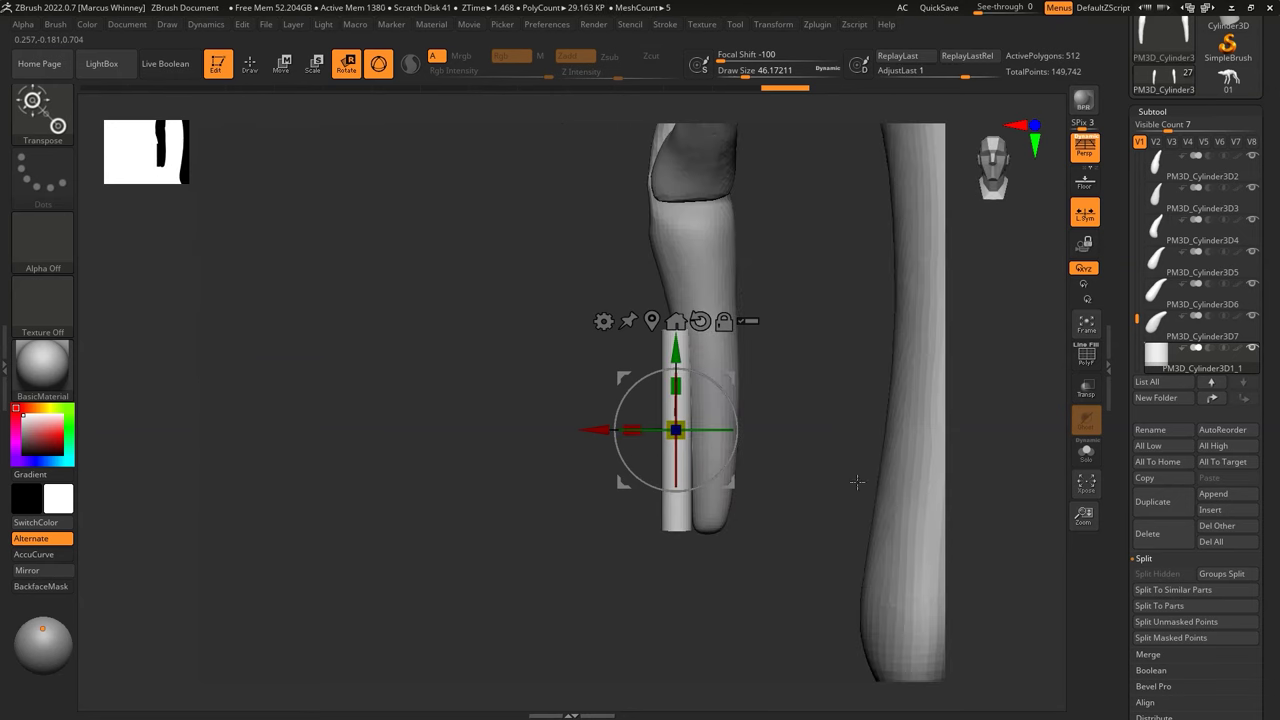
left_click_drag(723, 358, 858, 366)
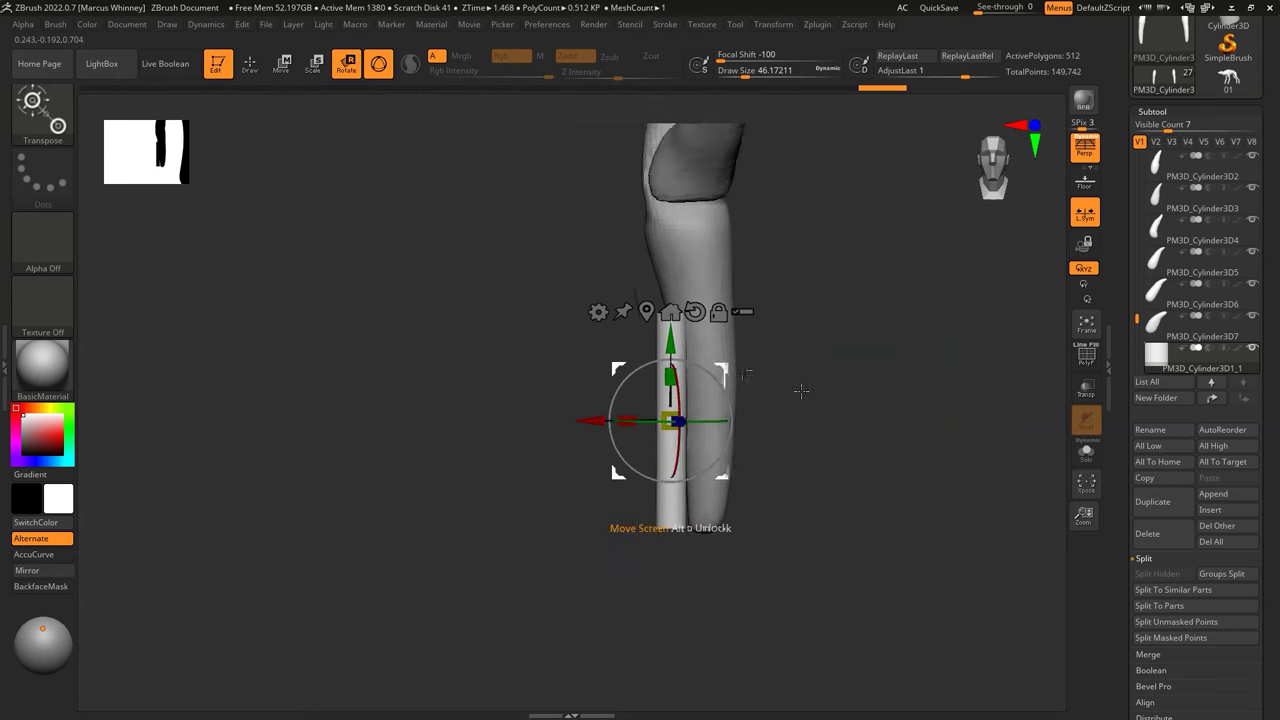
left_click_drag(858, 366, 700, 420)
left_click(614, 243, "alt")
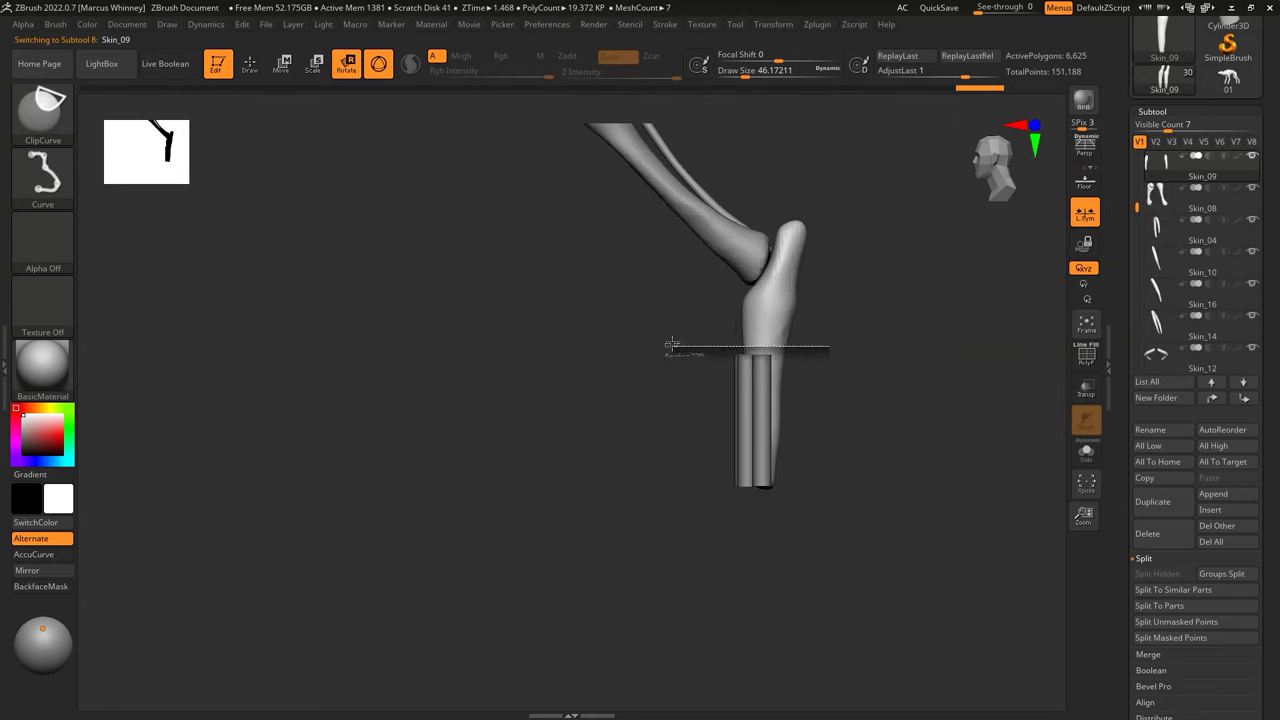
left_click_drag(671, 345, 668, 346, "ctrl+shift")
mouse_move(857, 340)
left_mouse_down()
mouse_move(903, 417)
mouse_move(829, 402)
left_mouse_up()
left_click(871, 371, "alt")
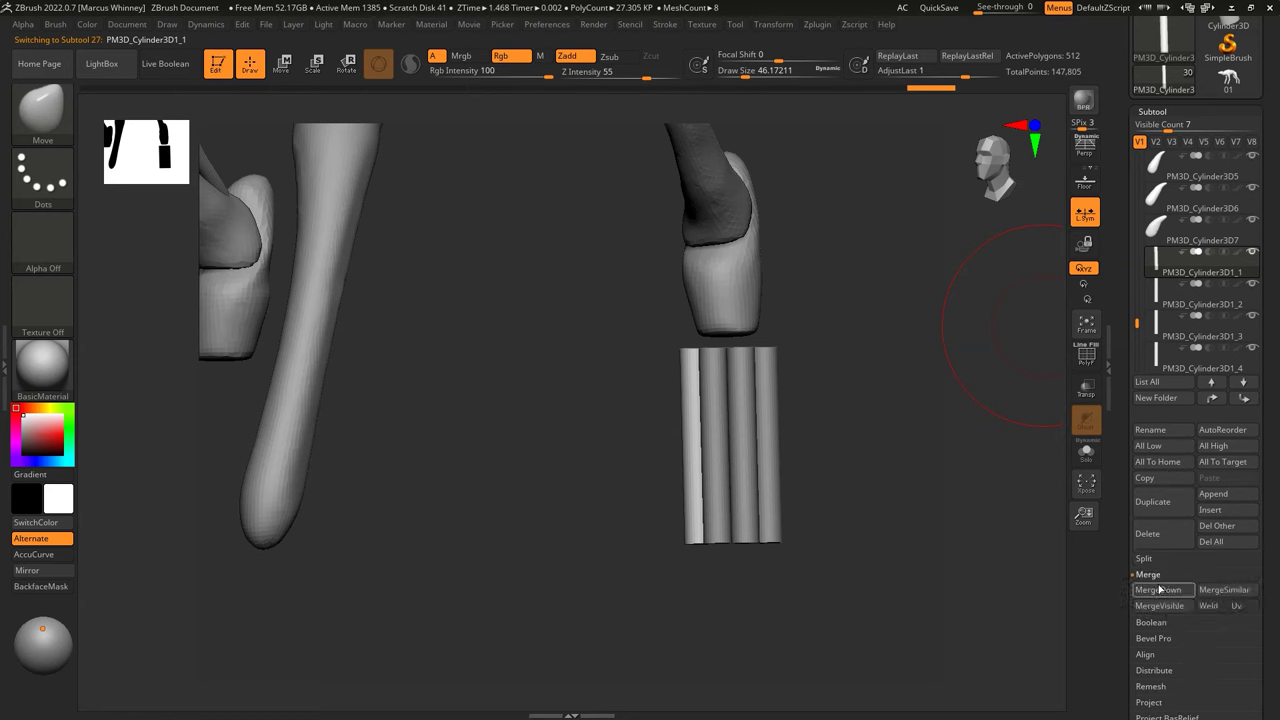
left_click(1159, 590)
left_click(1159, 590)
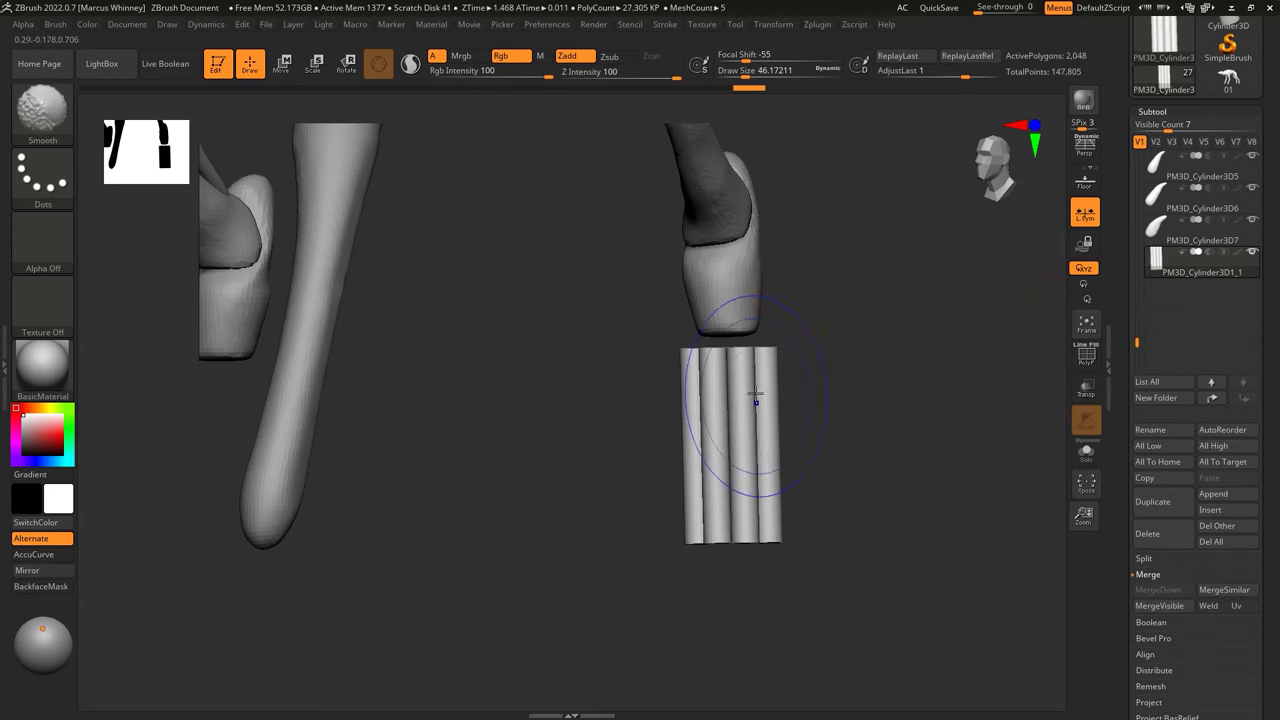
Step: Position the merged cylinder bundle as toes at the foot with Transpose
left_click_drag(776, 381, 694, 393)
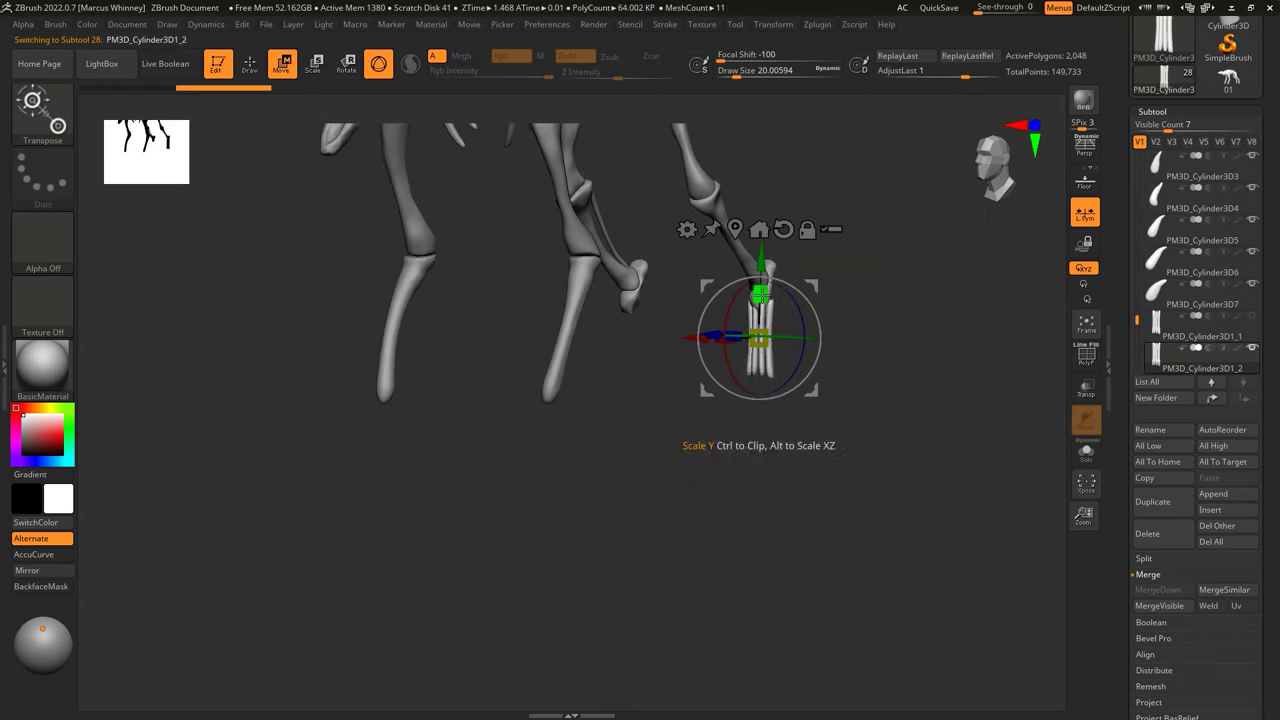
left_click_drag(749, 260, 817, 347)
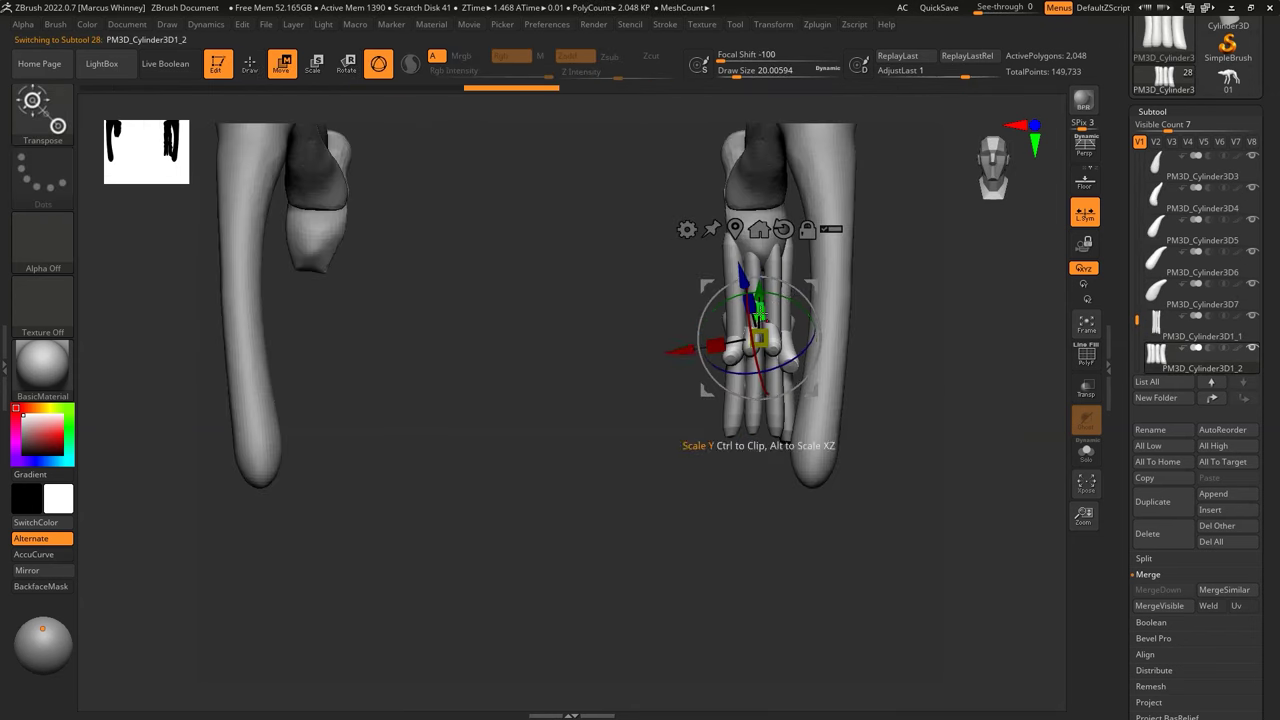
left_click_drag(790, 293, 877, 440)
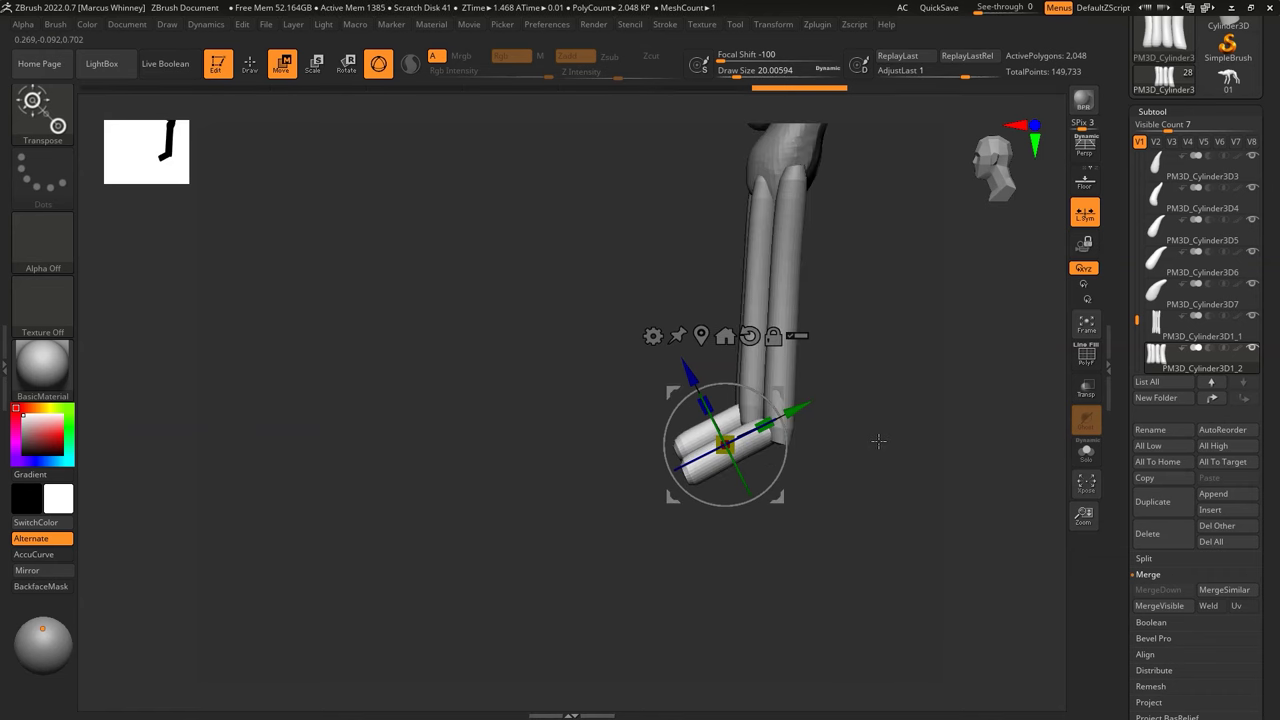
key("b")
key("m")
key("v")
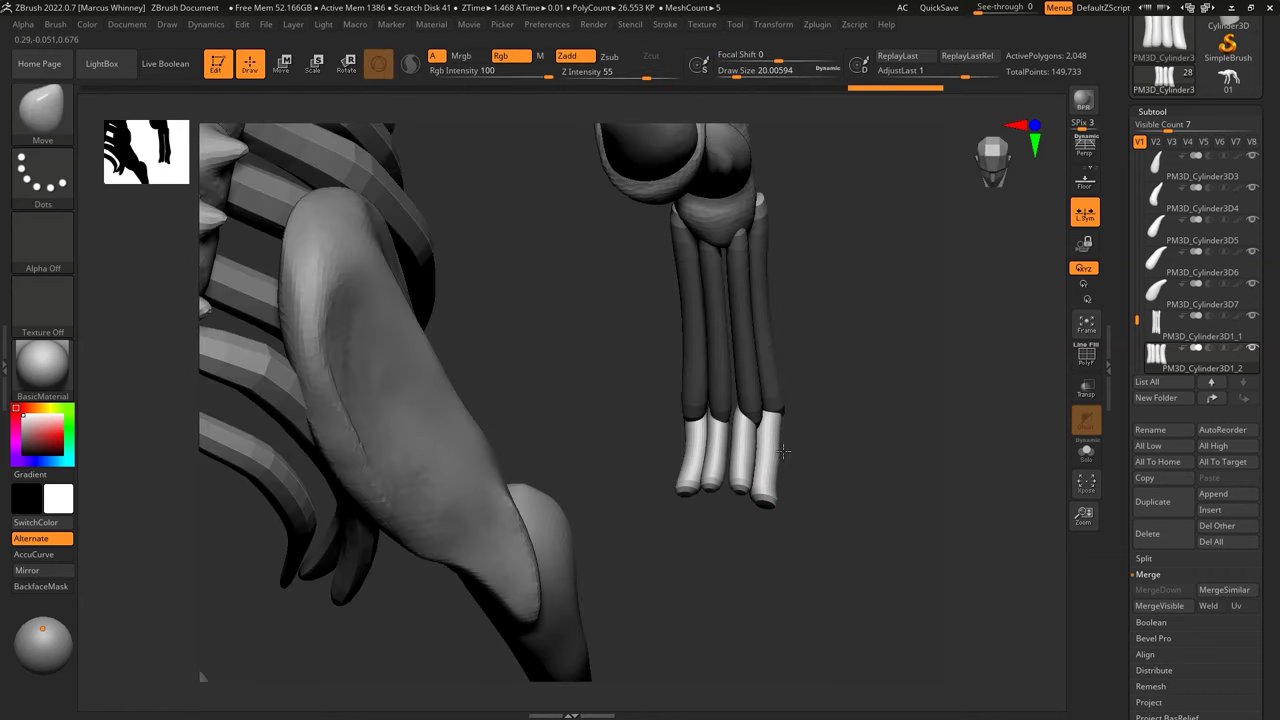
key("w")
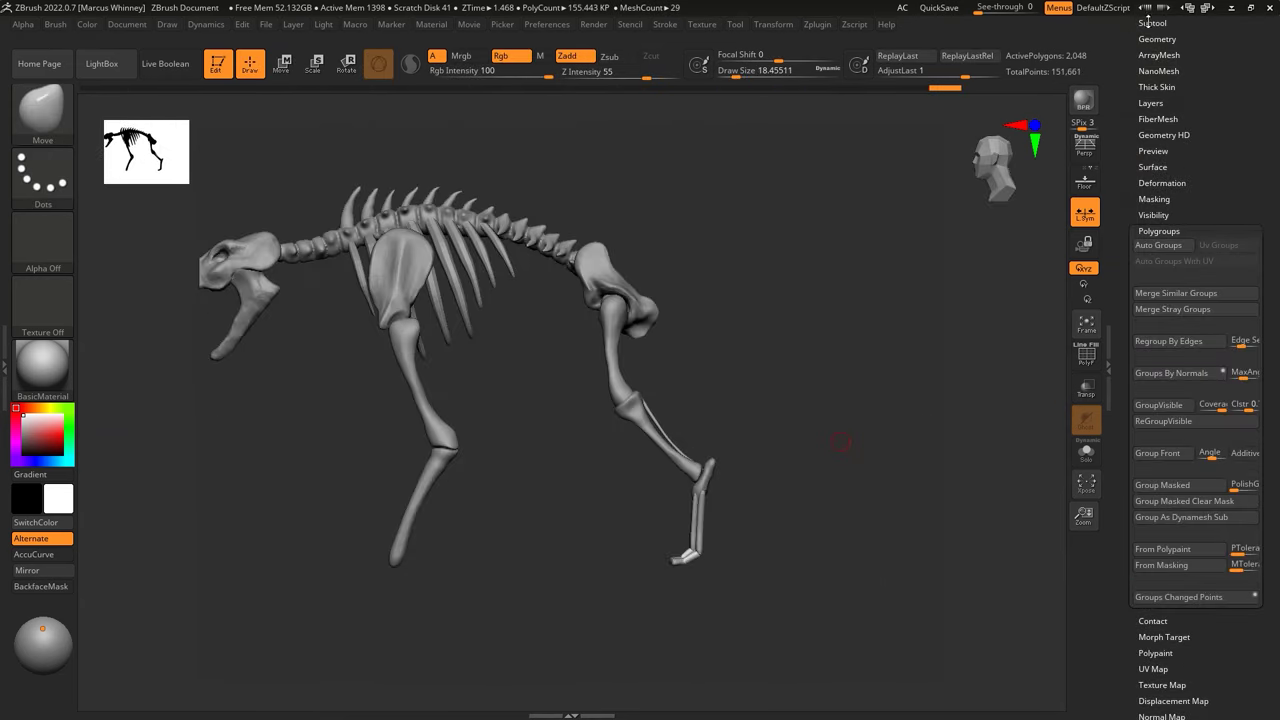
Step: Copy the toe bundle and rotate it into place on the other front foot
left_click(1149, 22)
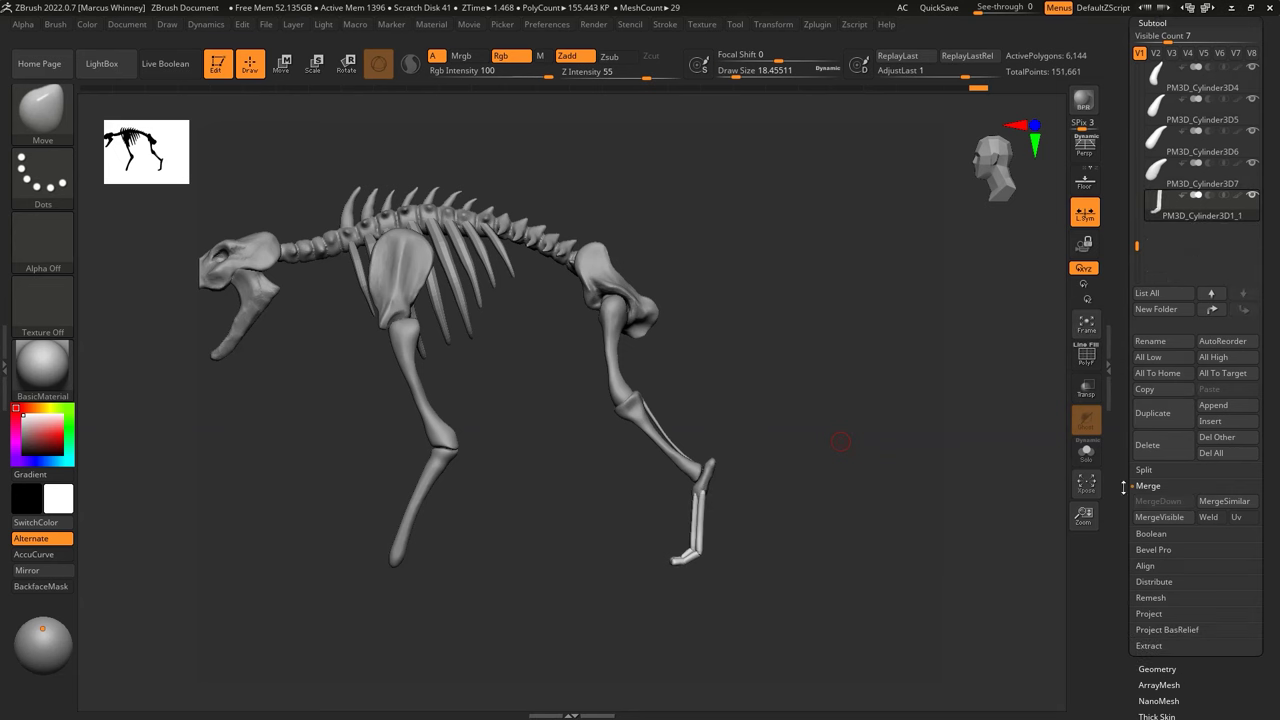
key("r")
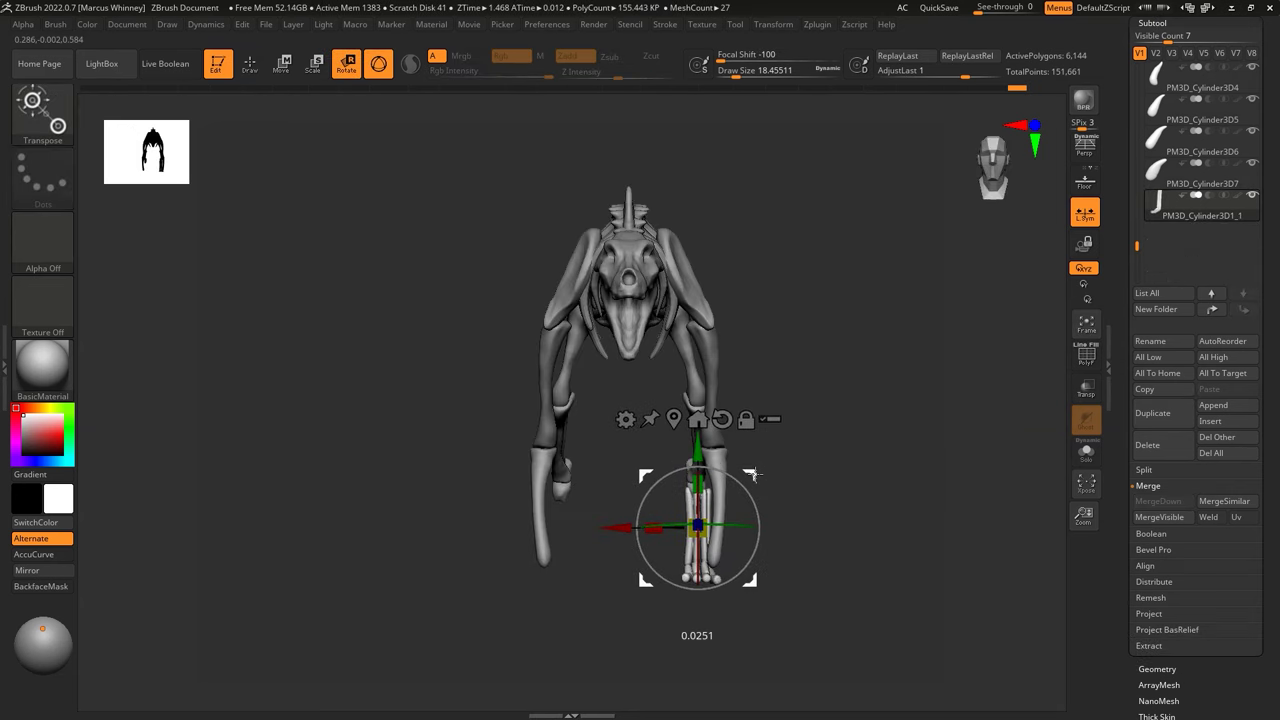
key("q")
left_click_drag(894, 457, 929, 526)
mouse_move(935, 373)
left_mouse_down()
mouse_move(917, 337)
mouse_move(957, 517)
left_mouse_up()
key("w")
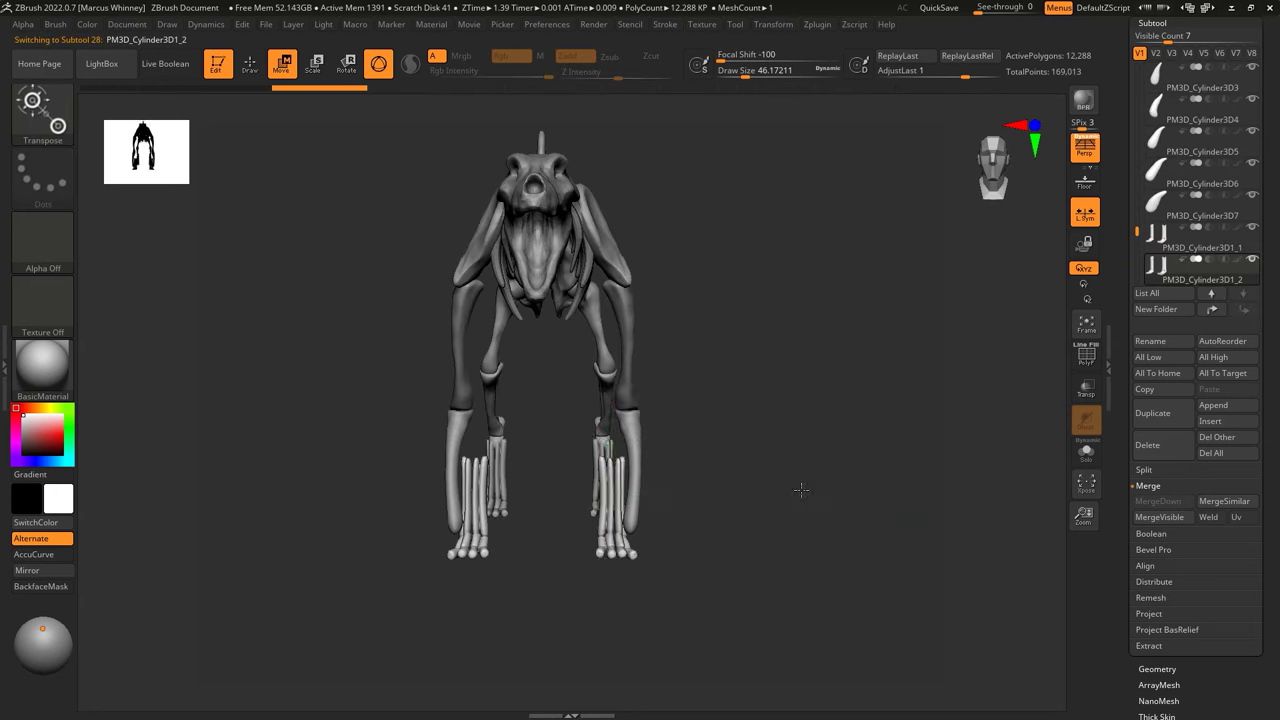
Step: Select a toe piece and shape rounded toe tips with the Move brush
mouse_move(848, 394)
left_mouse_down()
mouse_move(769, 431)
mouse_move(846, 474)
mouse_move(850, 503)
left_mouse_up()
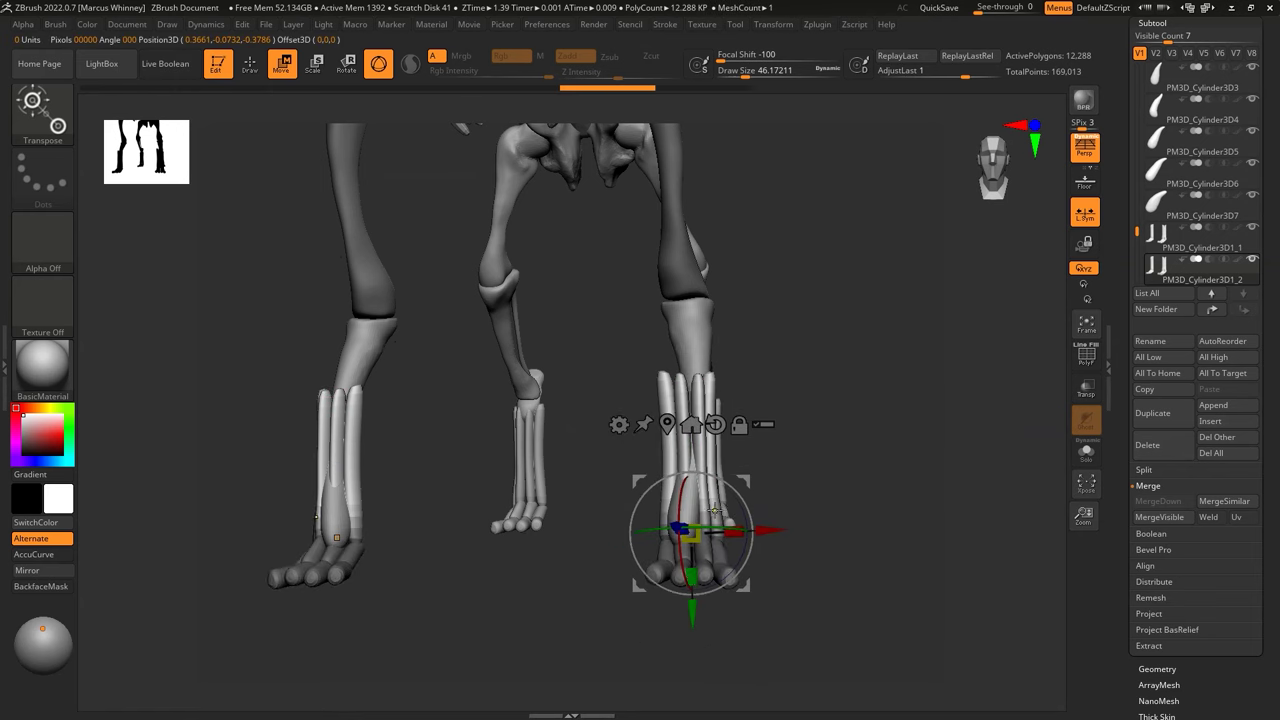
left_click_drag(697, 493, 820, 451)
key("q")
left_click(674, 480, "alt")
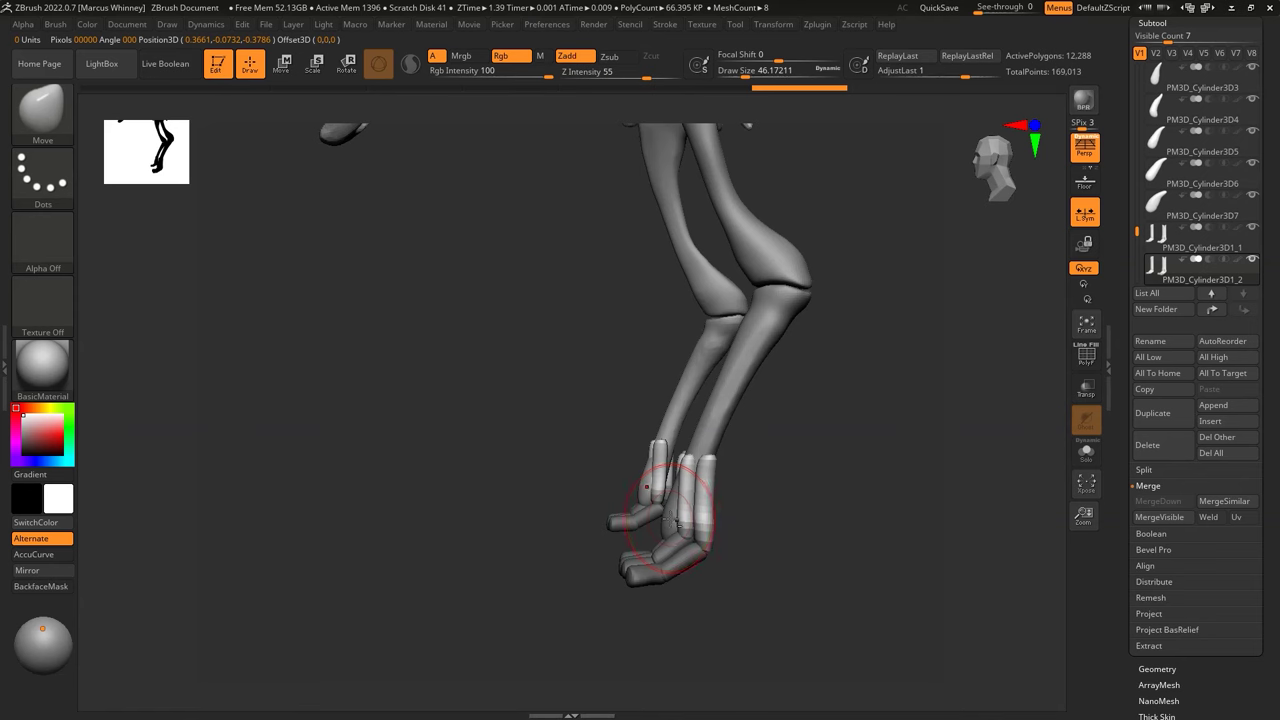
key("space")
left_click_drag(749, 465, 772, 424)
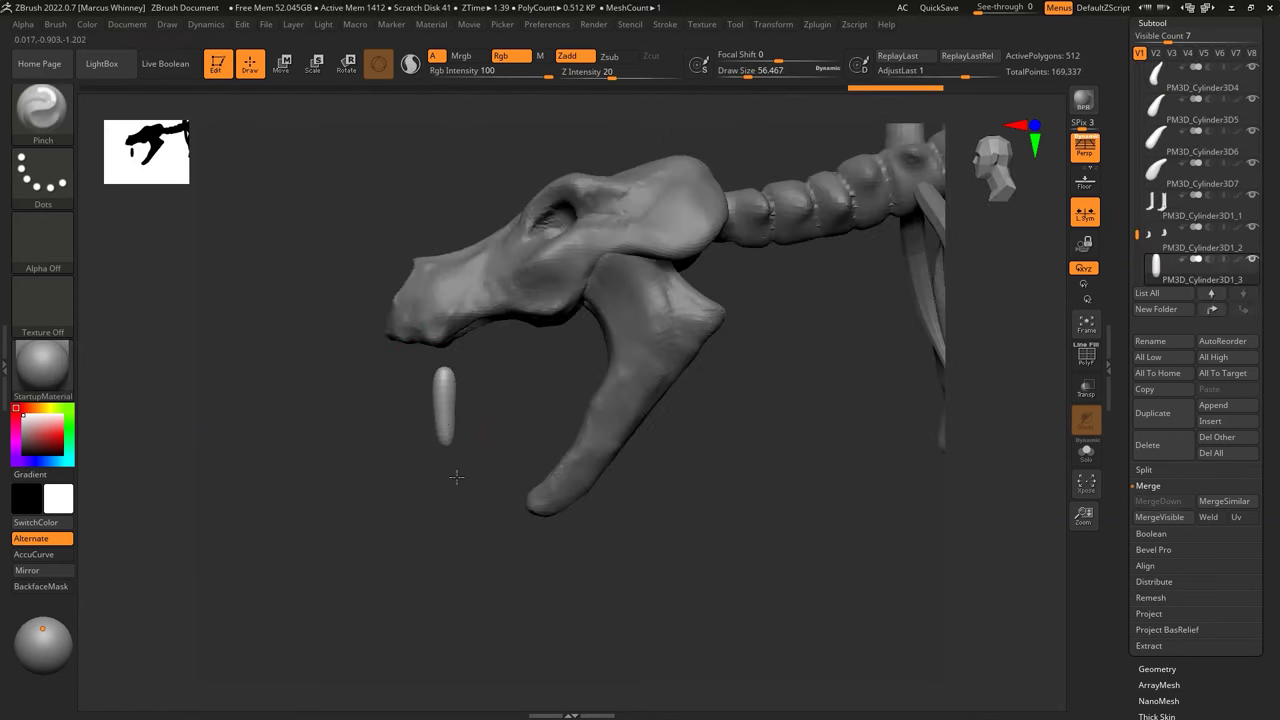
Step: Move and rotate the tooth into the jaw, then duplicate it and drag the copy toward the toes
key("w")
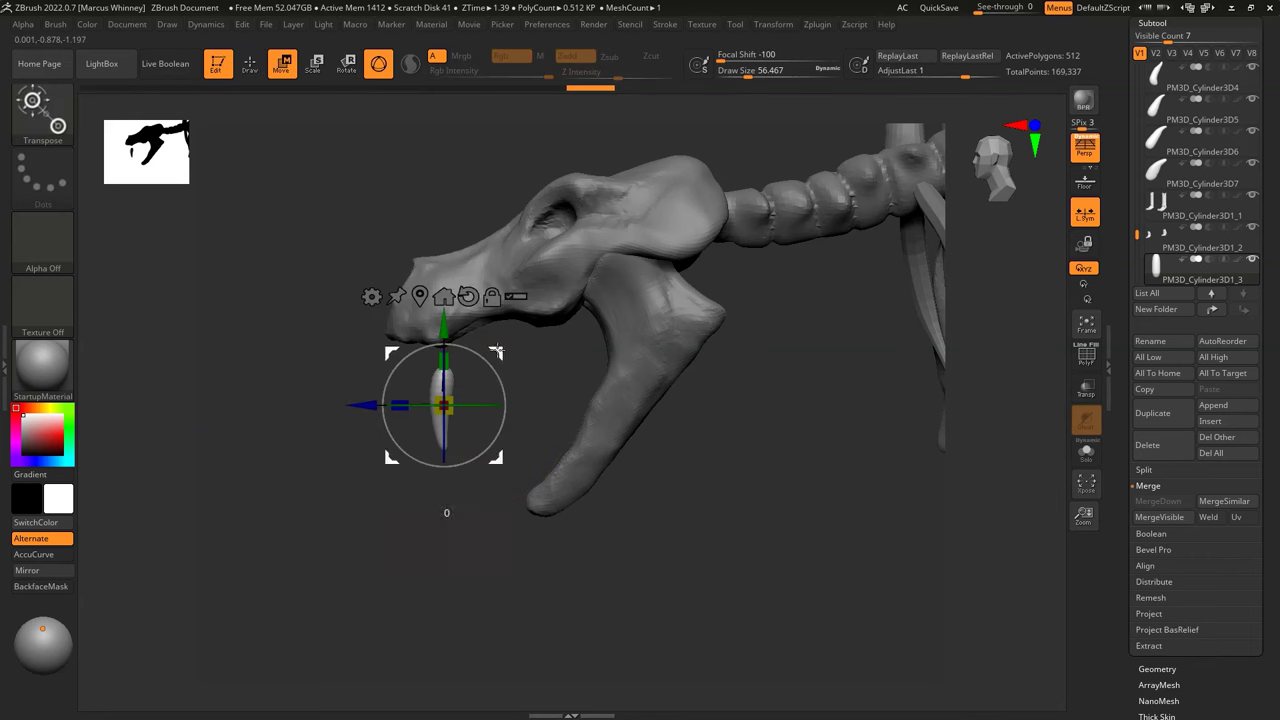
key("r")
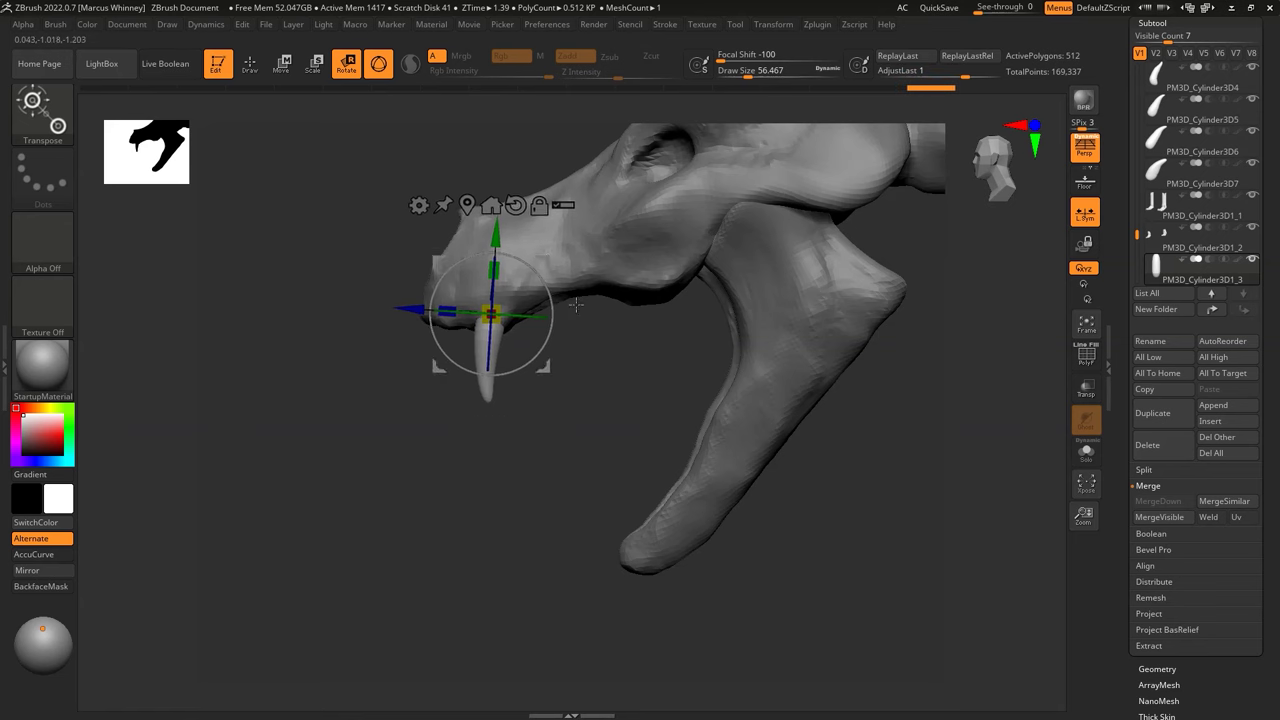
left_click(1155, 413)
mouse_move(490, 315)
left_mouse_down()
mouse_move(586, 486)
mouse_move(651, 508)
left_mouse_up()
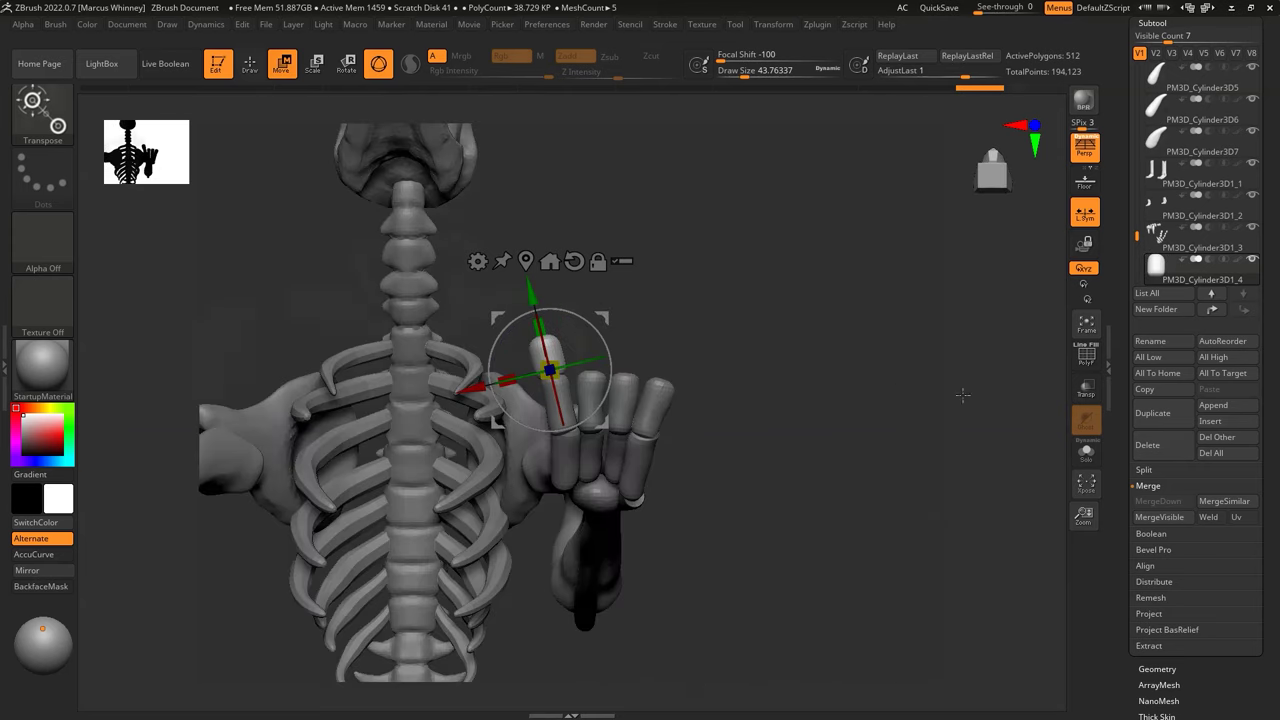
Step: Sculpt the cylinder copy into a curved claw with the Move and Smooth brushes
mouse_move(802, 436)
left_mouse_down()
mouse_move(797, 403)
mouse_move(880, 417)
mouse_move(857, 423)
mouse_move(870, 420)
left_mouse_up()
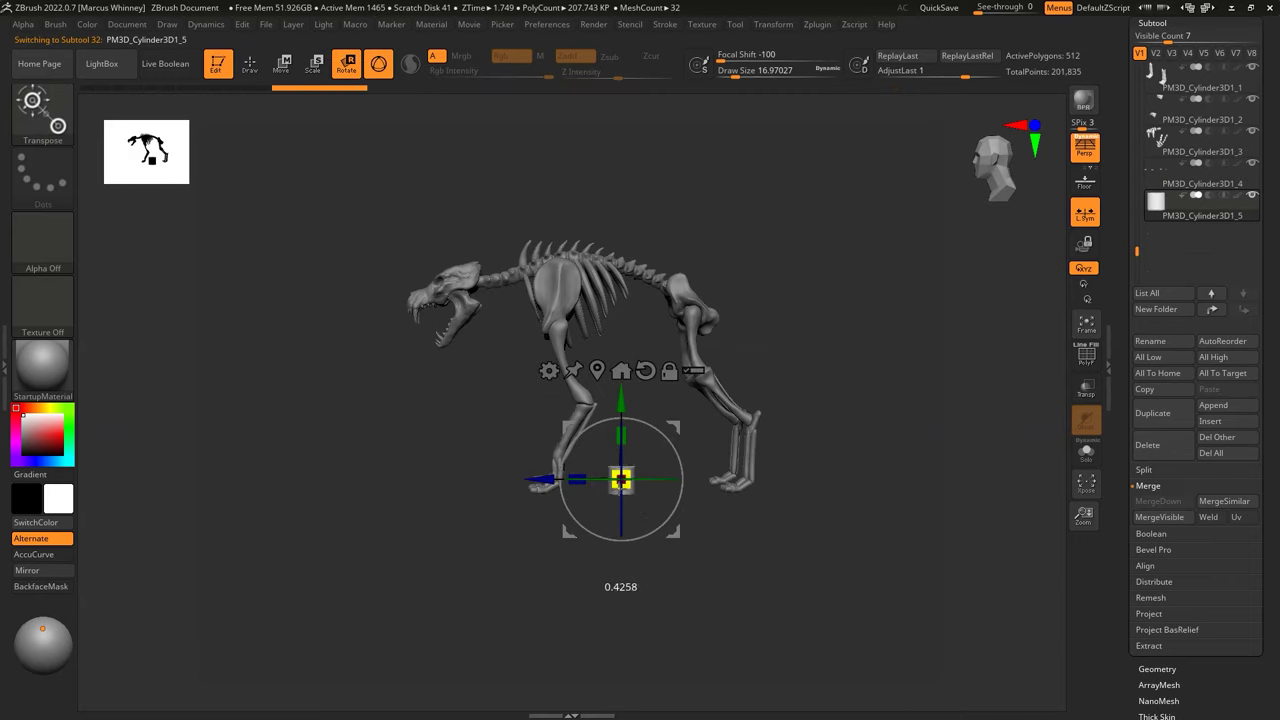
key("q")
key("space")
key("shift")
key("space")
left_click_drag(514, 437, 512, 438, "shift")
key("b")
key("Escape")
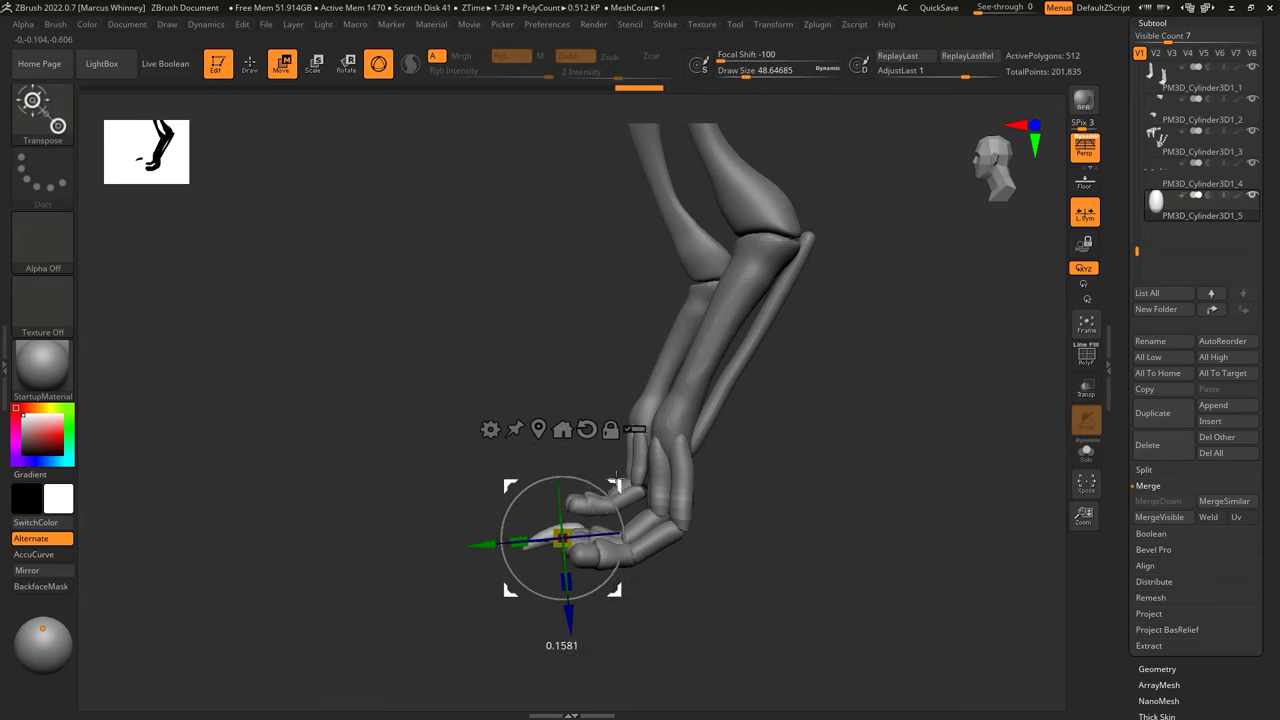
Step: Fit the claw against the front toes and mirror the claws to the other side
left_click_drag(617, 483, 700, 300)
left_click_drag(900, 300, 700, 450)
mouse_move(900, 250)
left_mouse_down()
mouse_move(808, 443)
mouse_move(724, 342)
mouse_move(829, 514)
mouse_move(780, 460)
left_mouse_up()
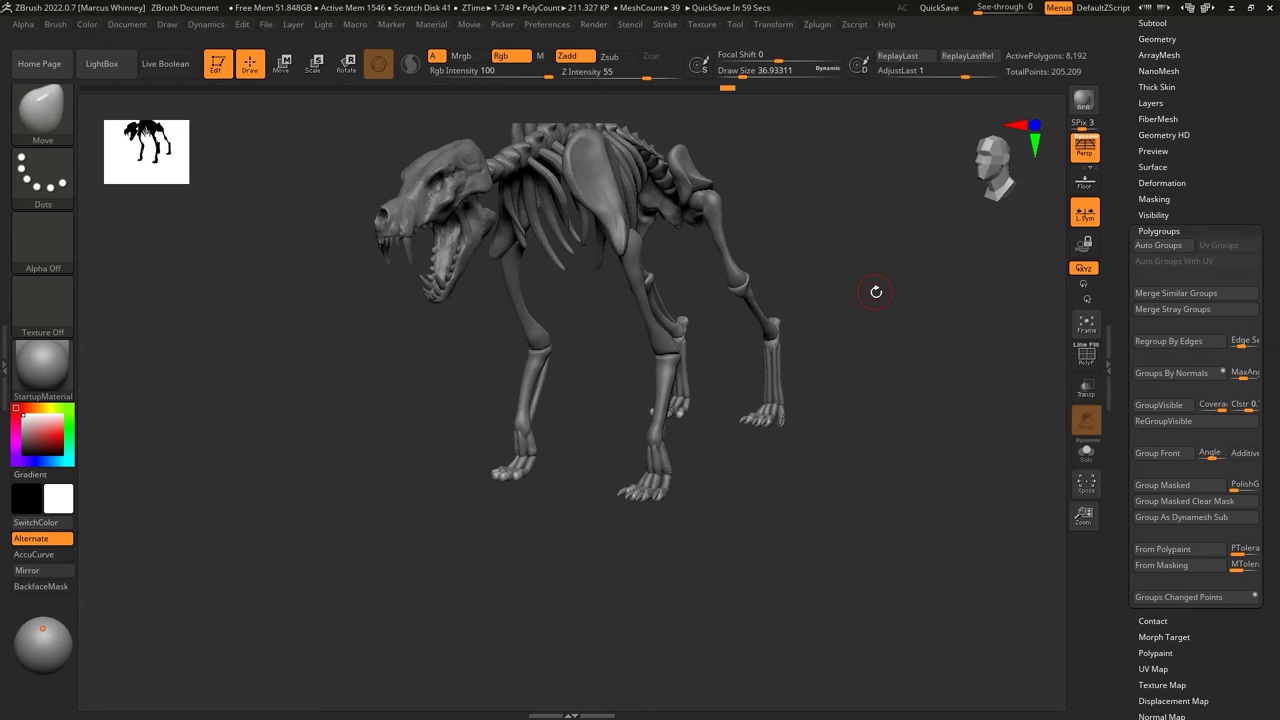
left_click(1155, 23)
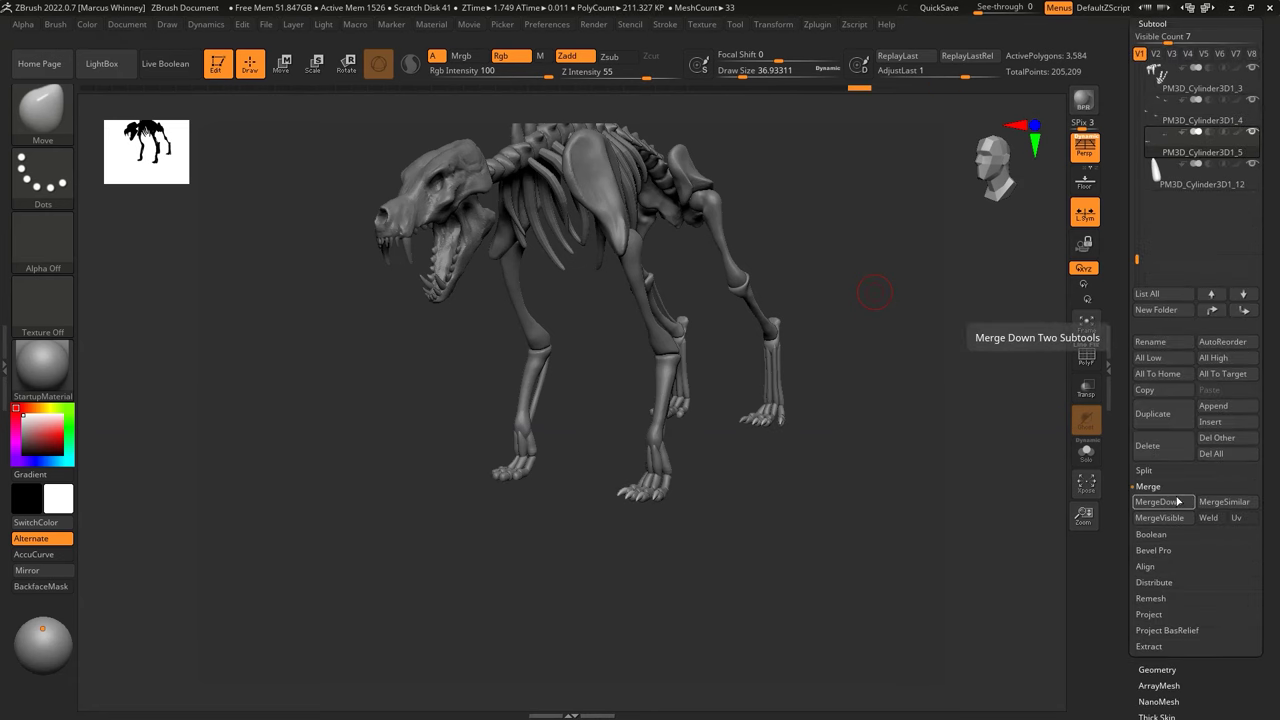
left_click(55, 567)
mouse_move(583, 343)
left_mouse_down()
mouse_move(883, 569)
mouse_move(851, 523)
mouse_move(777, 540)
mouse_move(957, 520)
mouse_move(929, 523)
left_mouse_up()
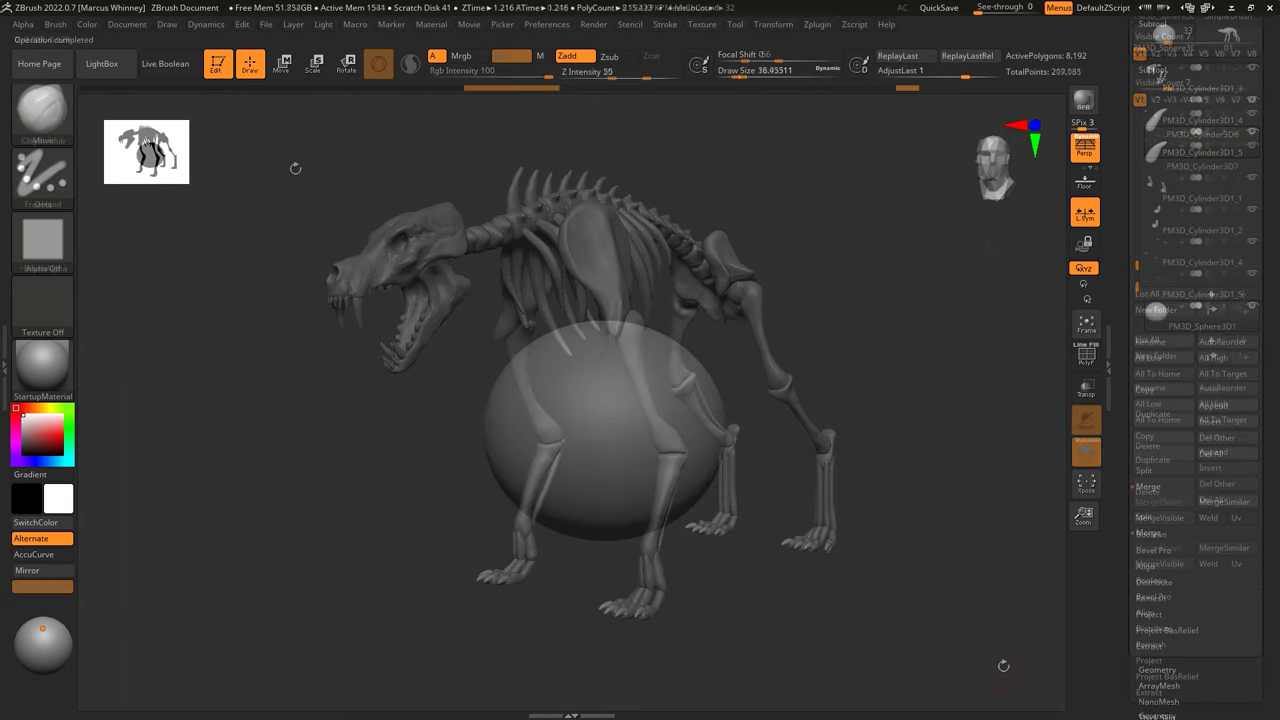
Step: Open Geometry's DynaMesh options and sculpt vertical grooves into the sphere
left_click(1157, 458)
left_click(1158, 290)
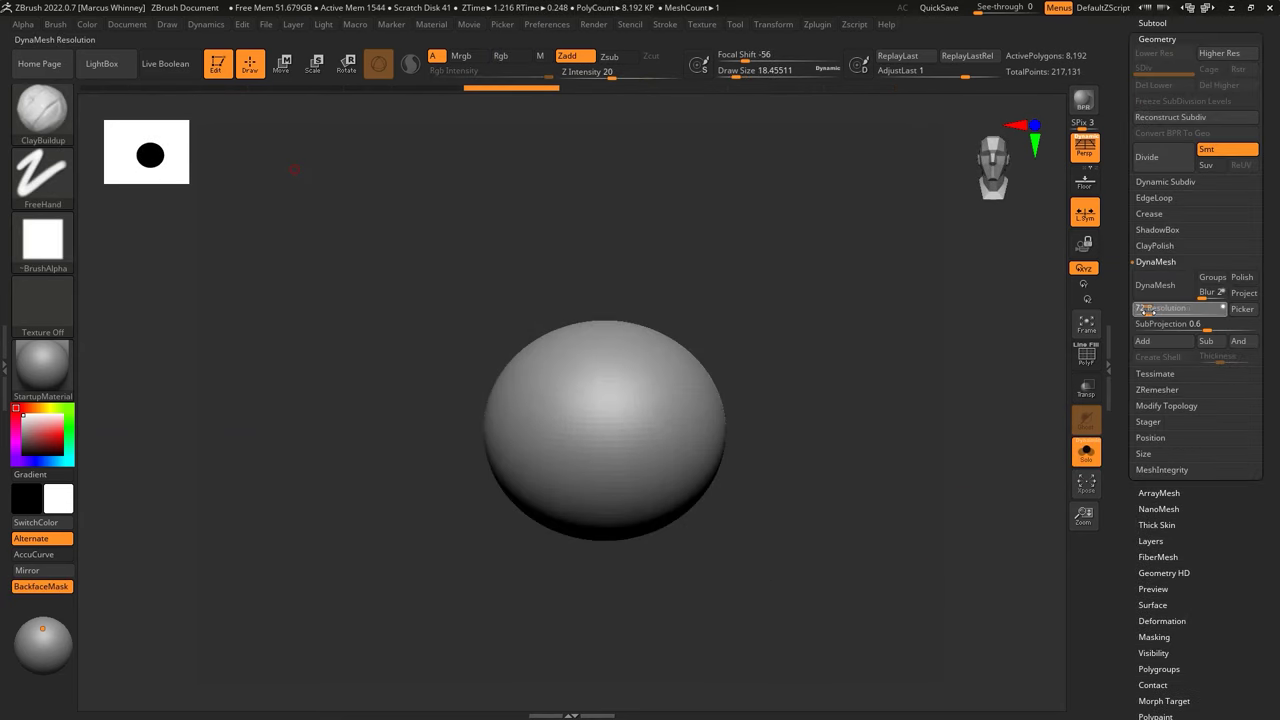
key("space")
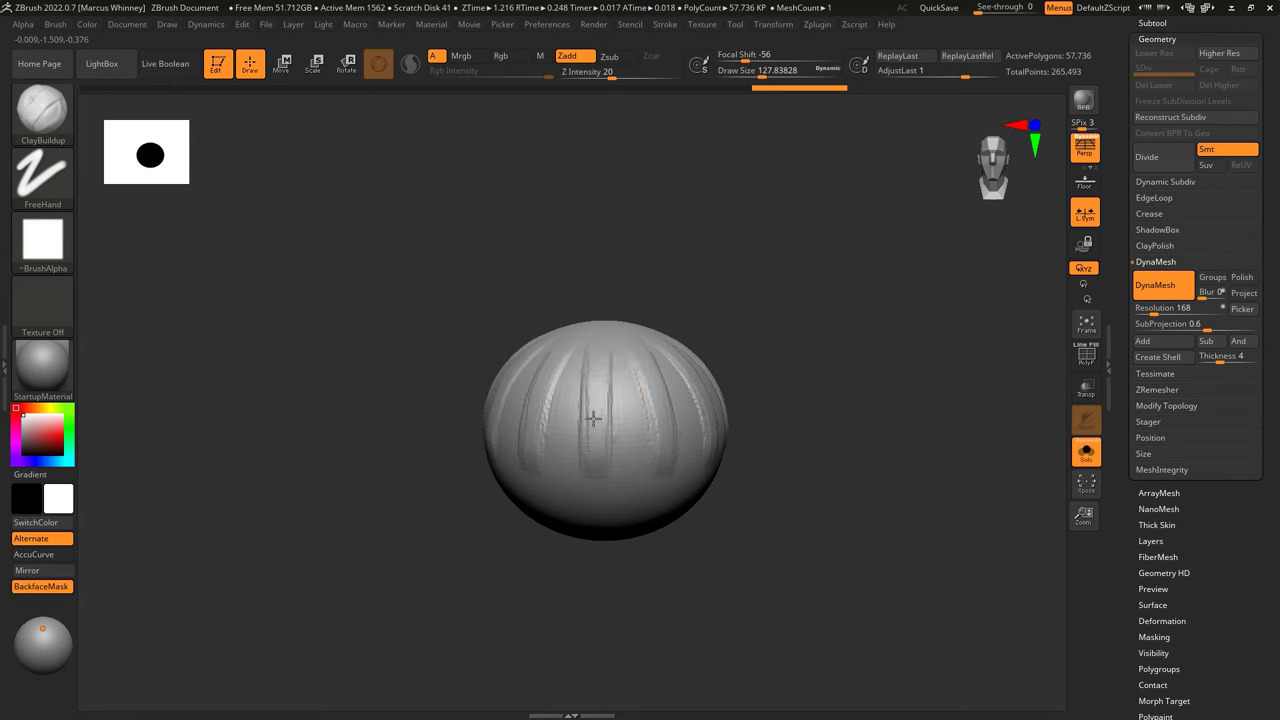
key("space")
left_click_drag(600, 399, 620, 399)
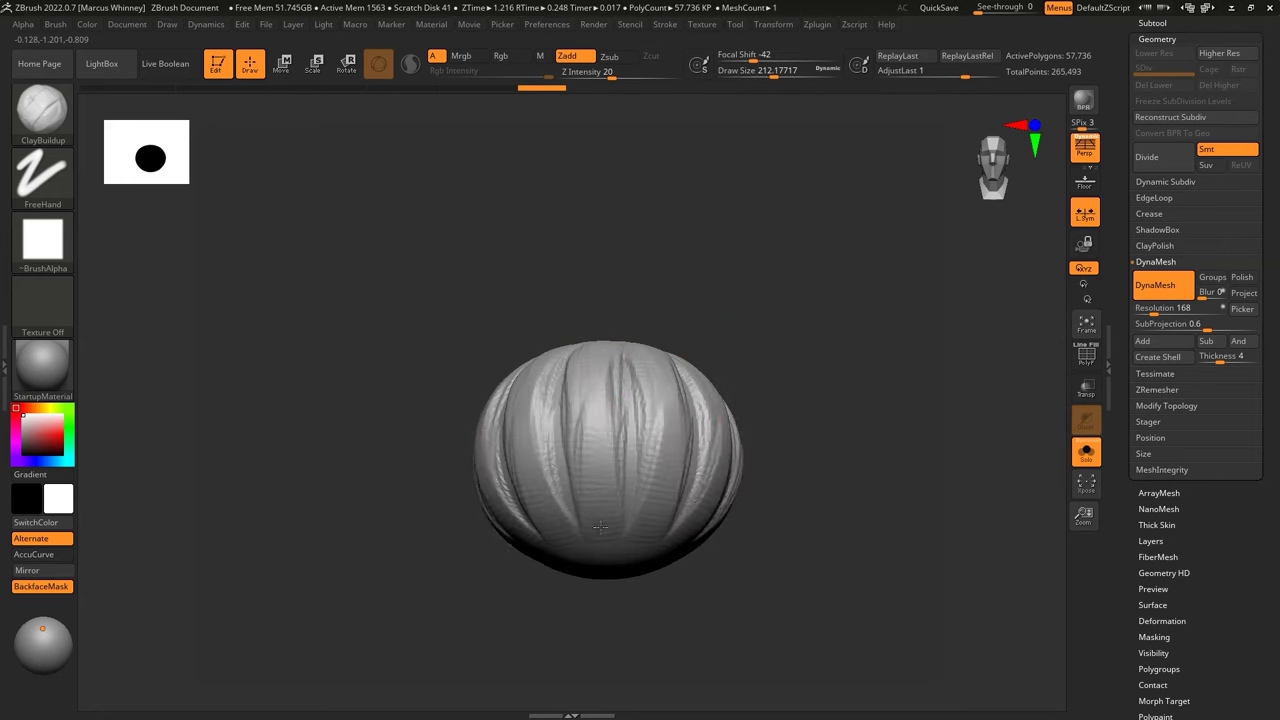
Step: Refine the pumpkin grooves, switching to DamStandard with Dots stroke and Zsub for sharper carving
mouse_move(579, 276)
right_mouse_down()
mouse_move(737, 214)
mouse_move(566, 336)
right_mouse_up()
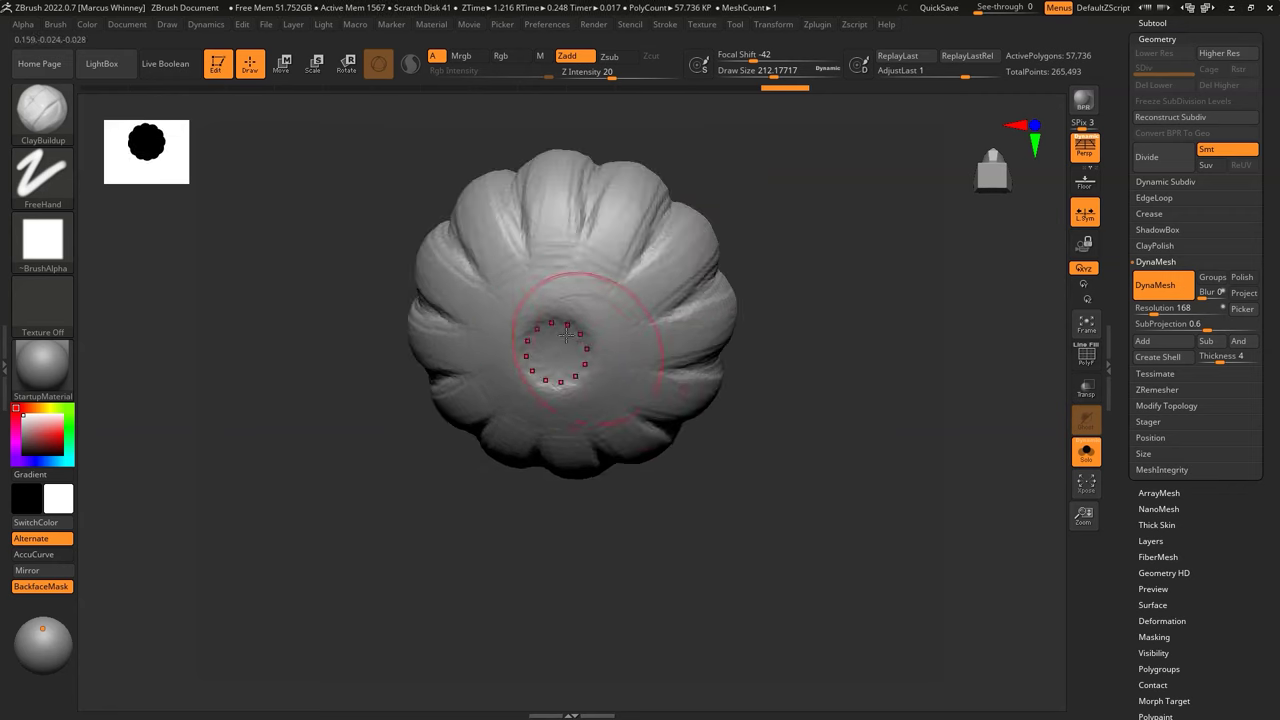
mouse_move(566, 336)
right_mouse_down()
mouse_move(749, 251)
mouse_move(654, 226)
right_mouse_up()
key("space")
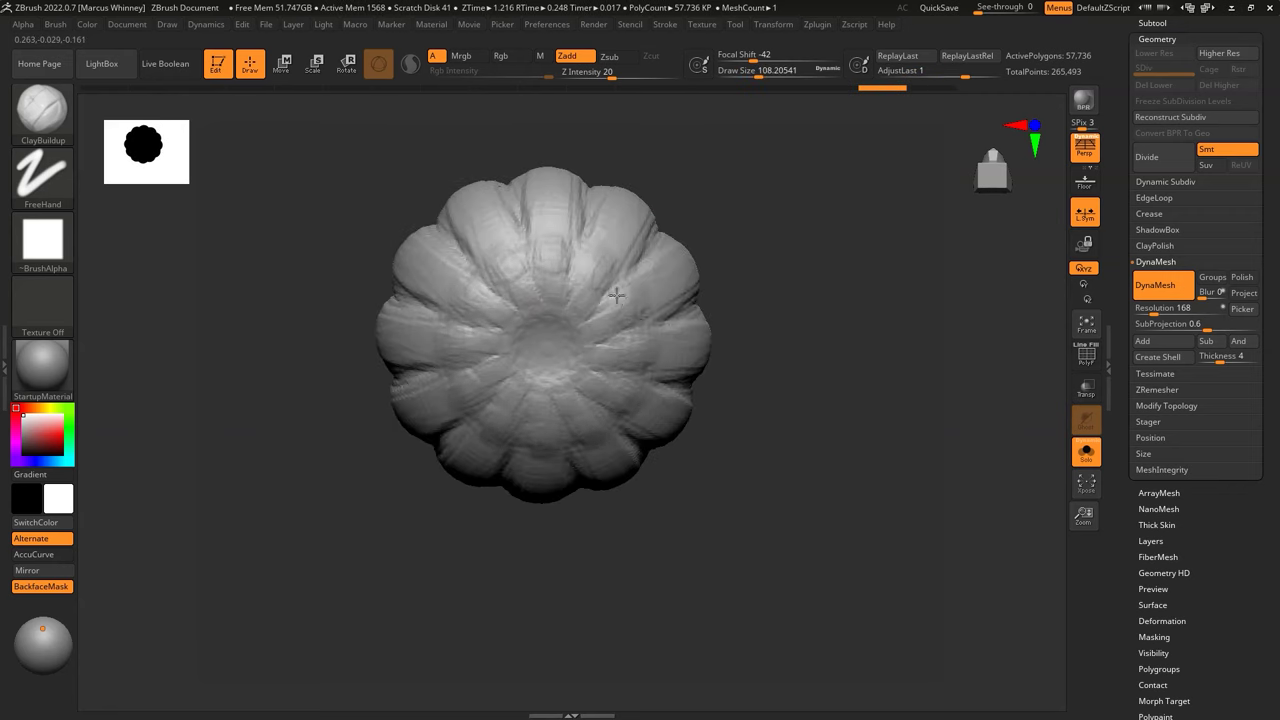
mouse_move(613, 299)
right_mouse_down("ctrl")
mouse_move(720, 194)
mouse_move(557, 290)
right_mouse_up("ctrl")
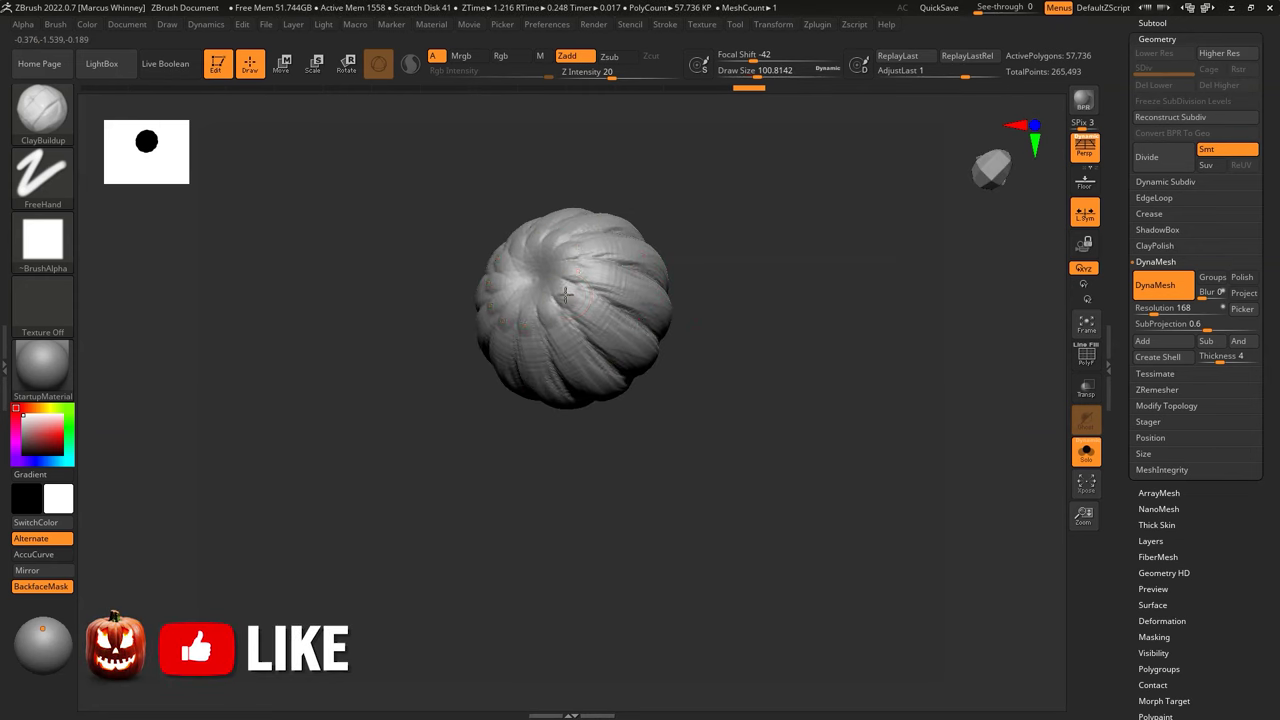
mouse_move(615, 315)
right_mouse_down()
mouse_move(720, 257)
mouse_move(568, 325)
right_mouse_up()
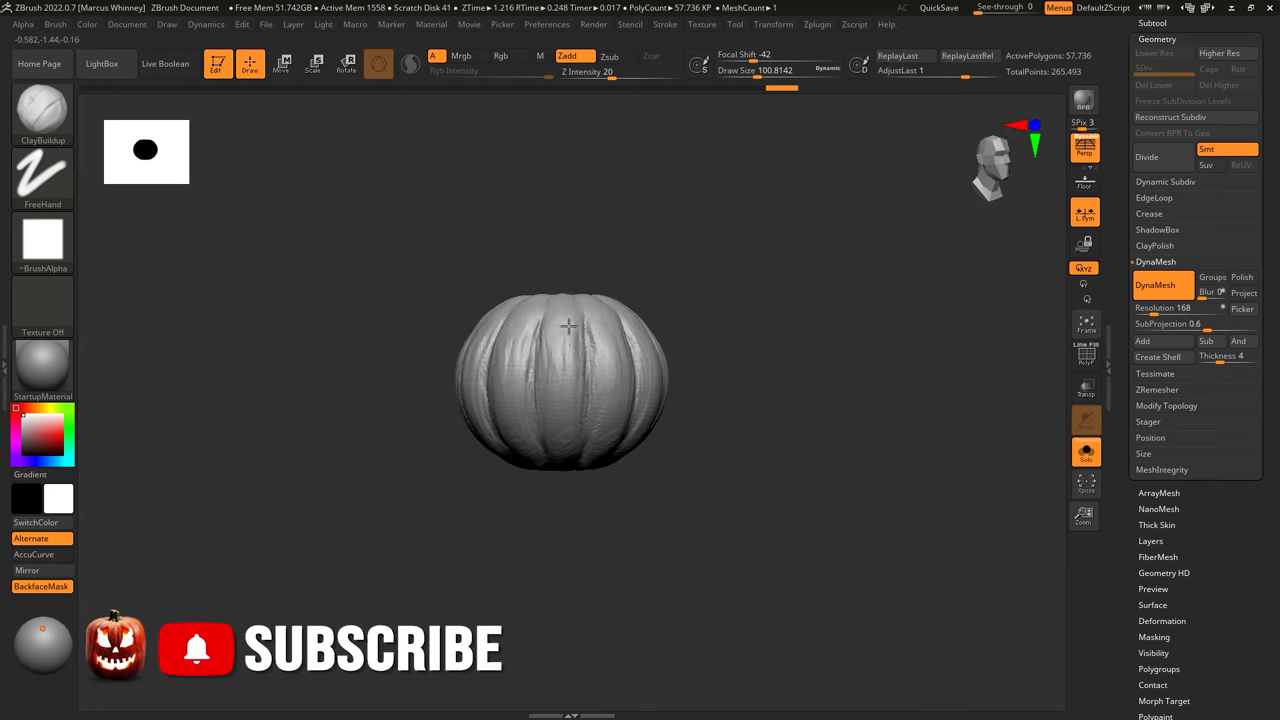
key("b")
key("d")
key("s")
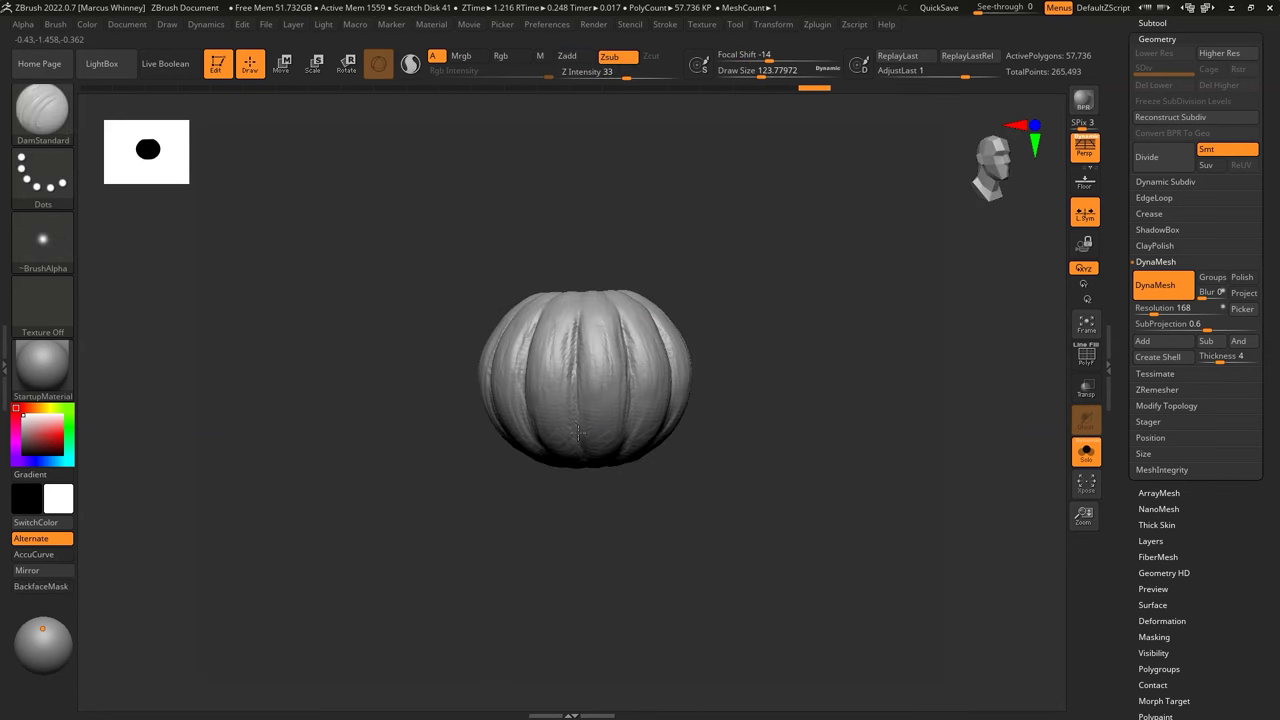
right_click_drag(691, 237, 604, 419)
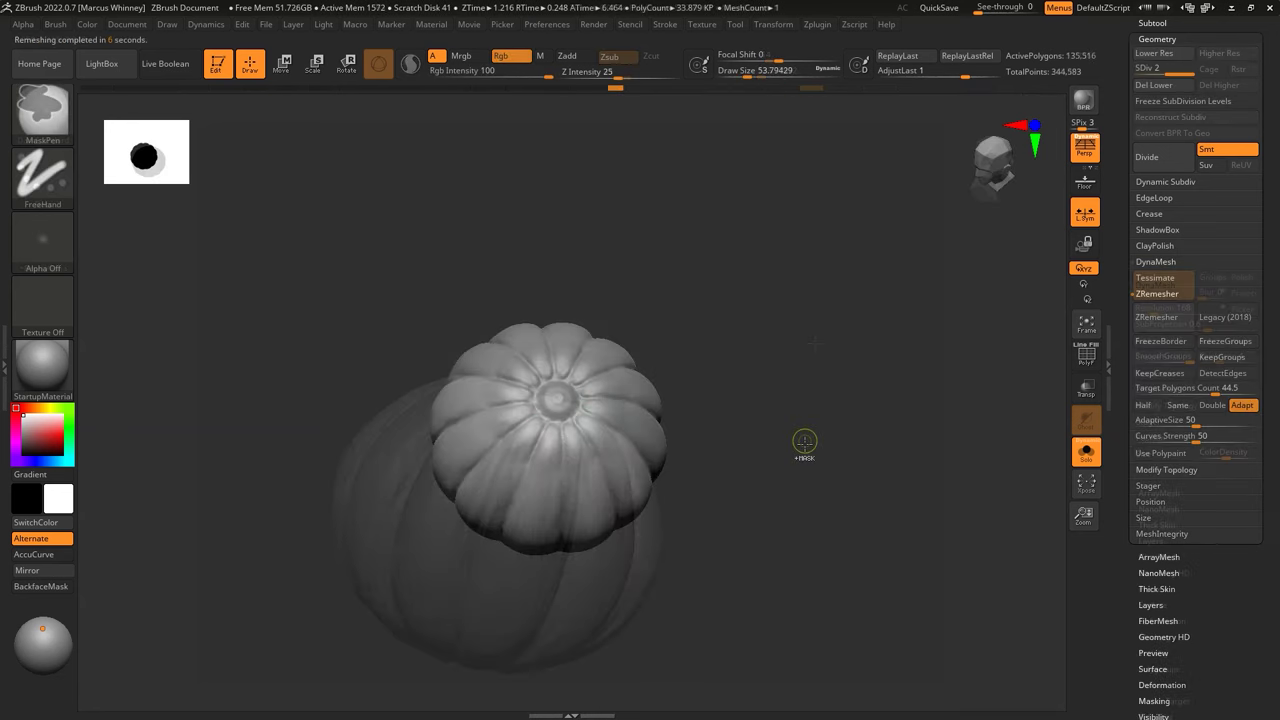
Step: Rotate the pumpkin into the ribcage and select the Skin_14 subtool
key("r")
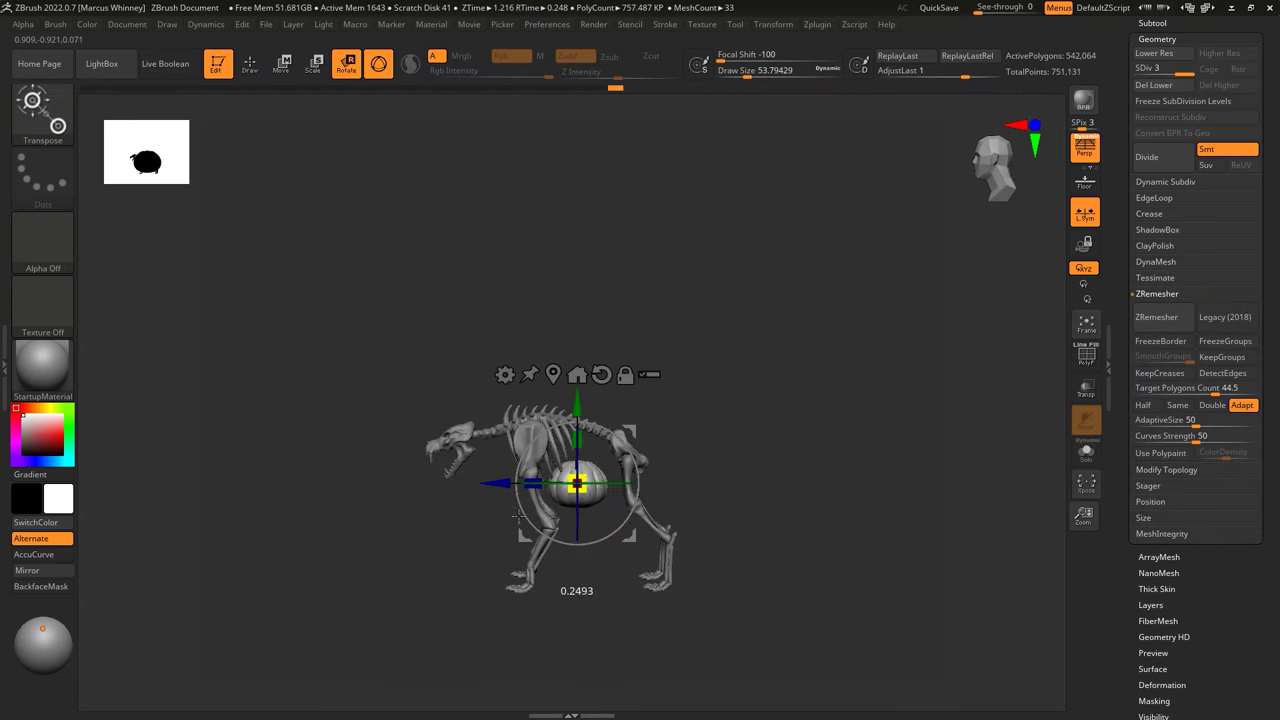
left_click_drag(876, 480, 596, 424)
right_click_drag(596, 424, 688, 338)
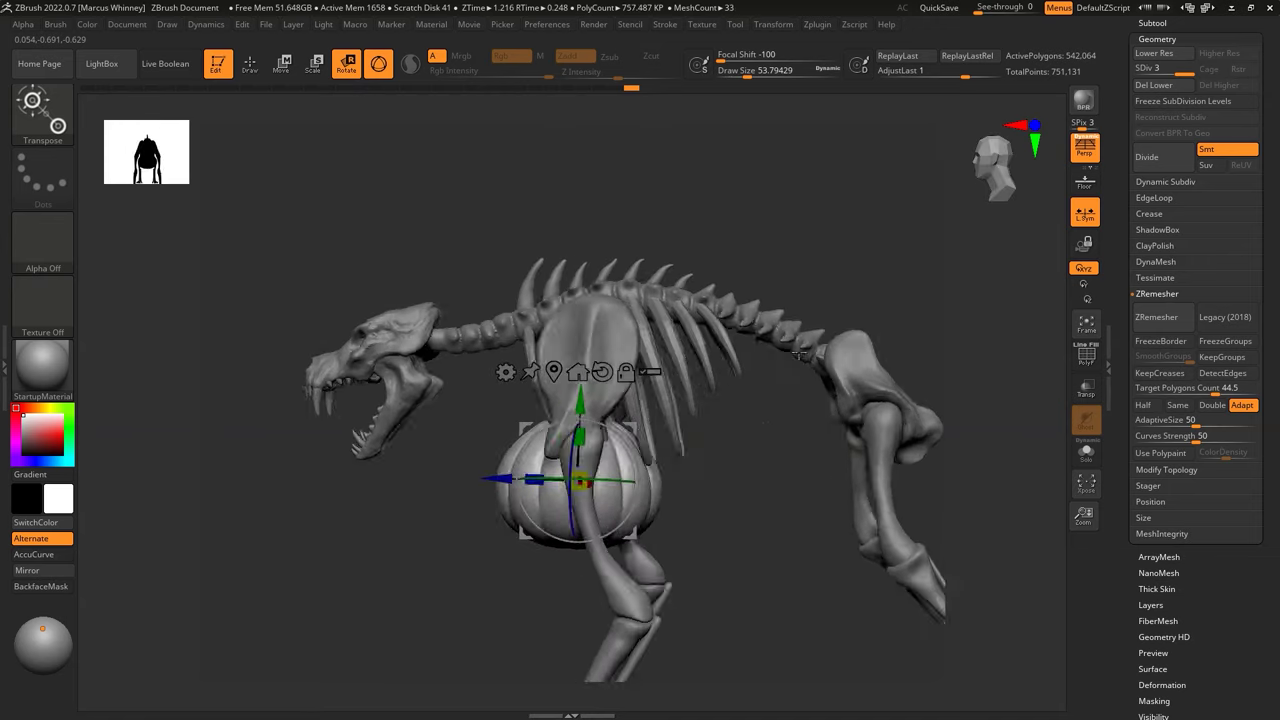
mouse_move(641, 420)
right_mouse_down()
mouse_move(829, 514)
mouse_move(854, 480)
right_mouse_up()
mouse_move(630, 494)
right_mouse_down()
mouse_move(748, 237)
mouse_move(688, 286)
right_mouse_up()
left_click(688, 286, "alt")
Step: Switch to CurveTubeSnap and lay a tube curve from the spine over the shoulder
mouse_move(720, 390)
right_mouse_down()
mouse_move(751, 414)
mouse_move(771, 300)
mouse_move(665, 340)
right_mouse_up()
mouse_move(700, 390)
right_mouse_down()
mouse_move(560, 420)
mouse_move(600, 310)
right_mouse_up()
key("b")
key("c")
key("t")
left_click_drag(600, 310, 682, 425)
mouse_move(682, 425)
right_mouse_down()
mouse_move(600, 430)
mouse_move(640, 400)
right_mouse_up()
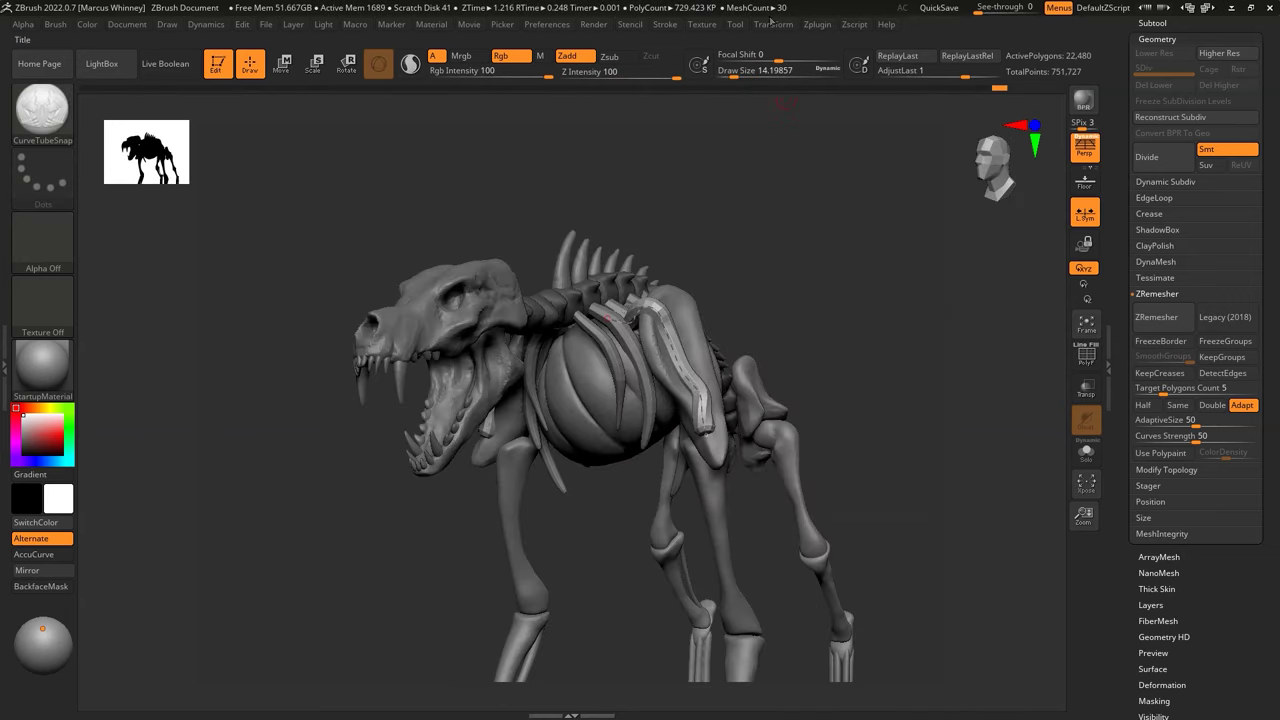
Step: Lock the curve's end point in the Stroke menu and extend the tube down the shoulder
left_click(665, 24)
left_click(724, 426)
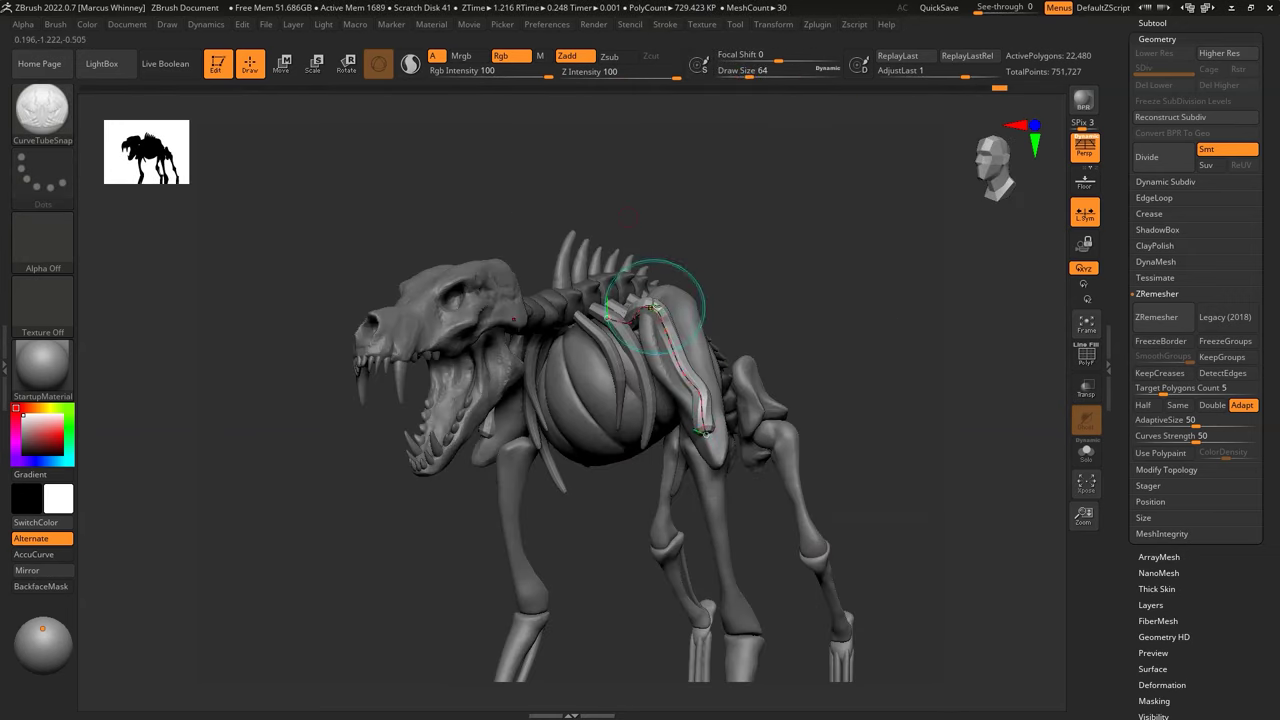
left_click_drag(682, 425, 706, 487)
mouse_move(706, 487)
right_mouse_down()
mouse_move(640, 480)
mouse_move(713, 481)
right_mouse_up()
mouse_move(841, 441)
right_mouse_down()
mouse_move(737, 466)
mouse_move(697, 360)
right_mouse_up()
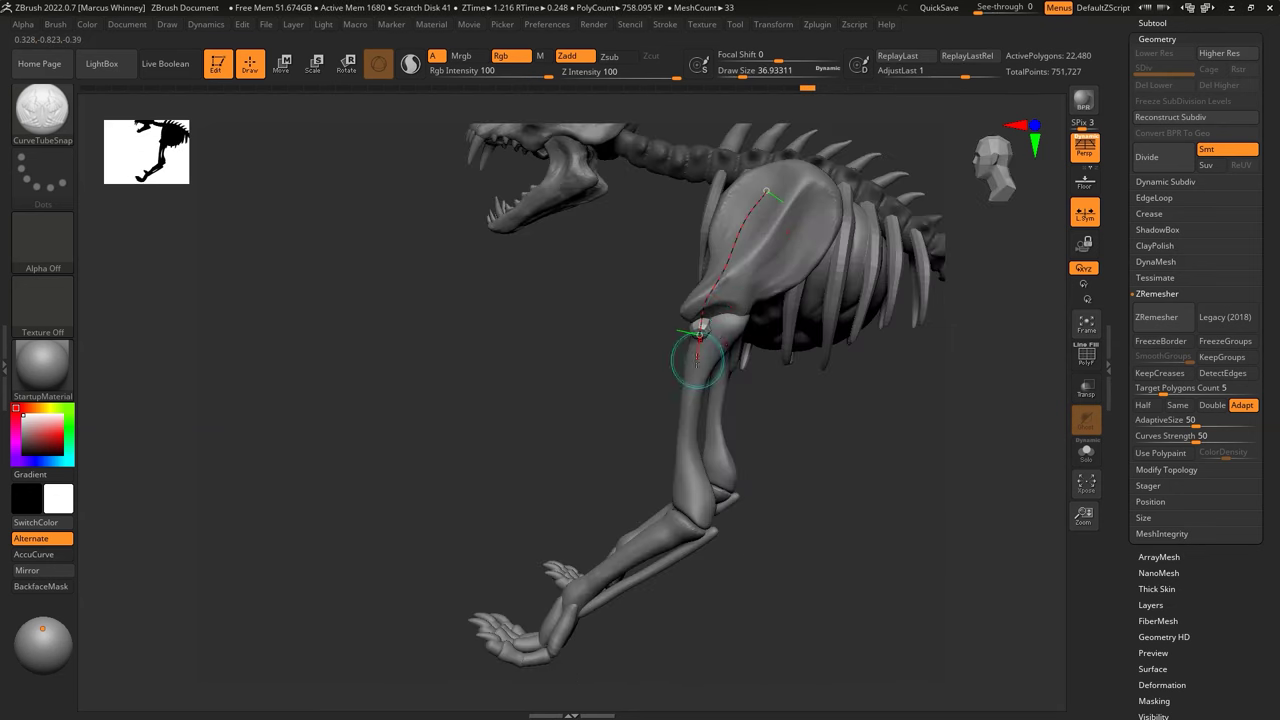
mouse_move(706, 483)
right_mouse_down()
mouse_move(737, 403)
mouse_move(814, 391)
mouse_move(760, 411)
right_mouse_up()
key("space")
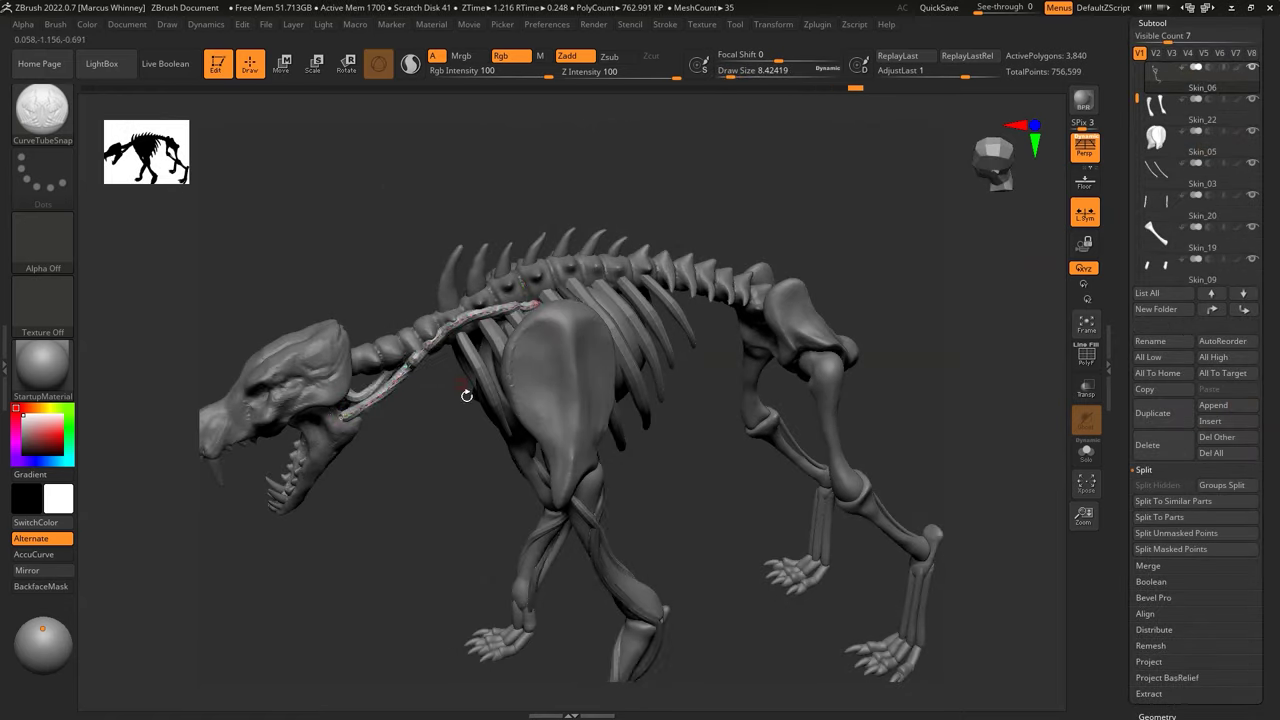
Step: Draw a tube along the neck and reshape its curve over the pumpkin
mouse_move(466, 394)
right_mouse_down()
mouse_move(377, 268)
mouse_move(429, 271)
mouse_move(430, 245)
mouse_move(519, 222)
right_mouse_up()
right_click_drag(459, 268, 553, 241)
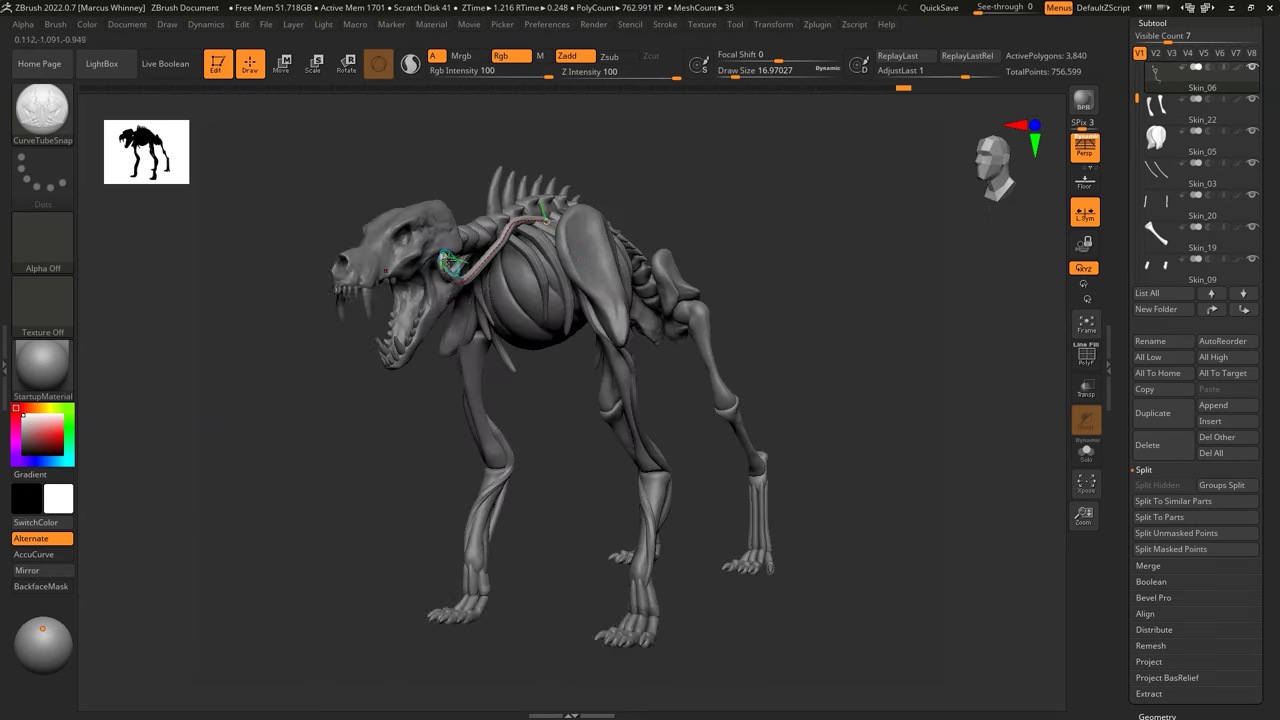
mouse_move(540, 348)
right_mouse_down()
mouse_move(520, 330)
mouse_move(560, 320)
mouse_move(651, 231)
right_mouse_up()
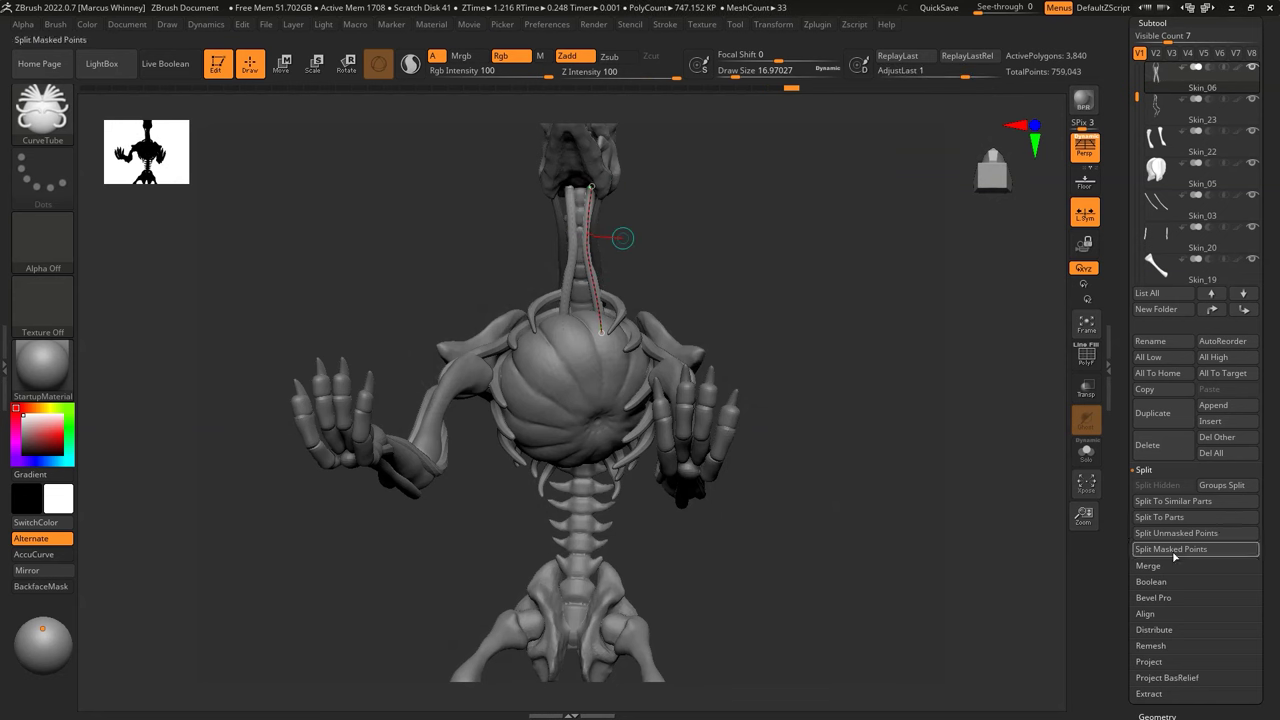
right_click_drag(594, 291, 580, 294)
mouse_move(583, 222)
right_mouse_down()
mouse_move(729, 280)
mouse_move(600, 290)
right_mouse_up()
mouse_move(746, 223)
right_mouse_down()
mouse_move(590, 305)
mouse_move(751, 206)
mouse_move(717, 223)
mouse_move(676, 283)
right_mouse_up()
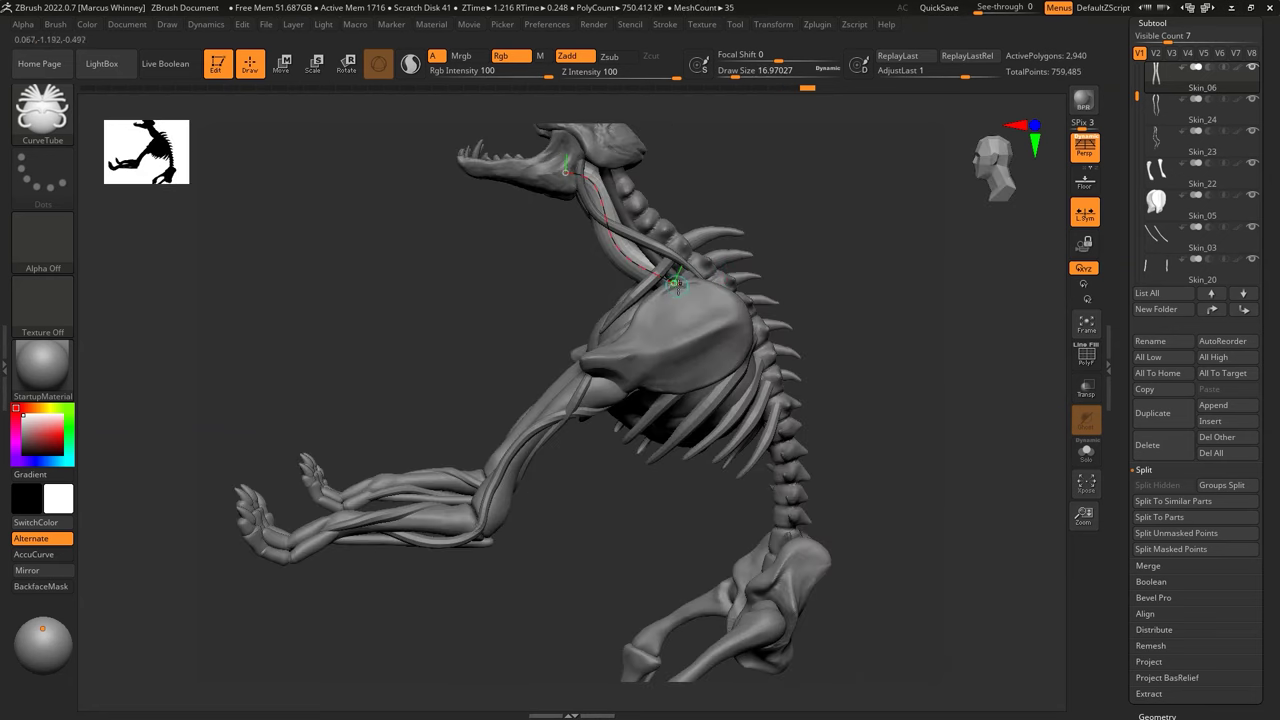
mouse_move(567, 164)
right_mouse_down()
mouse_move(625, 337)
mouse_move(586, 286)
mouse_move(597, 242)
mouse_move(686, 286)
mouse_move(645, 223)
mouse_move(512, 250)
mouse_move(529, 514)
mouse_move(560, 423)
right_mouse_up()
left_click_drag(490, 380, 507, 411)
Step: Draw a new tube from mid-spine down toward the hip
mouse_move(507, 411)
right_mouse_down()
mouse_move(640, 300)
mouse_move(645, 430)
mouse_move(746, 377)
mouse_move(617, 463)
mouse_move(779, 396)
mouse_move(640, 420)
mouse_move(562, 326)
right_mouse_up()
left_click_drag(562, 326, 775, 380)
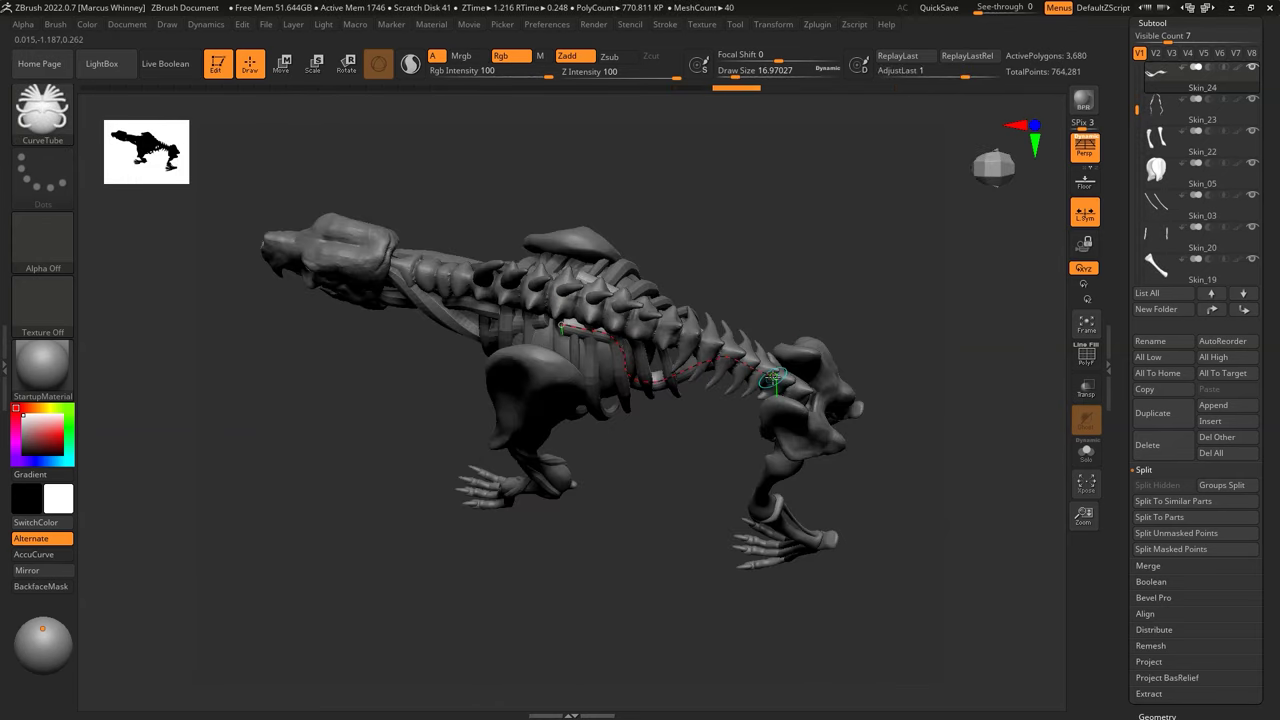
right_click_drag(914, 463, 689, 307)
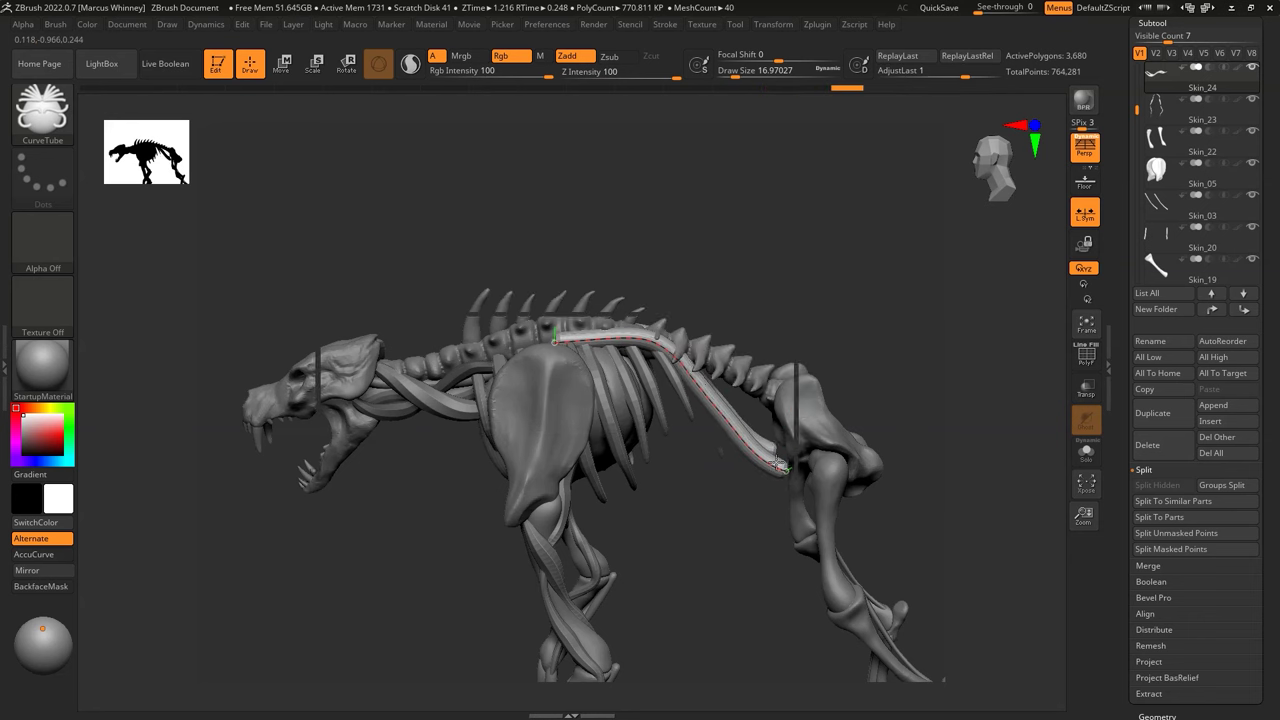
Step: Orbit around the skeleton to view the back legs from above, side and front
right_click_drag(830, 382, 843, 294)
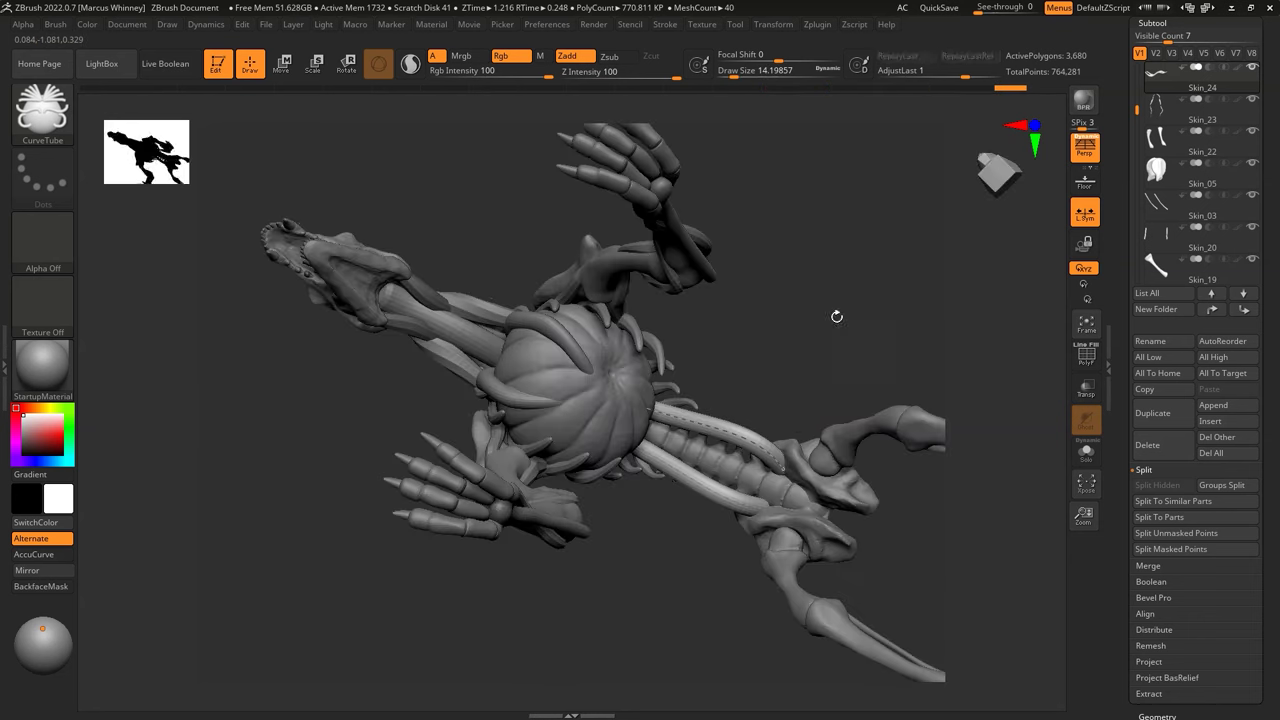
mouse_move(818, 483)
right_mouse_down()
mouse_move(834, 306)
mouse_move(909, 351)
mouse_move(903, 260)
mouse_move(842, 236)
right_mouse_up()
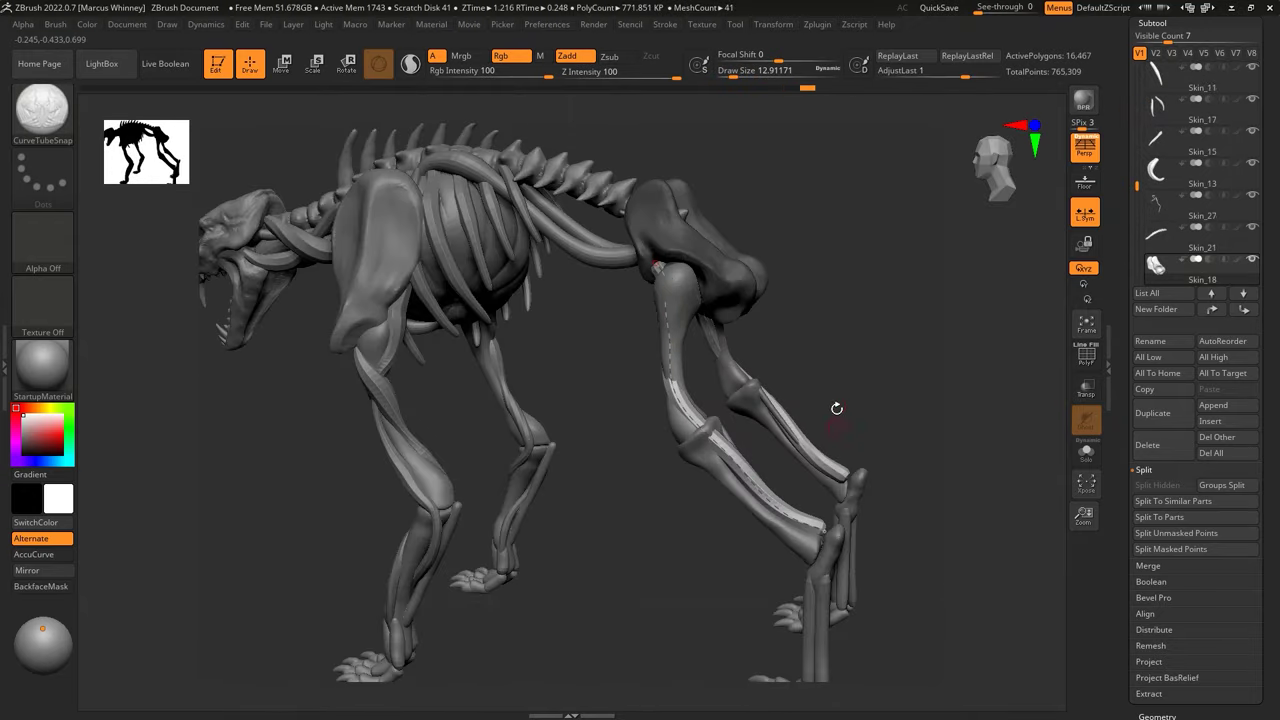
mouse_move(837, 408)
right_mouse_down()
mouse_move(677, 357)
mouse_move(793, 537)
right_mouse_up()
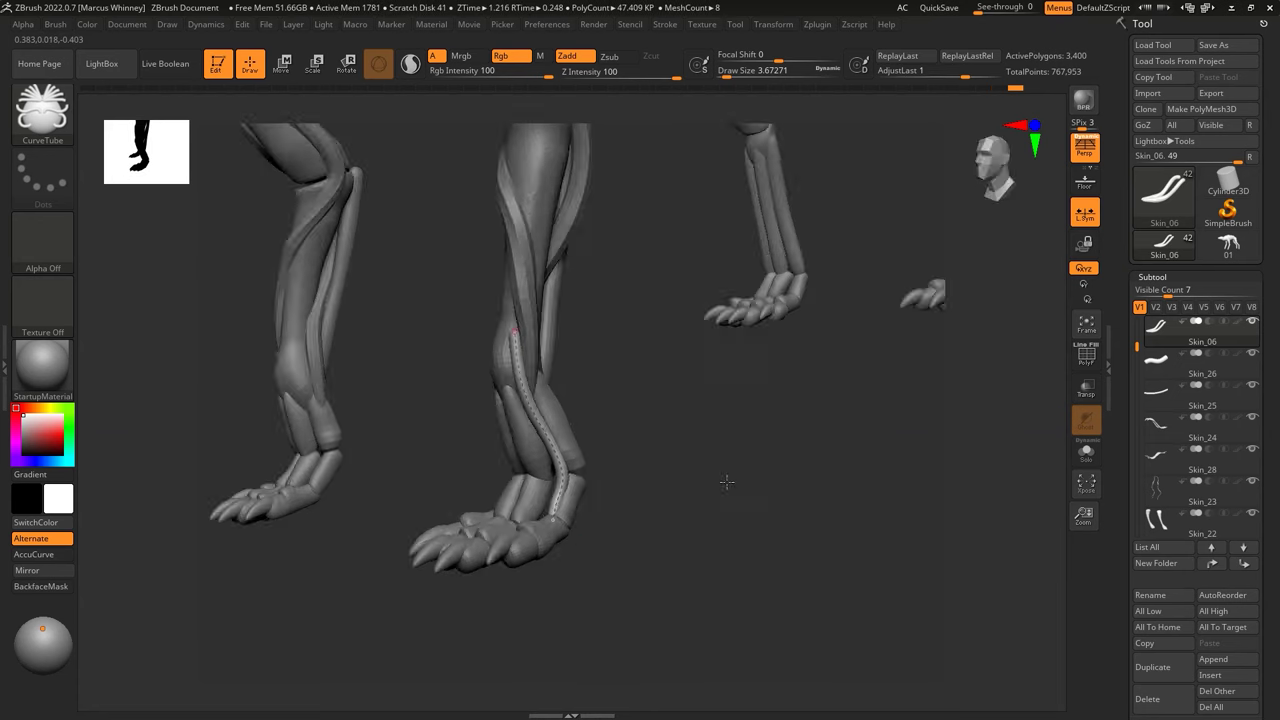
left_click_drag(727, 482, 678, 463)
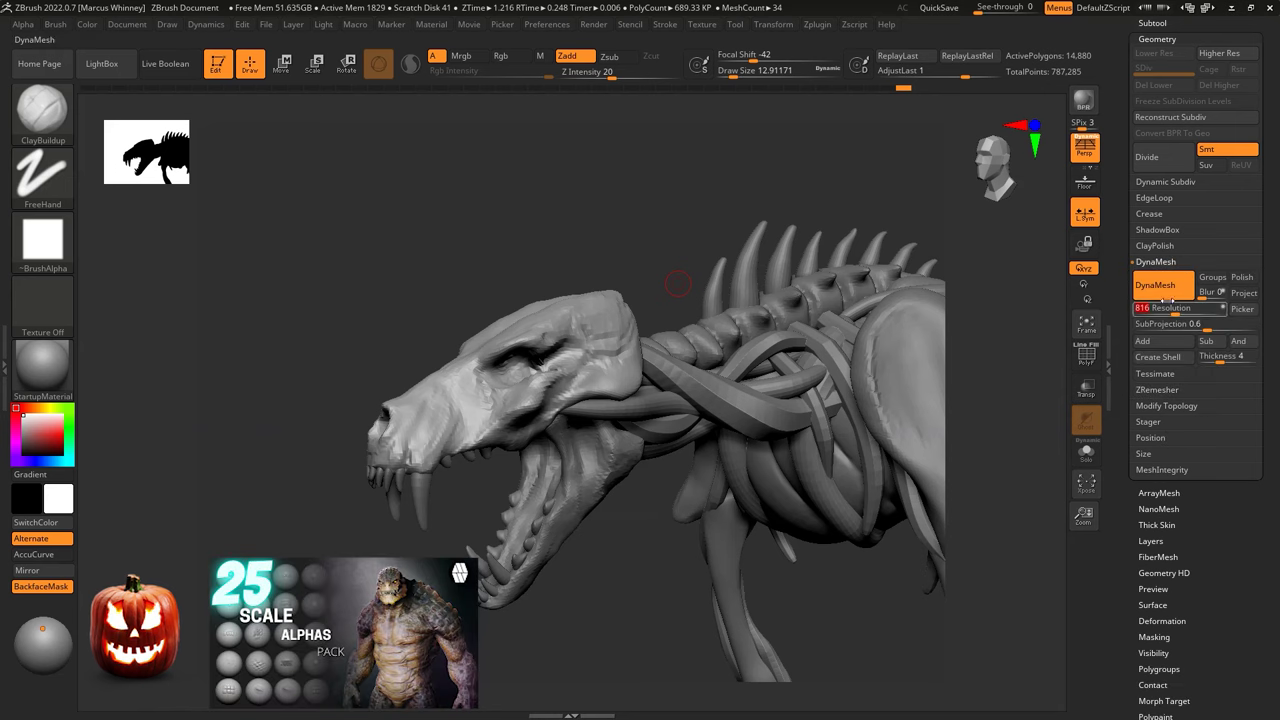
Step: Apply DynaMesh at resolution 816 to the skull and select the hook brush with B-S-H
key("Return")
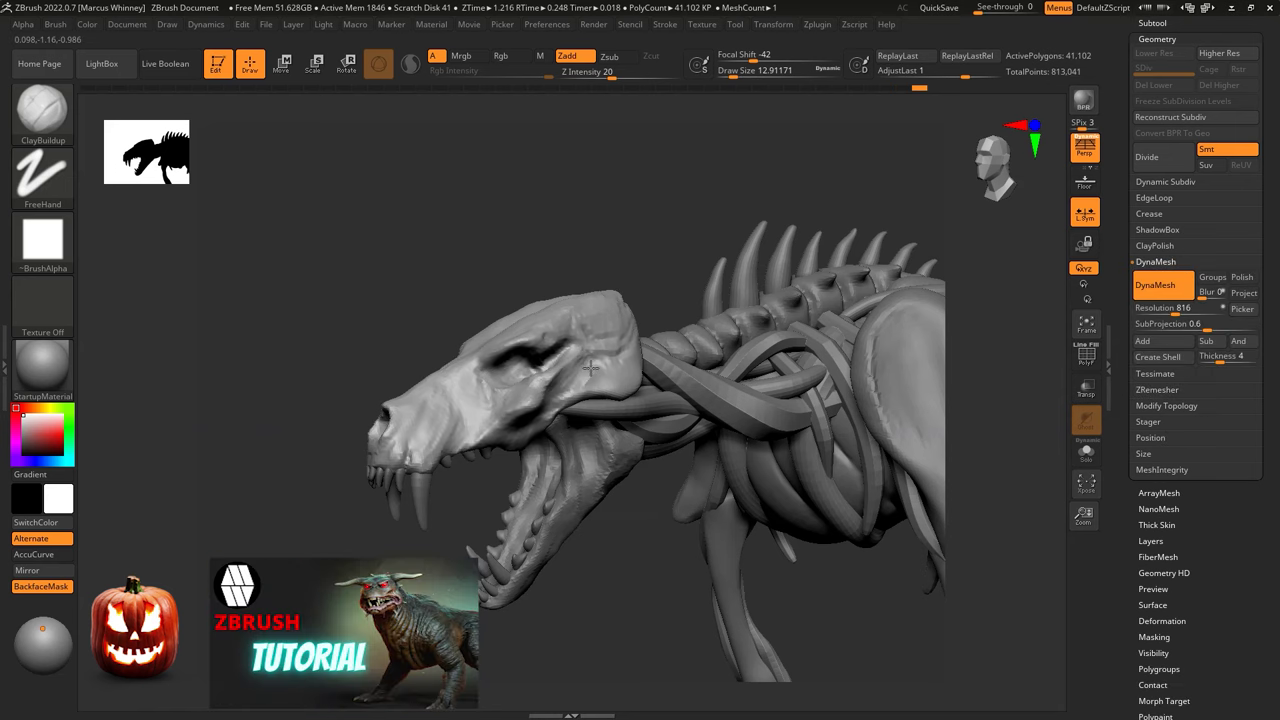
key("b")
key("s")
key("h")
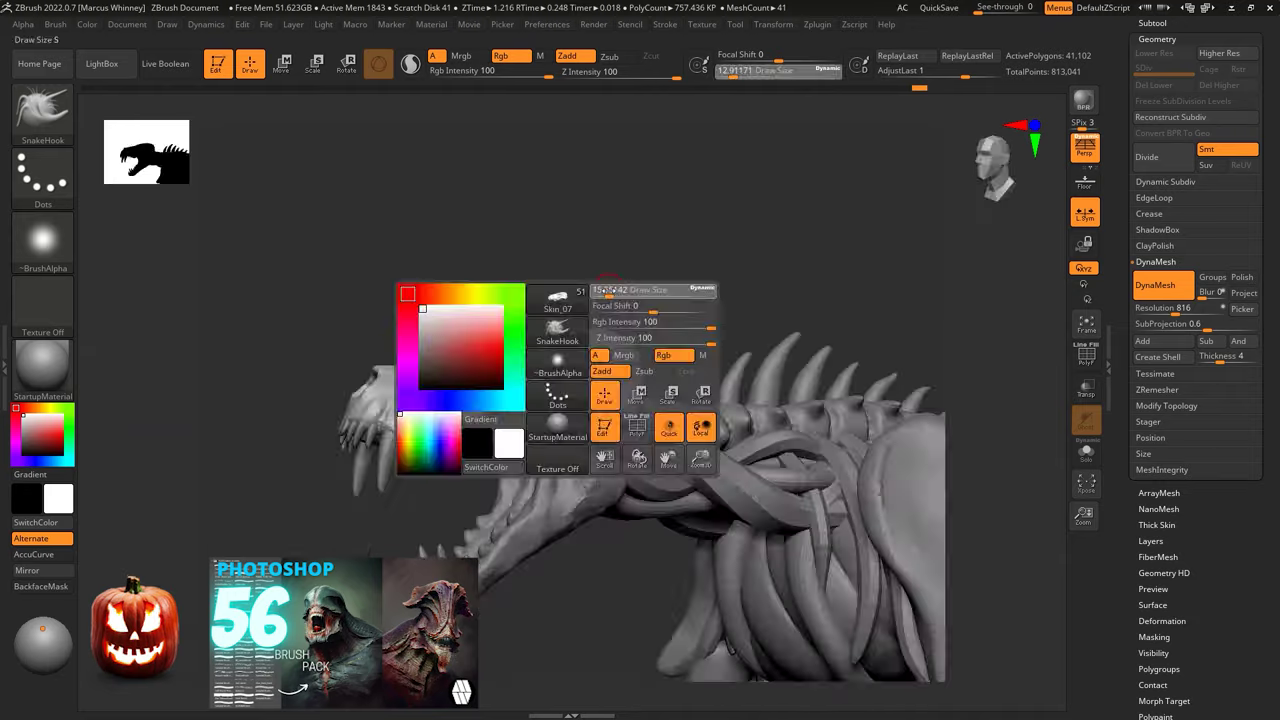
mouse_move(571, 318)
left_mouse_down()
mouse_move(586, 294)
mouse_move(629, 286)
mouse_move(540, 383)
left_mouse_up()
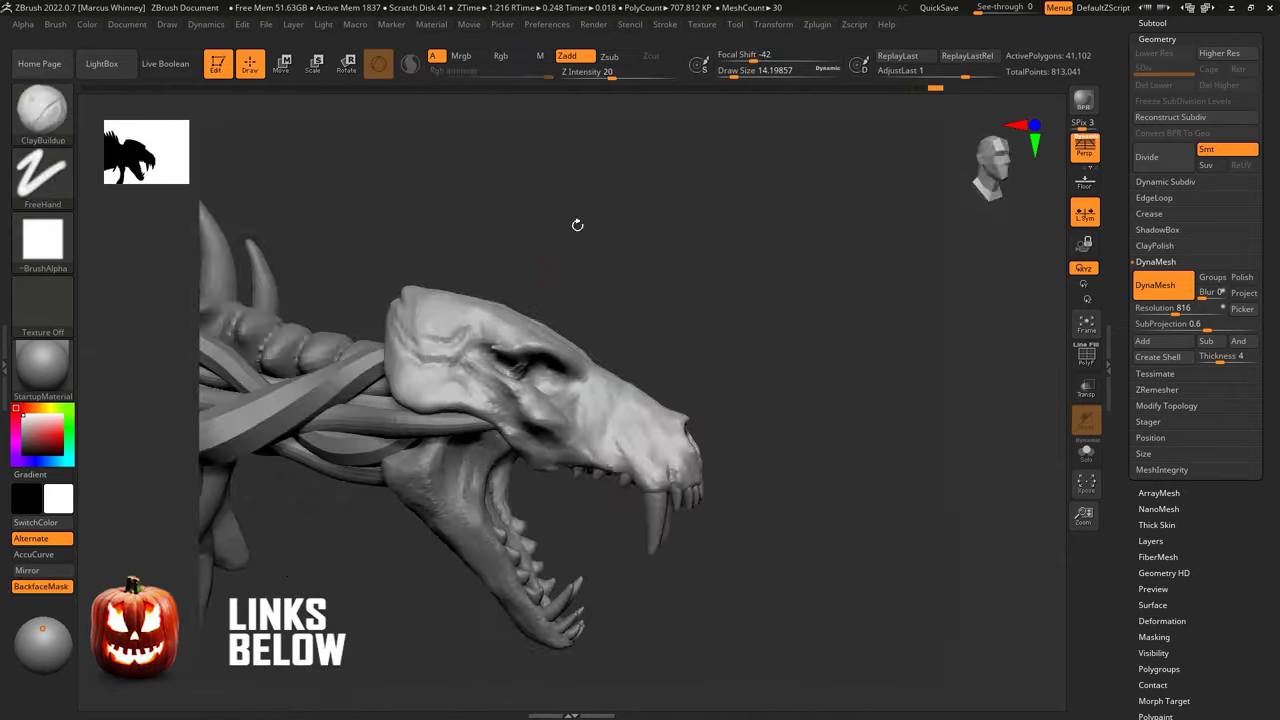
left_click_drag(577, 225, 454, 378)
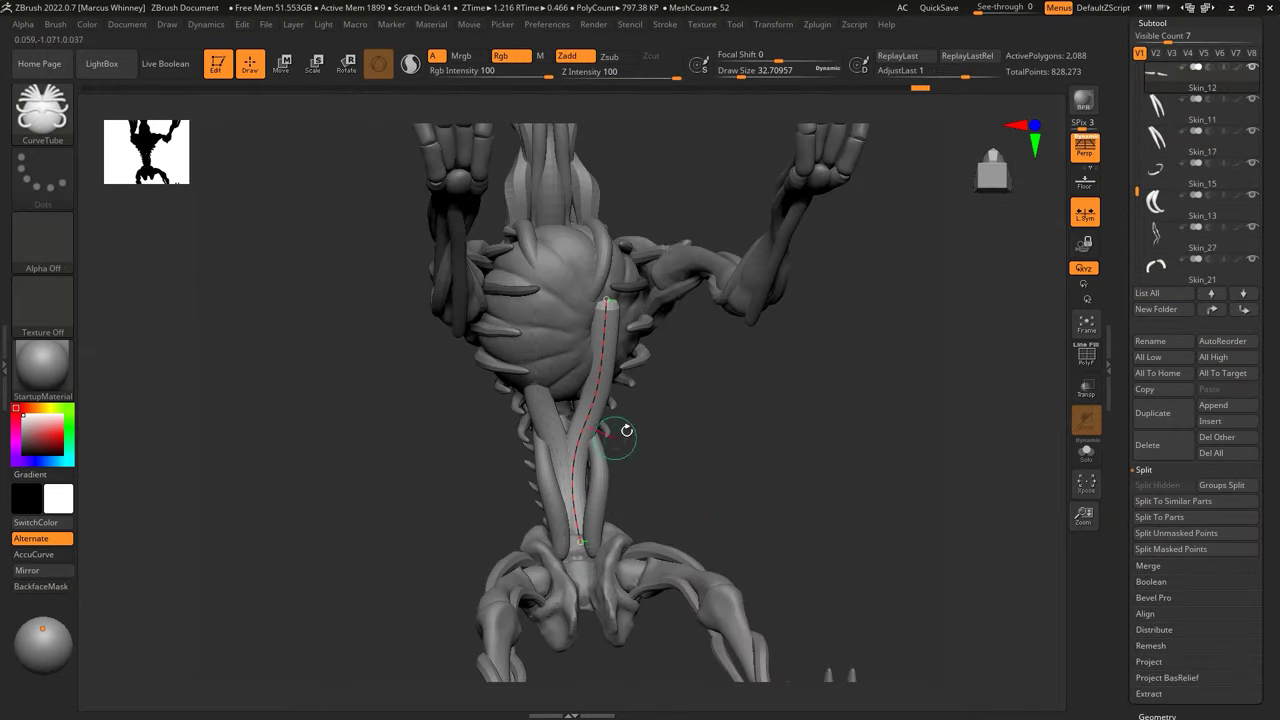
Step: Open the brush picker while orbiting to the front leg's sphere joint
left_click_drag(586, 503, 852, 426)
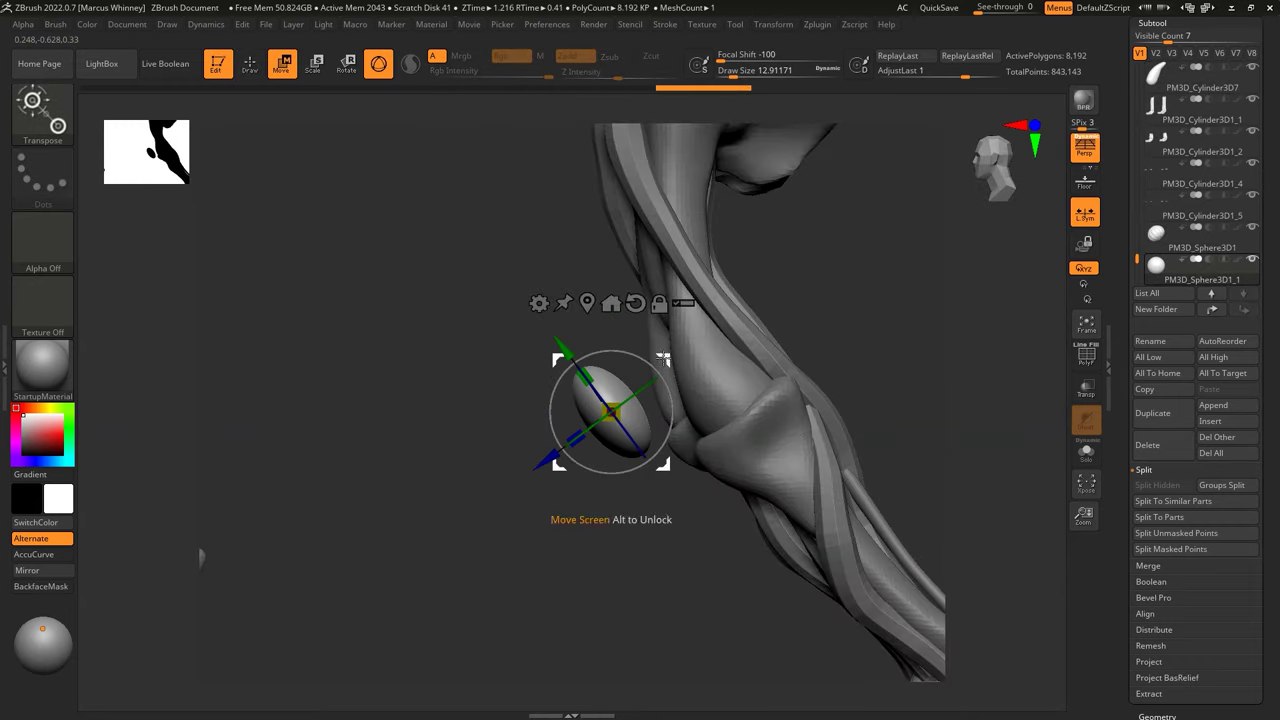
key("b")
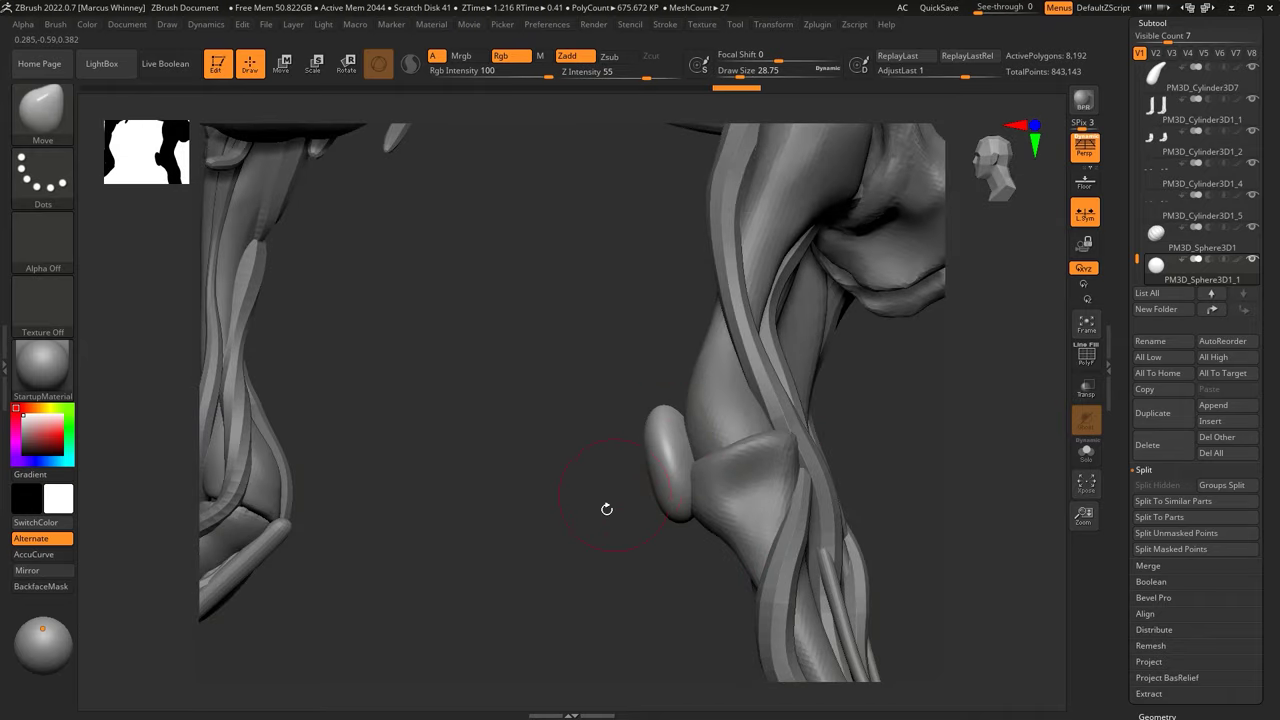
right_click_drag(675, 512, 717, 466)
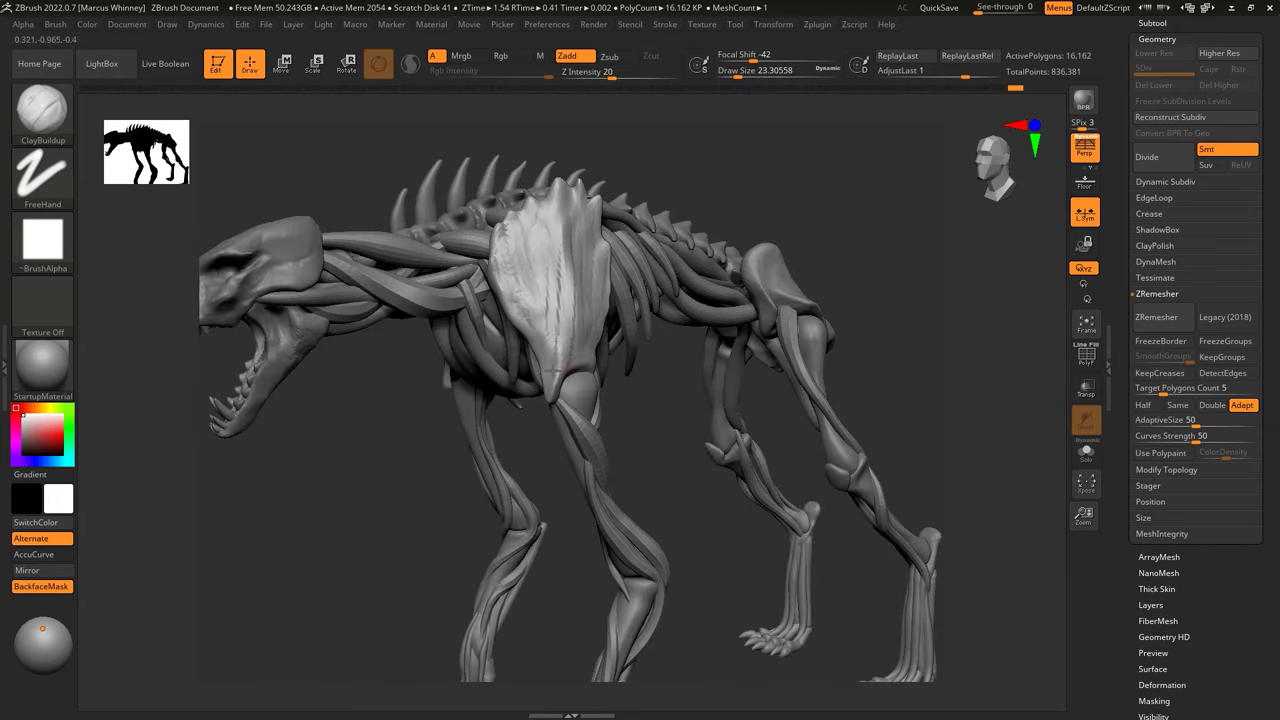
Step: Isolate the leg pieces and switch to the TrimDynamic brush
left_click_drag(820, 137, 820, 197)
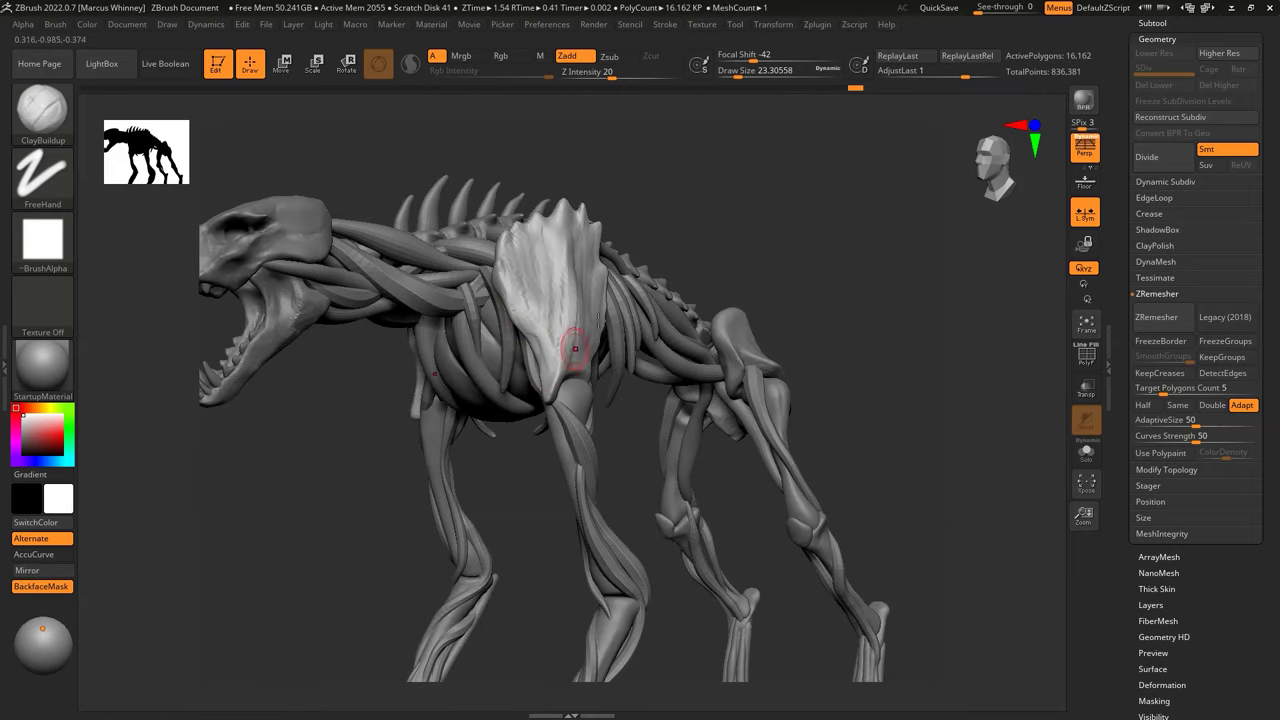
mouse_move(640, 331)
left_mouse_down()
mouse_move(668, 308)
mouse_move(640, 305)
left_mouse_up()
key("b")
key("t")
key("d")
Step: Turn back-face masking back on and bring the whole creature back into view
left_click_drag(567, 275, 560, 280)
key("space")
left_click(41, 586)
left_click_drag(626, 253, 575, 243)
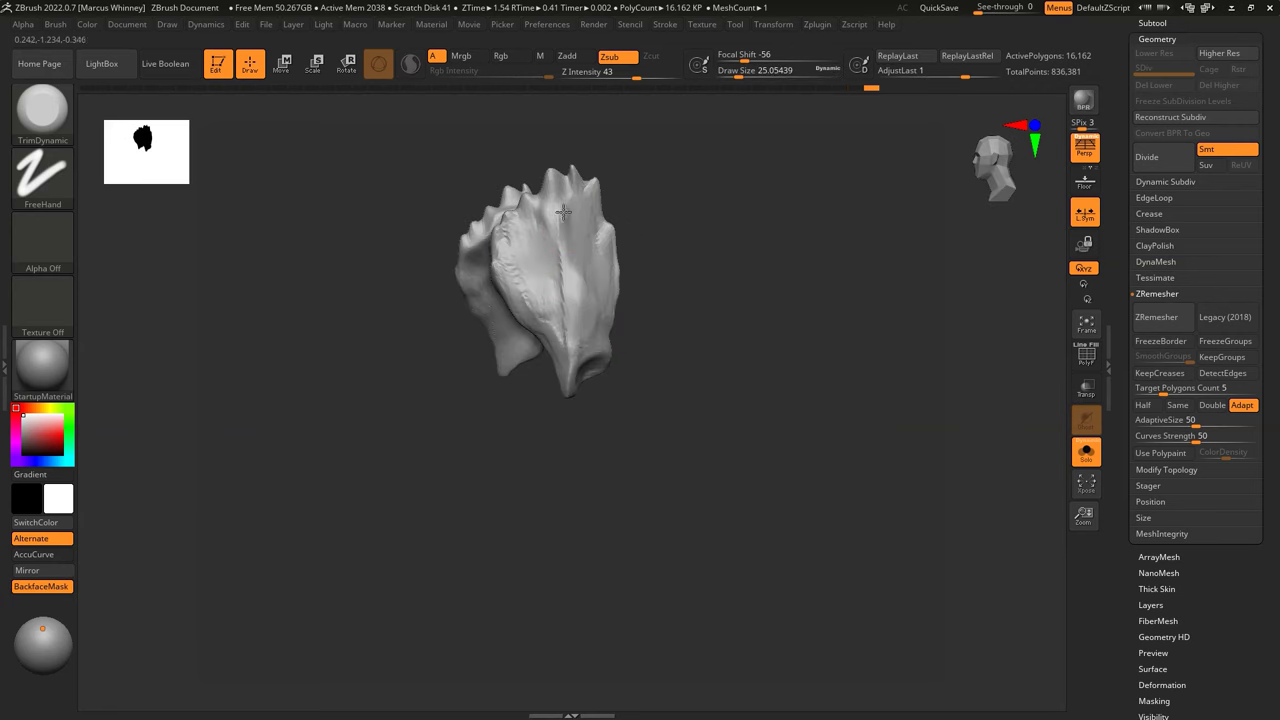
mouse_move(830, 318)
left_mouse_down()
mouse_move(600, 265)
mouse_move(640, 256)
left_mouse_up()
left_click(600, 265, "alt")
Step: Switch to a pulling sculpt brush and view the creature from above
key("b")
key("s")
key("h")
key("space")
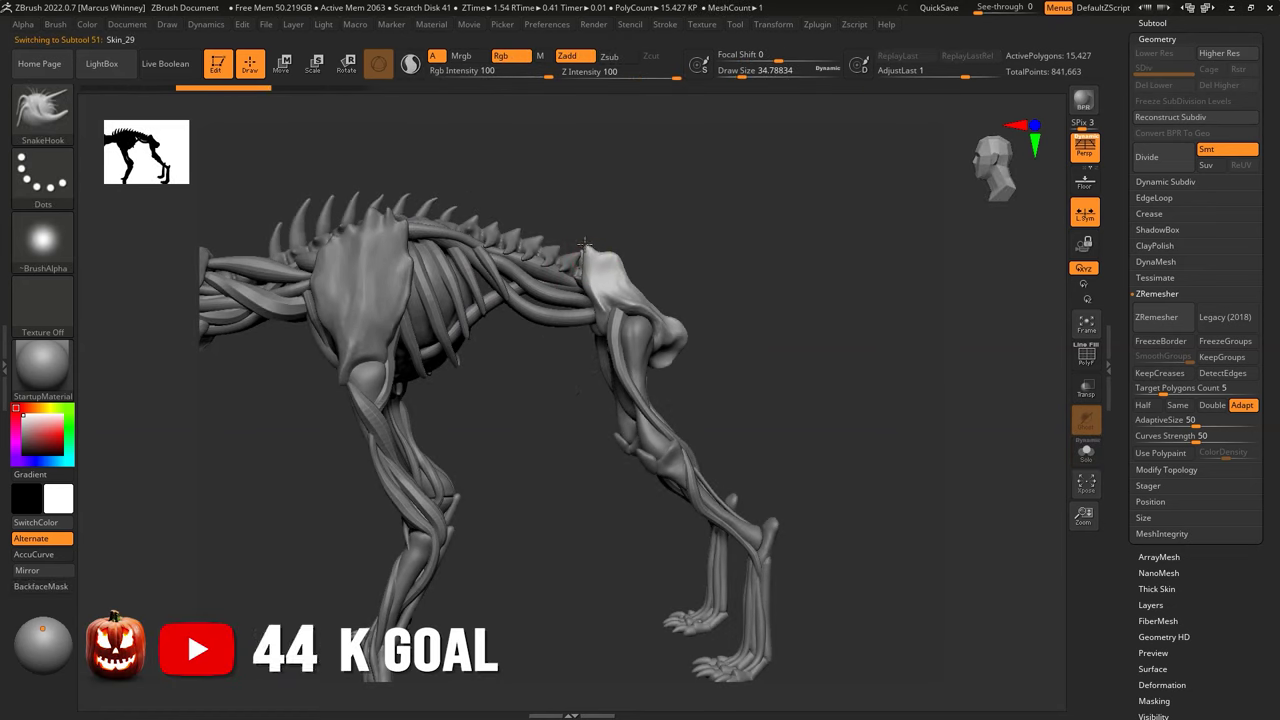
left_click_drag(698, 341, 701, 318)
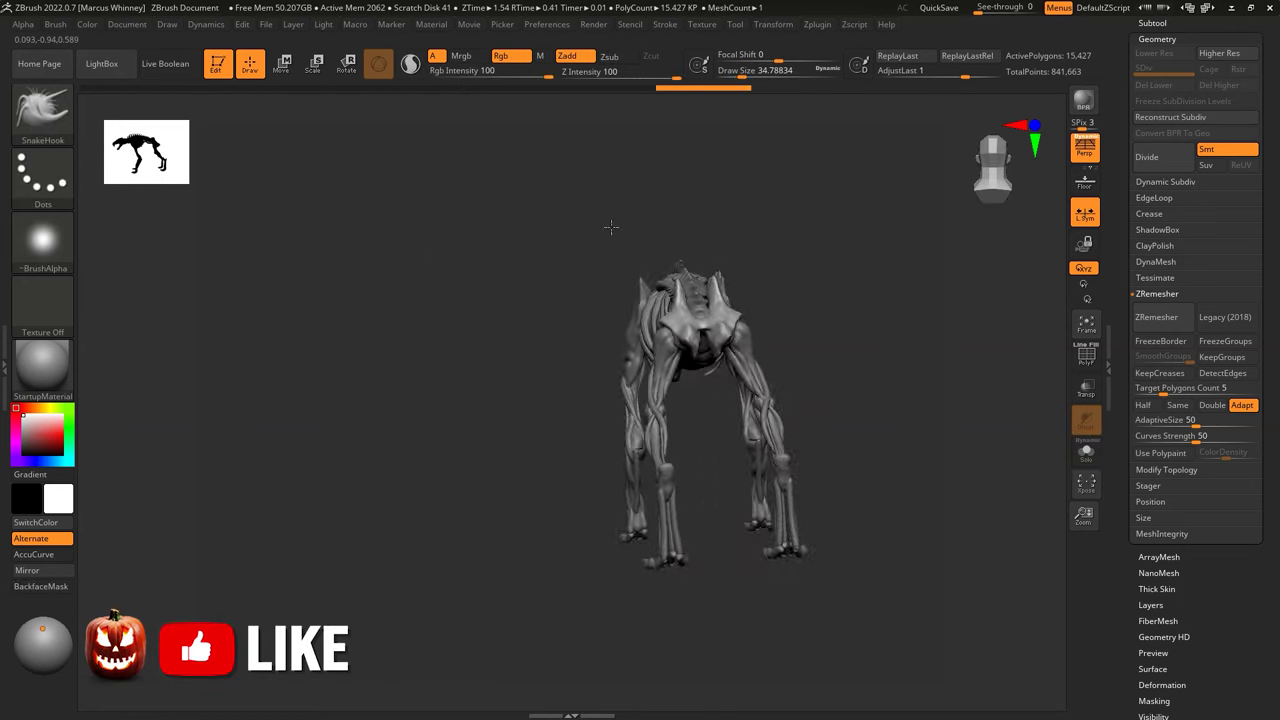
Step: Pick the ClayBuildup brush and Solo the selected bony plate Skin_29
key("b")
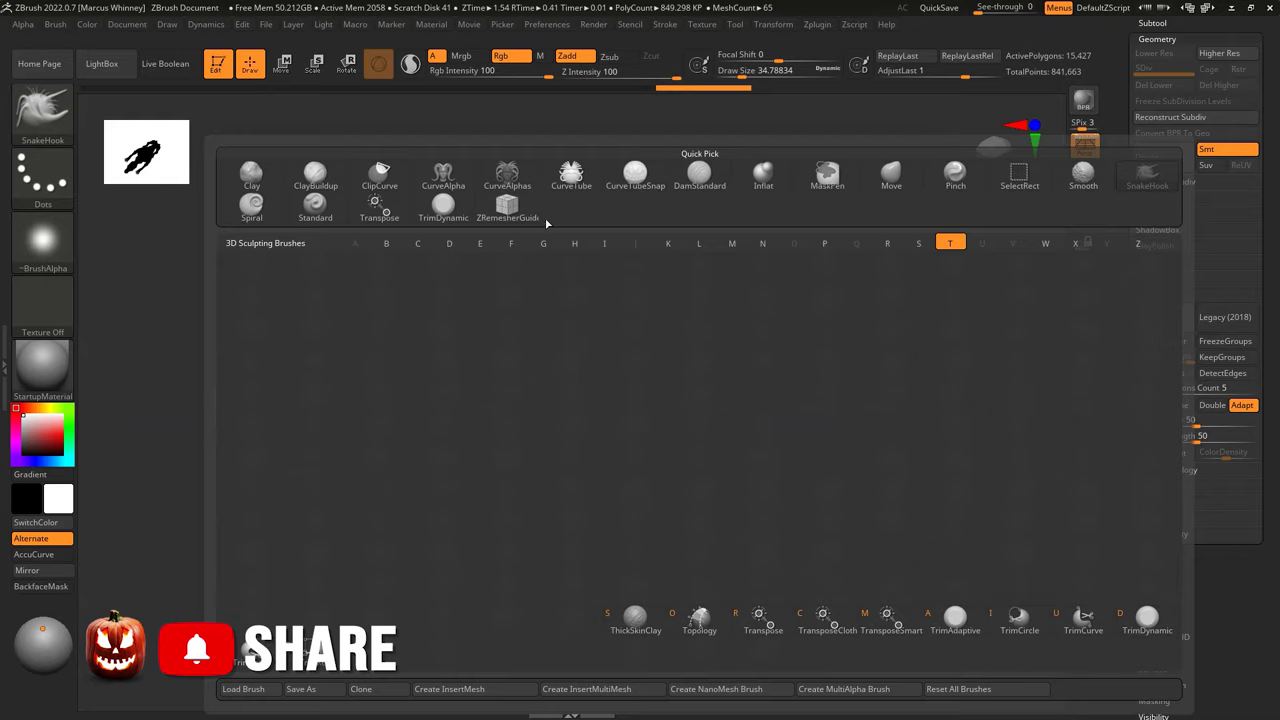
key("c")
key("b")
left_click_drag(829, 277, 1050, 395, "shift")
left_click(1088, 458)
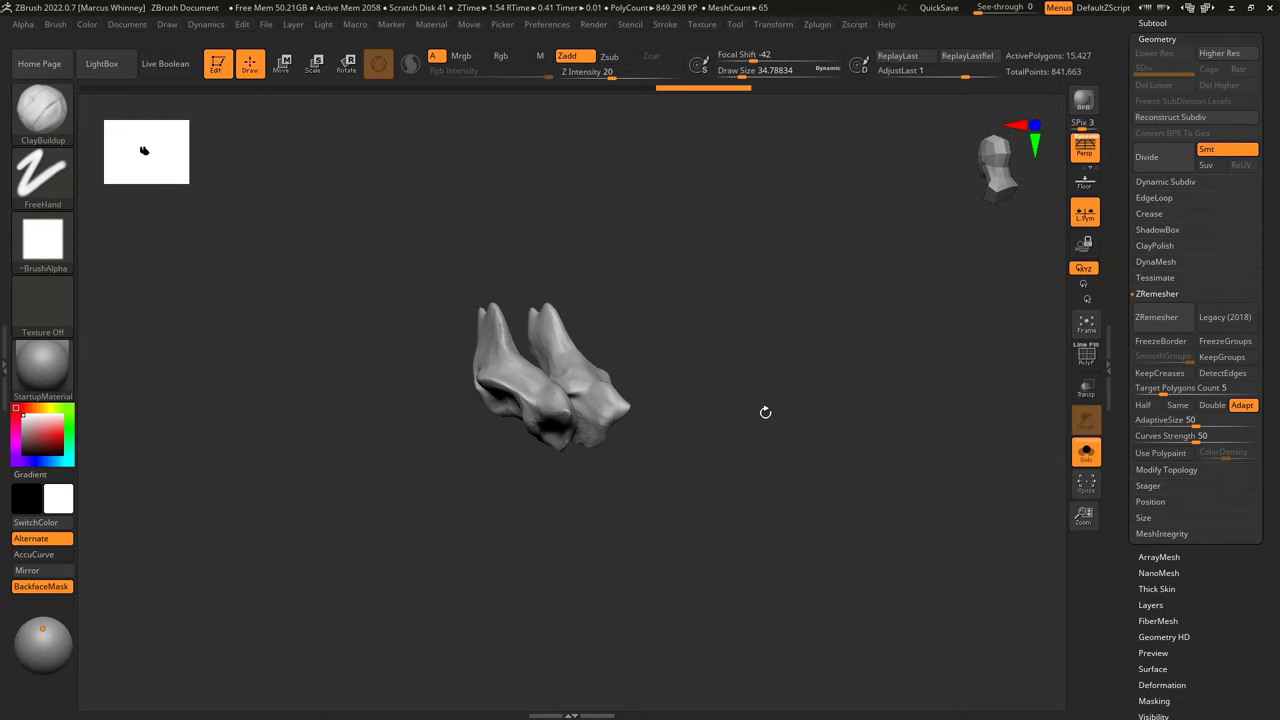
Step: Build up and smooth the isolated plate at draw size 20, checking it from several sides
mouse_move(560, 203)
left_mouse_down()
mouse_move(609, 223)
mouse_move(600, 215)
left_mouse_up()
mouse_move(551, 323)
right_mouse_down()
mouse_move(620, 280)
mouse_move(573, 291)
right_mouse_up()
key("space")
key("shift")
right_click_drag(552, 348, 563, 347)
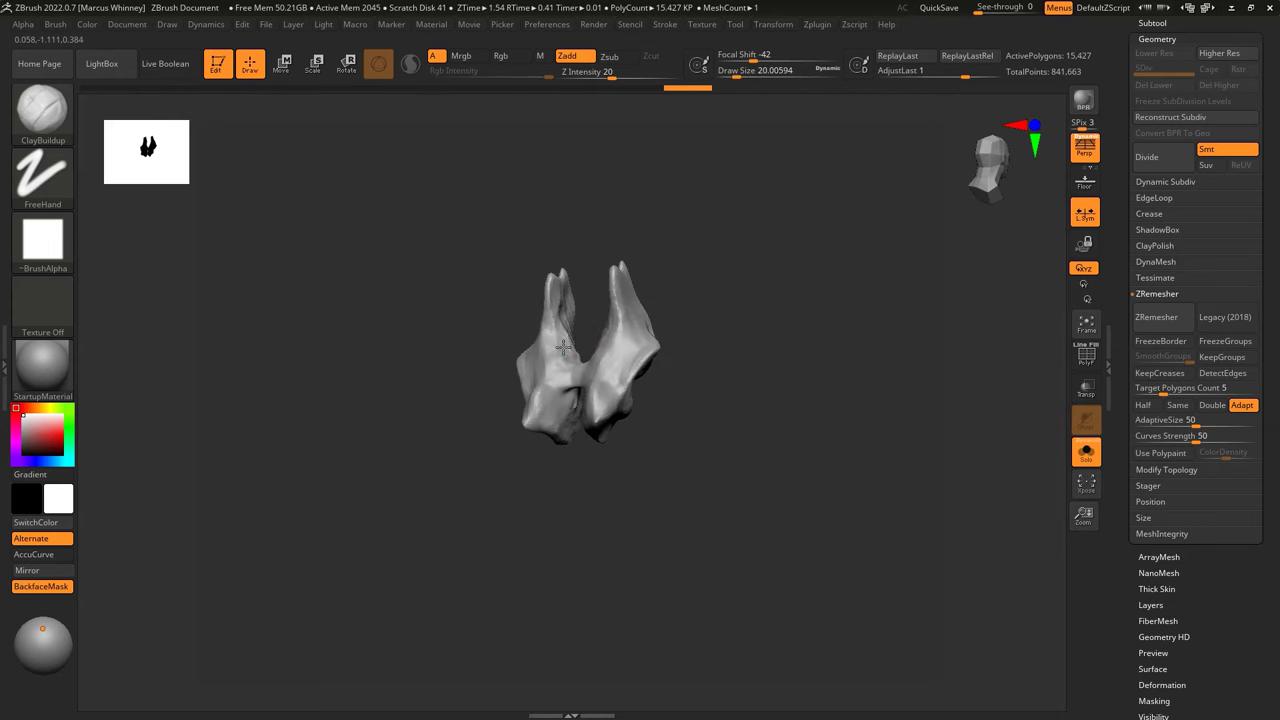
mouse_move(723, 280)
right_mouse_down()
mouse_move(740, 272)
mouse_move(621, 291)
right_mouse_up()
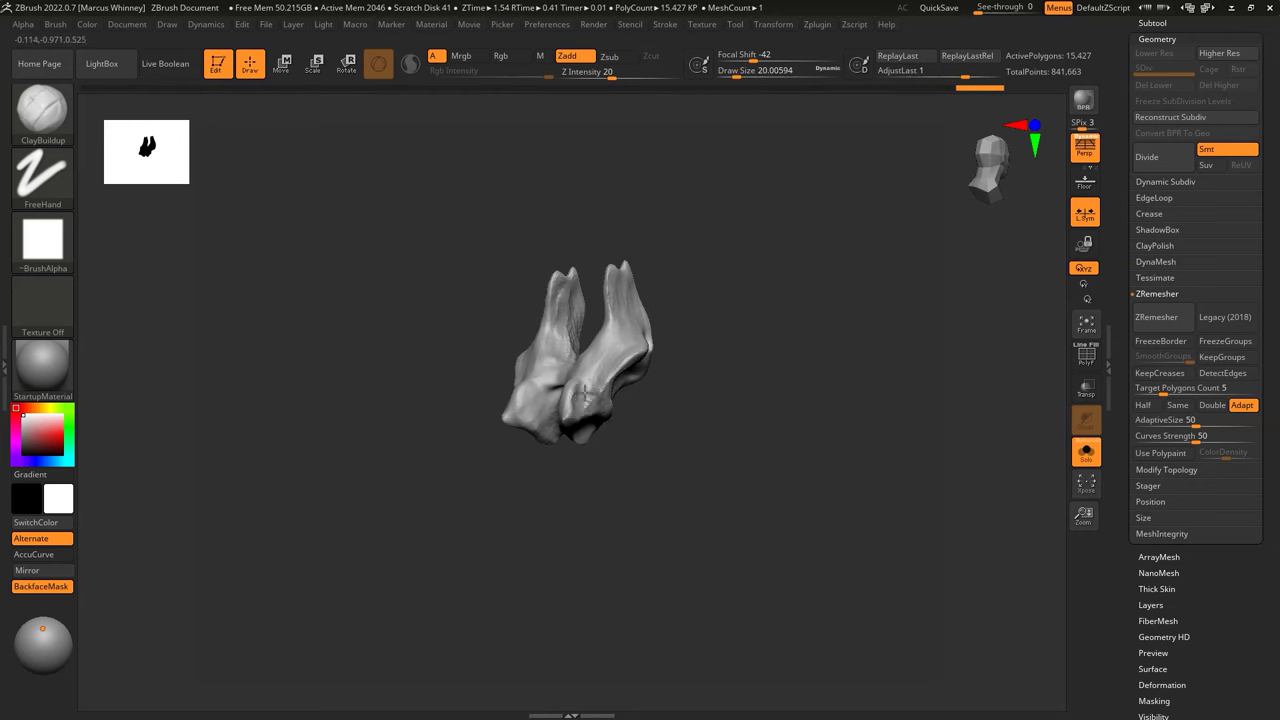
right_click_drag(583, 397, 741, 367)
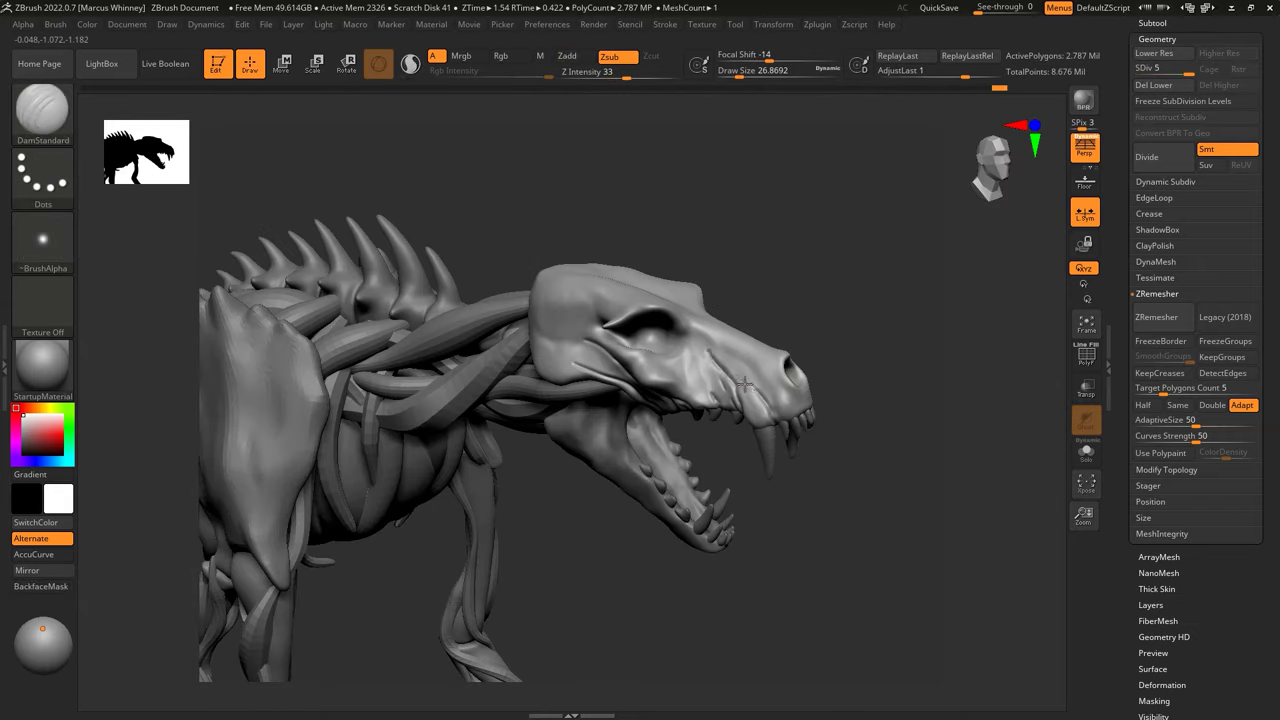
Step: Reduce the brush size to about 18 and carve a small stroke into the skull
key("space")
left_click_drag(648, 330, 652, 340)
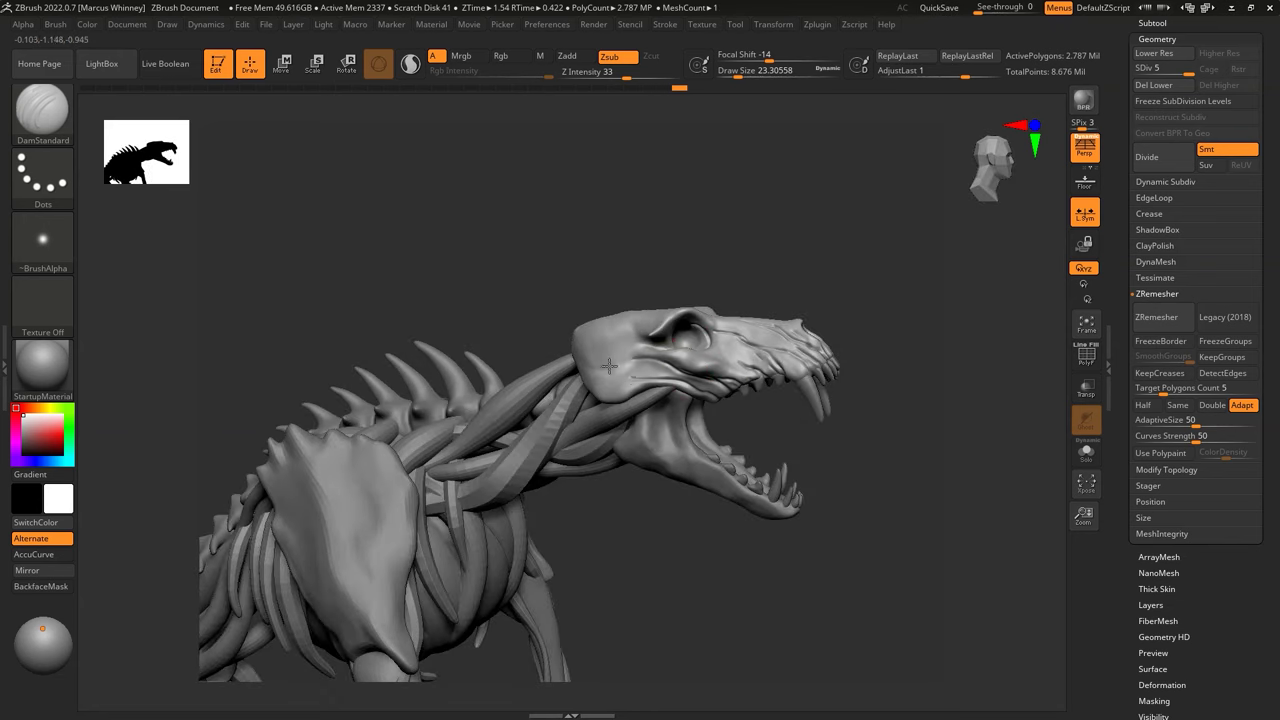
left_click_drag(608, 367, 641, 386)
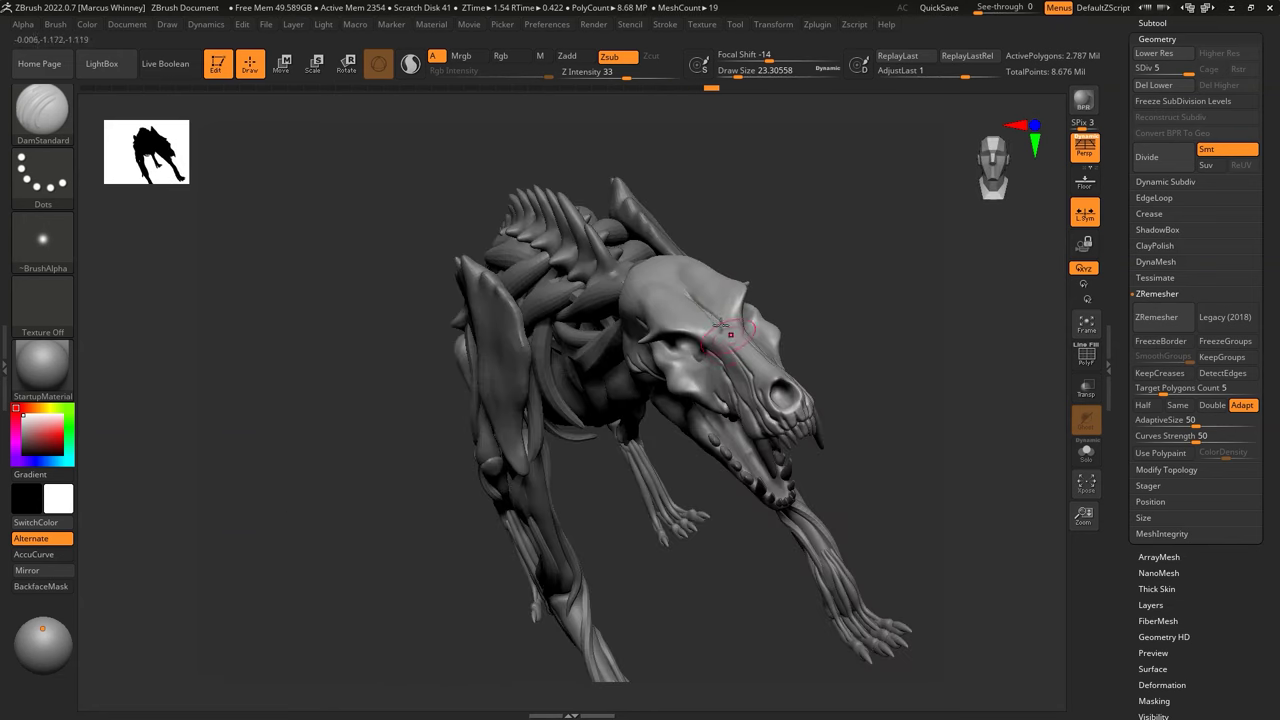
Step: Switch to the Standard brush and shrink its draw size to about 5.75
key("b")
key("s")
key("t")
left_click_drag(815, 198, 700, 160)
key("space")
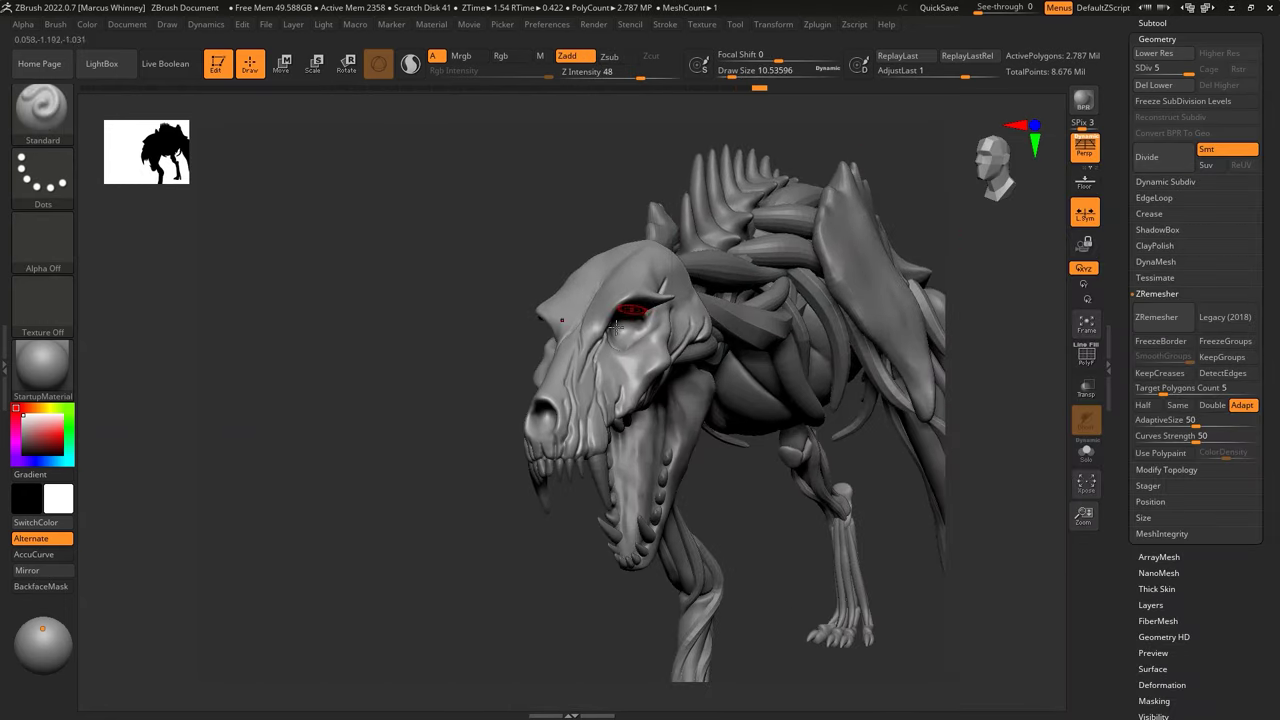
key("space")
left_click_drag(596, 326, 592, 326)
key("s")
left_click_drag(582, 413, 578, 410)
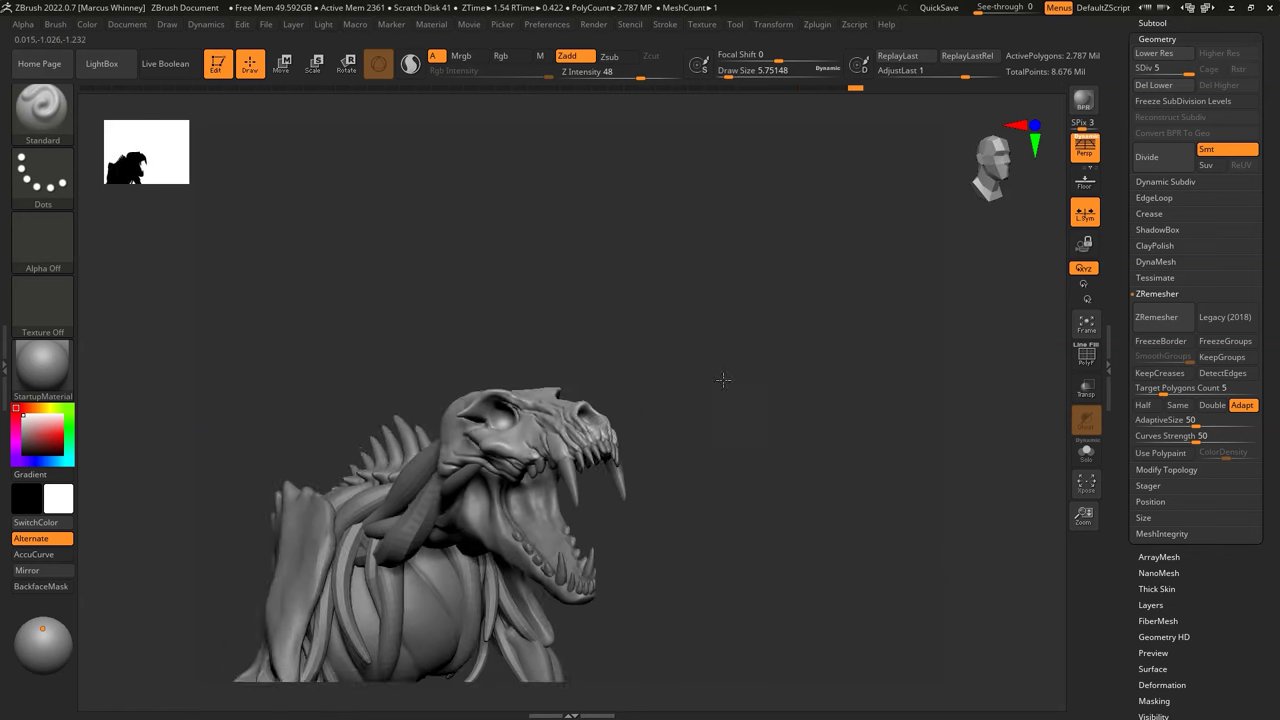
Step: Carve a thin groove into the chest plate, shrinking the brush slightly afterward
mouse_move(563, 421)
left_mouse_down()
mouse_move(740, 274)
mouse_move(703, 277)
mouse_move(681, 360)
left_mouse_up()
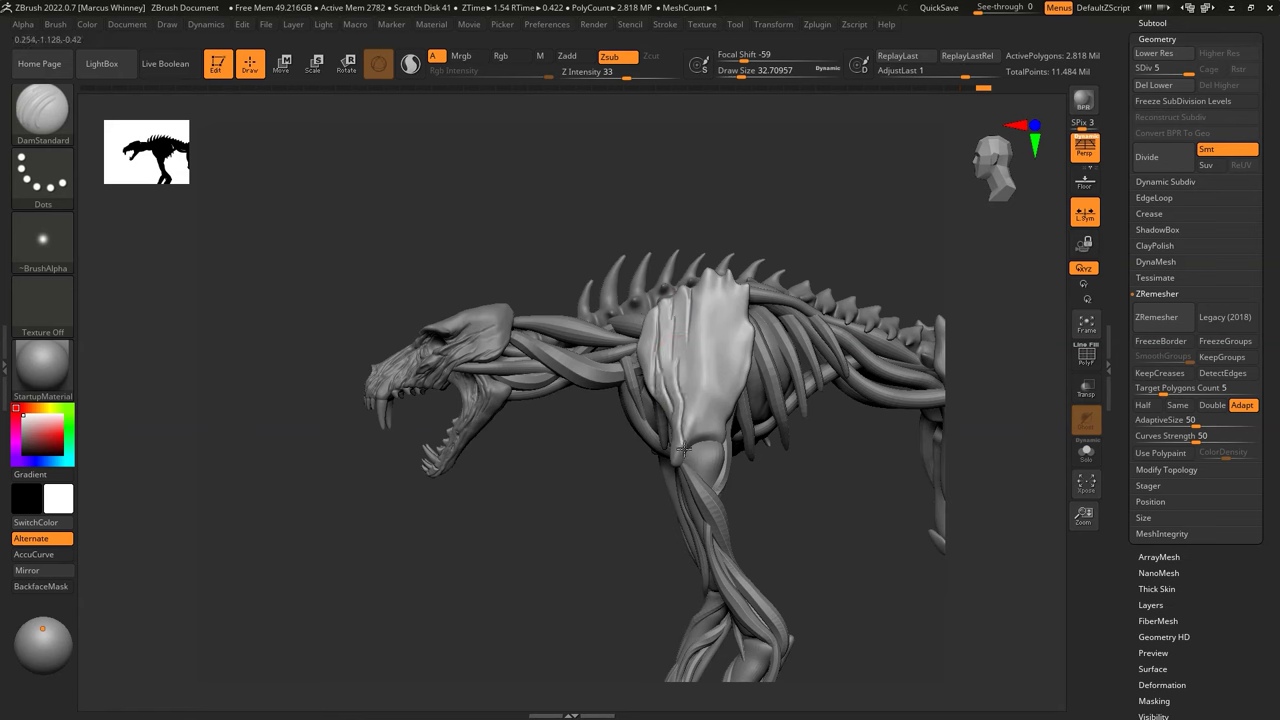
left_click_drag(704, 386, 702, 417)
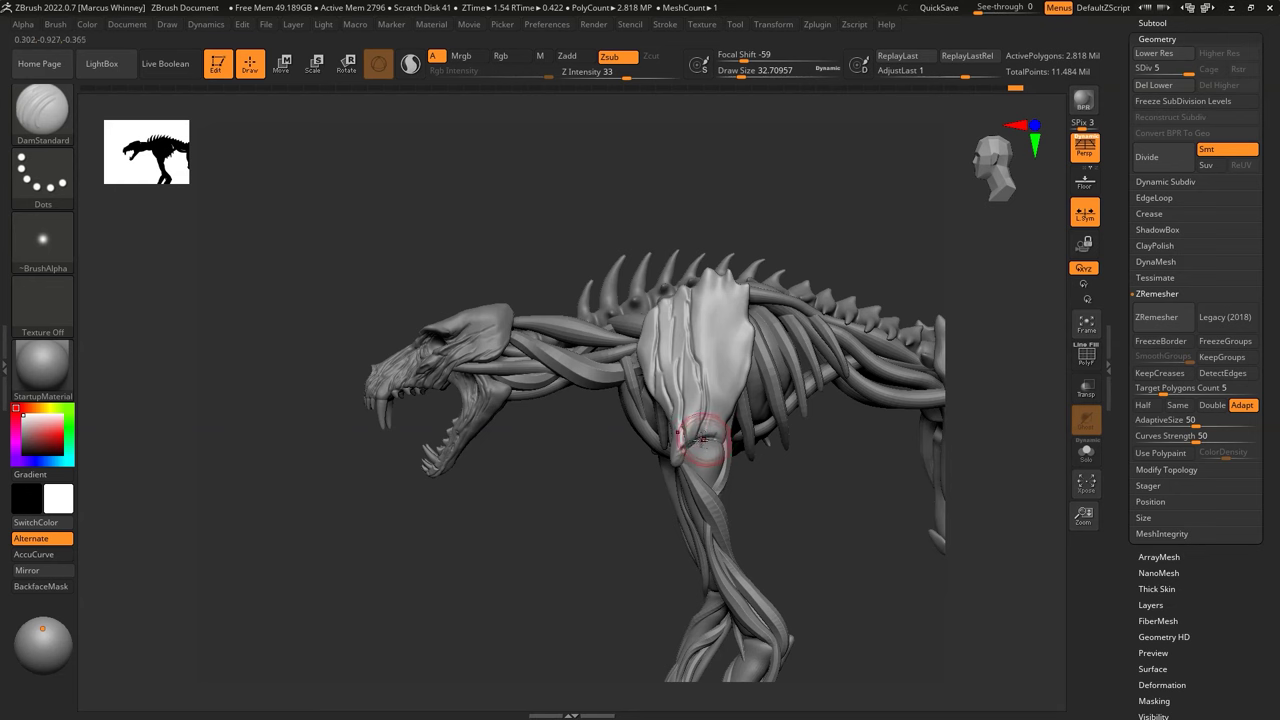
right_click_drag(693, 437, 671, 415)
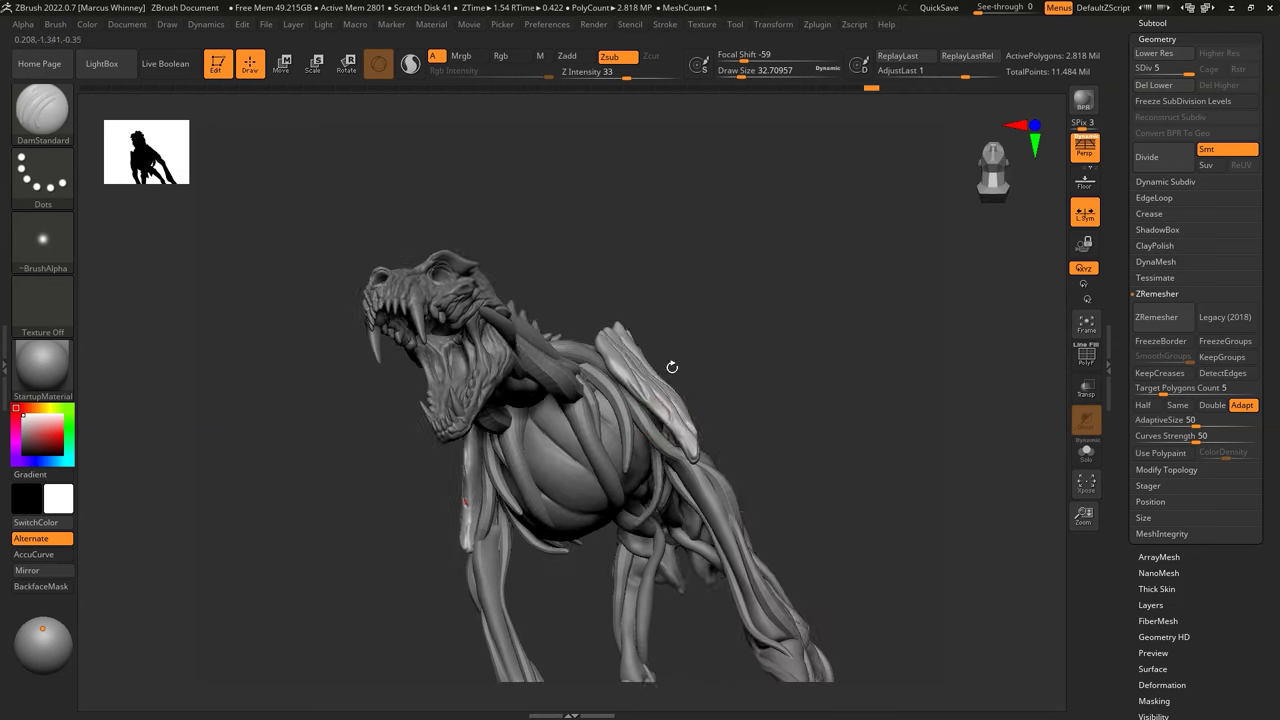
key("bracketleft")
mouse_move(735, 273)
right_mouse_down()
mouse_move(823, 266)
mouse_move(651, 408)
right_mouse_up()
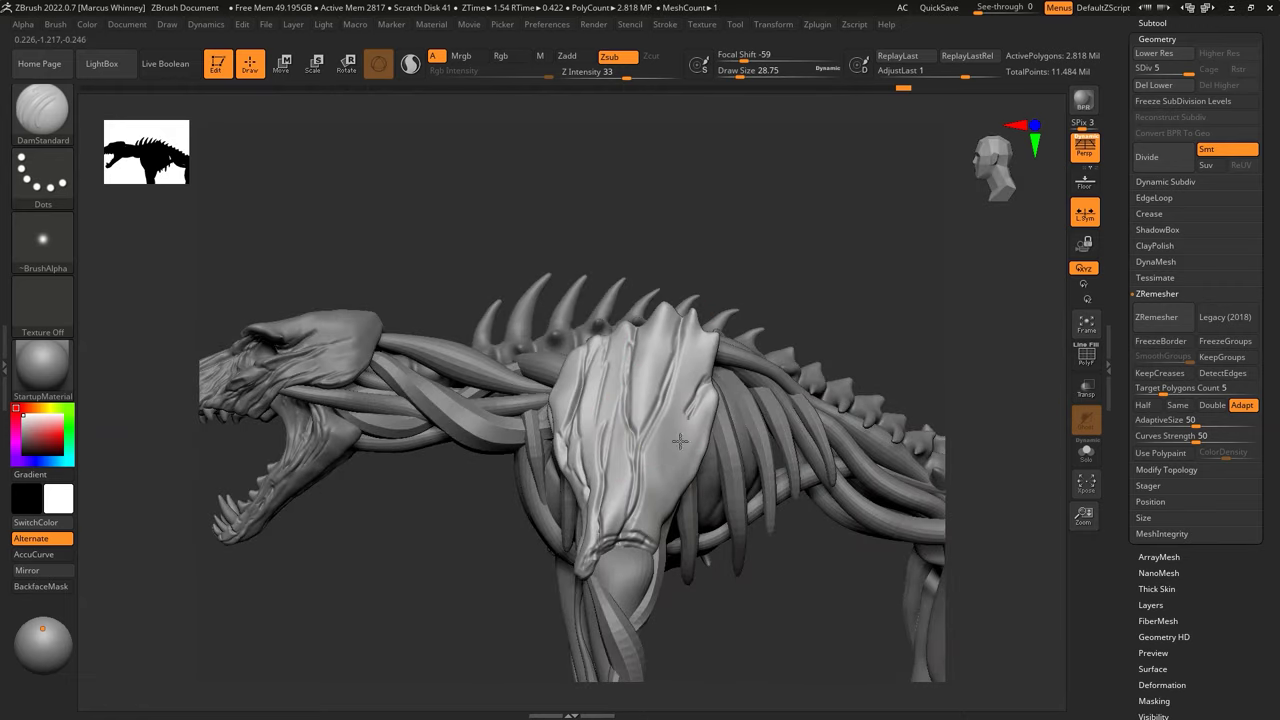
right_click_drag(753, 319, 766, 323)
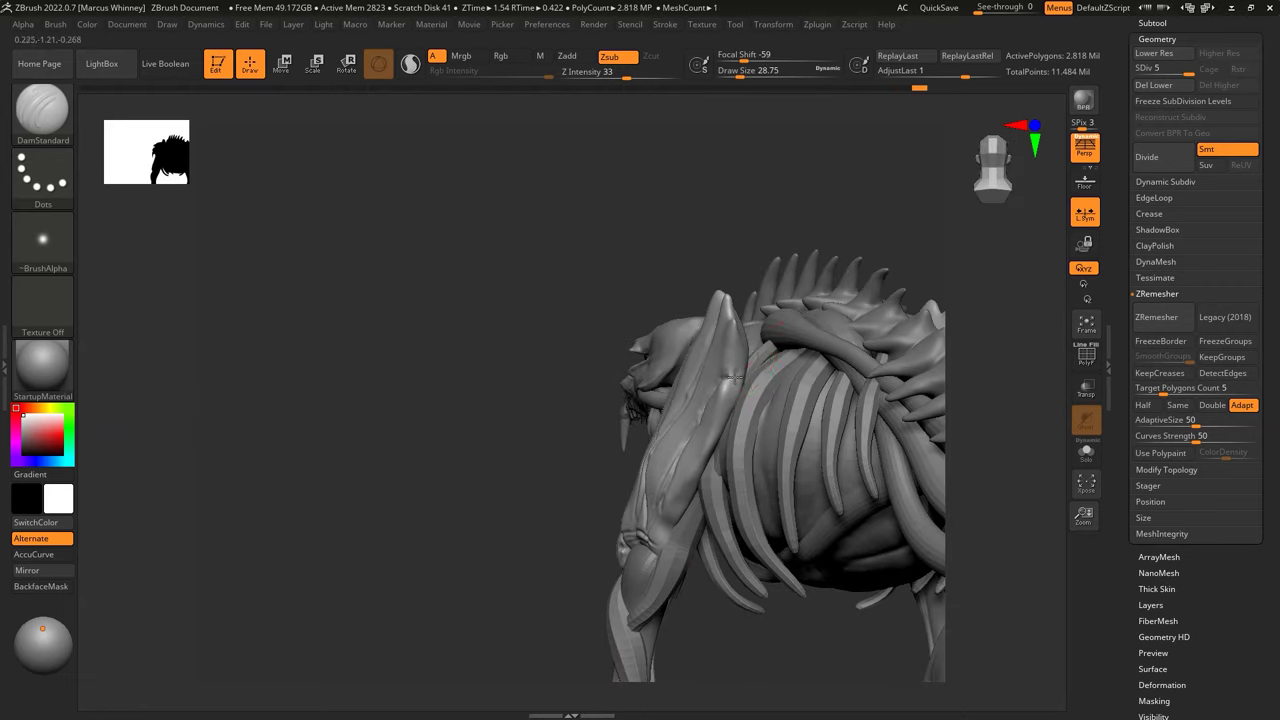
right_click_drag(764, 267, 614, 257)
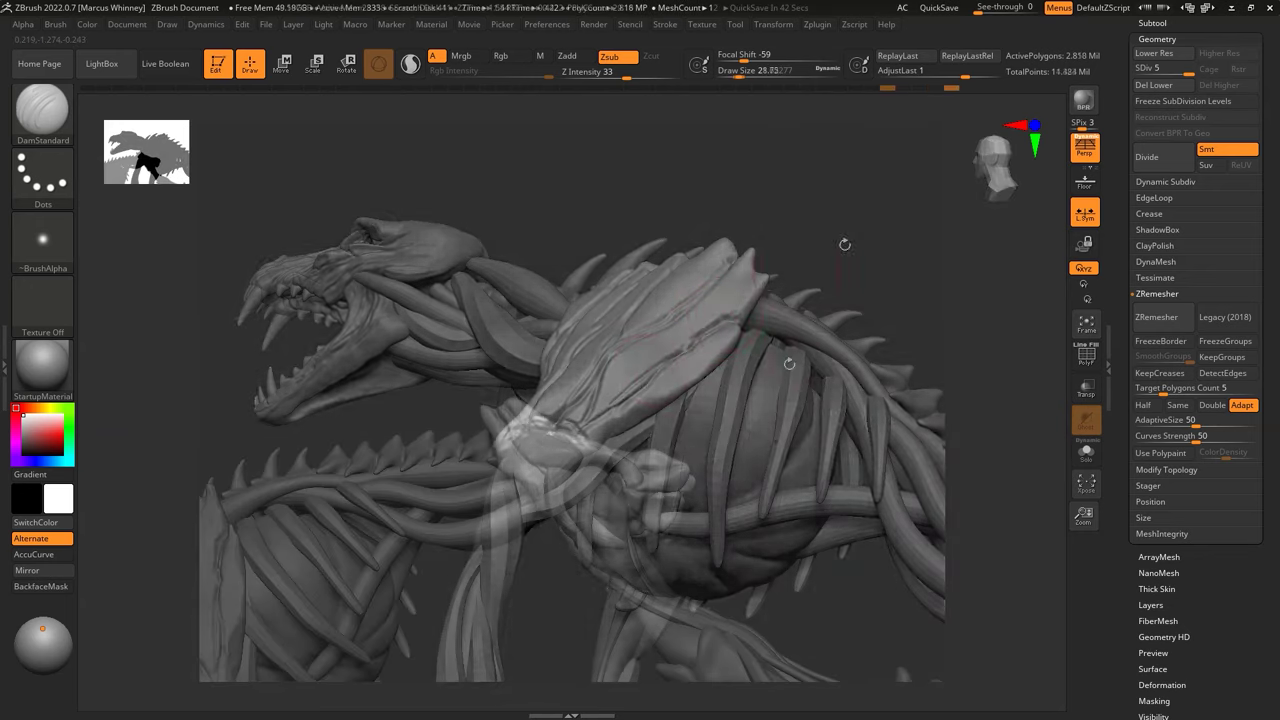
Step: Switch to TrimAdaptive and trim down the limb piece's surface
key("b")
key("t")
key("a")
left_click_drag(571, 377, 543, 329)
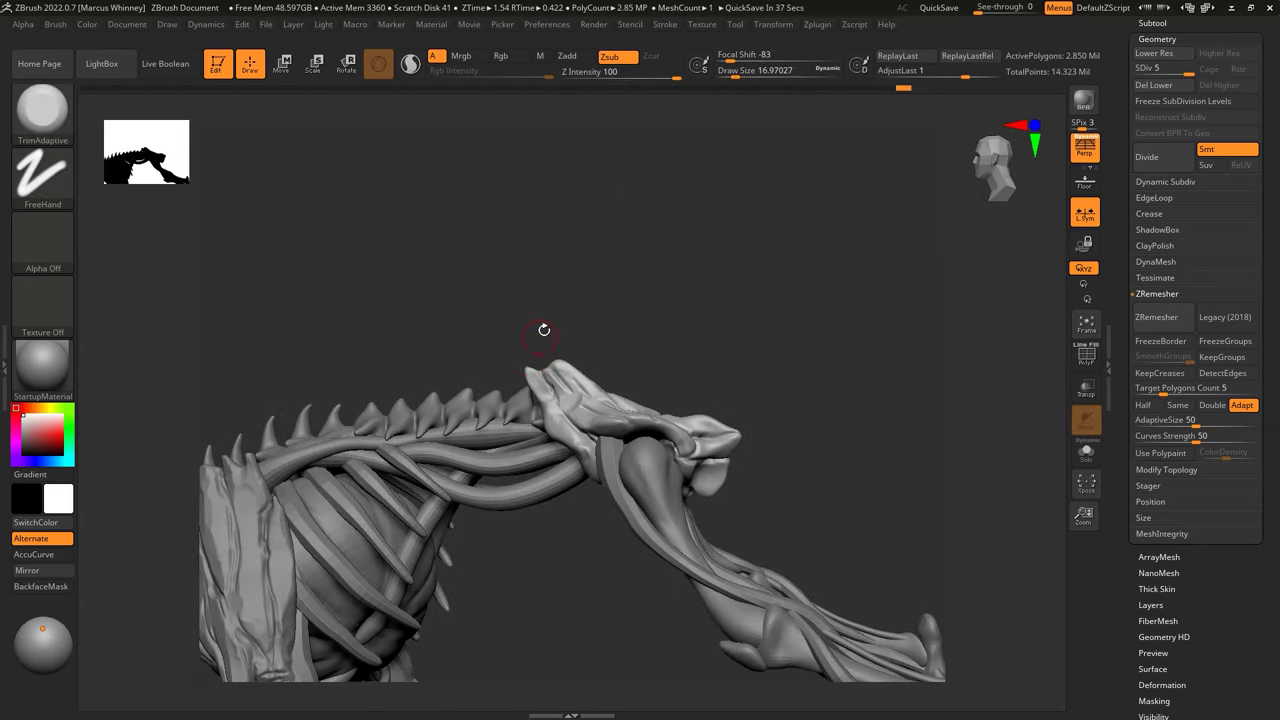
right_click_drag(581, 347, 560, 390)
Step: Orbit the skeleton to a front view and dismiss the auto-save notice
mouse_move(585, 437)
right_mouse_down()
mouse_move(609, 461)
mouse_move(723, 374)
mouse_move(698, 457)
right_mouse_up()
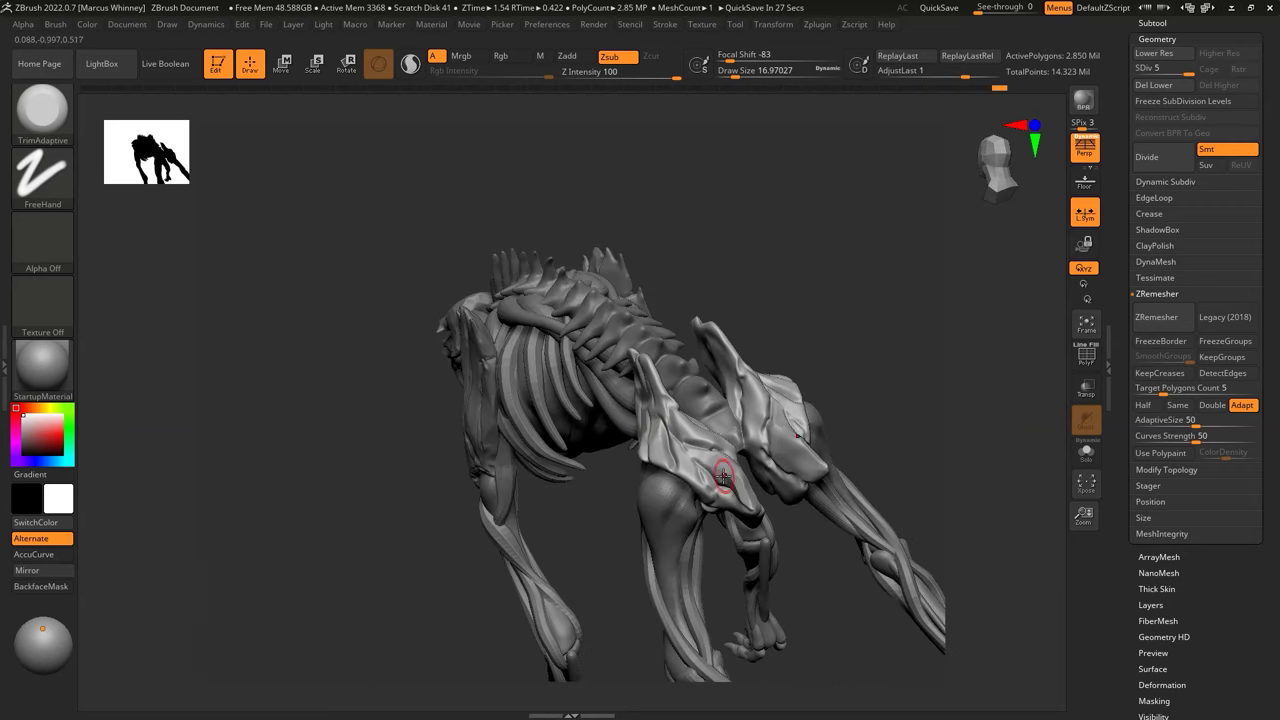
right_click_drag(656, 386, 820, 386)
mouse_move(849, 334)
right_mouse_down()
mouse_move(861, 329)
mouse_move(786, 457)
mouse_move(648, 512)
mouse_move(764, 428)
right_mouse_up()
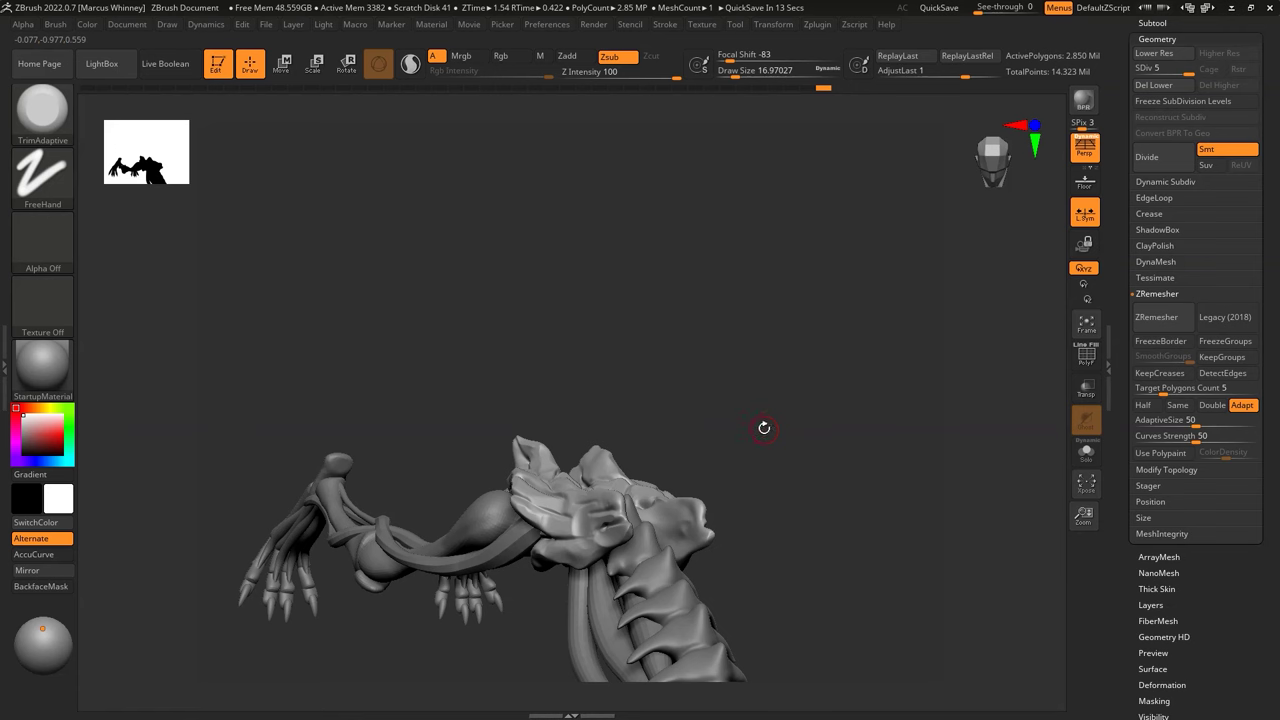
mouse_move(686, 433)
right_mouse_down()
mouse_move(614, 423)
mouse_move(608, 457)
mouse_move(810, 413)
mouse_move(686, 543)
right_mouse_up()
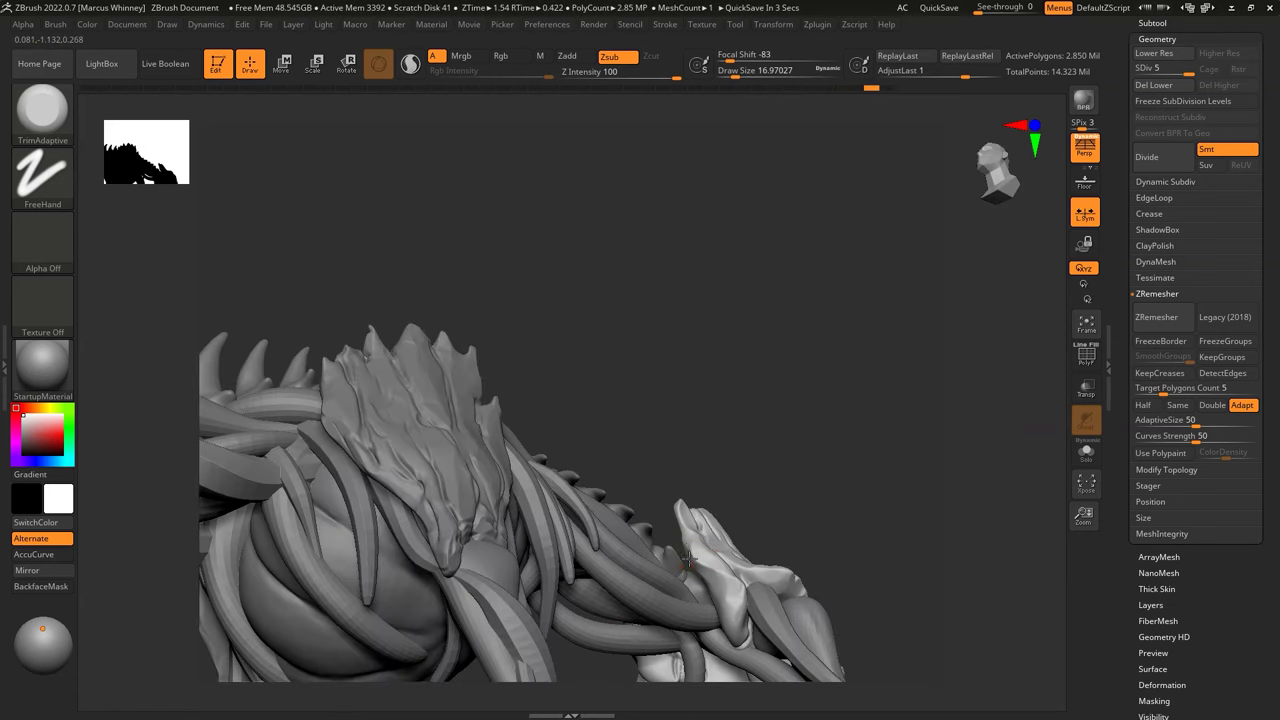
left_click(967, 87)
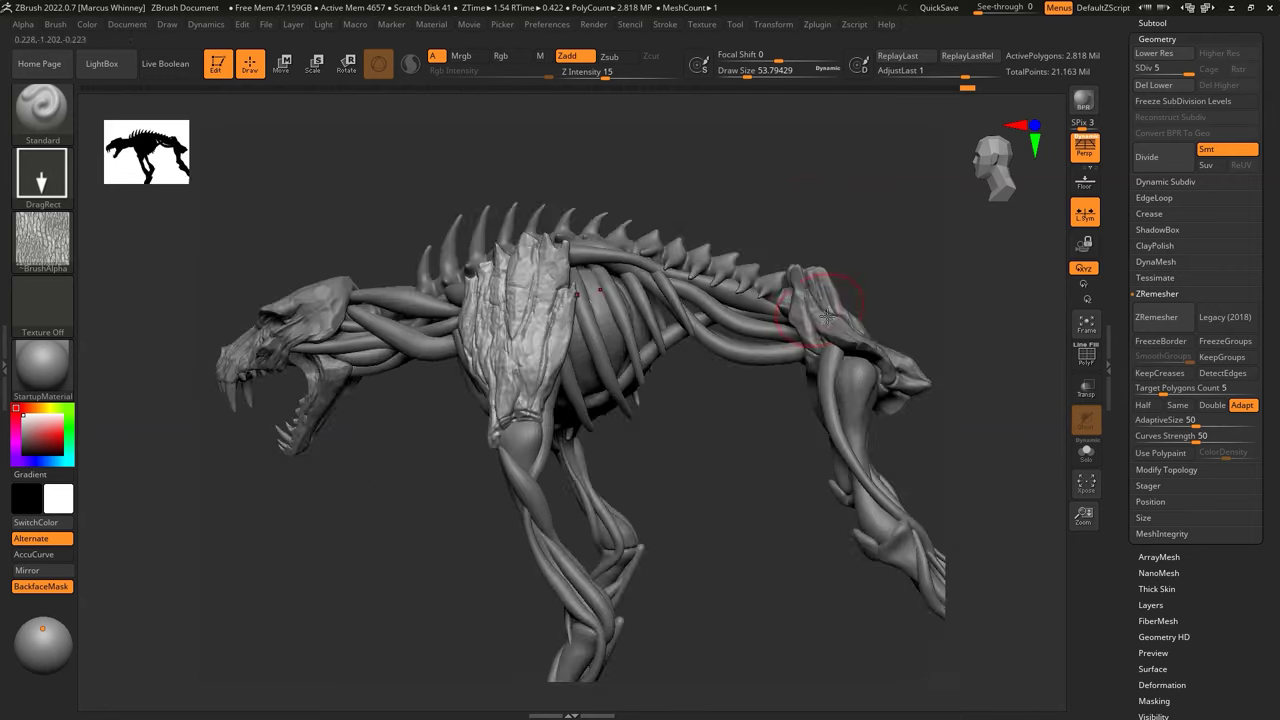
Step: Solo the Skin_05 wing piece, orbit it, then show the whole creature again
mouse_move(885, 263)
left_mouse_down()
mouse_move(817, 257)
mouse_move(908, 300)
mouse_move(894, 246)
mouse_move(687, 188)
left_mouse_up()
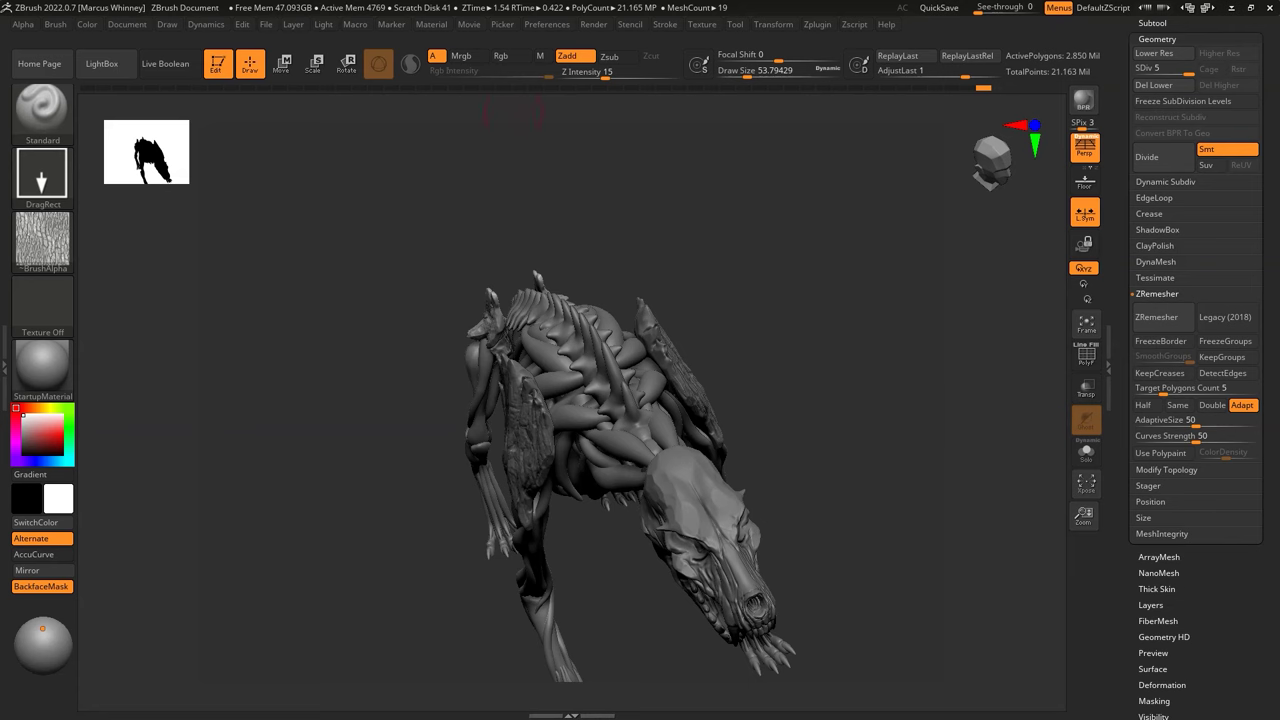
left_click(1087, 455)
left_click(1087, 455)
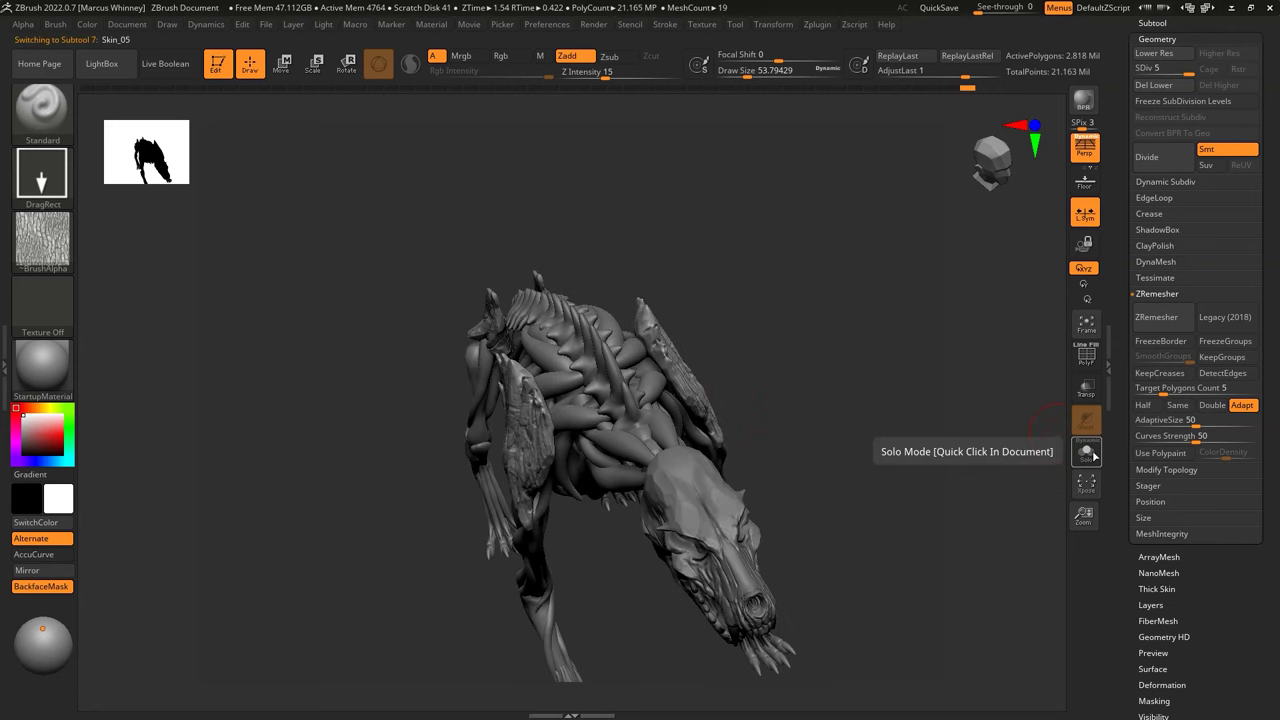
left_click(1087, 455)
left_click_drag(831, 367, 743, 200)
mouse_move(751, 252)
left_mouse_down()
mouse_move(905, 260)
mouse_move(863, 374)
left_mouse_up()
left_click(1087, 455)
Step: Select the head's Skin_47 piece, then its Skin_02 piece, viewing the head from several sides
left_click(520, 258, "alt")
scroll(714, 200, "up", 2)
scroll(510, 343, "up", 2)
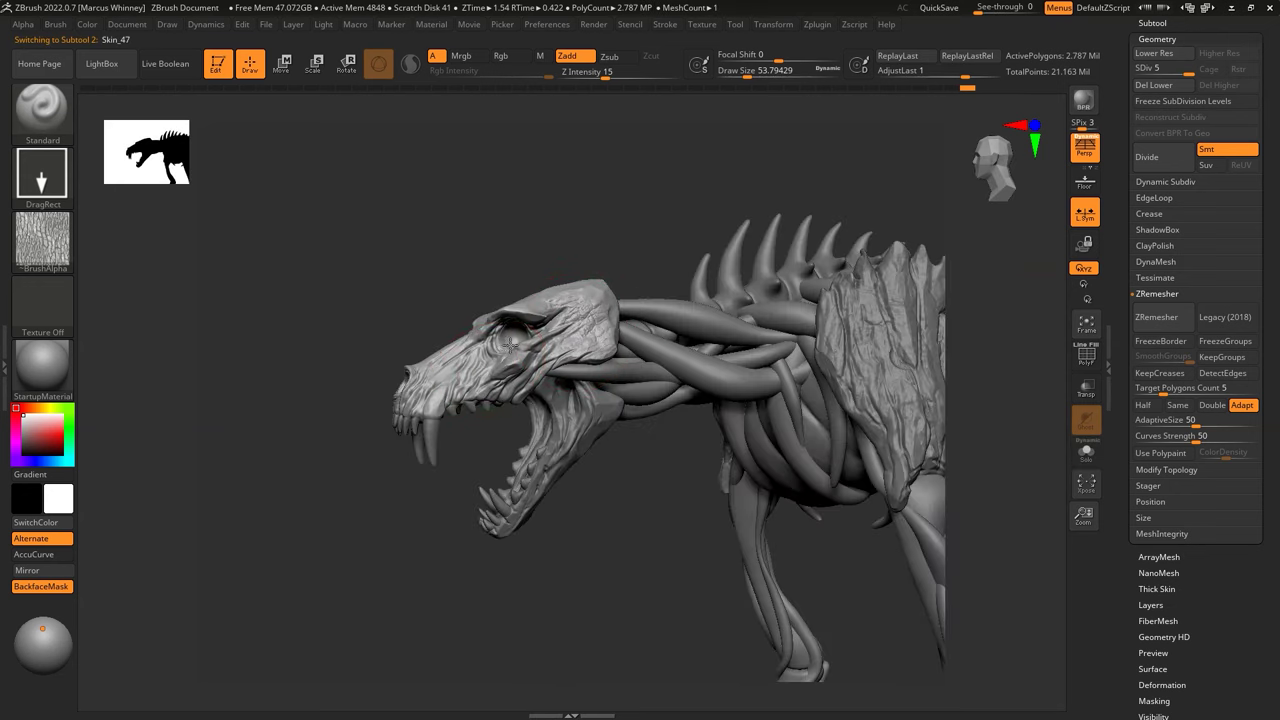
right_click_drag(510, 343, 571, 276)
right_click_drag(488, 188, 480, 300)
mouse_move(497, 491)
right_mouse_down()
mouse_move(560, 509)
mouse_move(446, 455)
mouse_move(526, 346)
mouse_move(591, 303)
mouse_move(519, 347)
right_mouse_up()
left_click(519, 347, "alt")
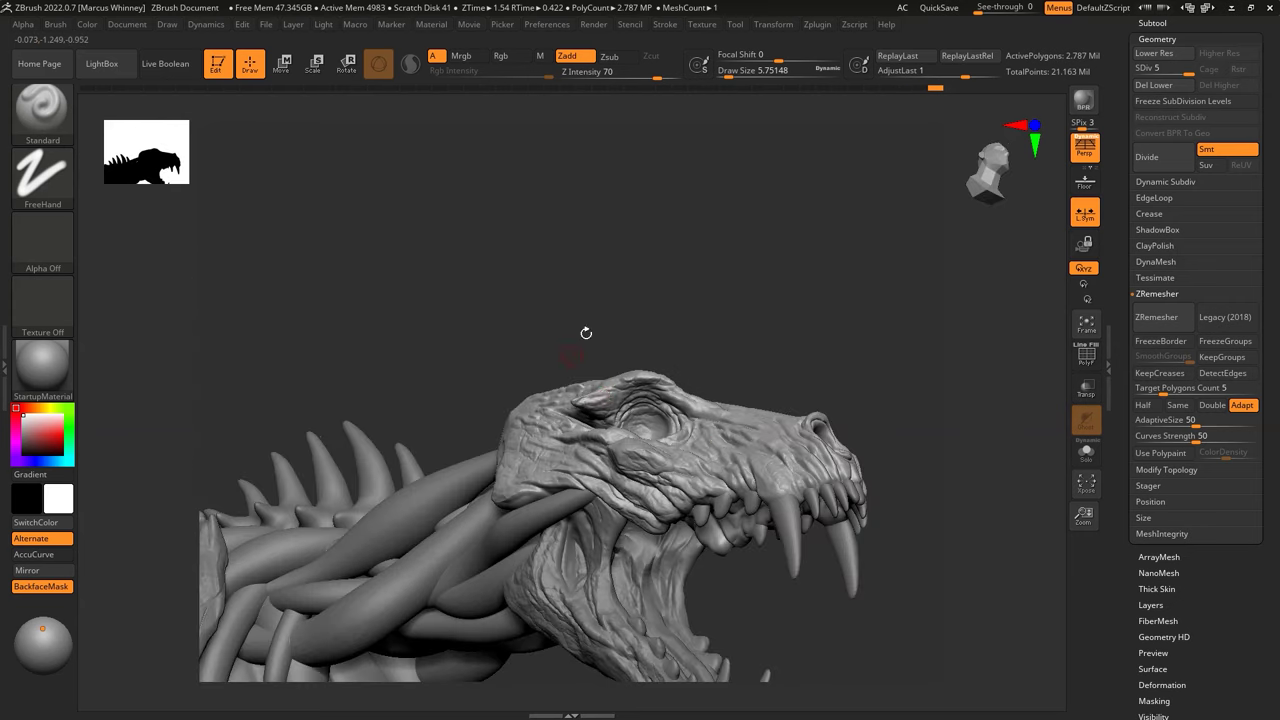
Step: Inspect the head and jaw from top-down and side-on angles
left_click_drag(586, 333, 522, 393)
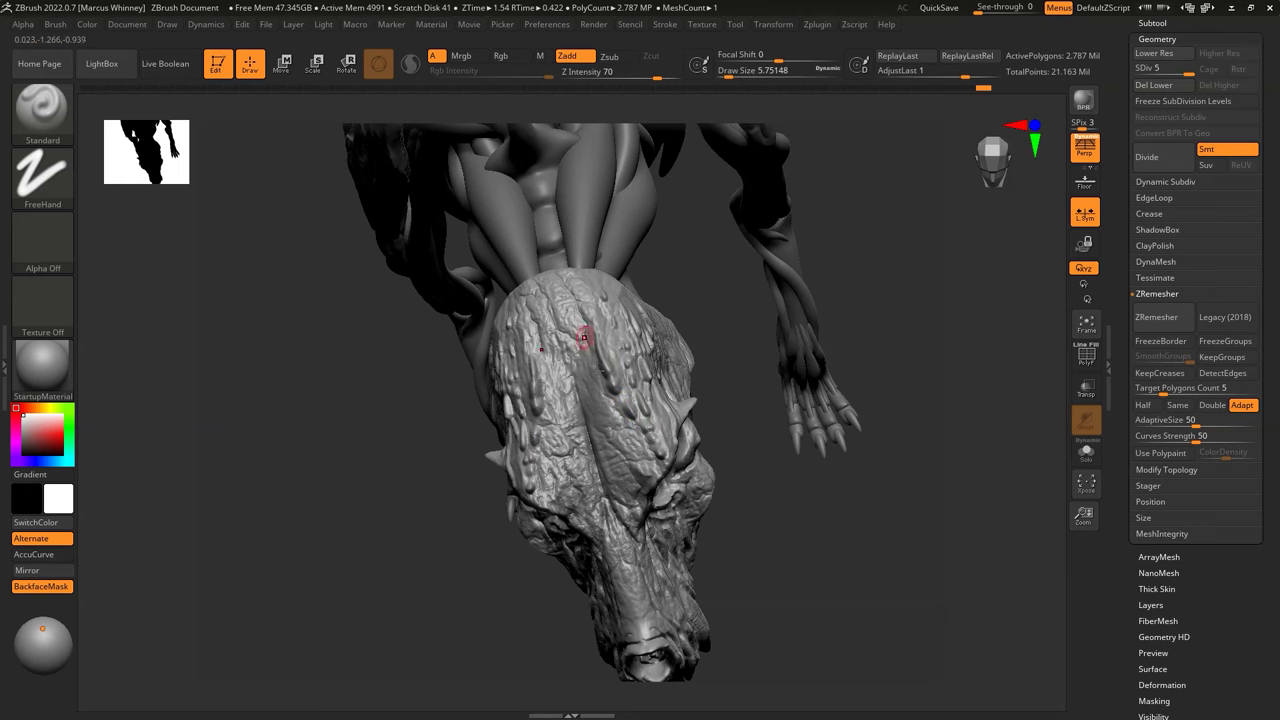
mouse_move(789, 331)
left_mouse_down()
mouse_move(811, 337)
mouse_move(731, 380)
left_mouse_up()
mouse_move(601, 446)
left_mouse_down()
mouse_move(803, 403)
mouse_move(718, 486)
mouse_move(825, 291)
mouse_move(686, 323)
mouse_move(729, 371)
mouse_move(708, 292)
mouse_move(767, 312)
left_mouse_up()
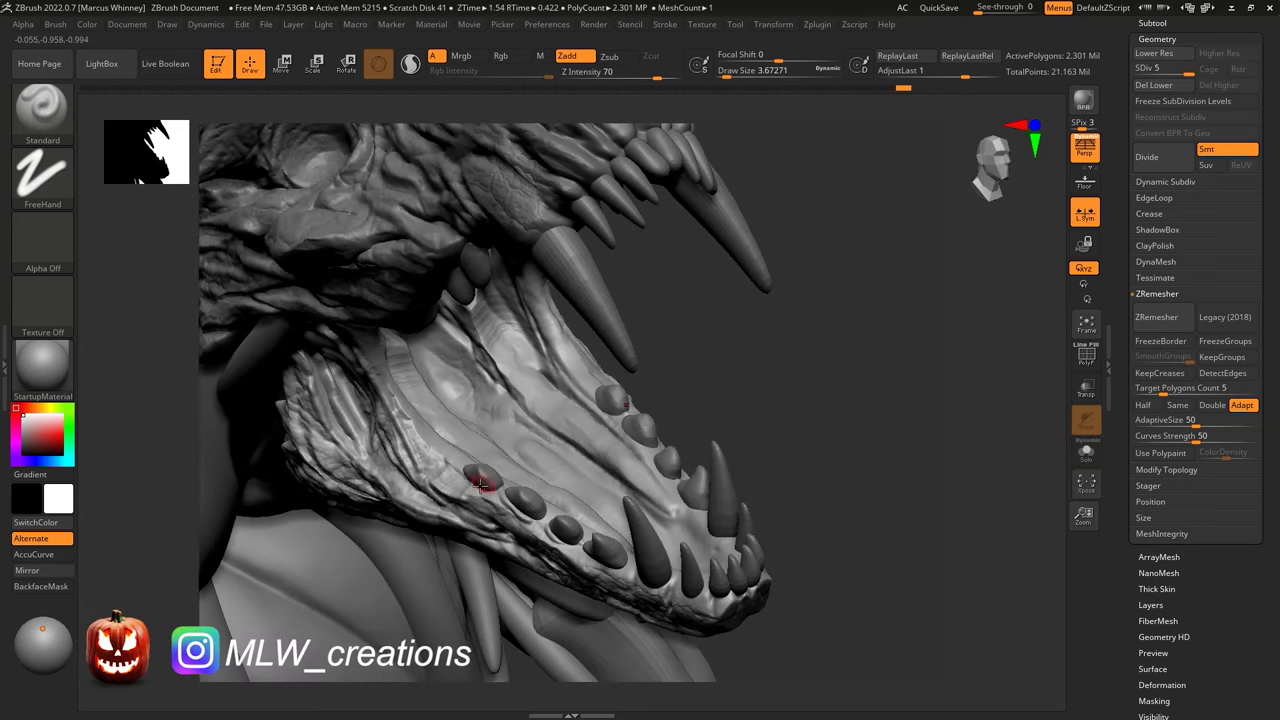
mouse_move(732, 444)
left_mouse_down()
mouse_move(624, 398)
mouse_move(626, 413)
left_mouse_up()
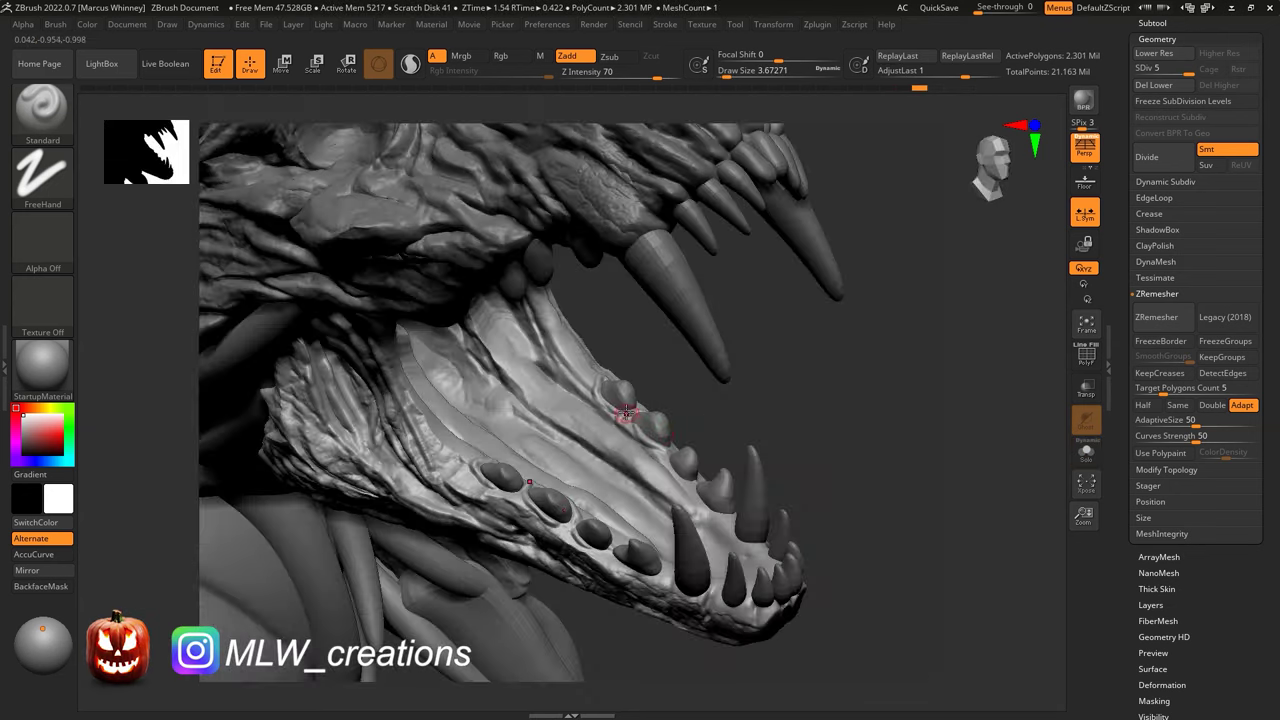
left_click_drag(693, 478, 748, 506)
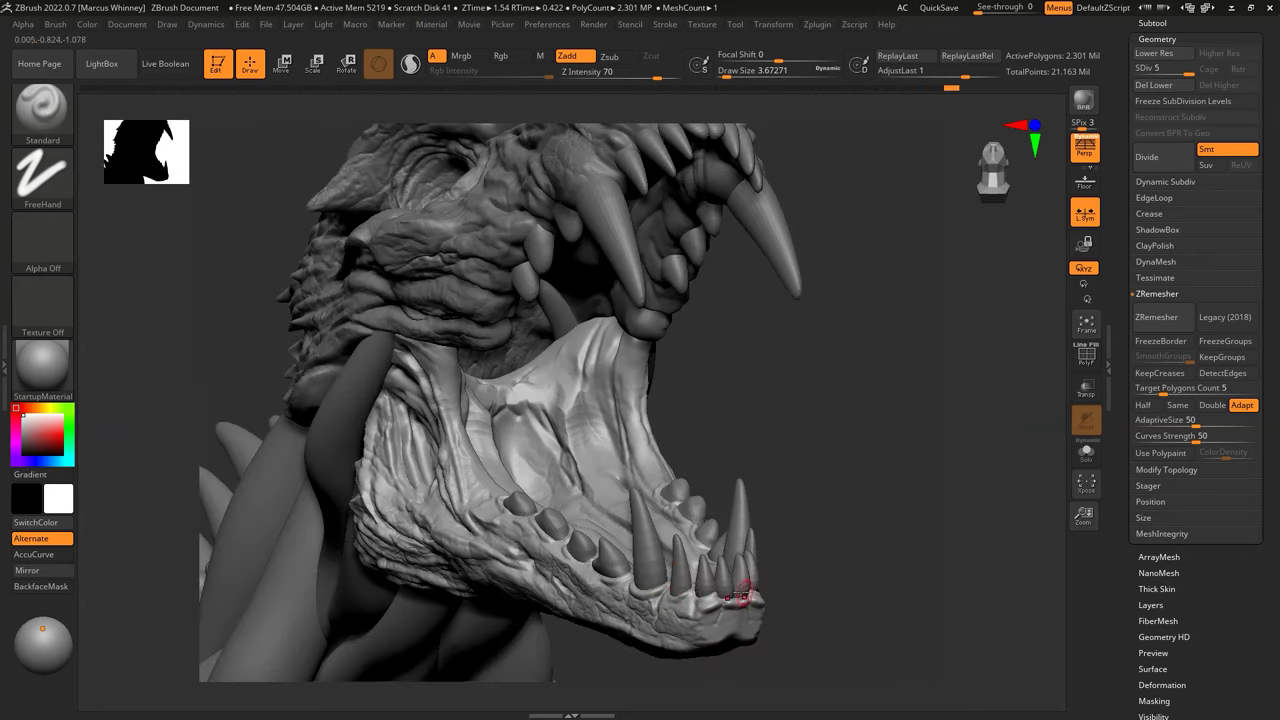
left_click_drag(627, 606, 522, 557)
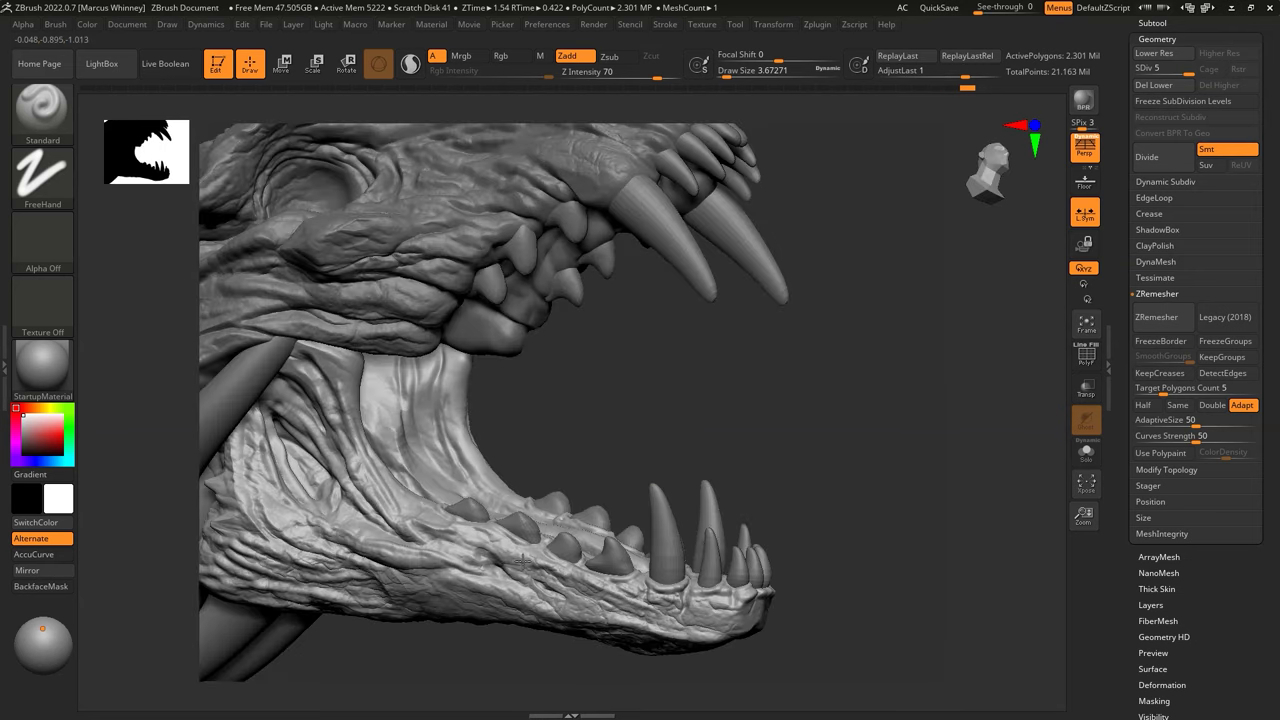
Step: Frame the dragon head, then Solo the throat part and rotate it
key("f")
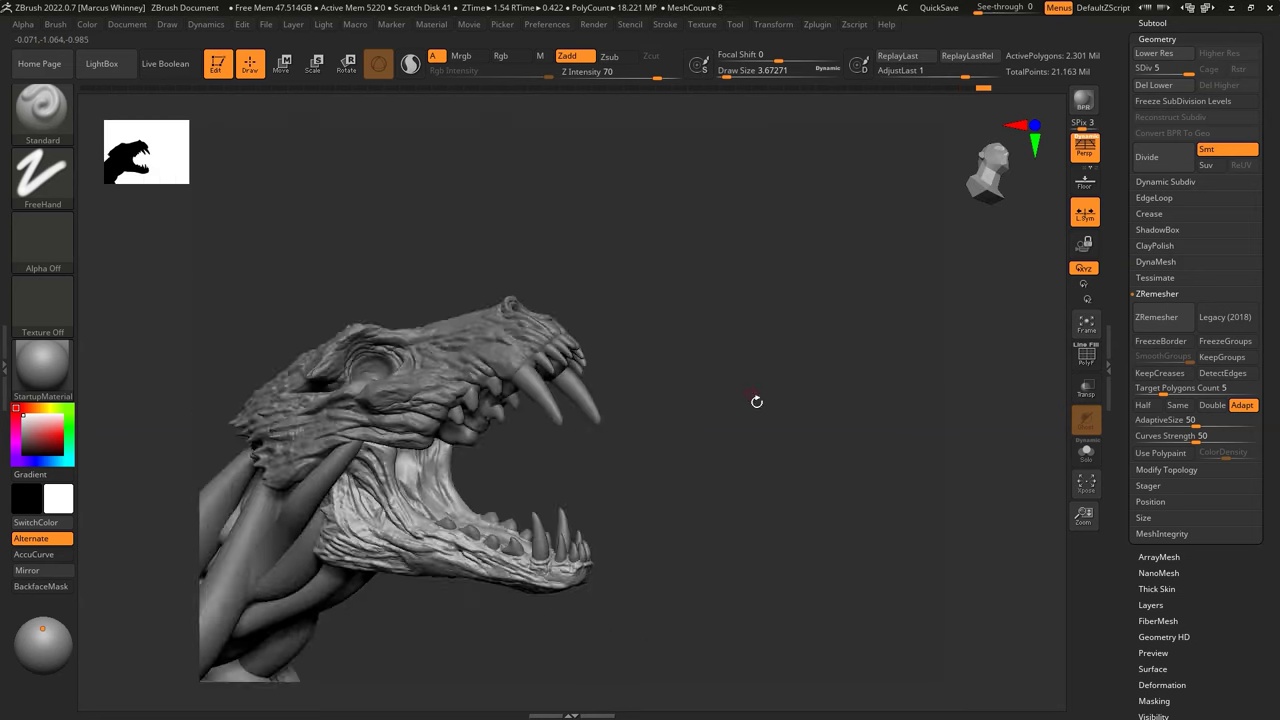
mouse_move(754, 400)
left_mouse_down()
mouse_move(729, 314)
mouse_move(826, 283)
mouse_move(710, 397)
left_mouse_up()
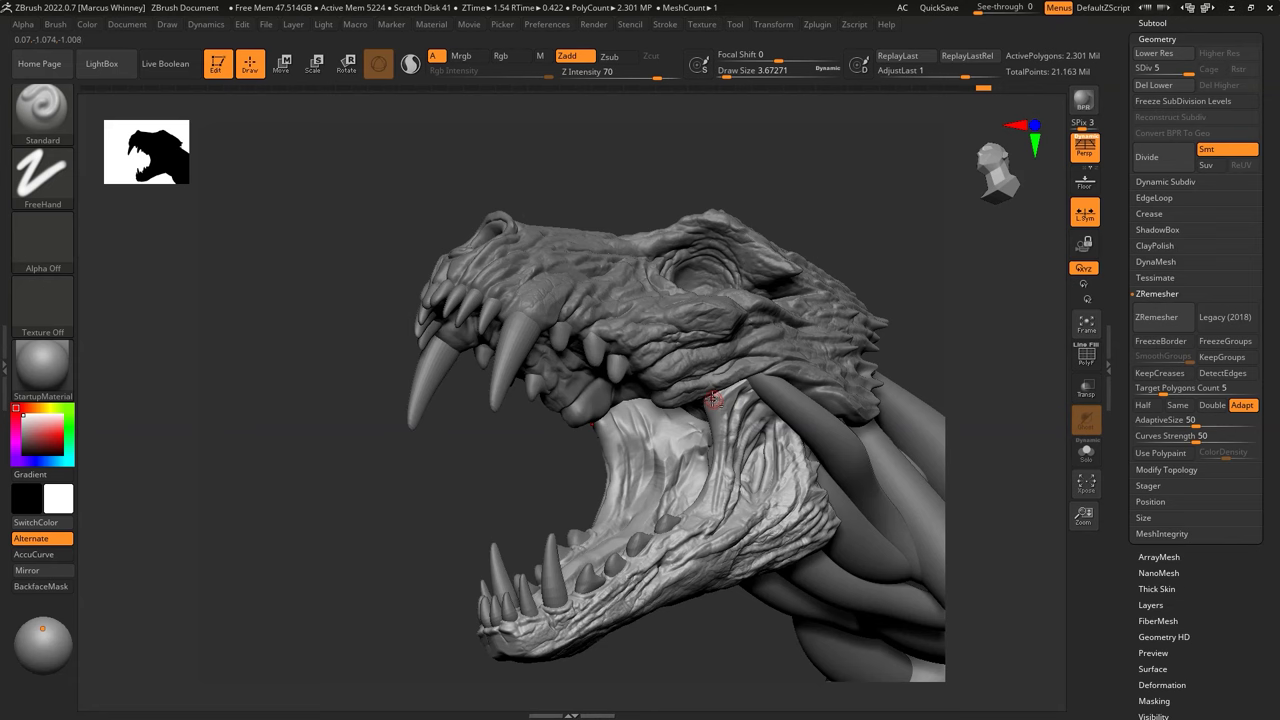
mouse_move(720, 478)
left_mouse_down()
mouse_move(848, 246)
mouse_move(600, 240)
left_mouse_up()
left_click(1086, 452)
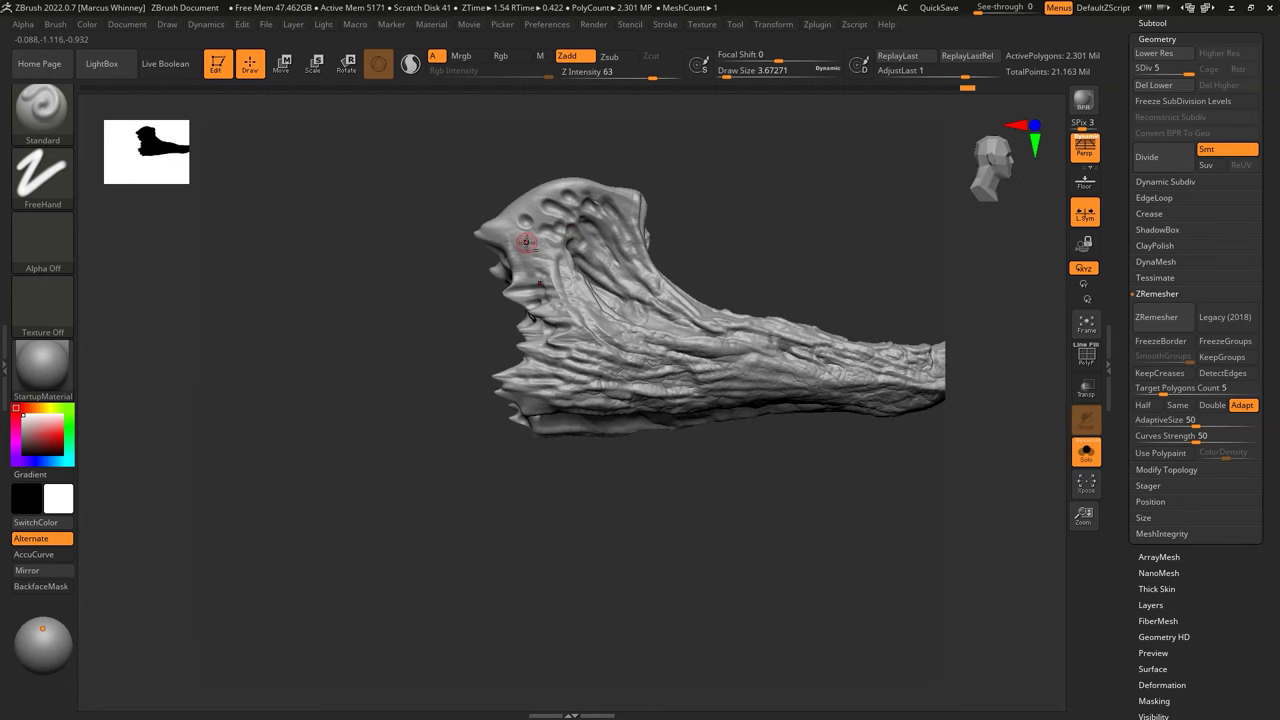
left_click_drag(492, 228, 713, 176)
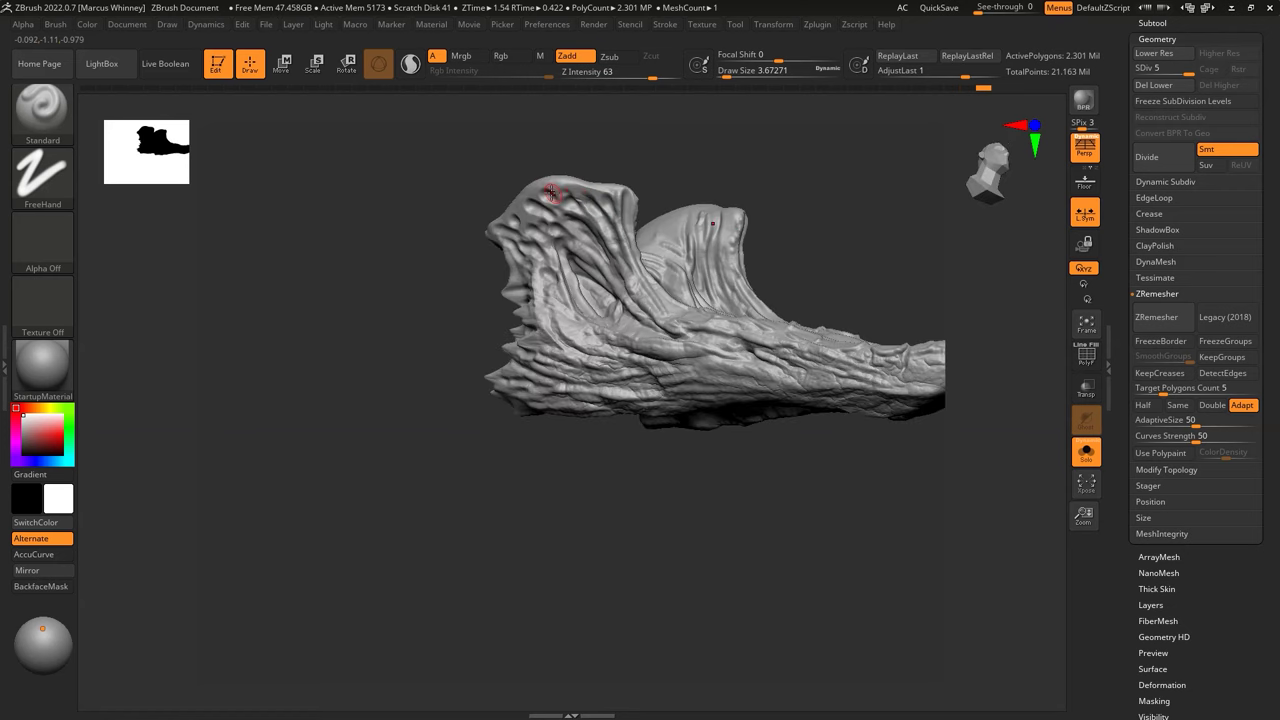
left_click_drag(549, 252, 602, 228)
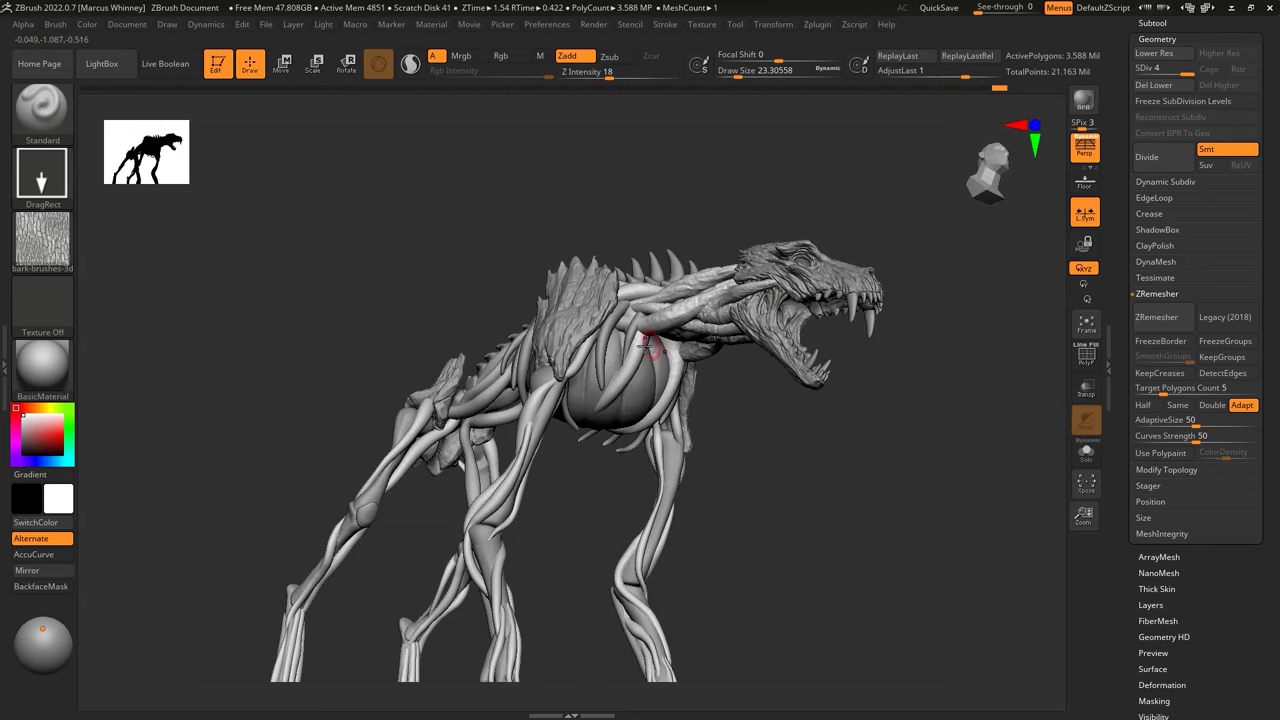
Step: Subdivide the creature to about 14.3 million polygons with Ctrl+D
key("ctrl+d")
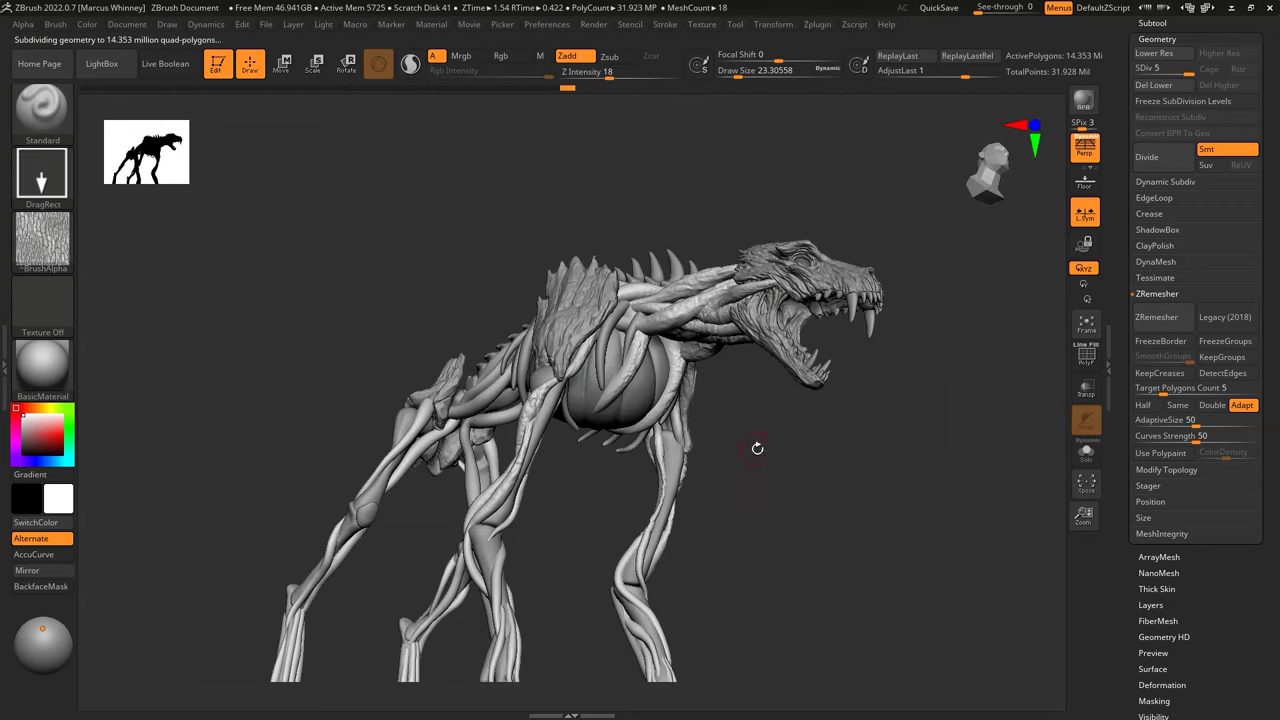
left_click_drag(724, 486, 612, 312)
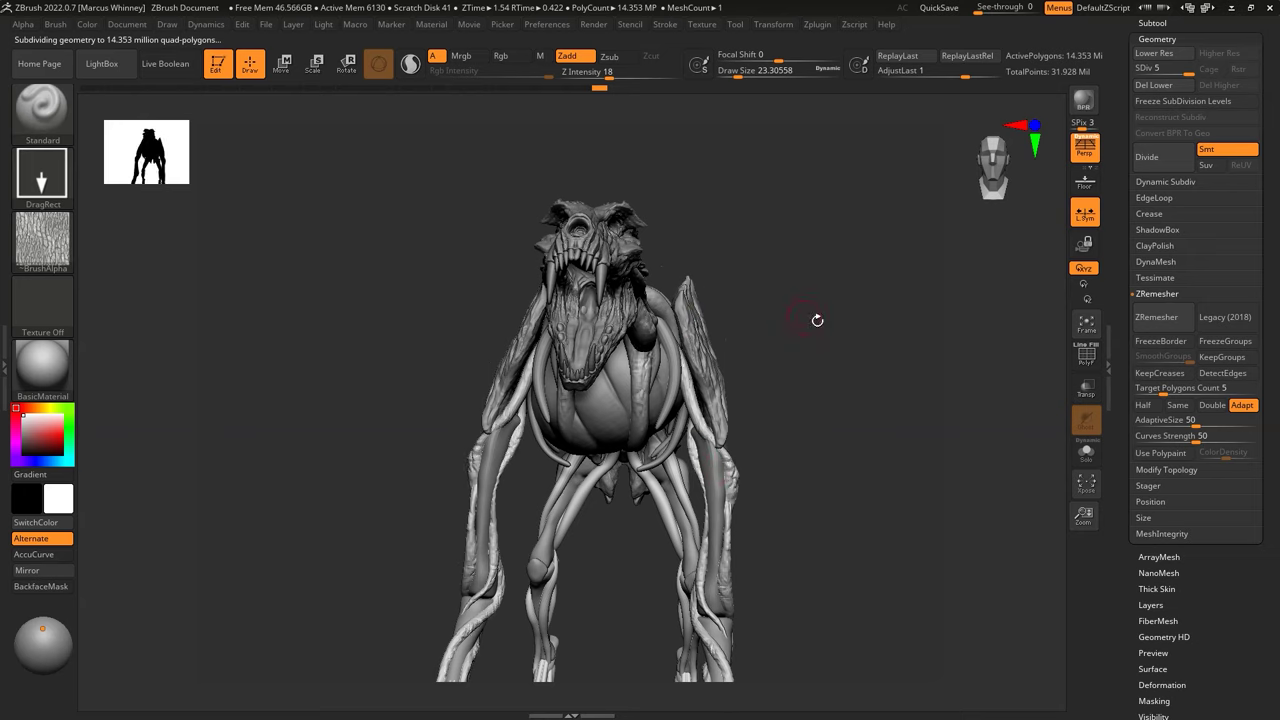
mouse_move(866, 388)
left_mouse_down()
mouse_move(886, 483)
mouse_move(830, 311)
left_mouse_up()
left_click_drag(868, 446, 884, 419)
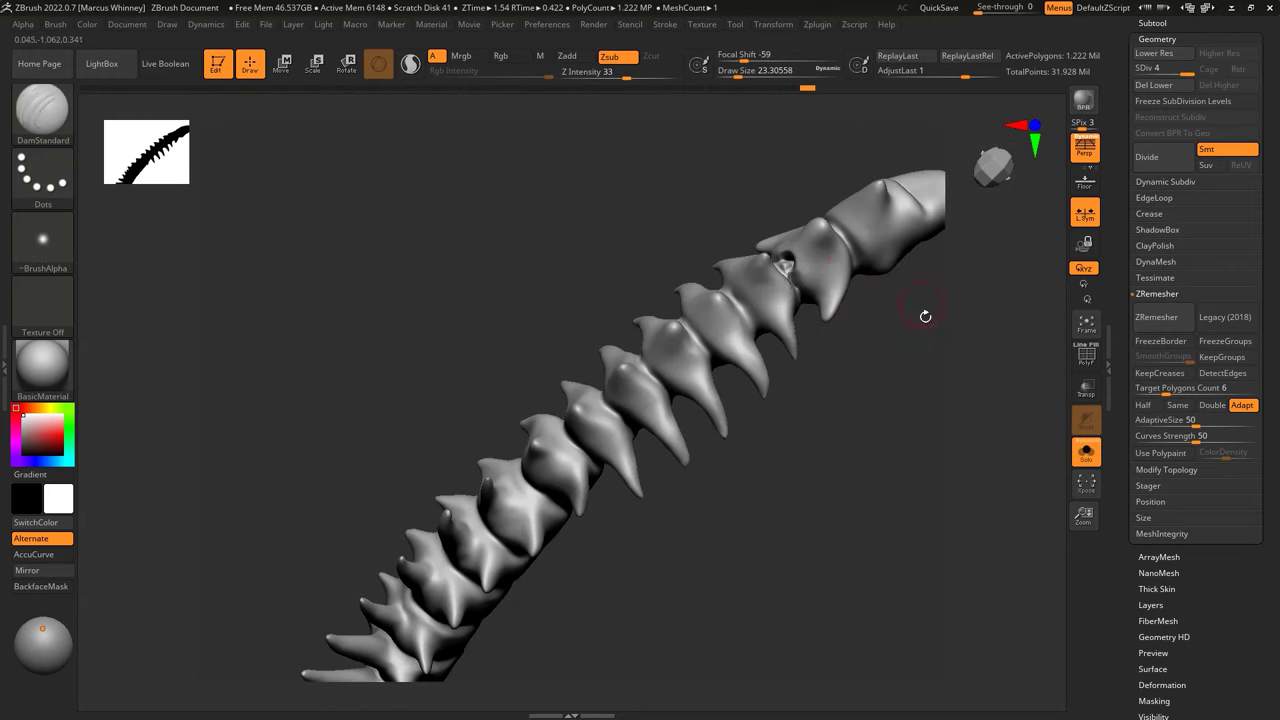
left_click_drag(862, 270, 690, 315)
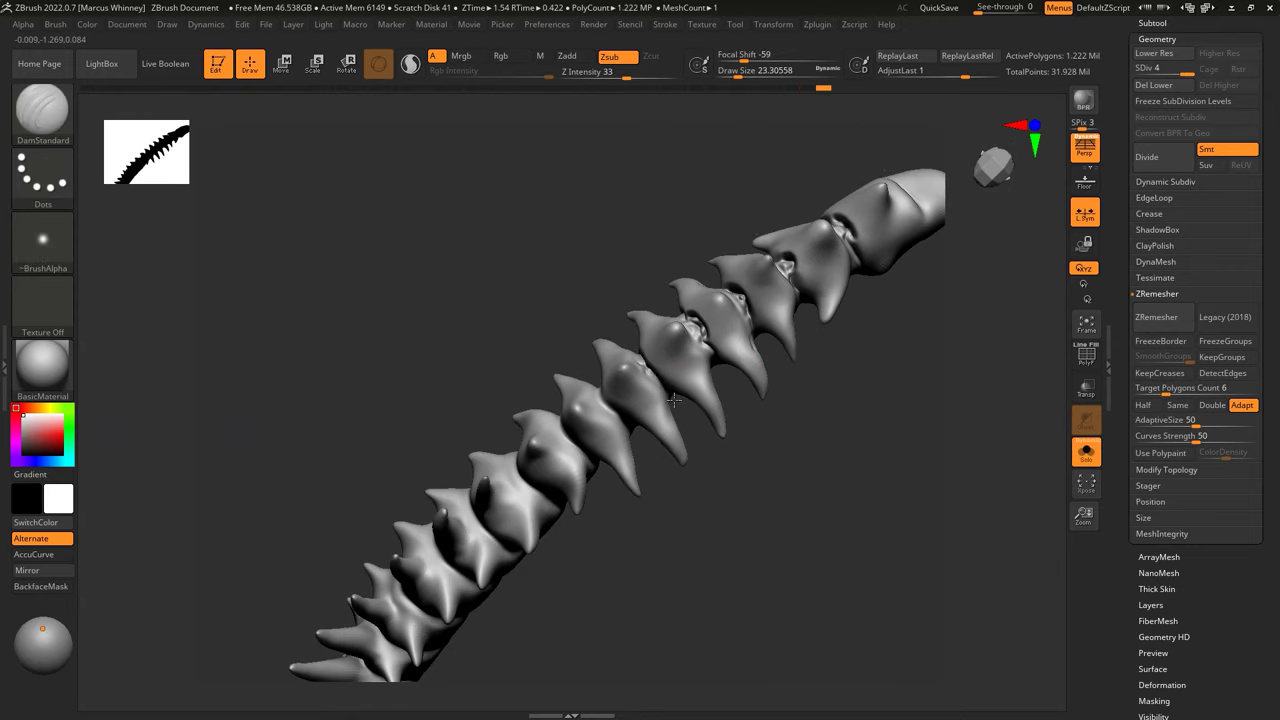
Step: Bring the spine's spikes into view and switch to the TrimDynamic brush
left_click_drag(674, 400, 690, 376)
mouse_move(605, 393)
right_mouse_down()
mouse_move(680, 460)
mouse_move(802, 492)
mouse_move(771, 466)
mouse_move(757, 399)
right_mouse_up()
right_click_drag(699, 451, 790, 369)
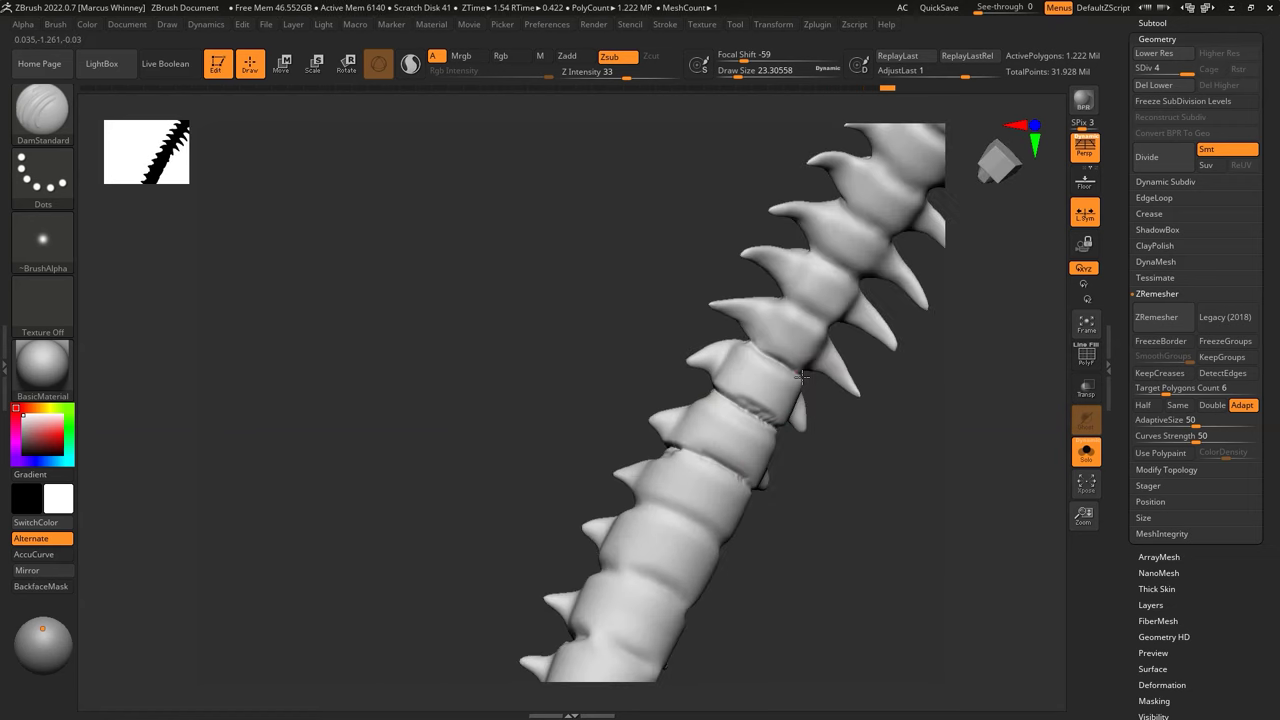
right_click_drag(831, 268, 833, 259)
right_click_drag(882, 433, 758, 349)
key("b")
key("t")
key("d")
Step: Refine the spine's spikes with DamStandard, working along its side
mouse_move(675, 314)
right_mouse_down()
mouse_move(648, 300)
mouse_move(658, 404)
right_mouse_up()
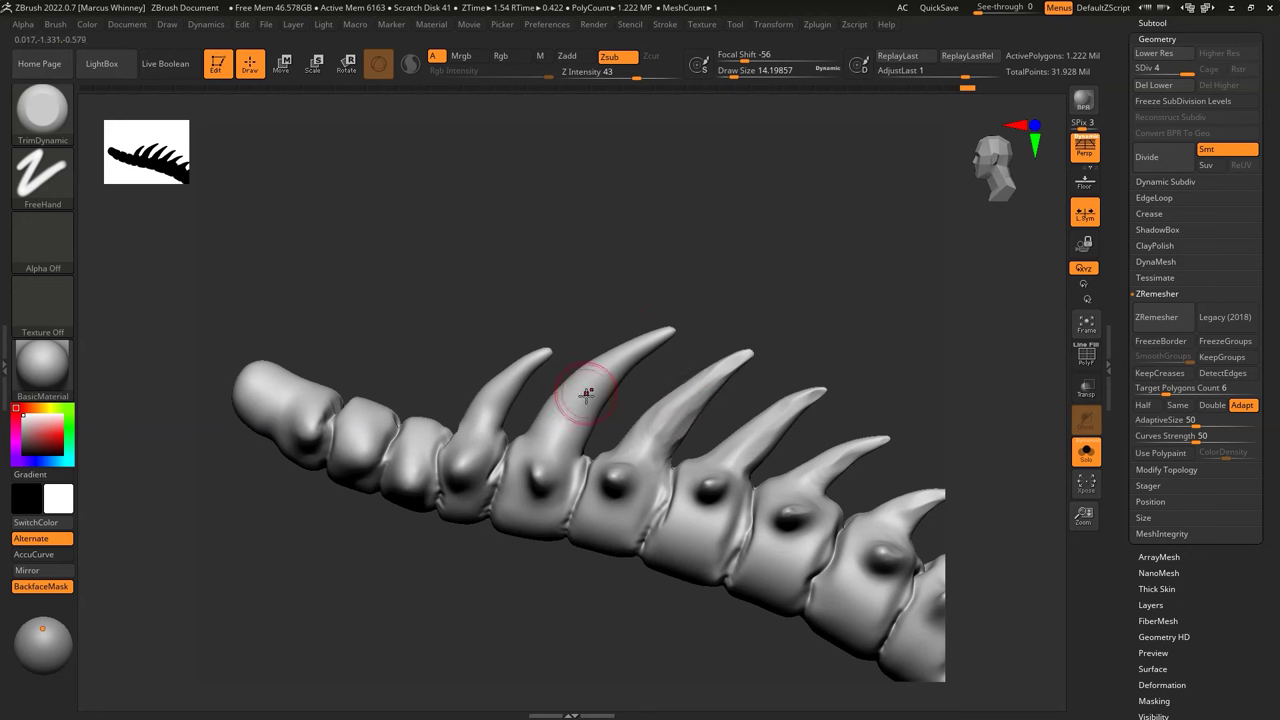
right_click_drag(467, 438, 506, 413)
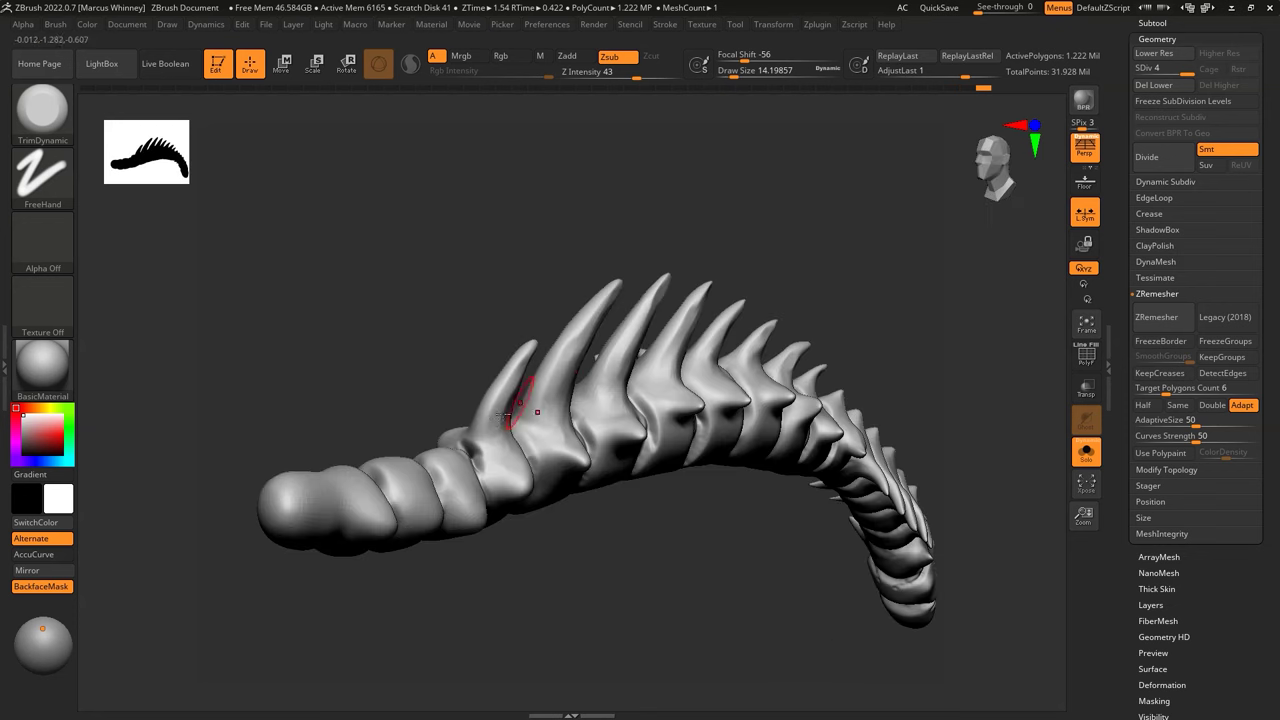
right_click_drag(868, 285, 837, 346)
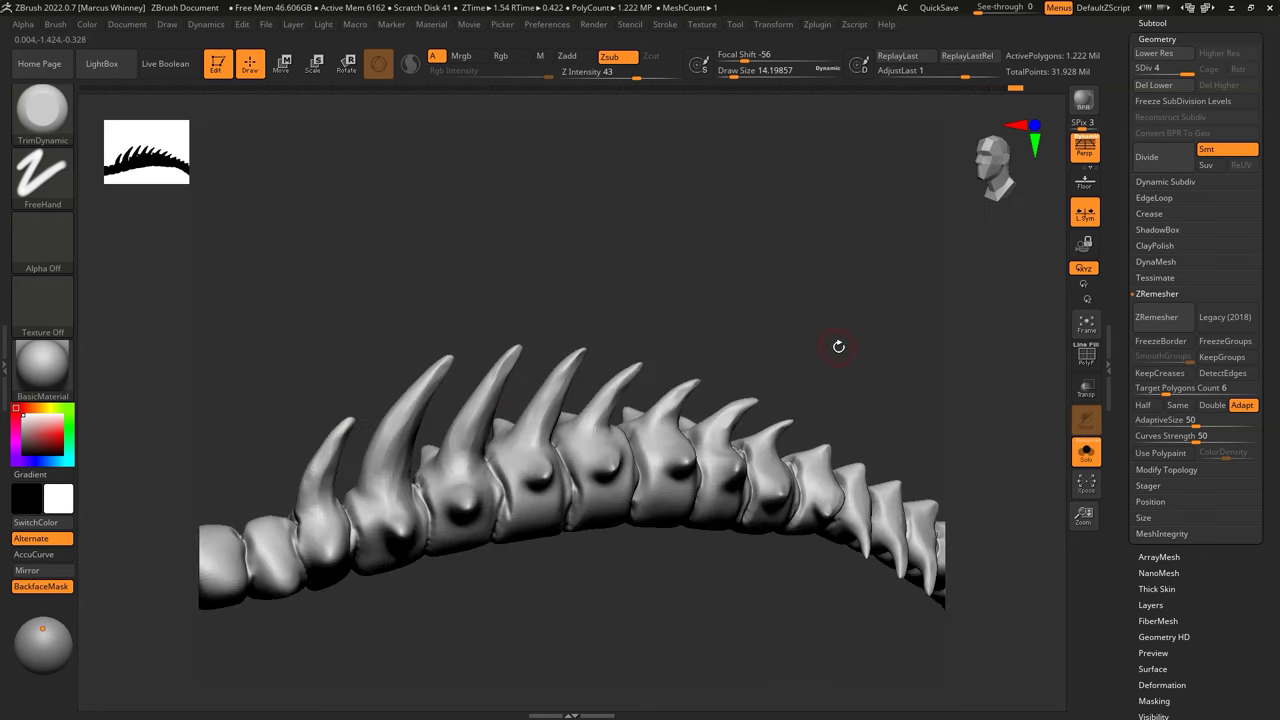
key("b")
key("d")
key("s")
mouse_move(565, 447)
right_mouse_down()
mouse_move(560, 430)
mouse_move(505, 402)
right_mouse_up()
right_click_drag(437, 429, 704, 459)
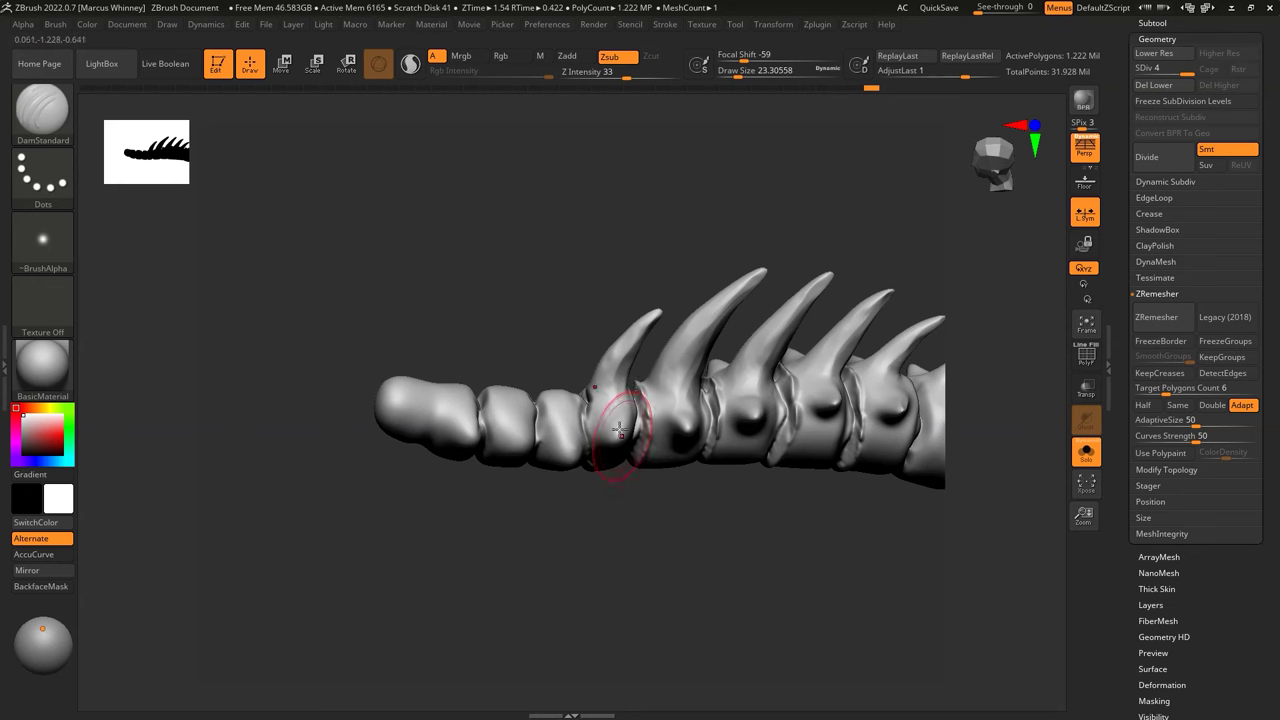
right_click_drag(565, 432, 552, 521)
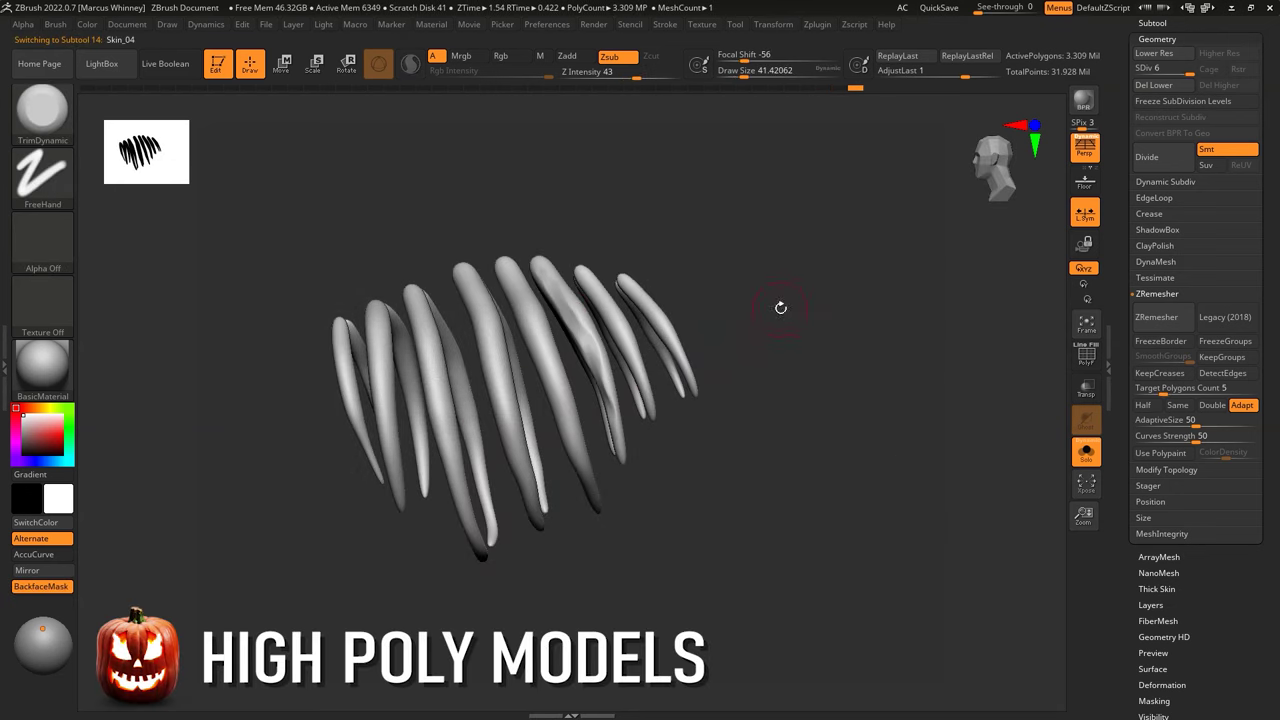
Step: Check the ribs and dragon head from several angles
right_click_drag(781, 307, 590, 340)
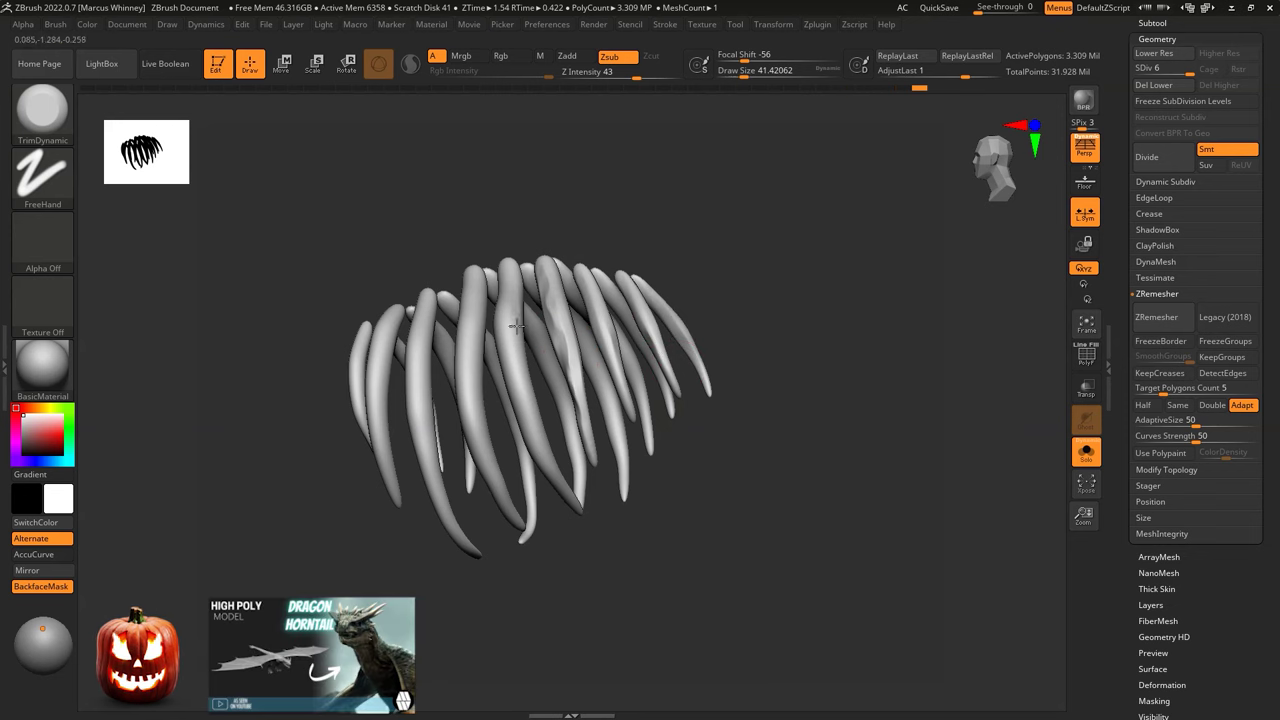
mouse_move(514, 326)
right_mouse_down()
mouse_move(529, 400)
mouse_move(563, 377)
mouse_move(428, 228)
right_mouse_up()
mouse_move(460, 300)
right_mouse_down()
mouse_move(561, 514)
mouse_move(516, 330)
right_mouse_up()
mouse_move(534, 191)
right_mouse_down()
mouse_move(414, 223)
mouse_move(429, 271)
right_mouse_up()
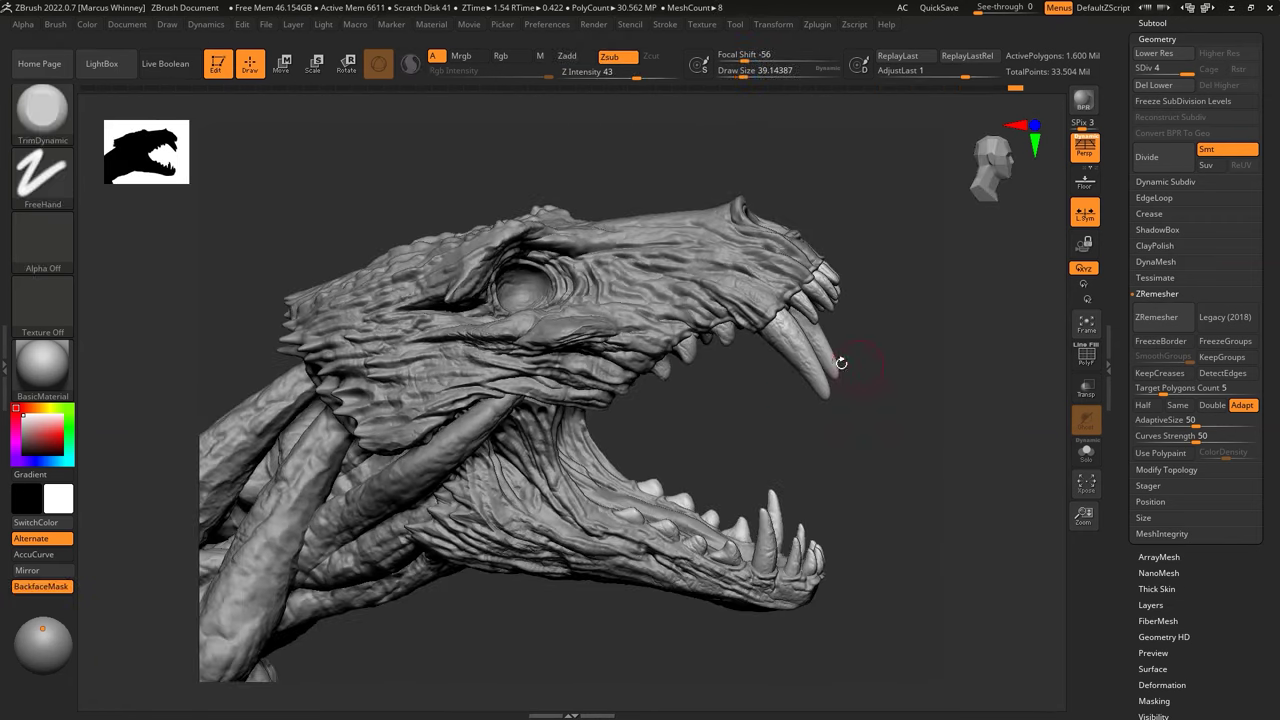
left_click_drag(757, 547, 697, 336)
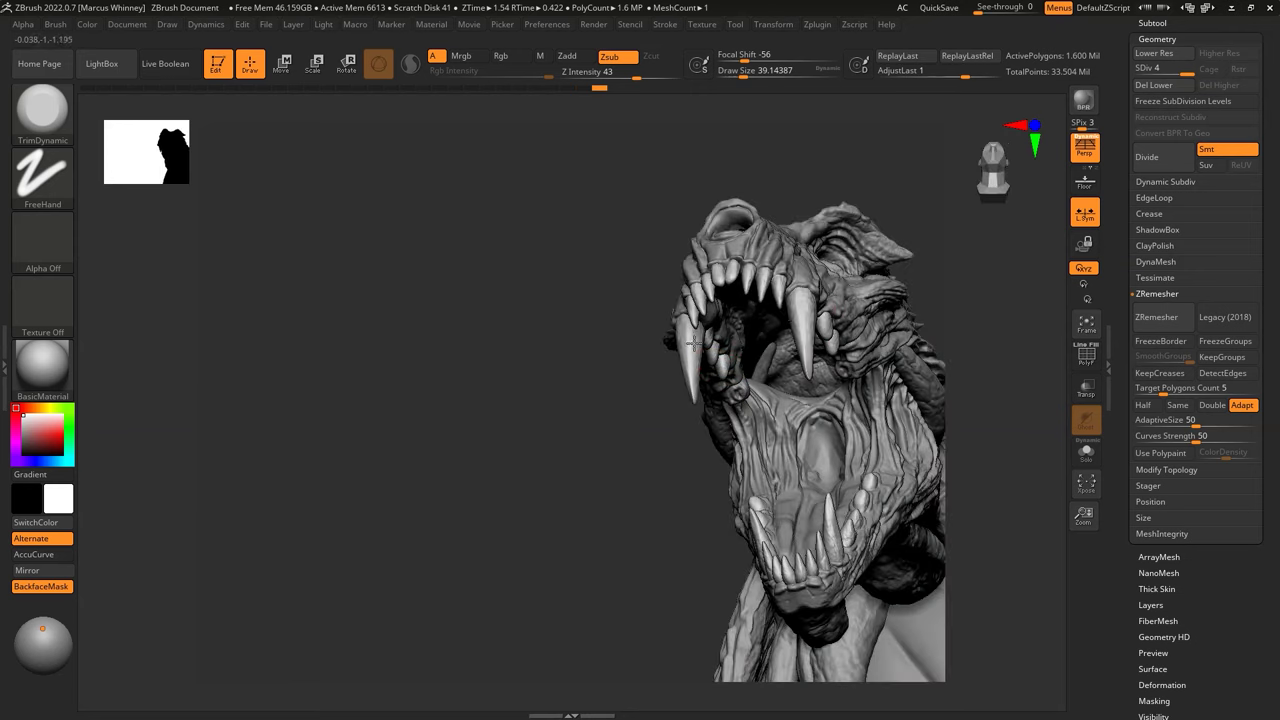
left_click_drag(795, 303, 871, 319)
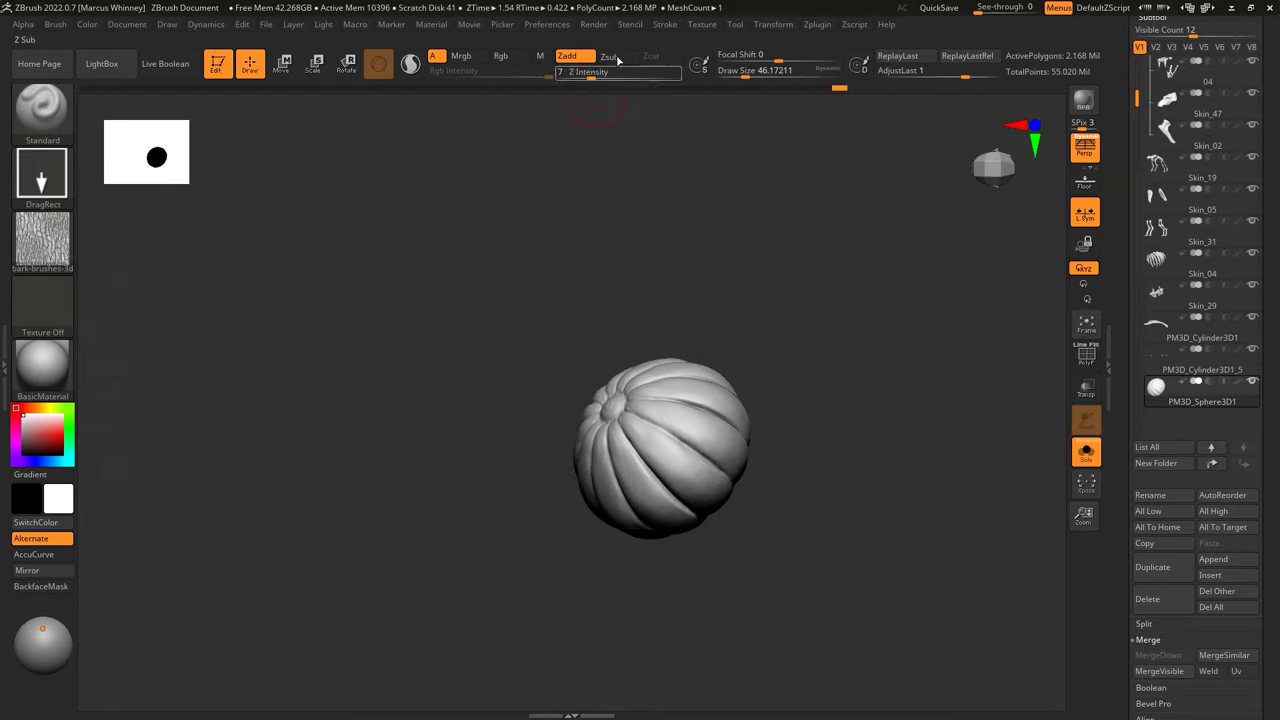
Step: Texture the pumpkin's top around its stem, then turn Solo off to show all parts
mouse_move(707, 440)
right_mouse_down()
mouse_move(779, 408)
mouse_move(785, 422)
mouse_move(814, 314)
mouse_move(774, 421)
mouse_move(790, 390)
mouse_move(770, 250)
mouse_move(894, 297)
mouse_move(820, 440)
mouse_move(892, 382)
right_mouse_up()
mouse_move(771, 268)
right_mouse_down()
mouse_move(920, 491)
mouse_move(640, 430)
mouse_move(558, 433)
right_mouse_up()
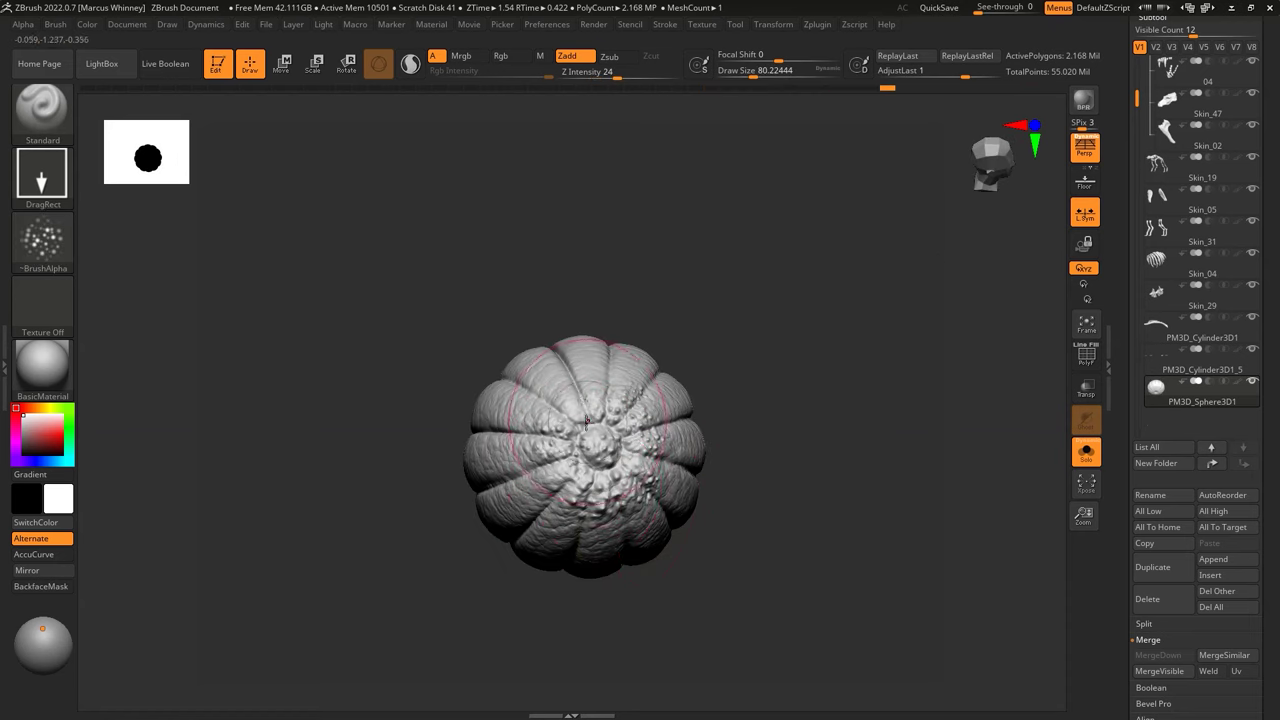
mouse_move(792, 490)
right_mouse_down()
mouse_move(900, 460)
mouse_move(895, 383)
mouse_move(582, 414)
right_mouse_up()
left_click(1085, 452)
Step: Make Skin_19 the active subtool and switch to the Move brush
key("space")
left_click(582, 414, "alt")
key("b")
key("m")
key("v")
mouse_move(591, 134)
right_mouse_down()
mouse_move(623, 206)
mouse_move(578, 245)
mouse_move(598, 272)
right_mouse_up()
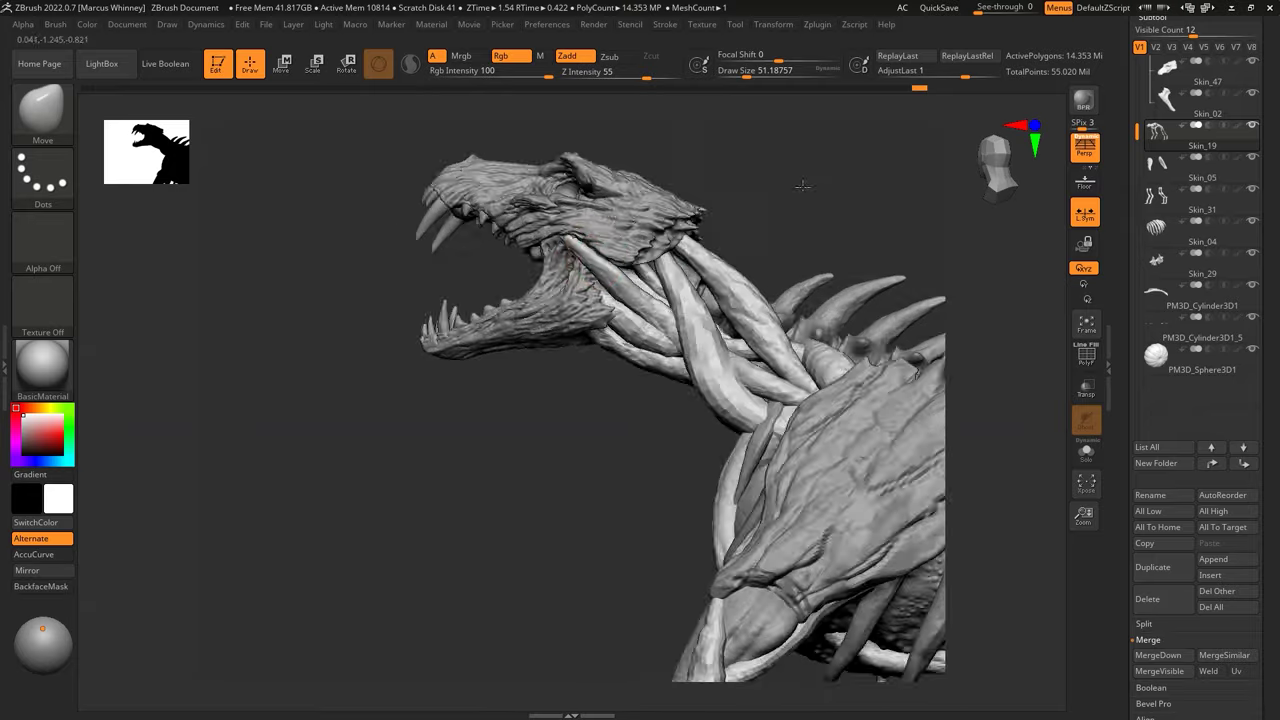
Step: Draw a CurveTube vine over the ribcage, then solo and mask the hook-shaped vine
mouse_move(818, 160)
right_mouse_down()
mouse_move(716, 158)
mouse_move(645, 212)
mouse_move(686, 129)
mouse_move(663, 120)
mouse_move(737, 129)
mouse_move(632, 207)
mouse_move(670, 207)
right_mouse_up()
right_click_drag(771, 184, 676, 257)
right_click_drag(764, 231, 676, 188)
key("space")
key("space")
key("ctrl+shift+s")
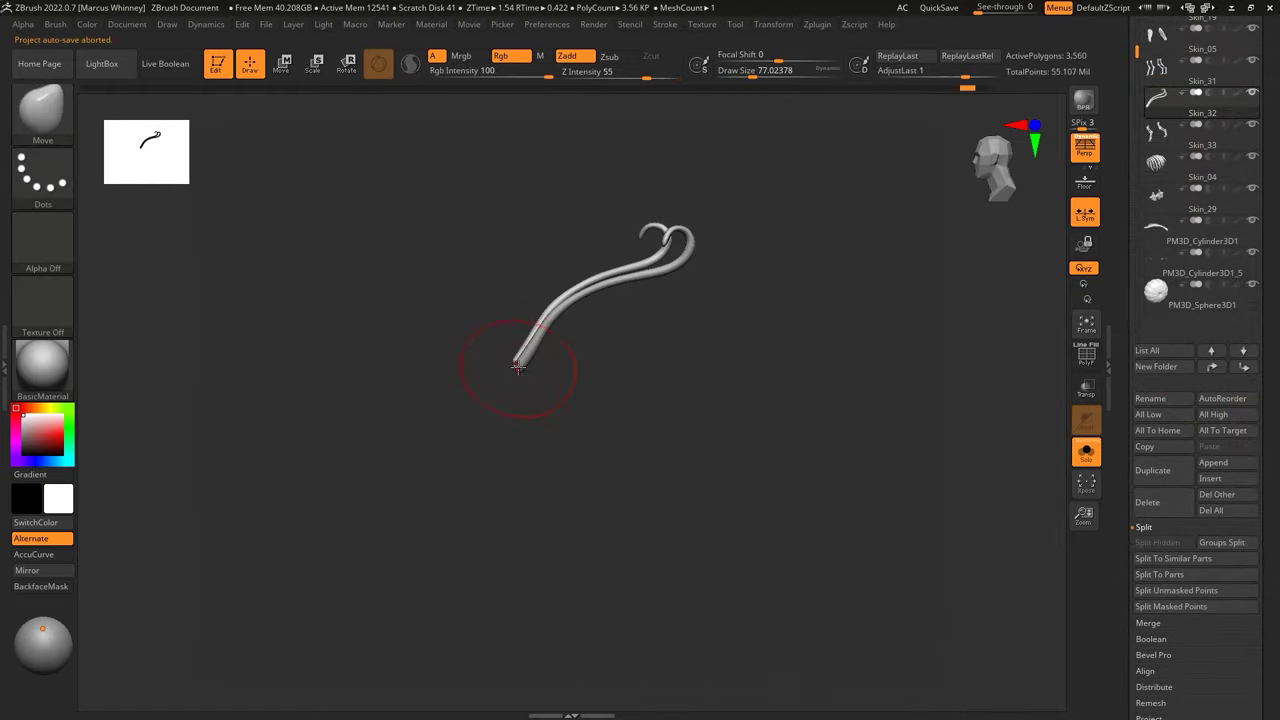
key("ctrl")
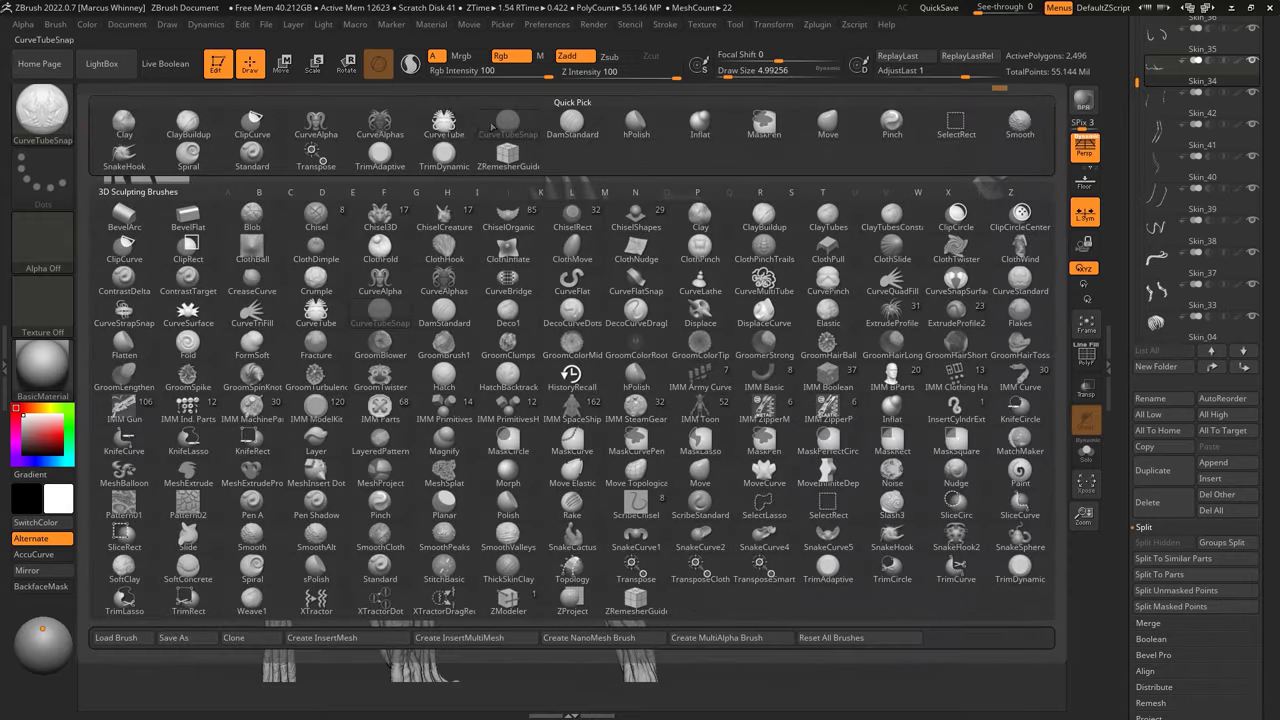
Step: Close in on the ribcage and spine and pick a dark red-brown paint colour
left_click_drag(821, 493, 606, 290)
left_click_drag(710, 482, 521, 233)
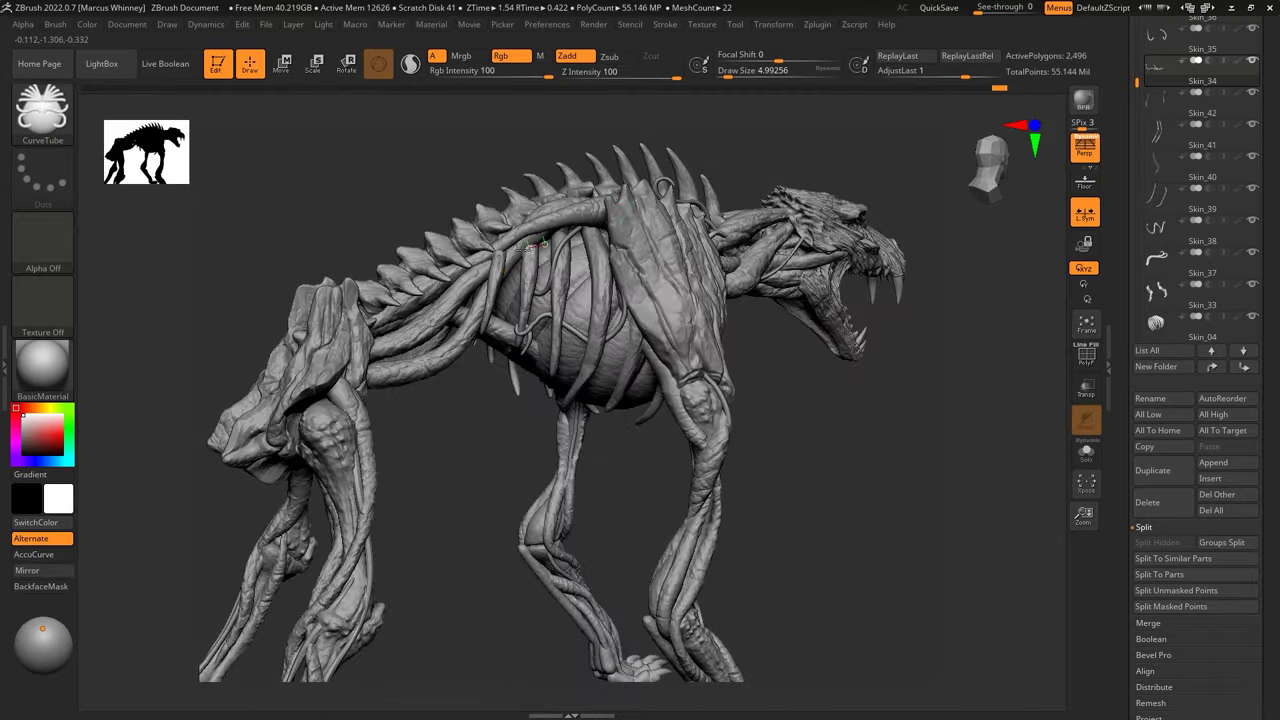
mouse_move(460, 474)
left_mouse_down()
mouse_move(584, 329)
mouse_move(691, 361)
left_mouse_up()
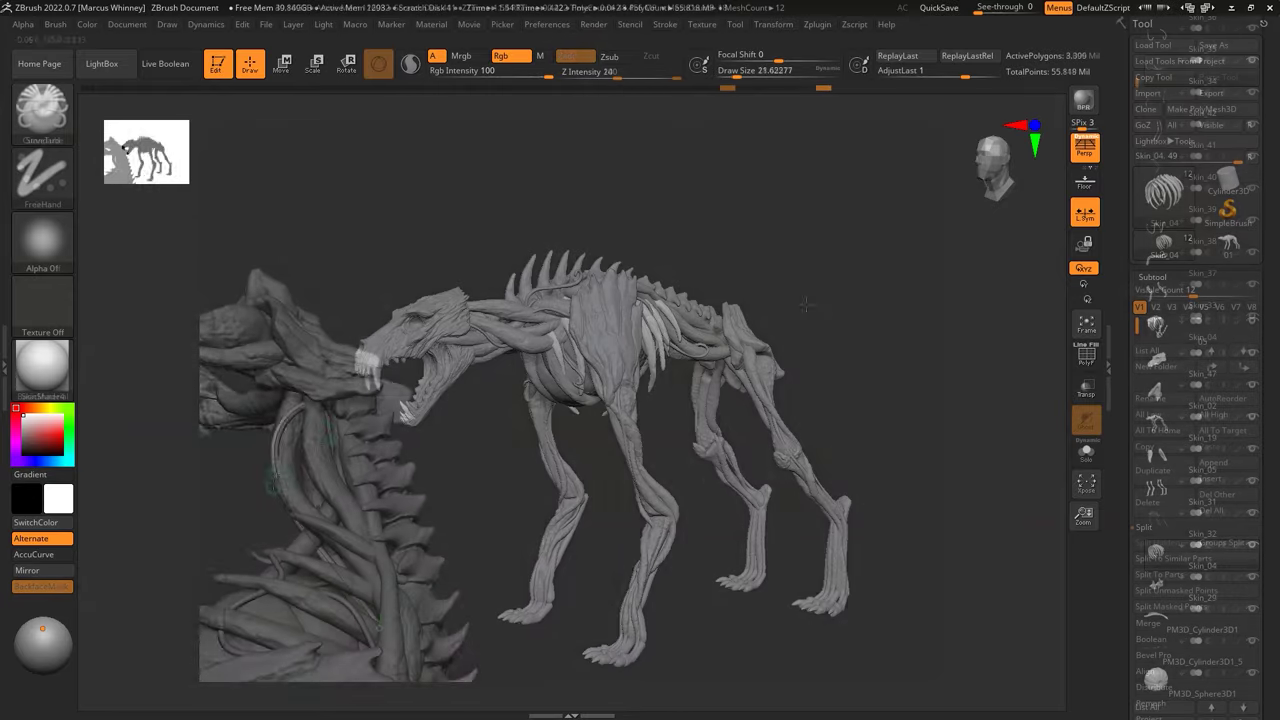
left_click(29, 448)
Step: Activate the jaw Skin_47, legs Skin_31 and Skin_19 subtools, shifting the paint colour to brown
left_click(432, 388, "alt")
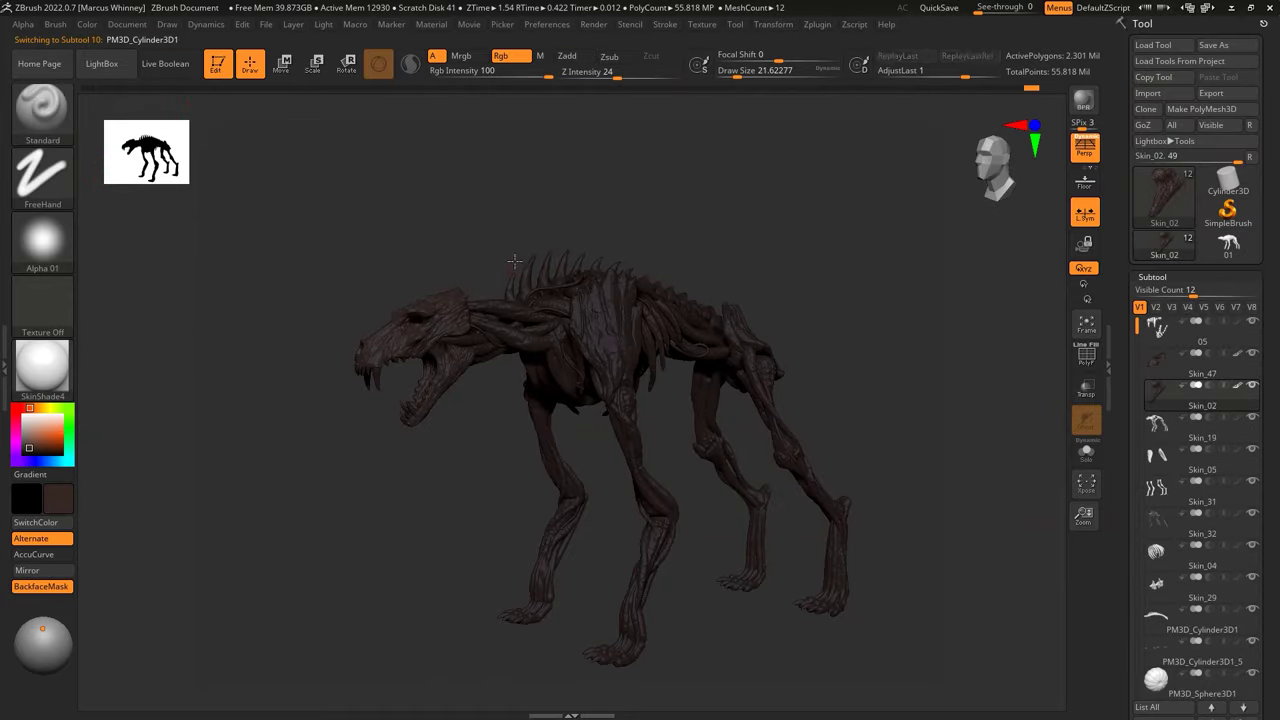
left_click(802, 363, "alt")
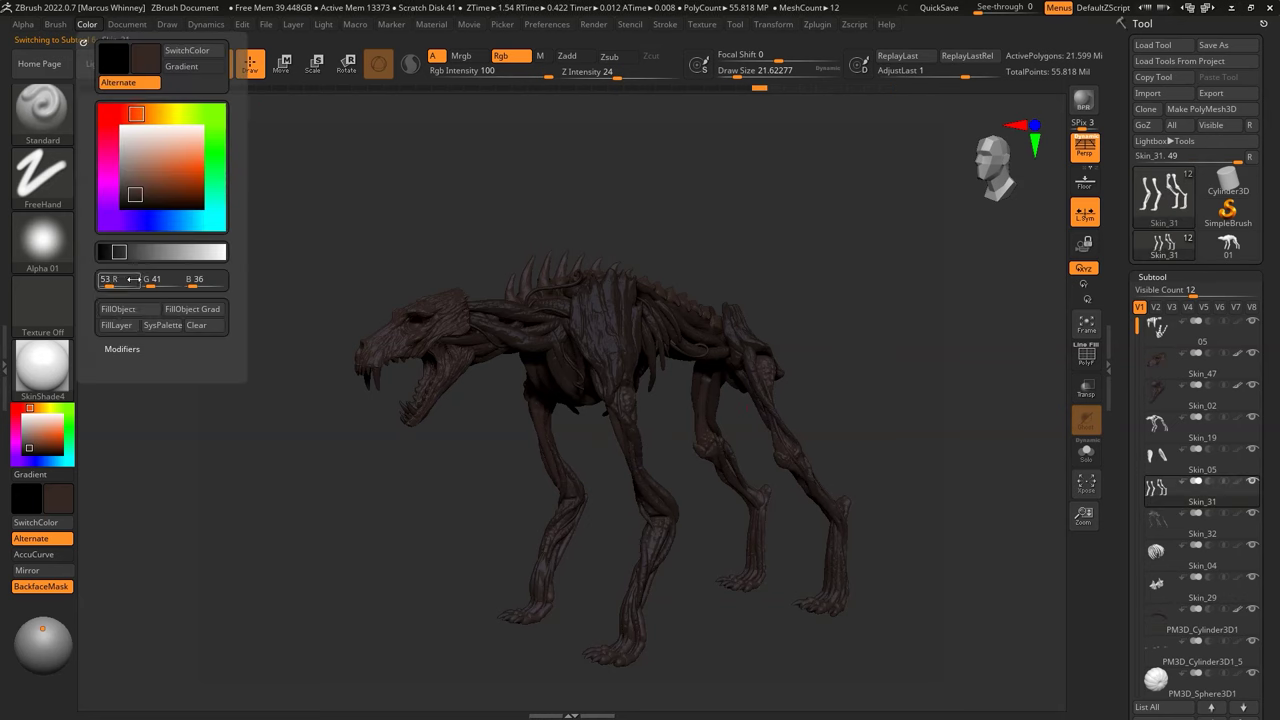
left_click(695, 412, "alt")
left_click(60, 409)
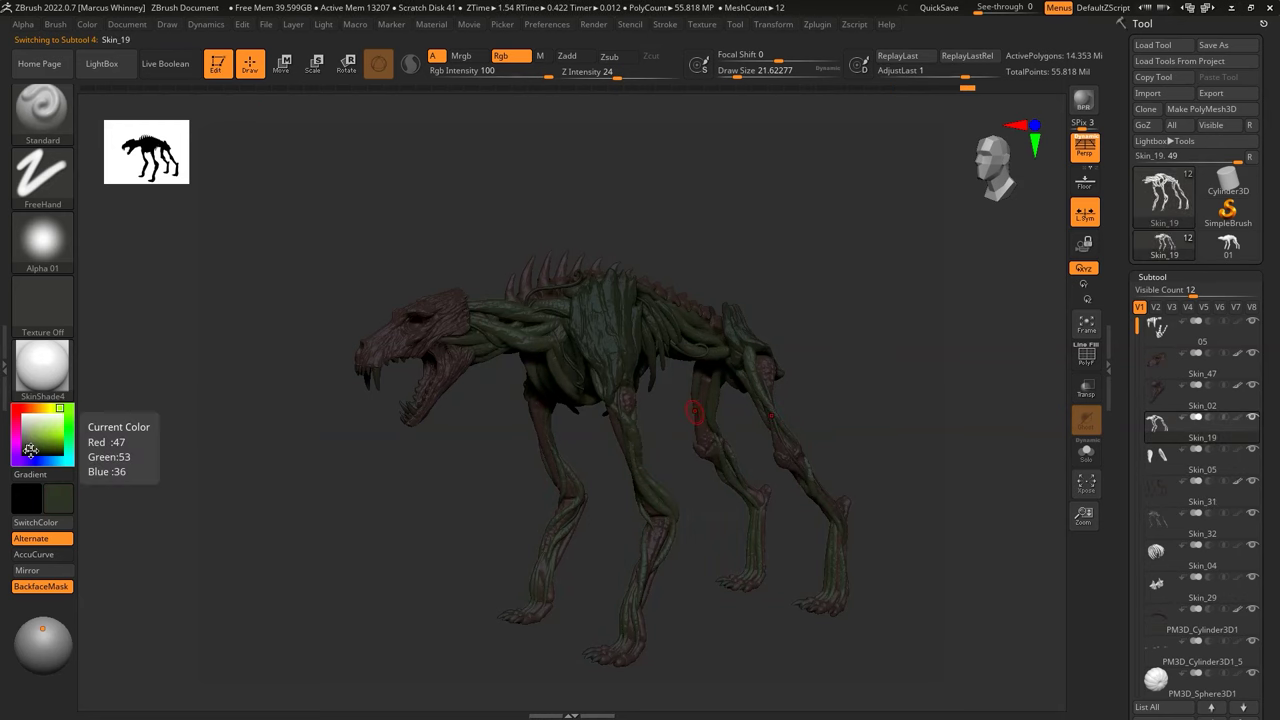
left_click(33, 408)
left_click(87, 24)
Step: Make Skin_05 active and sample a dark brown from the model with C
left_click(606, 330, "alt")
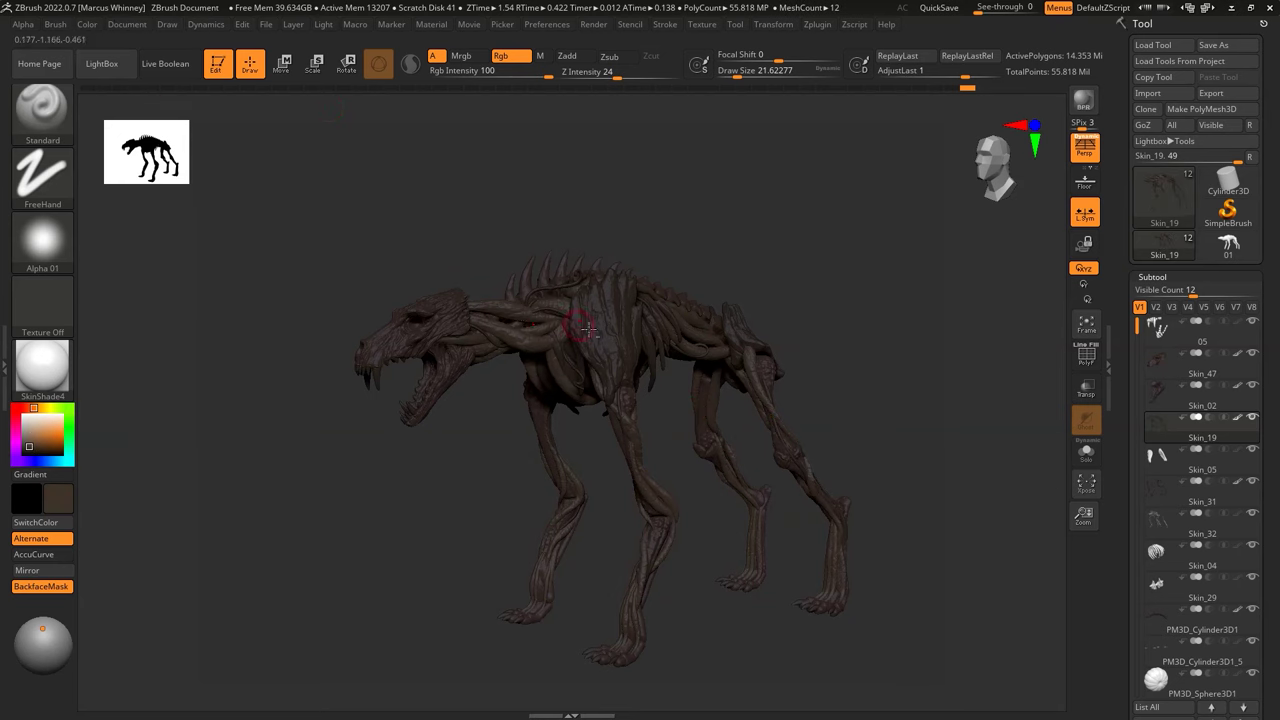
left_click(374, 376, "alt")
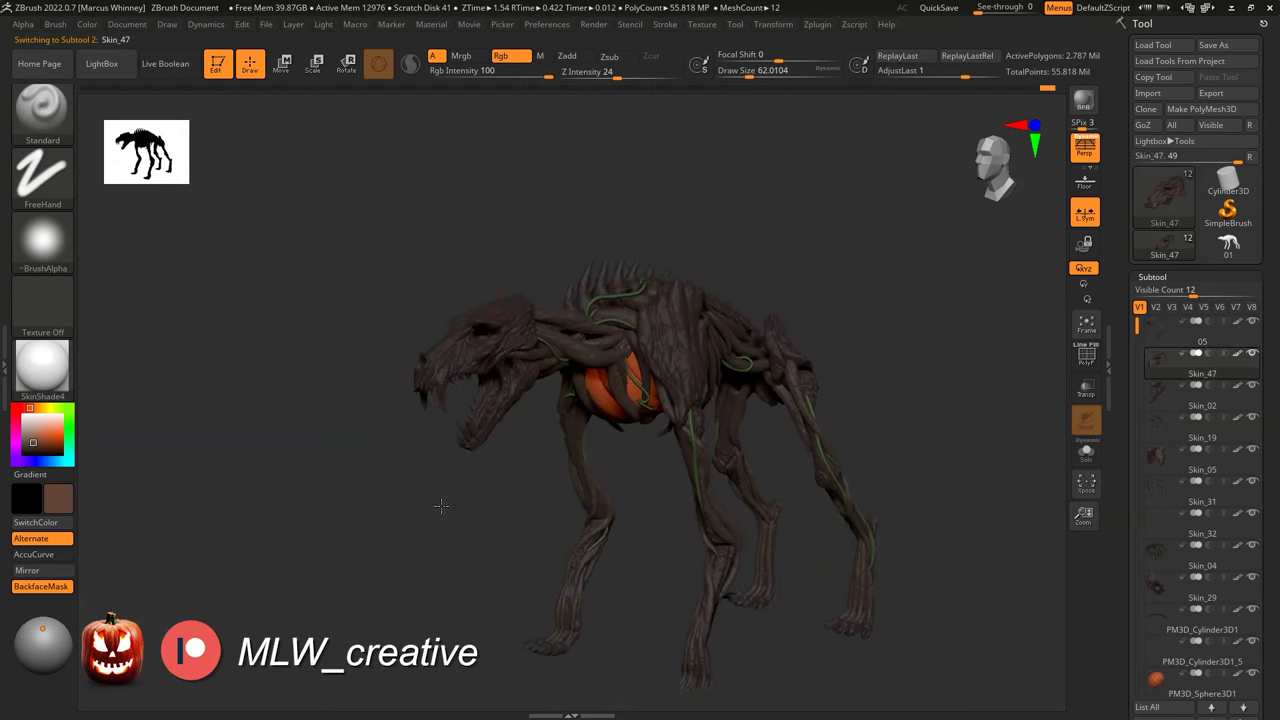
left_click(29, 448)
key("space")
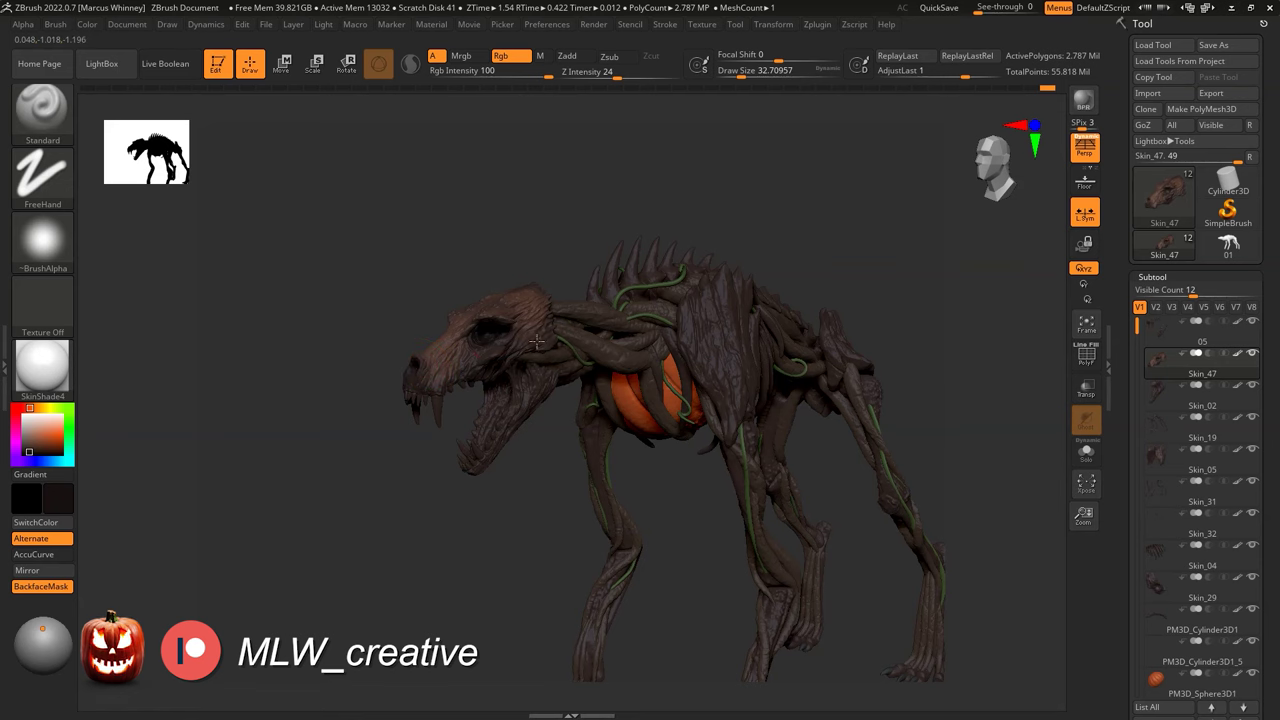
key("c")
Step: Orbit the creature through front, side, raised and low views across the skin pieces
left_click_drag(443, 354, 634, 305)
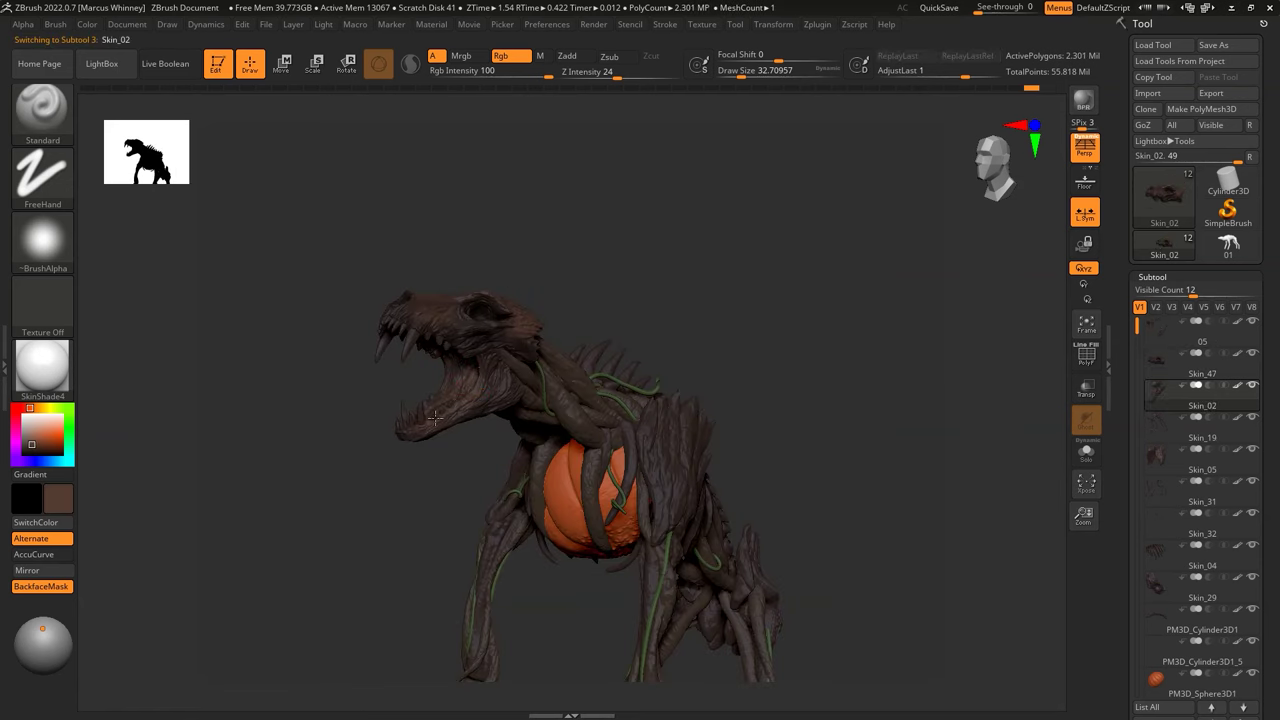
left_click_drag(457, 390, 70, 597)
left_click_drag(447, 410, 449, 430)
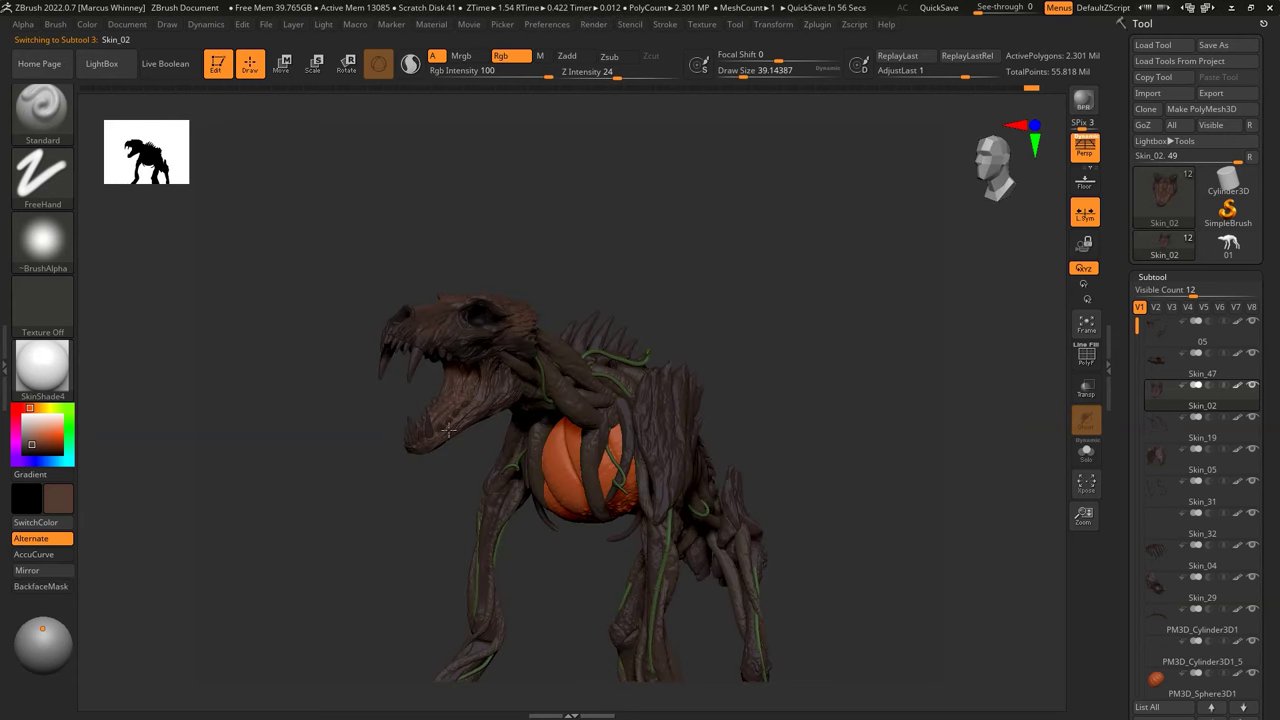
left_click_drag(157, 557, 24, 453)
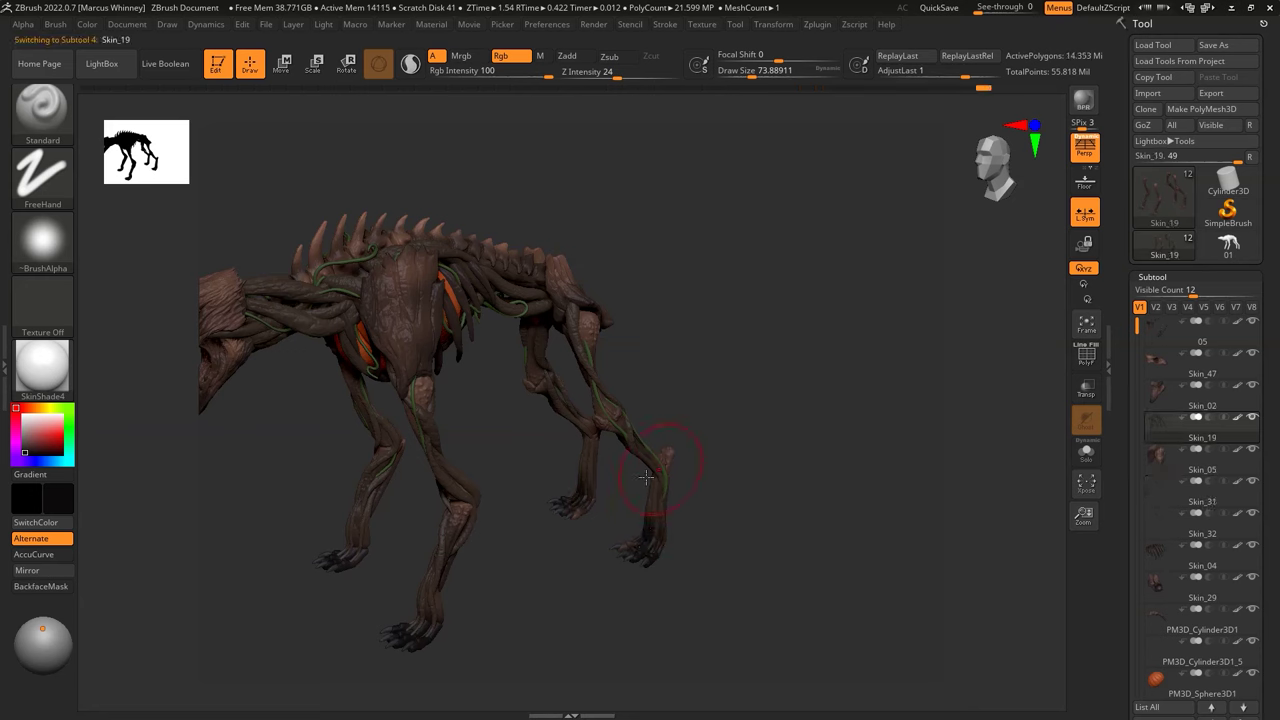
left_click_drag(646, 477, 548, 343)
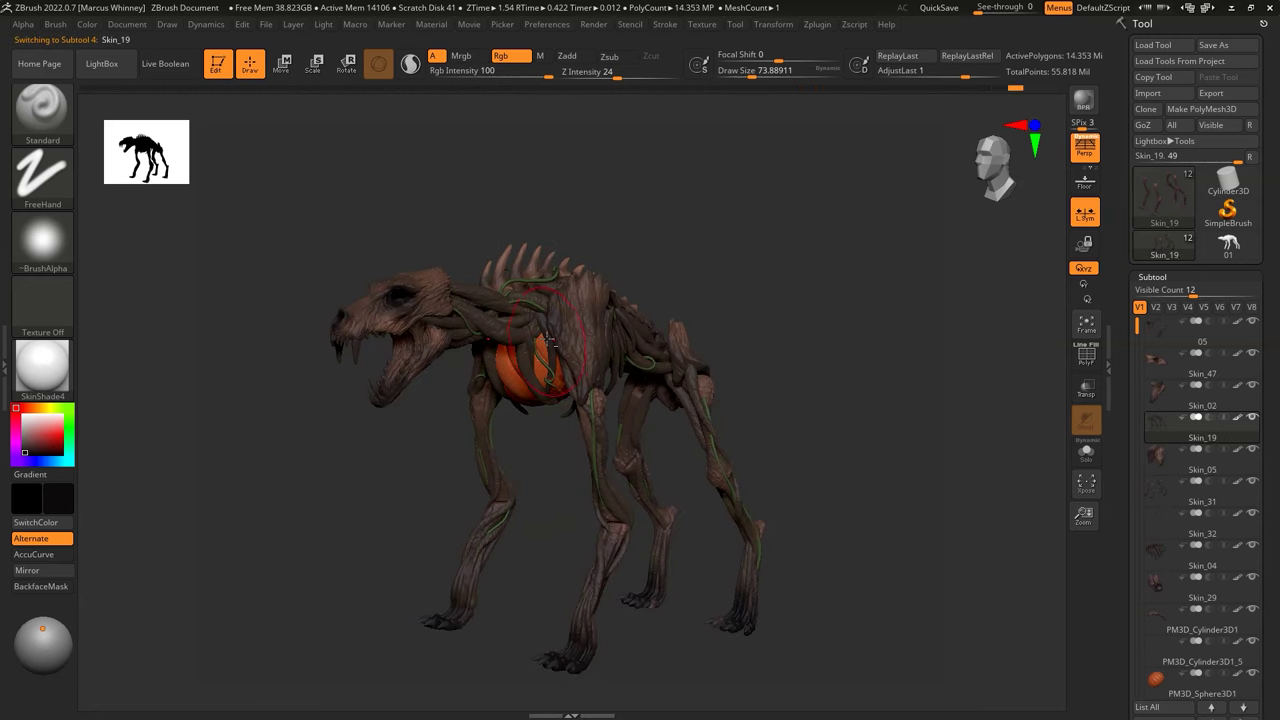
mouse_move(553, 409)
left_mouse_down()
mouse_move(614, 392)
mouse_move(564, 234)
left_mouse_up()
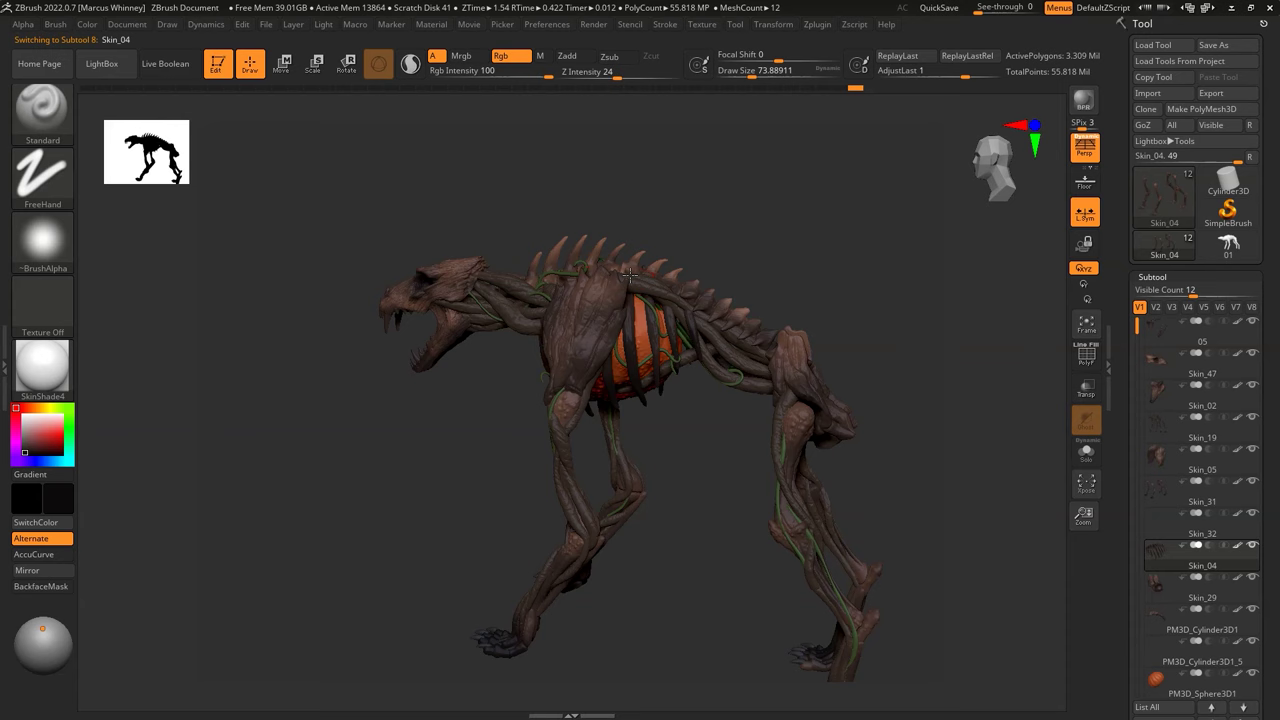
mouse_move(443, 316)
left_mouse_down()
mouse_move(557, 309)
mouse_move(472, 366)
left_mouse_up()
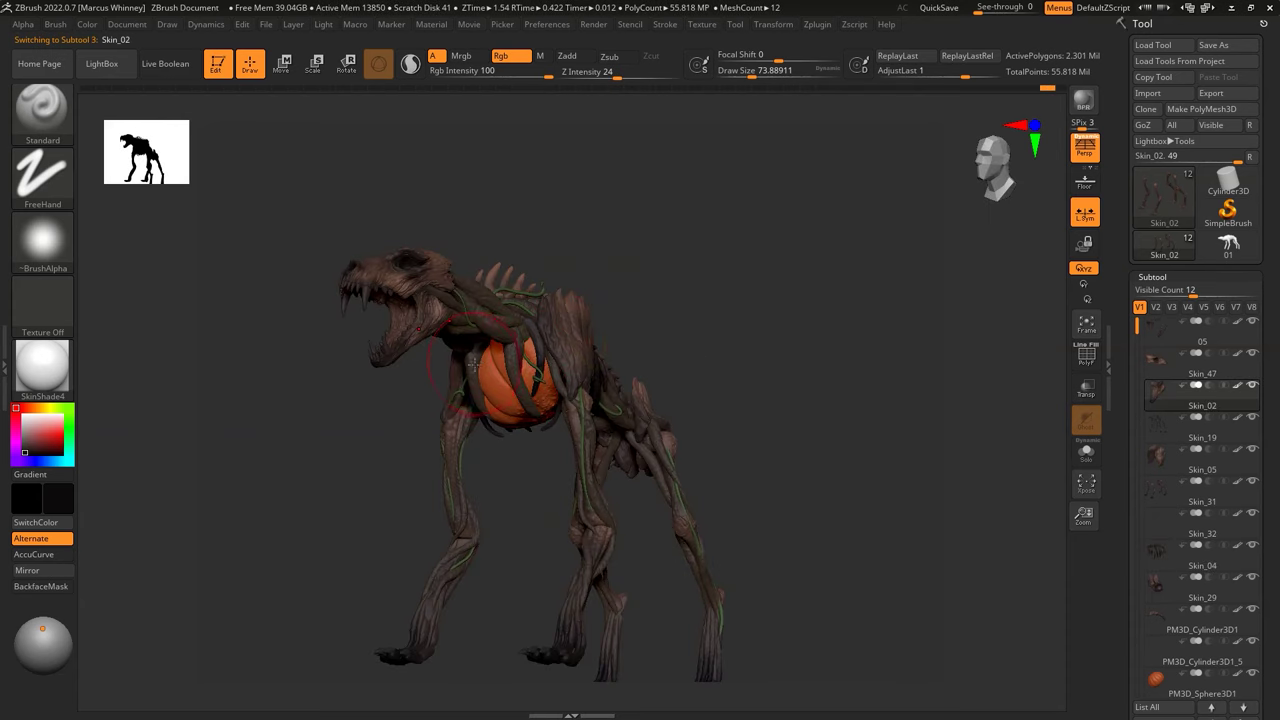
mouse_move(485, 418)
left_mouse_down()
mouse_move(594, 266)
mouse_move(517, 303)
left_mouse_up()
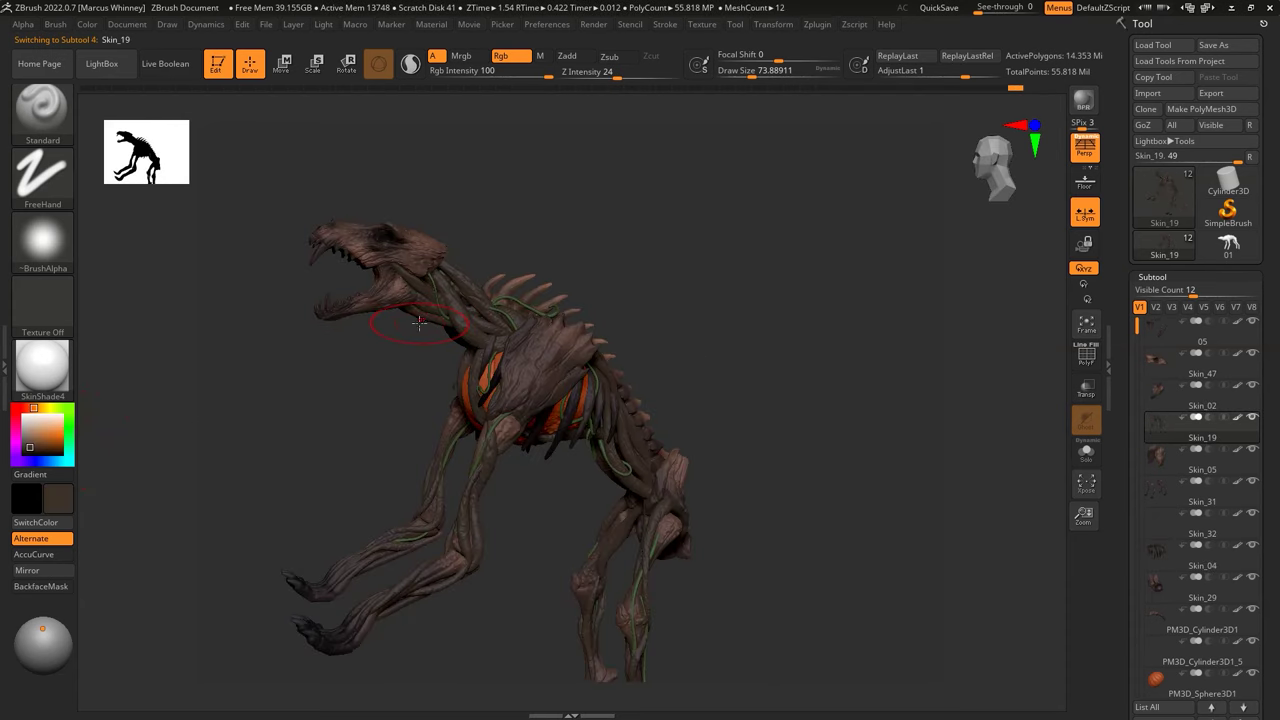
left_click_drag(472, 358, 586, 387)
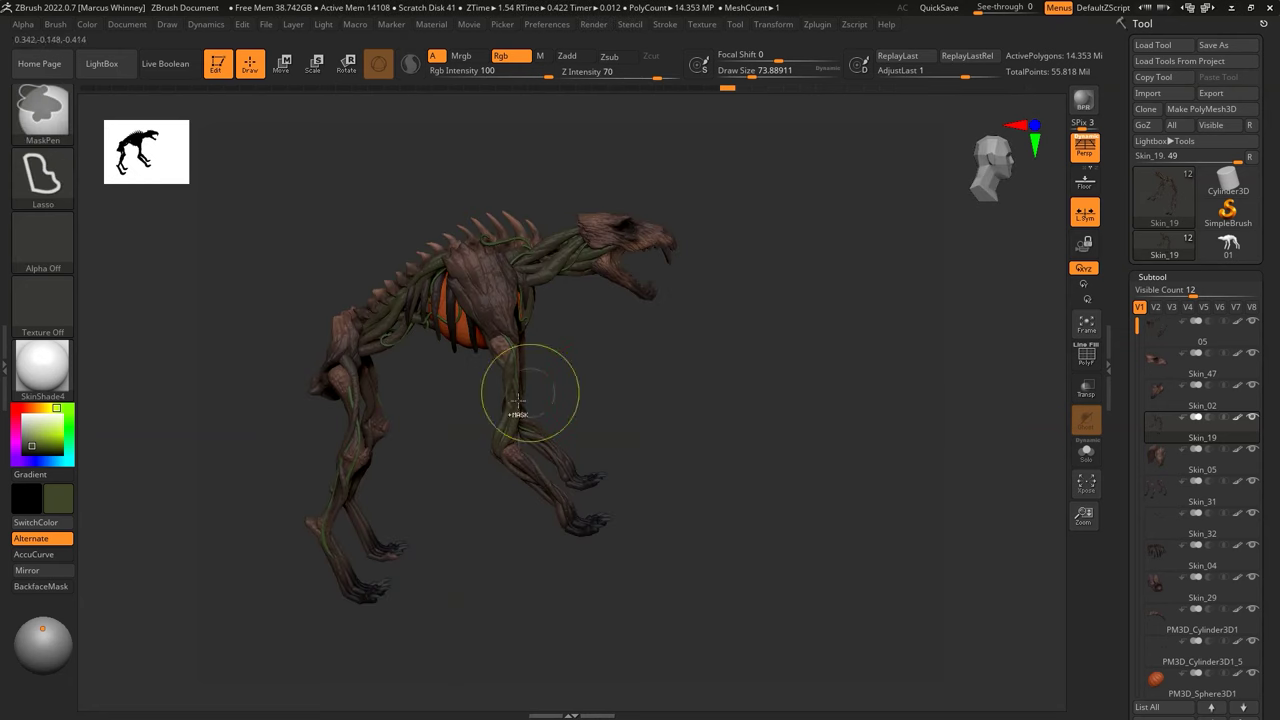
mouse_move(567, 398)
left_mouse_down()
mouse_move(543, 449)
mouse_move(343, 457)
mouse_move(283, 545)
mouse_move(549, 436)
left_mouse_up()
left_click_drag(396, 374, 820, 354)
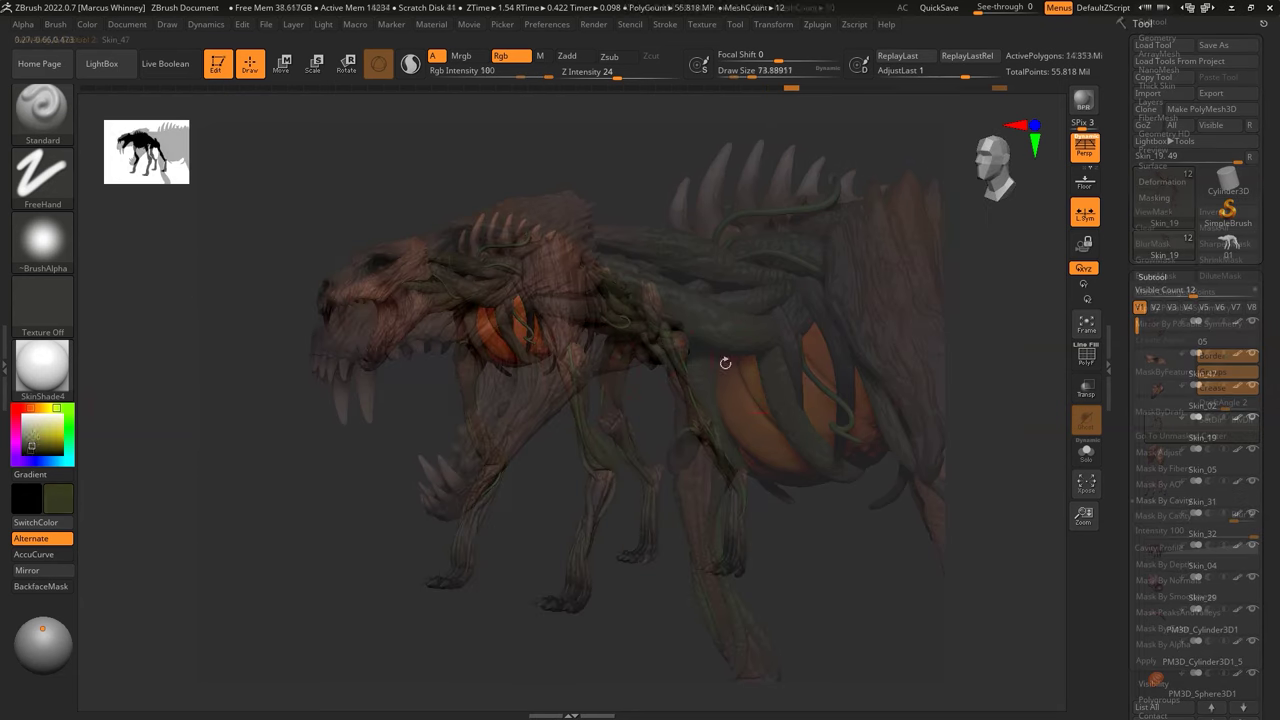
Step: Shrink the brush to touch up the head and open jaw, then reframe the full creature
key("bracketleft")
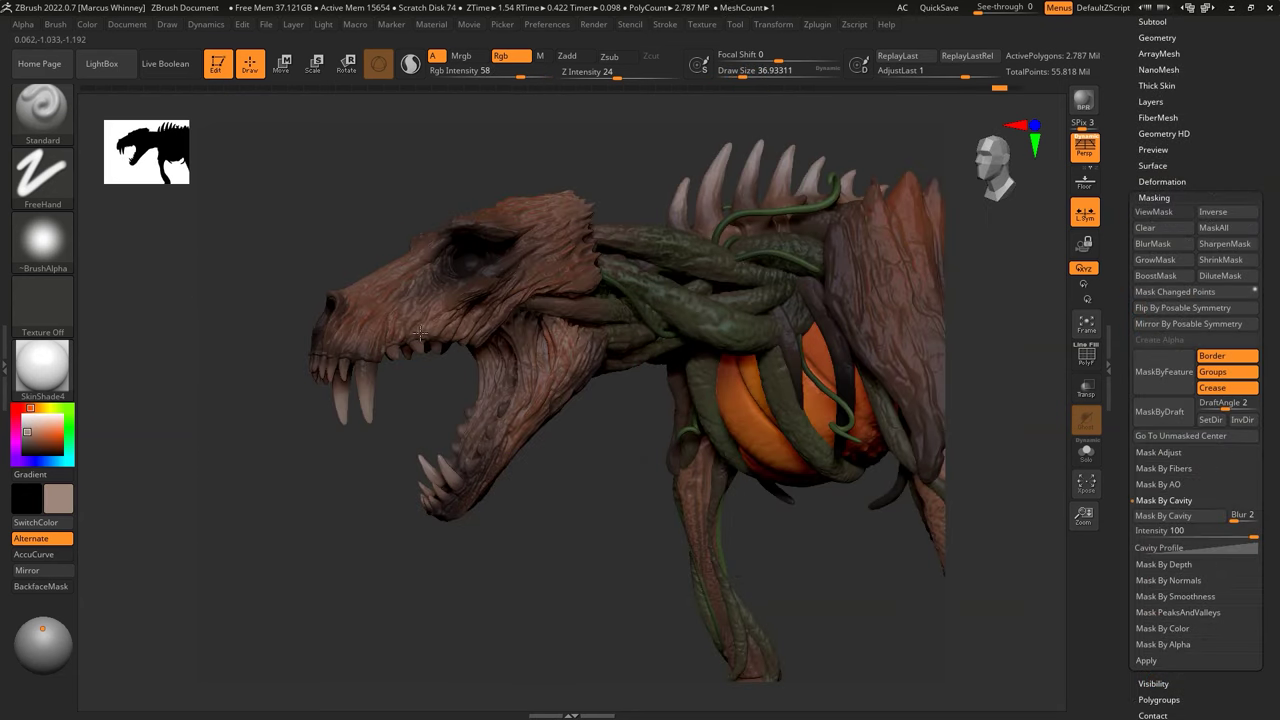
mouse_move(517, 303)
left_mouse_down()
mouse_move(688, 236)
mouse_move(590, 237)
left_mouse_up()
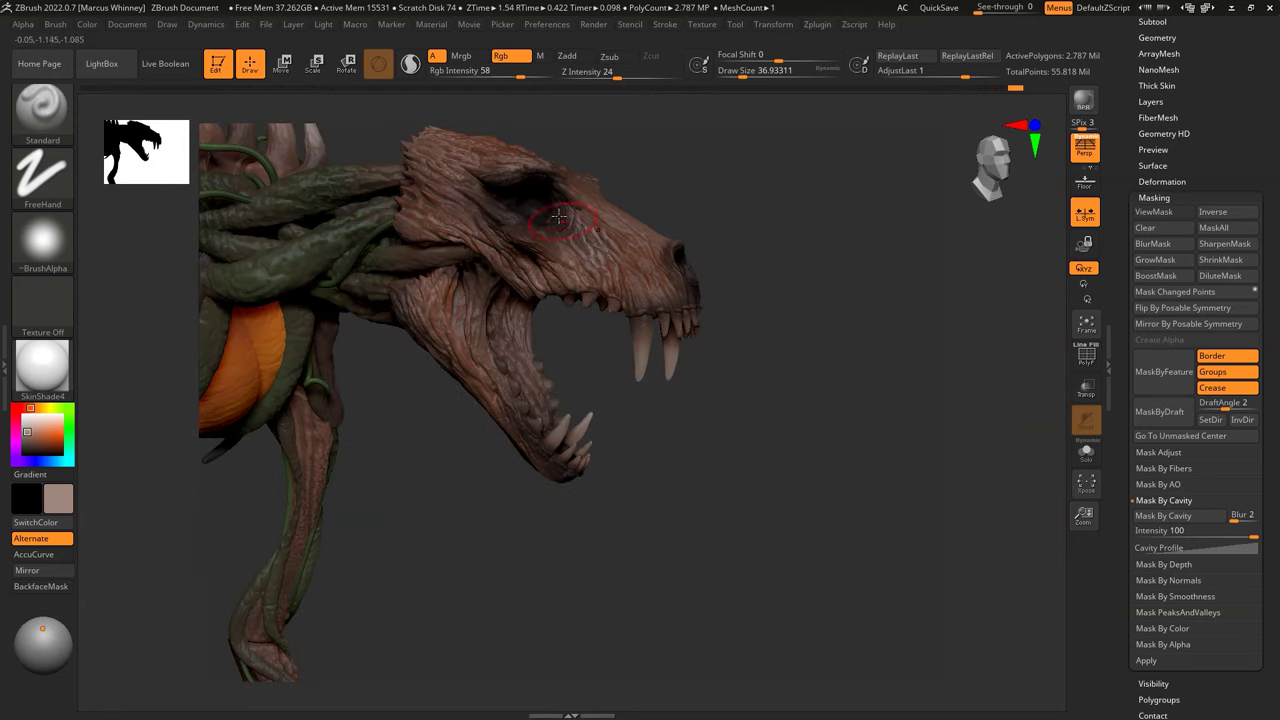
right_click_drag(510, 196, 463, 352)
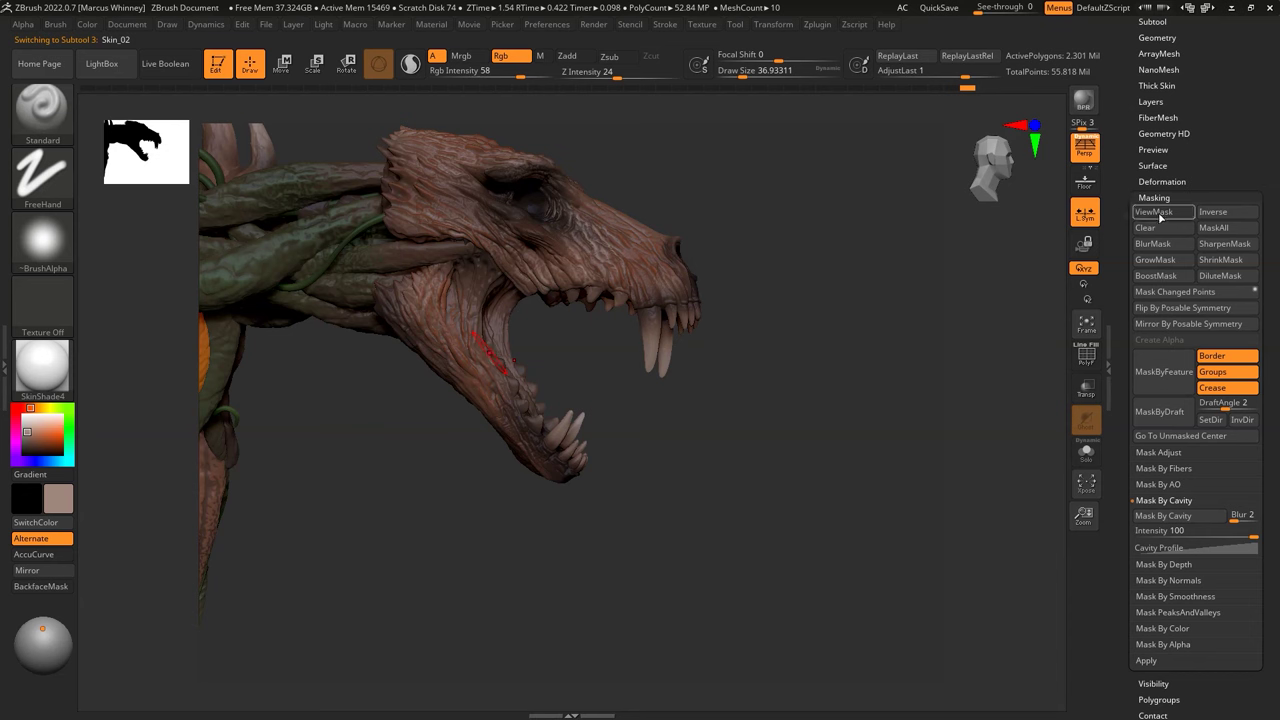
key("f")
mouse_move(760, 330)
left_mouse_down()
mouse_move(800, 294)
mouse_move(851, 414)
mouse_move(794, 313)
mouse_move(837, 329)
left_mouse_up()
key("f")
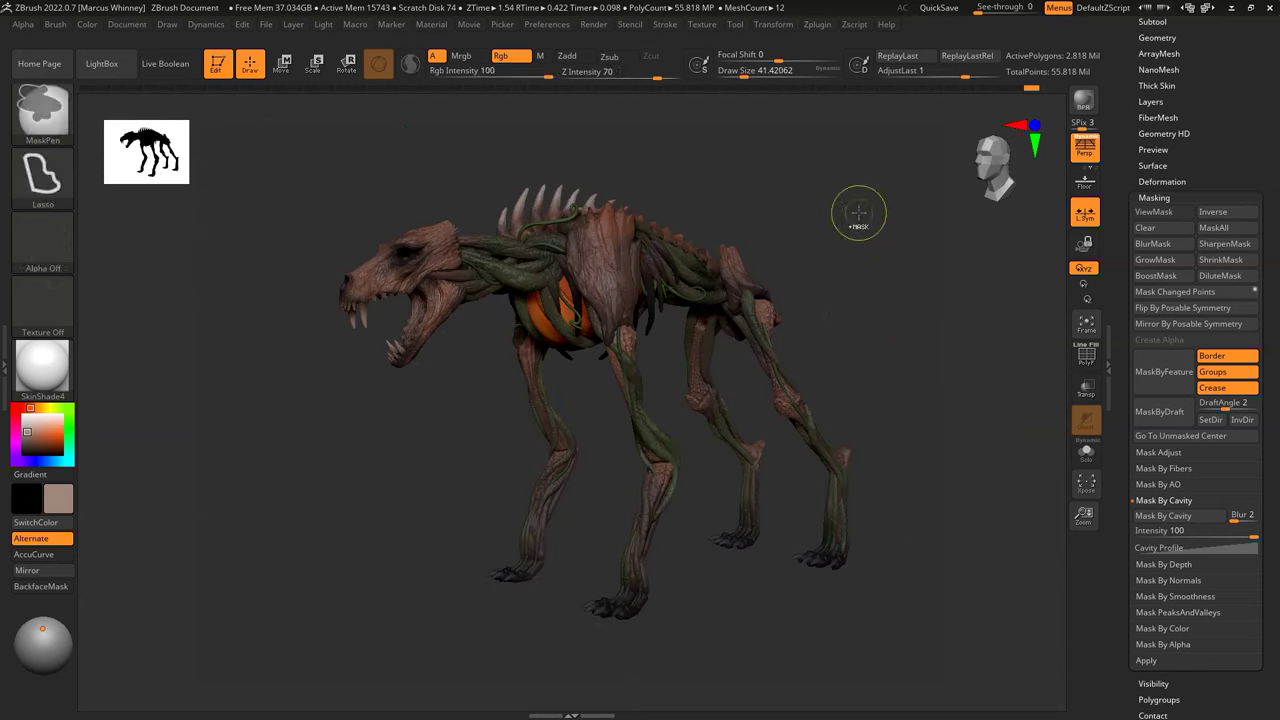
left_click_drag(928, 346, 834, 294)
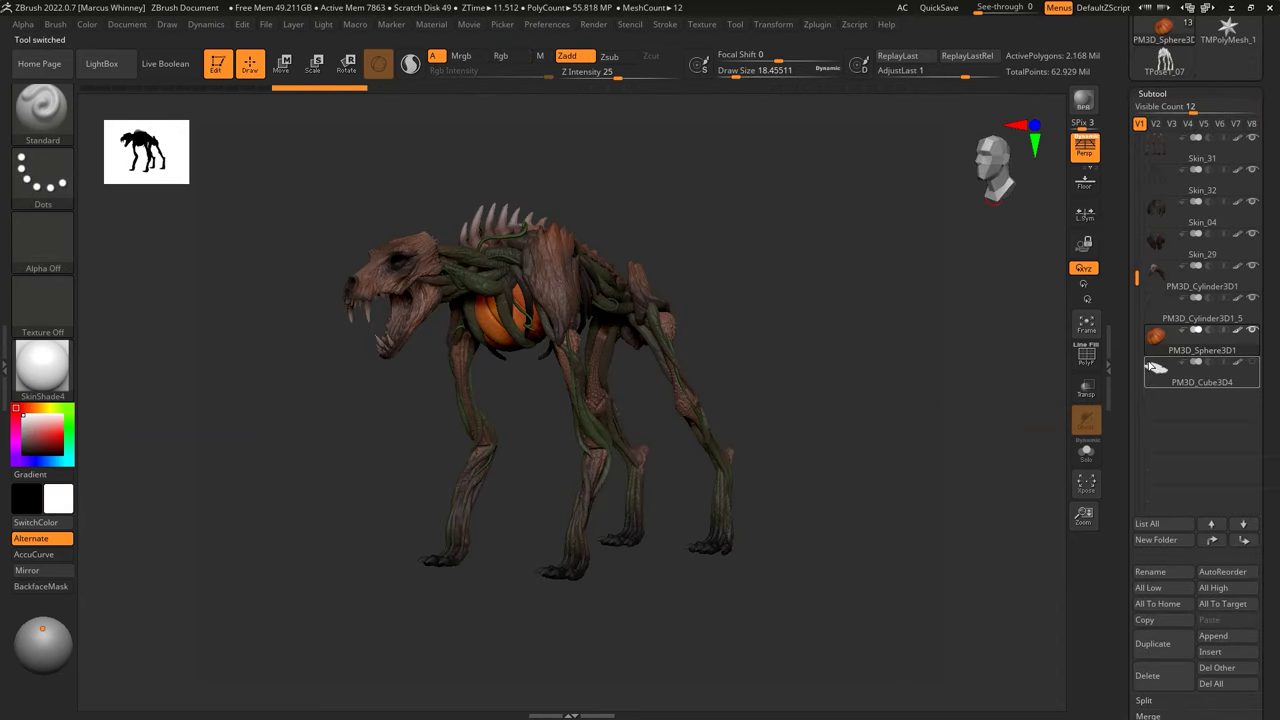
Step: Append the PM3D_Cube3D5 rock base beneath the creature
left_click(1213, 635)
left_click(766, 414)
mouse_move(871, 366)
left_mouse_down()
mouse_move(871, 314)
mouse_move(963, 276)
mouse_move(821, 323)
left_mouse_up()
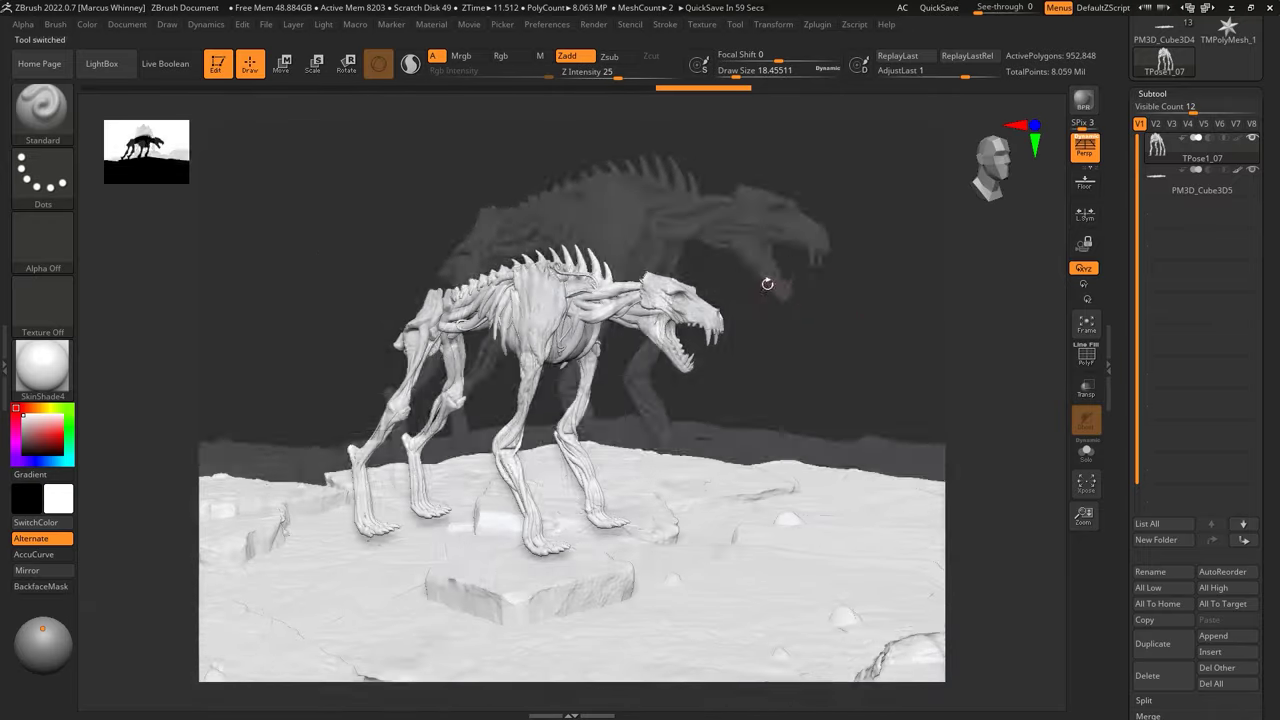
left_click_drag(578, 435, 749, 272)
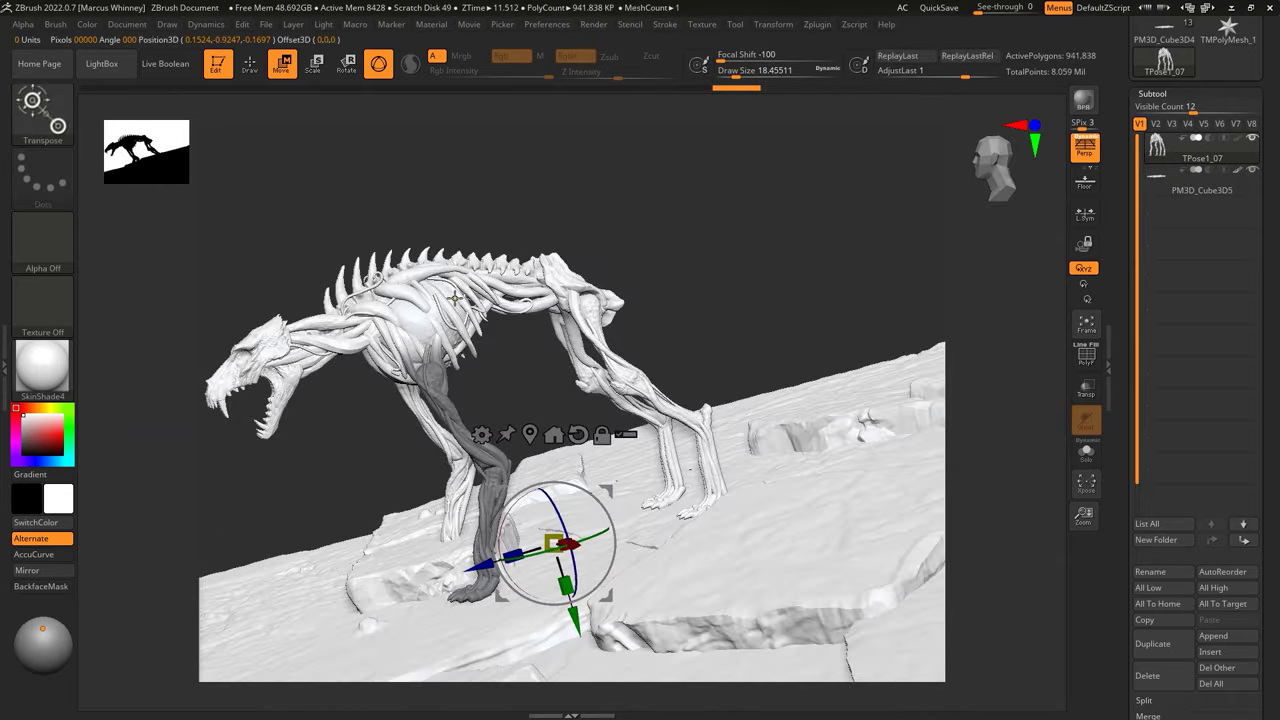
Step: Mask the body with an inverted mask, leaving the front leg free, and pivot at the front foot
left_click(542, 260, "ctrl")
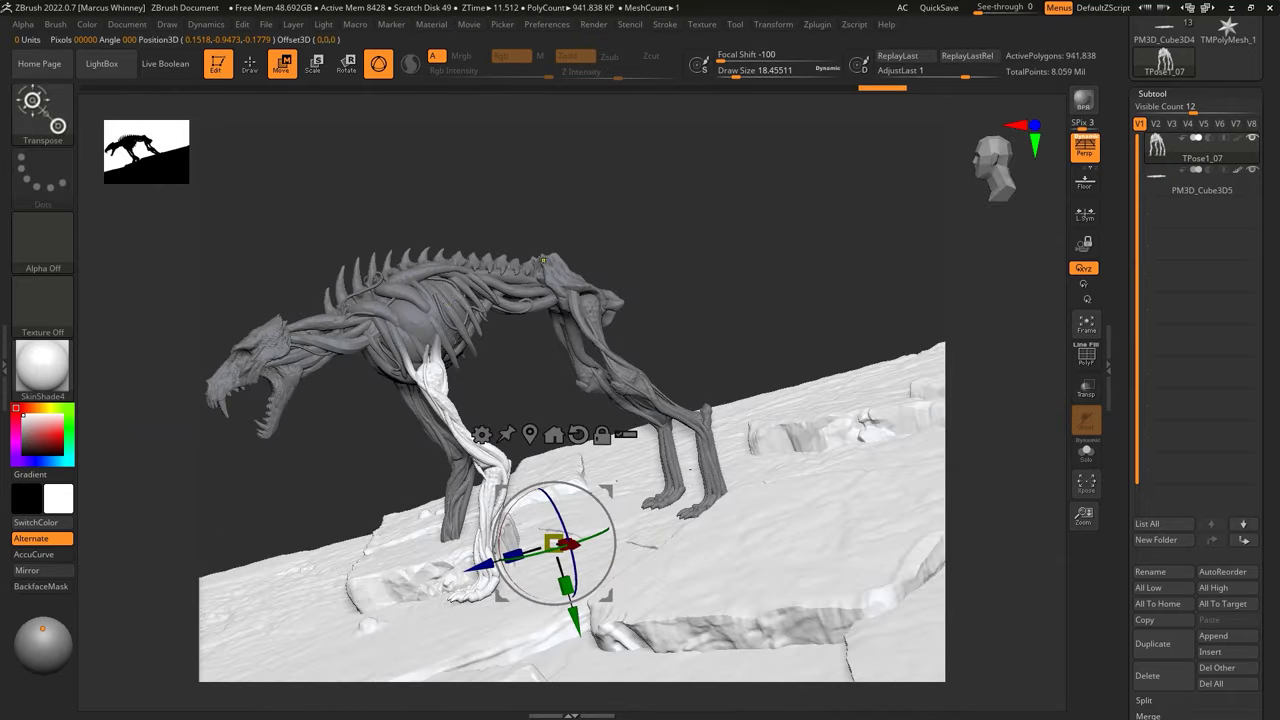
left_click_drag(470, 308, 538, 308)
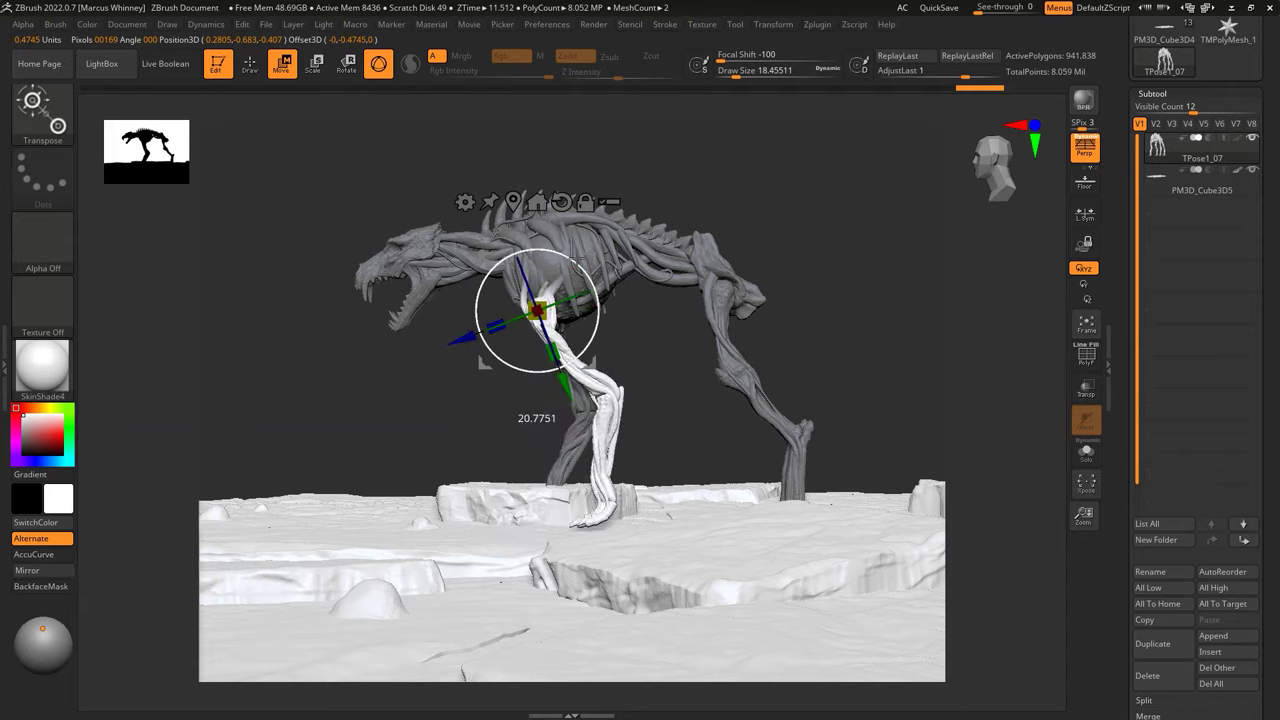
left_click_drag(440, 400, 586, 318)
mouse_move(652, 213)
left_mouse_down()
mouse_move(728, 165)
mouse_move(538, 503)
left_mouse_up()
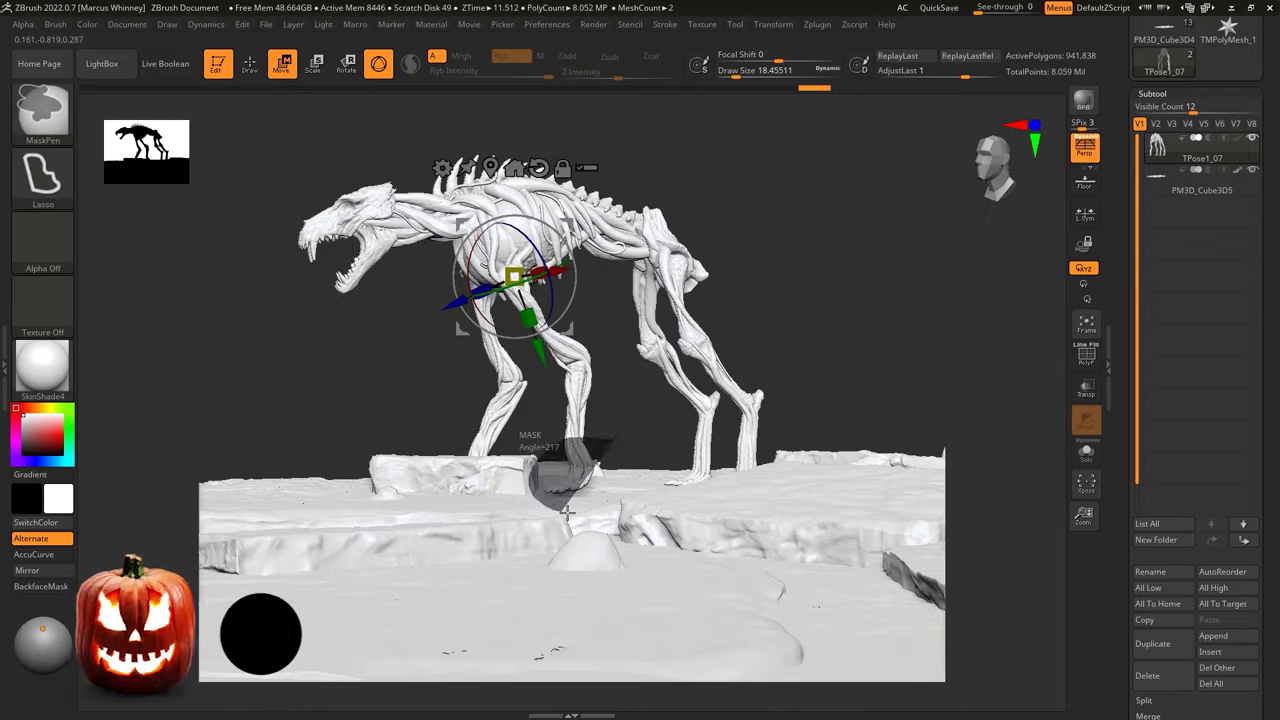
left_click(538, 503, "ctrl")
left_click_drag(538, 503, 600, 560)
left_click(600, 518)
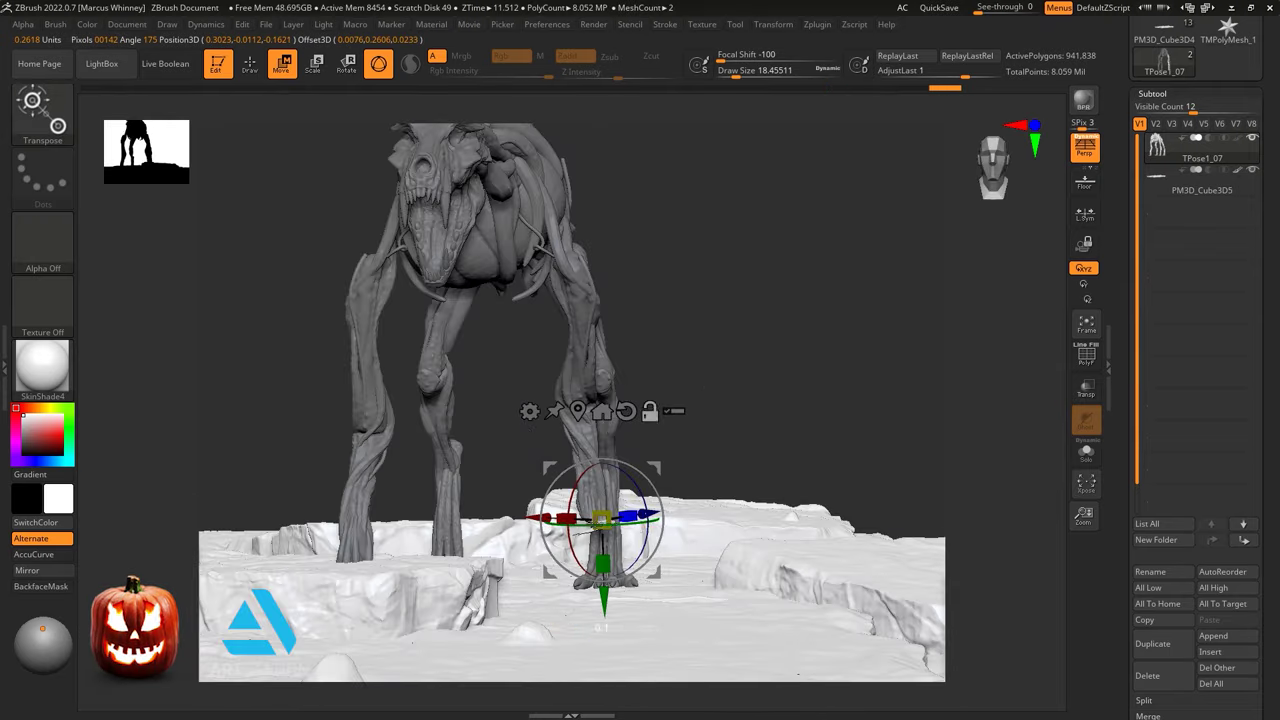
Step: Move the front leg so its foot steps onto the raised rock, checking from front and side
key("f")
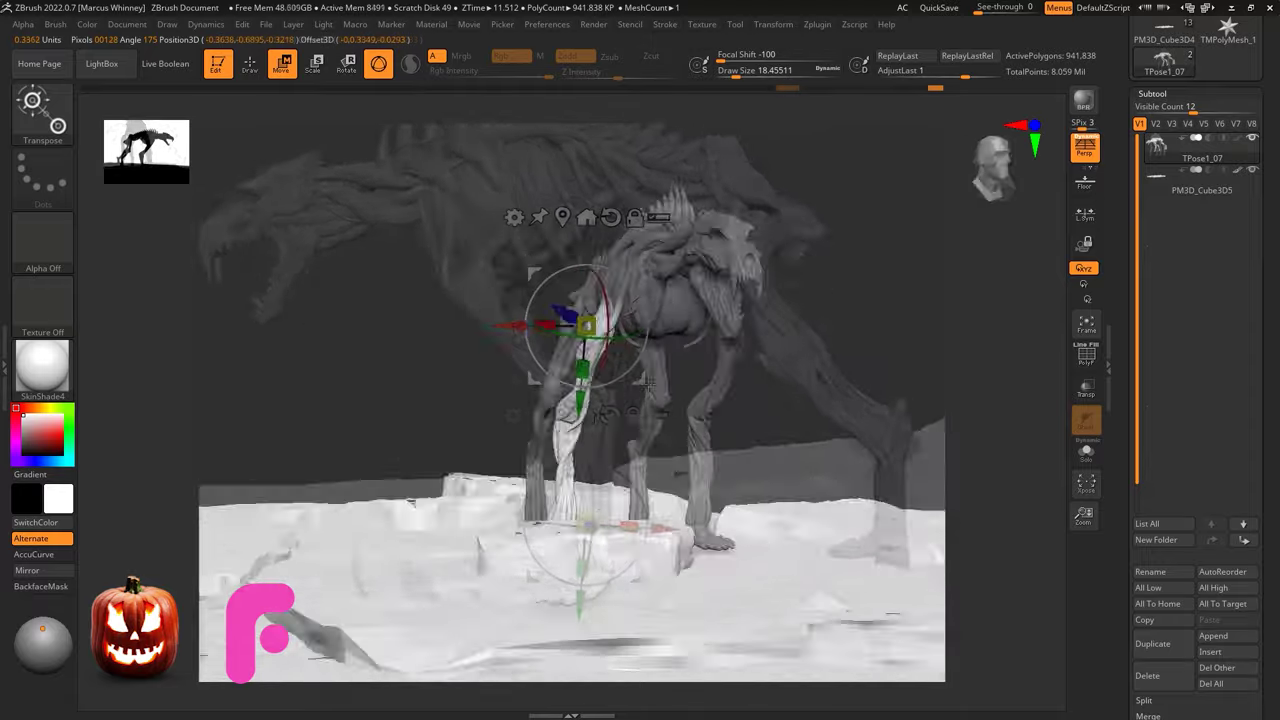
key("g")
left_click_drag(700, 265, 900, 265)
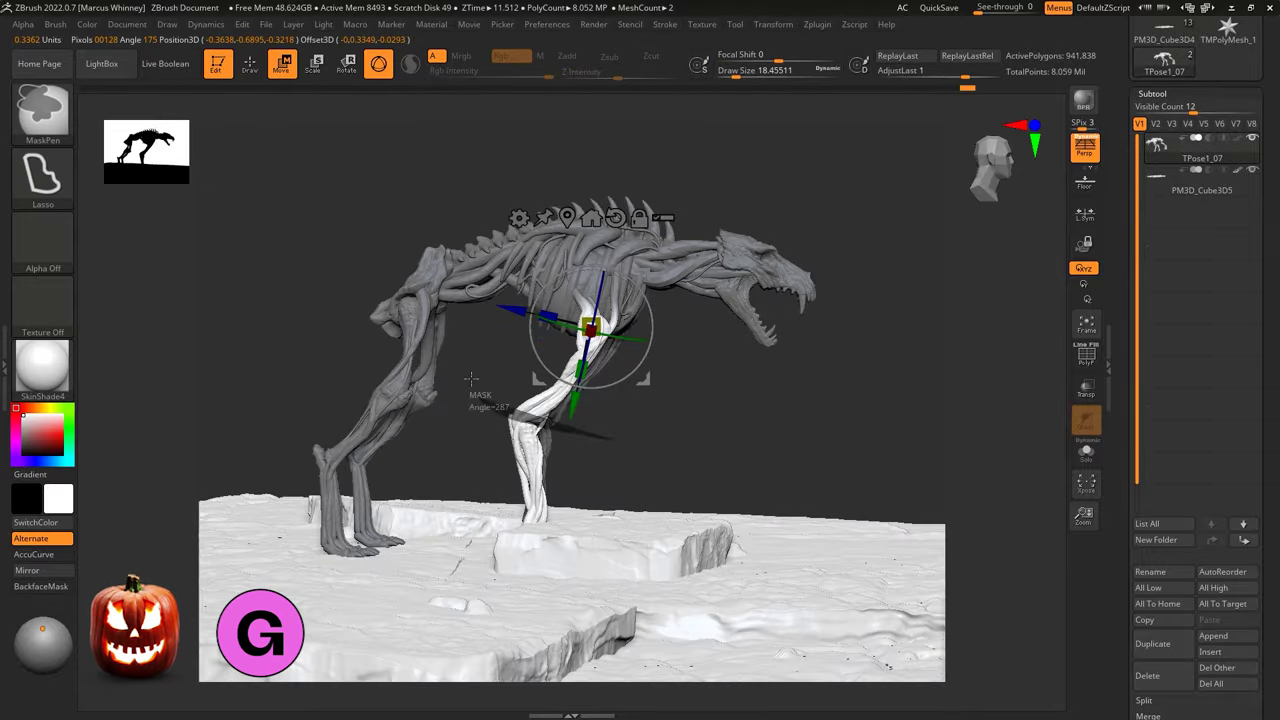
left_click_drag(600, 398, 627, 387)
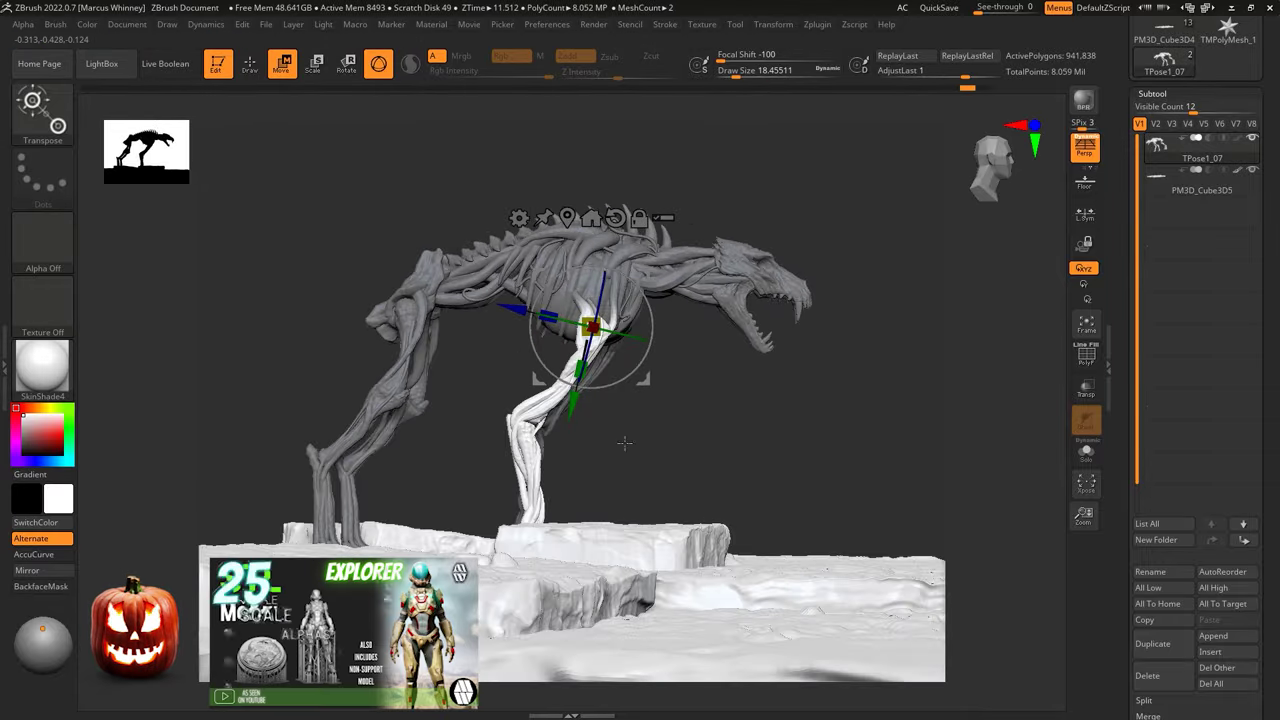
mouse_move(504, 373)
left_mouse_down()
mouse_move(578, 371)
mouse_move(565, 430)
left_mouse_up()
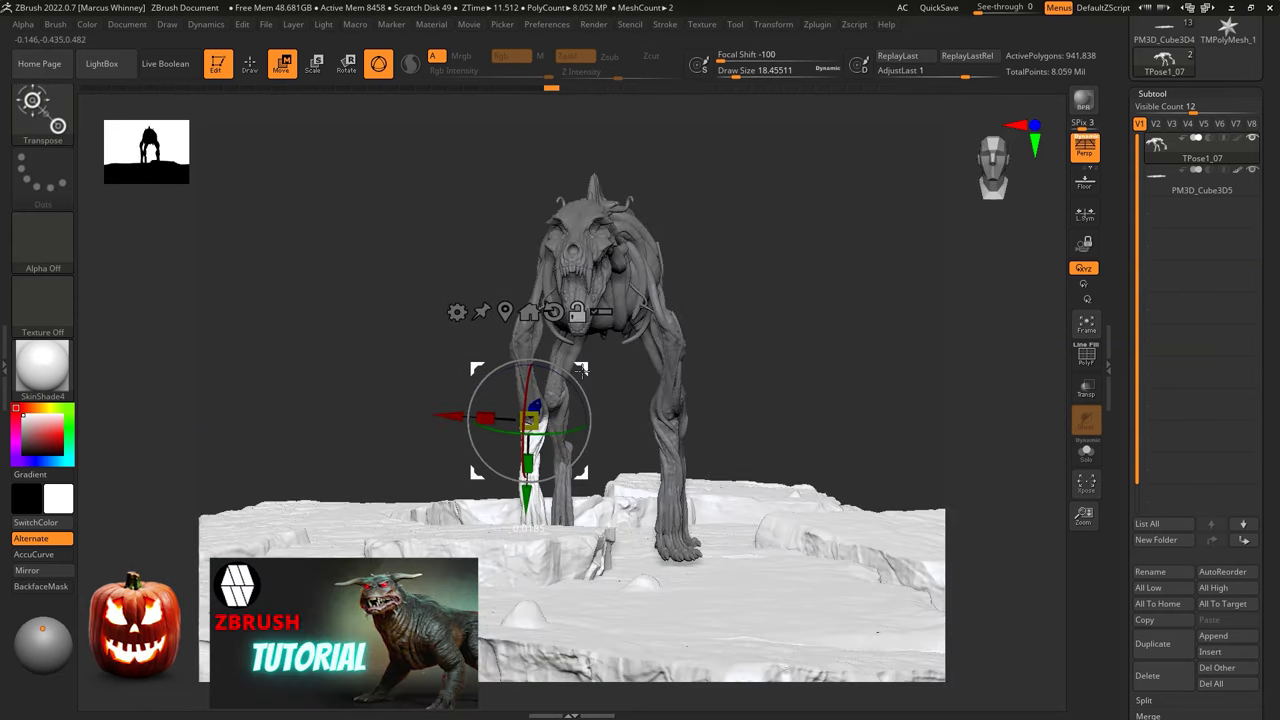
left_click_drag(581, 371, 595, 338)
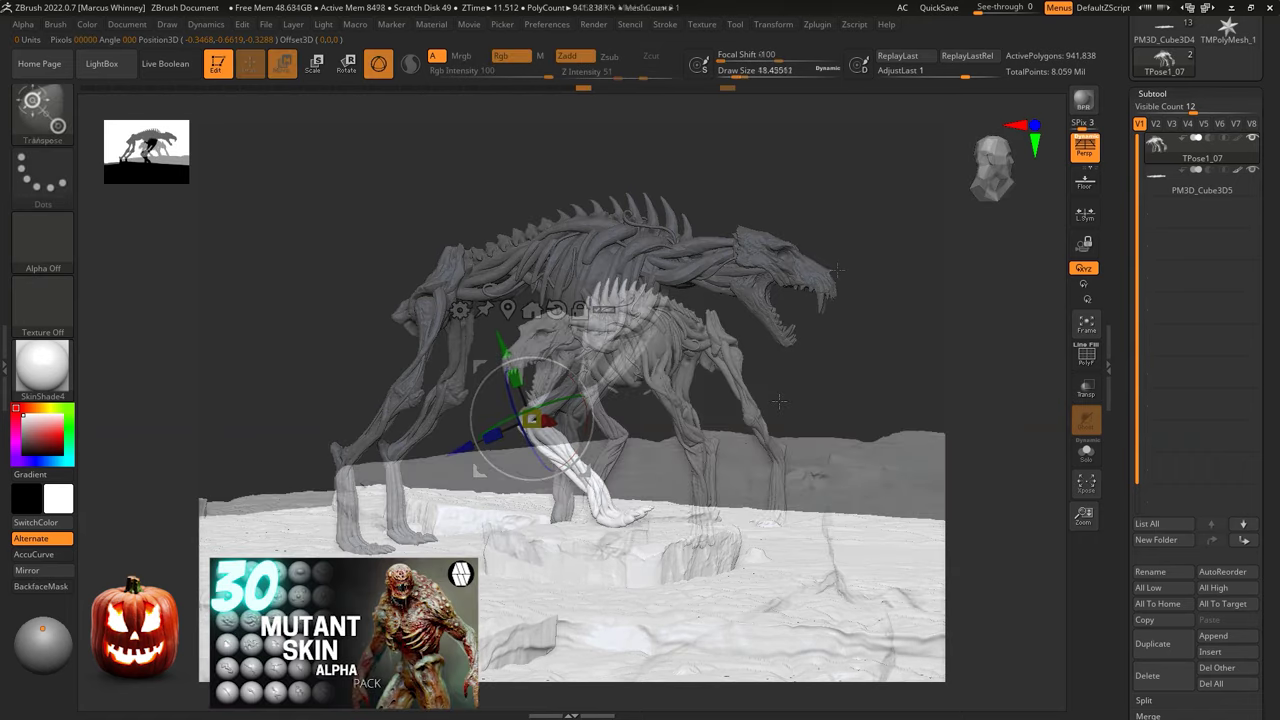
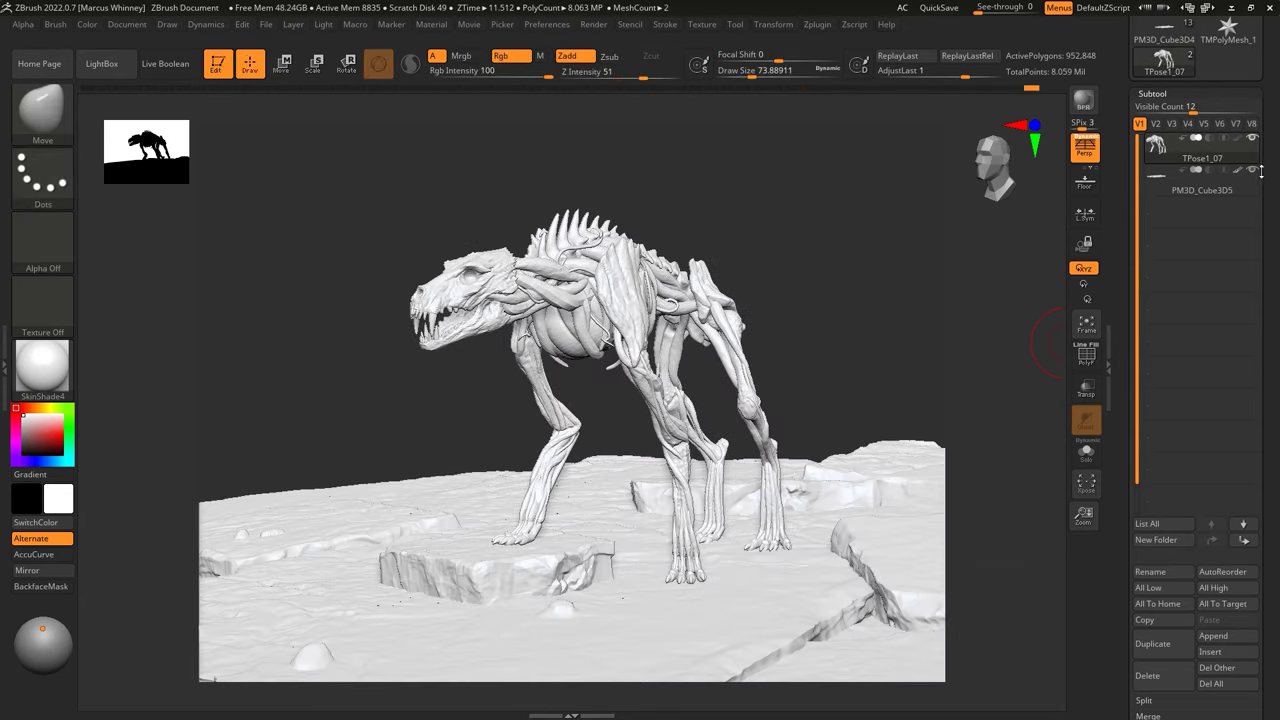
Step: Load TPose1_07 with its rocky ground and rotate to a front three-quarter view
left_click(817, 24)
left_click(920, 322)
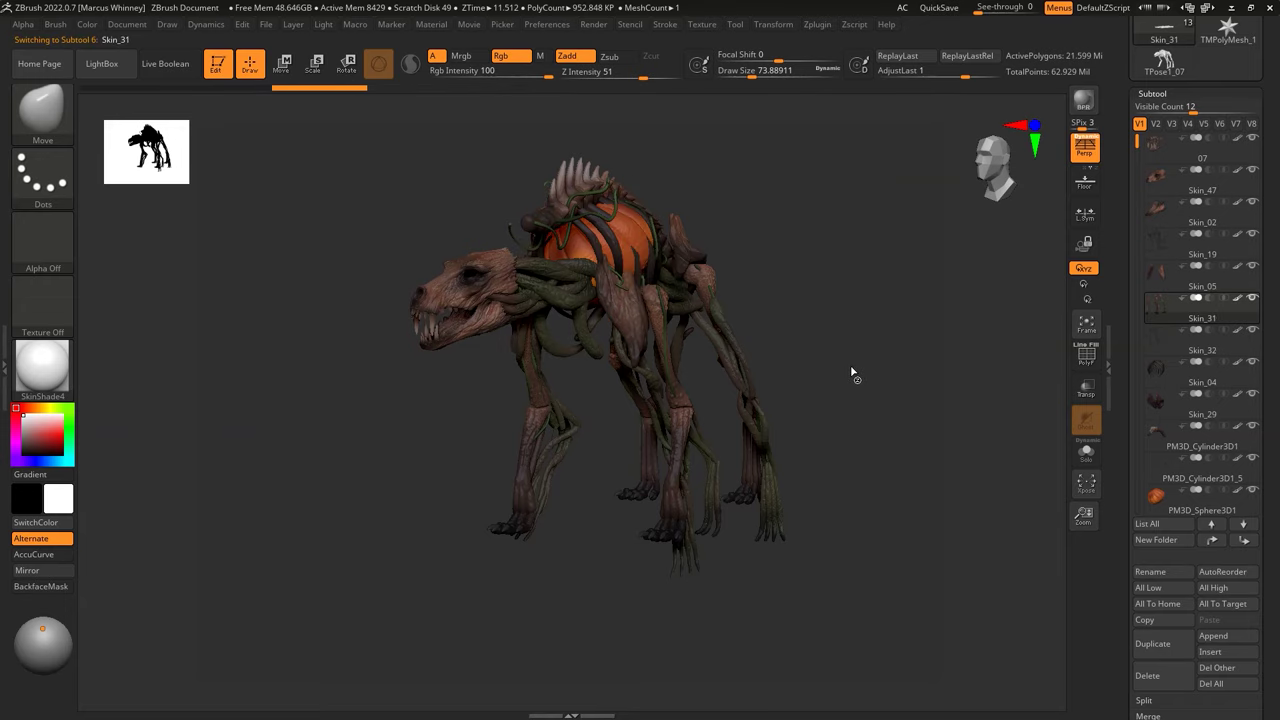
key("space")
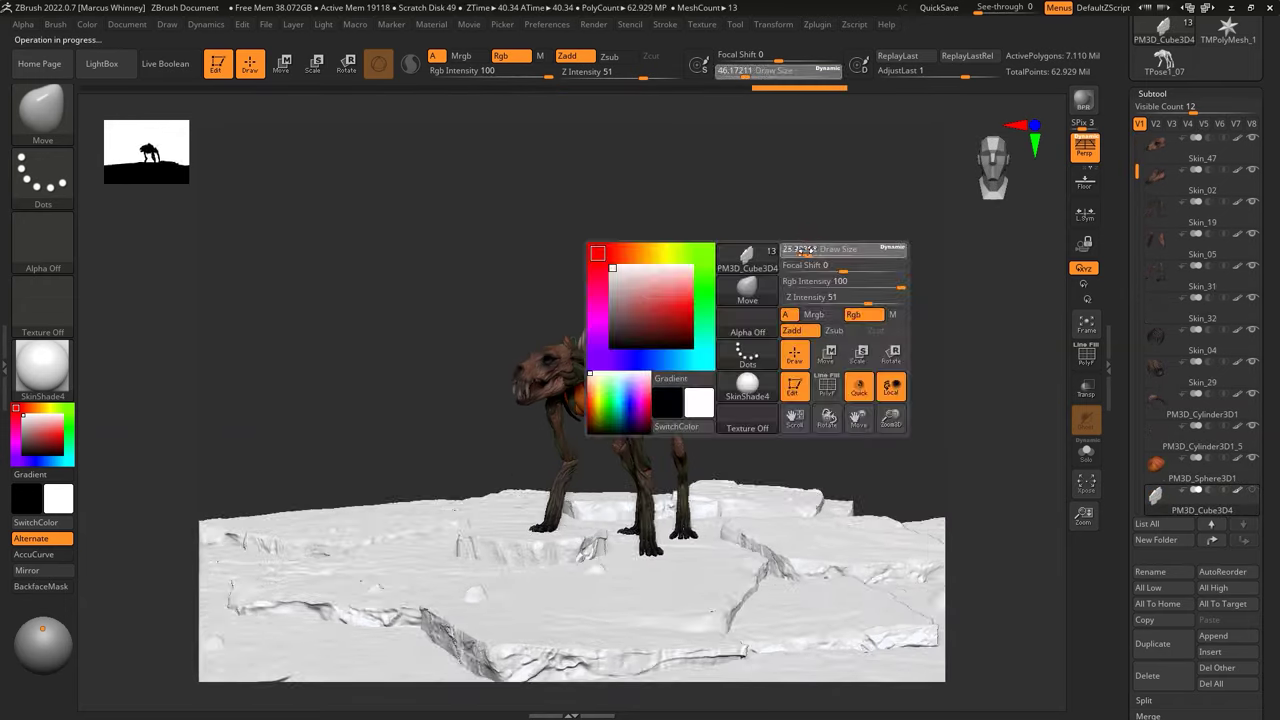
left_click_drag(803, 250, 872, 280)
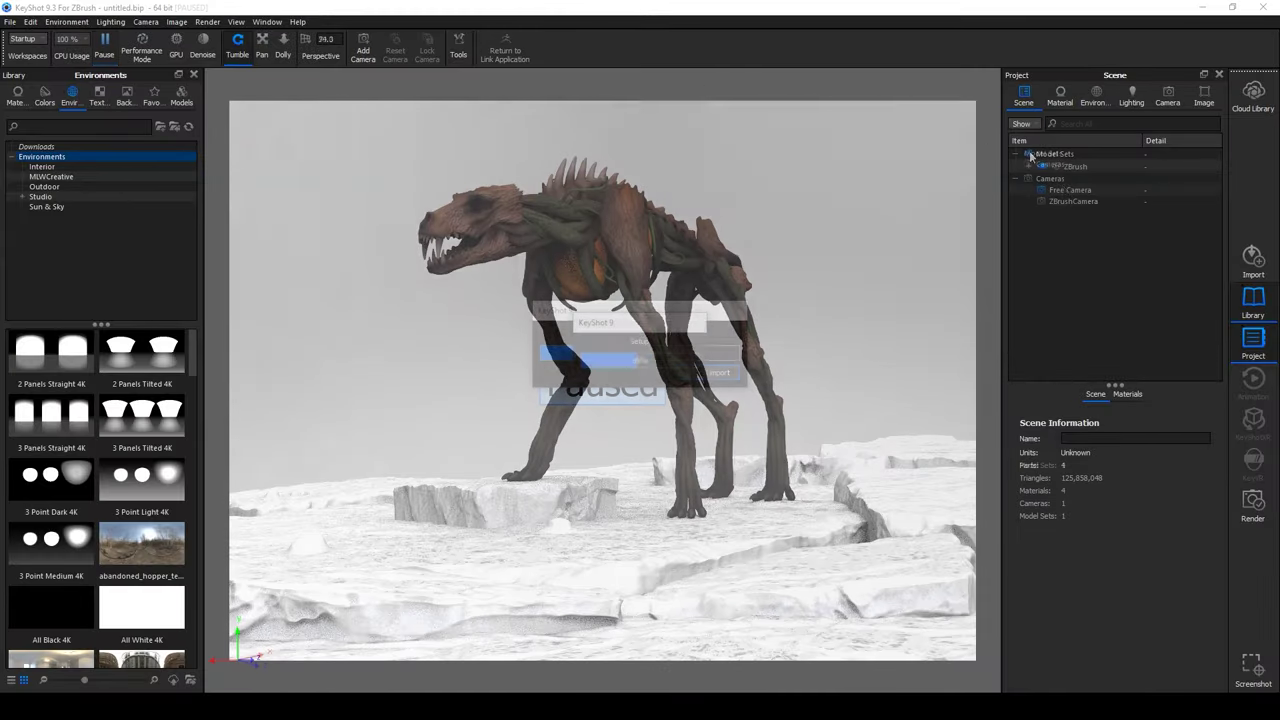
Step: Make the creature Translucent with light grey specular, refractive index 1.316, and more translucency
double_click(622, 205)
left_click(1177, 168)
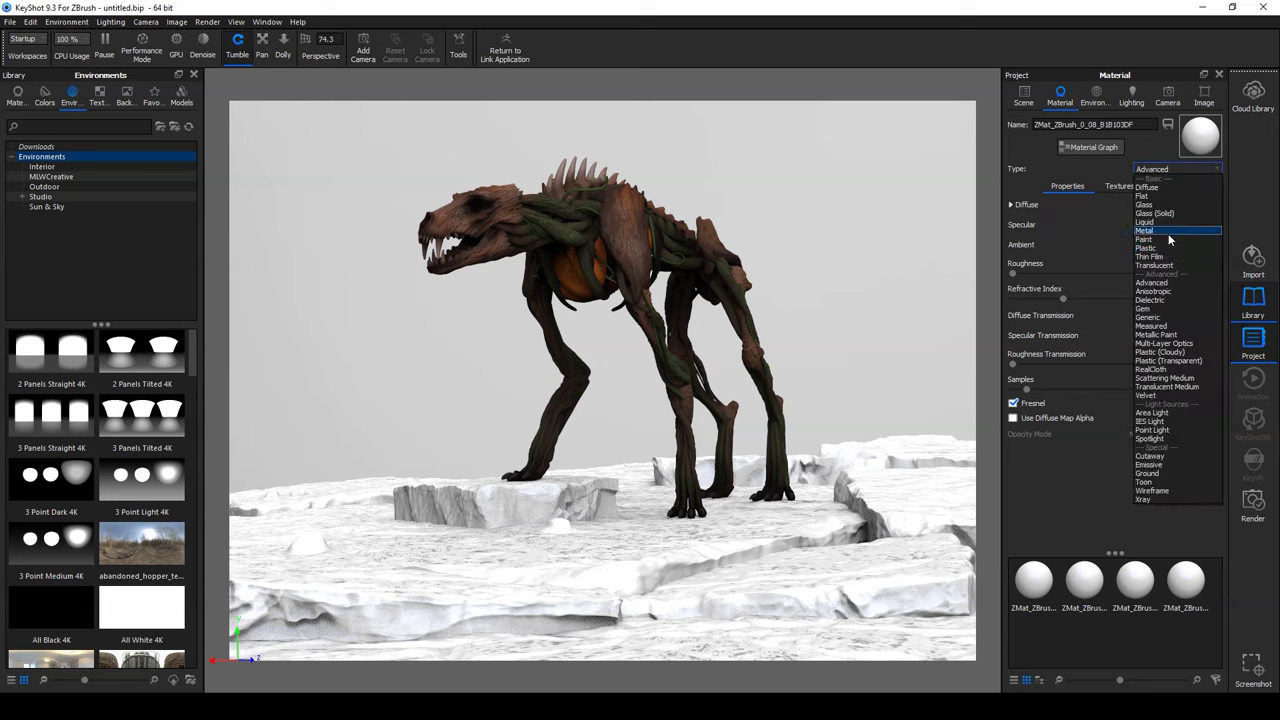
left_click(1168, 265)
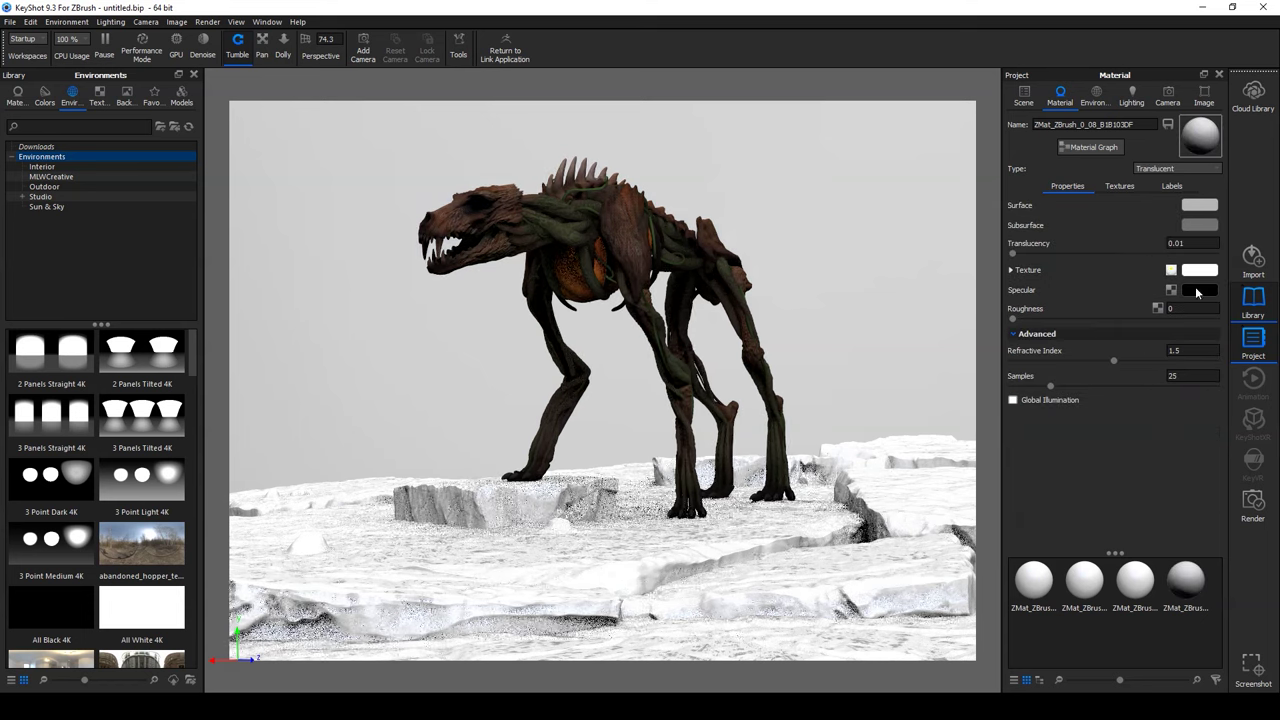
left_click(1199, 289)
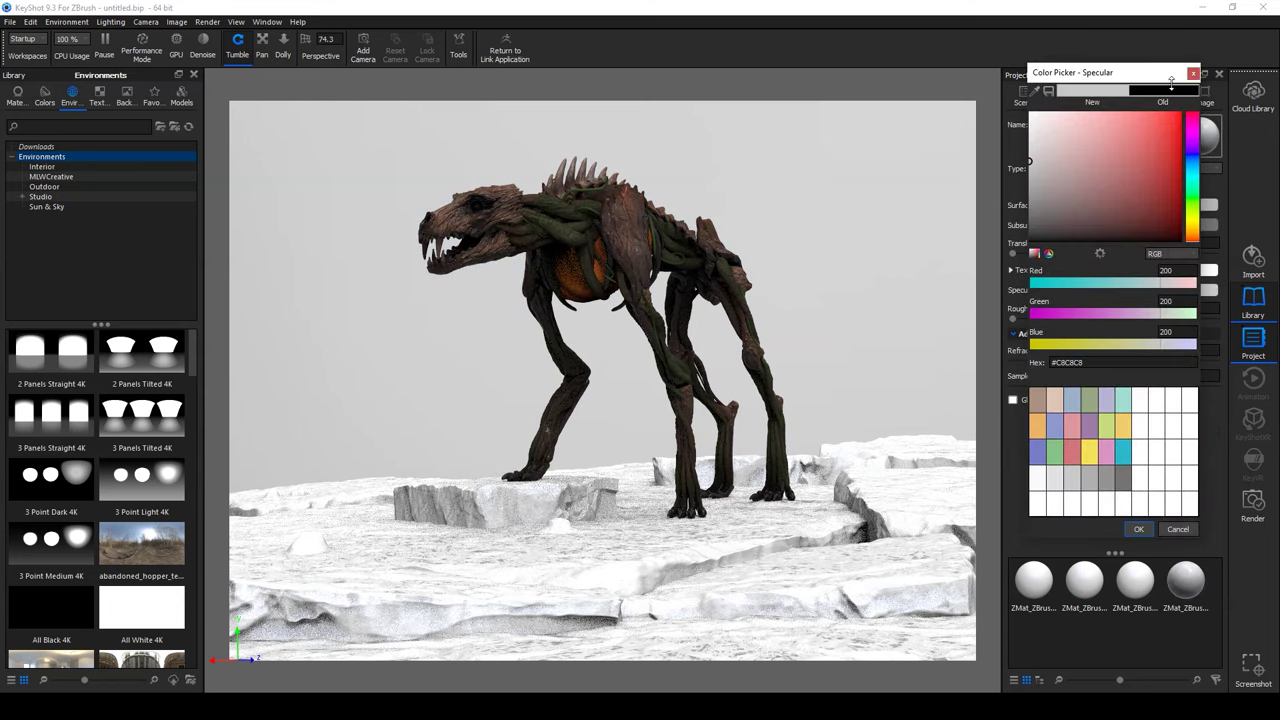
left_click_drag(1171, 85, 1143, 57)
left_click(1110, 501)
left_click_drag(1110, 357, 1076, 359)
left_click_drag(1010, 252, 1180, 251)
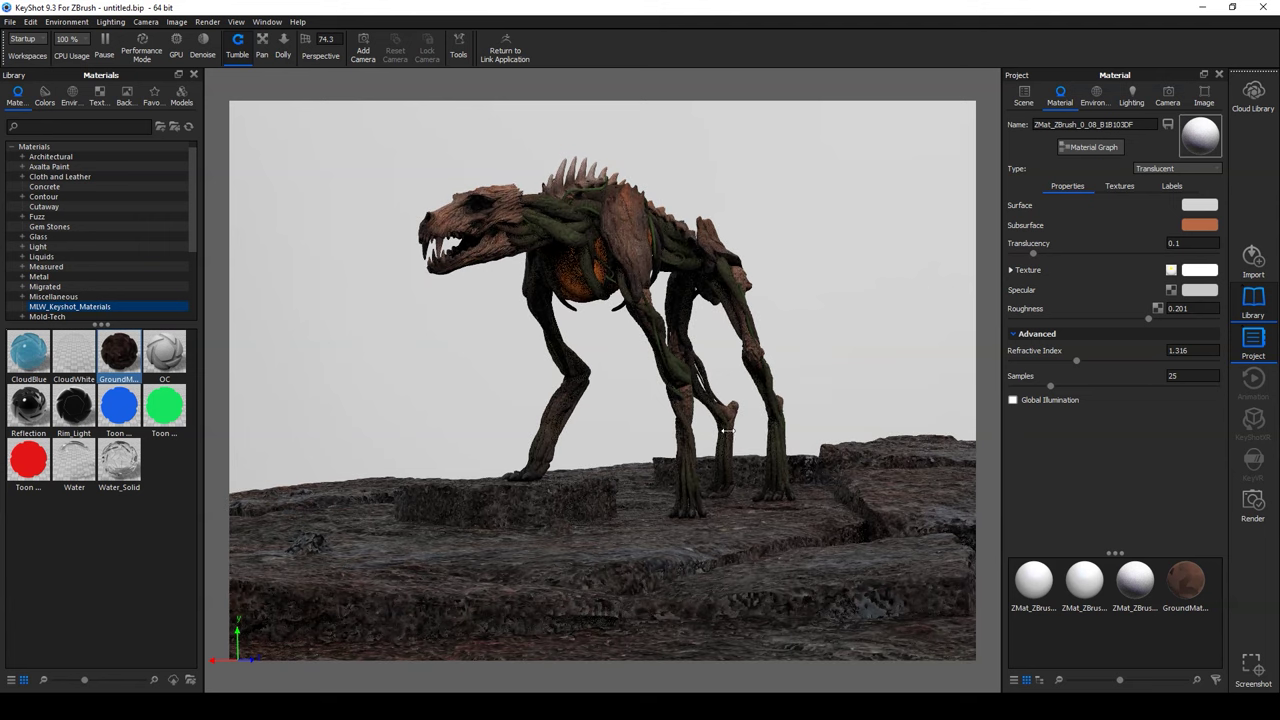
Step: Select the ground's material and view its texture settings
left_click(1093, 91)
left_click(1186, 580)
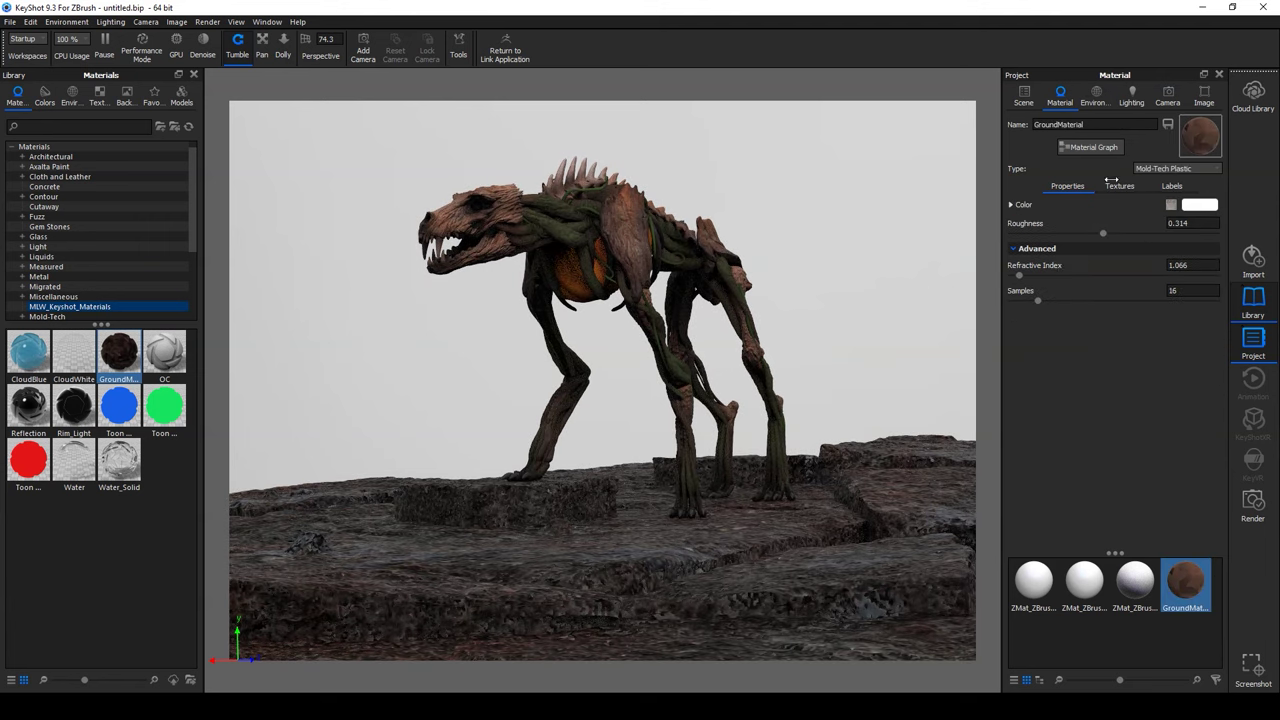
left_click(1116, 185)
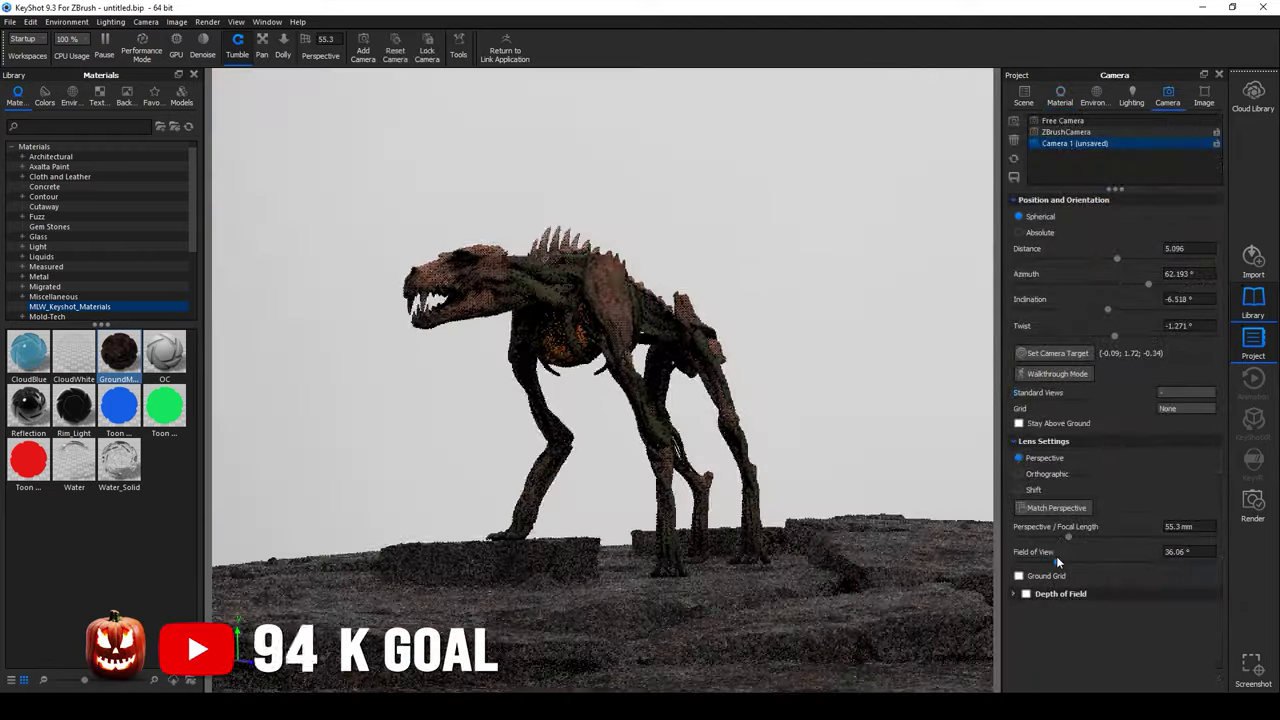
Step: Set focal length 86.315 mm and distance 6.1, then try interior environments for lighting
left_click_drag(1080, 538, 1099, 538)
mouse_move(1147, 258)
left_mouse_down()
mouse_move(1135, 260)
mouse_move(1174, 290)
left_mouse_up()
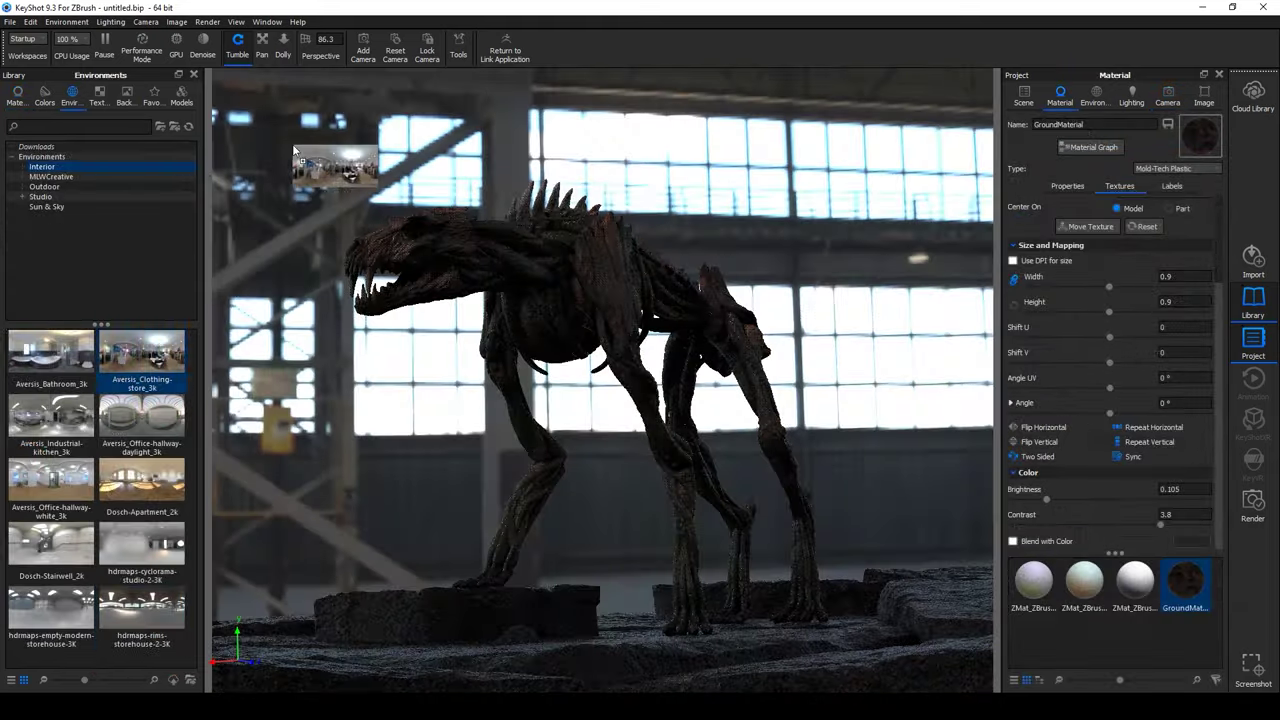
left_click_drag(295, 150, 287, 148)
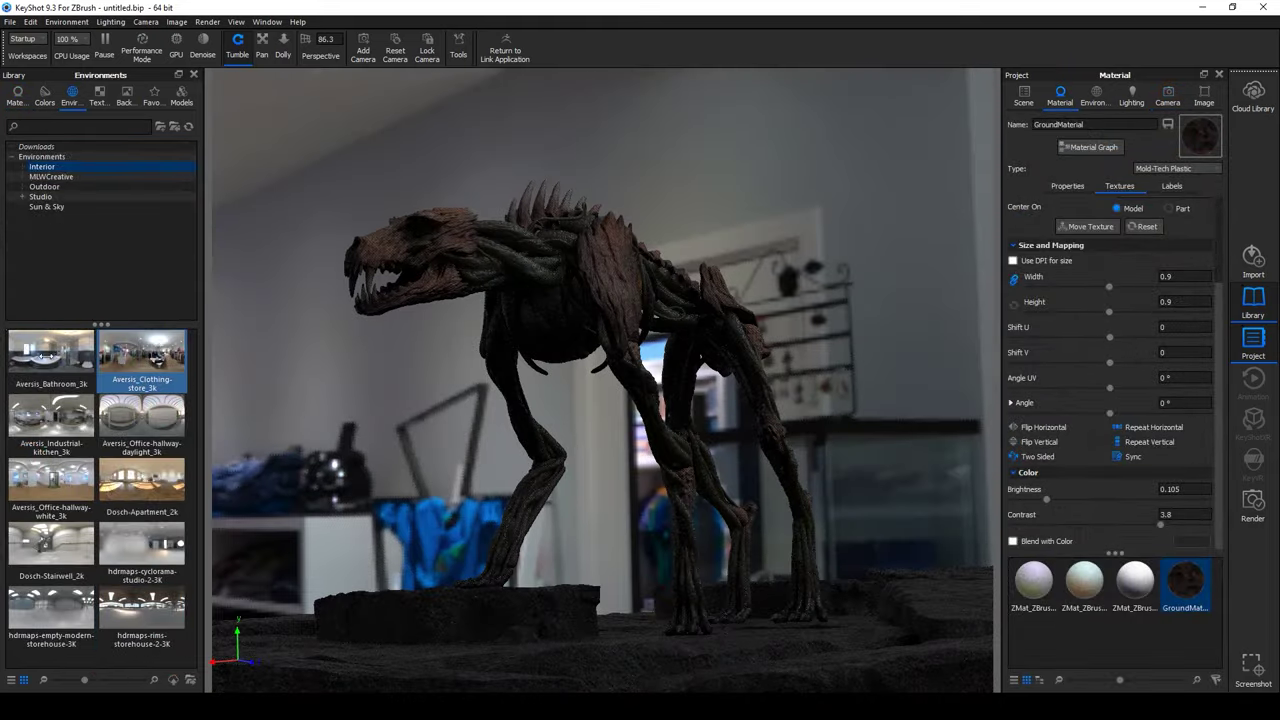
left_click_drag(44, 354, 337, 148)
left_click_drag(326, 373, 252, 288)
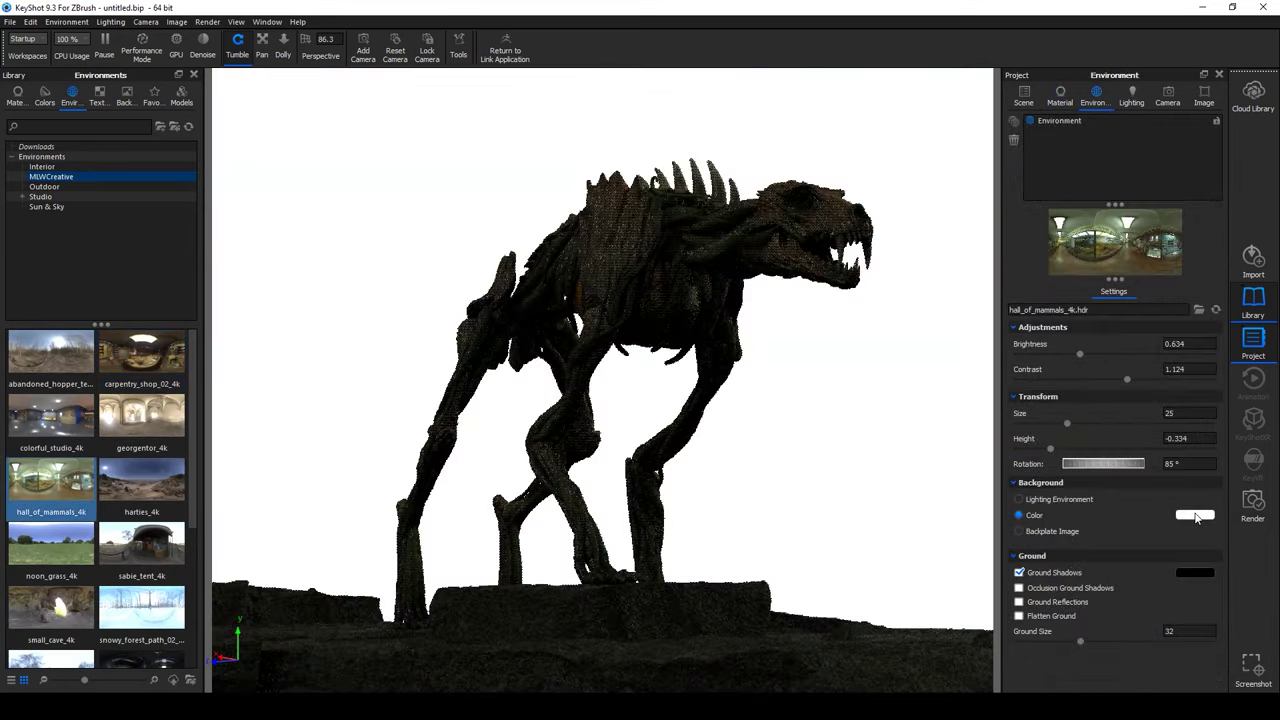
Step: Give the scene a solid black background and swing the camera around the creature
left_click(1196, 517)
left_click(850, 372)
key("Return")
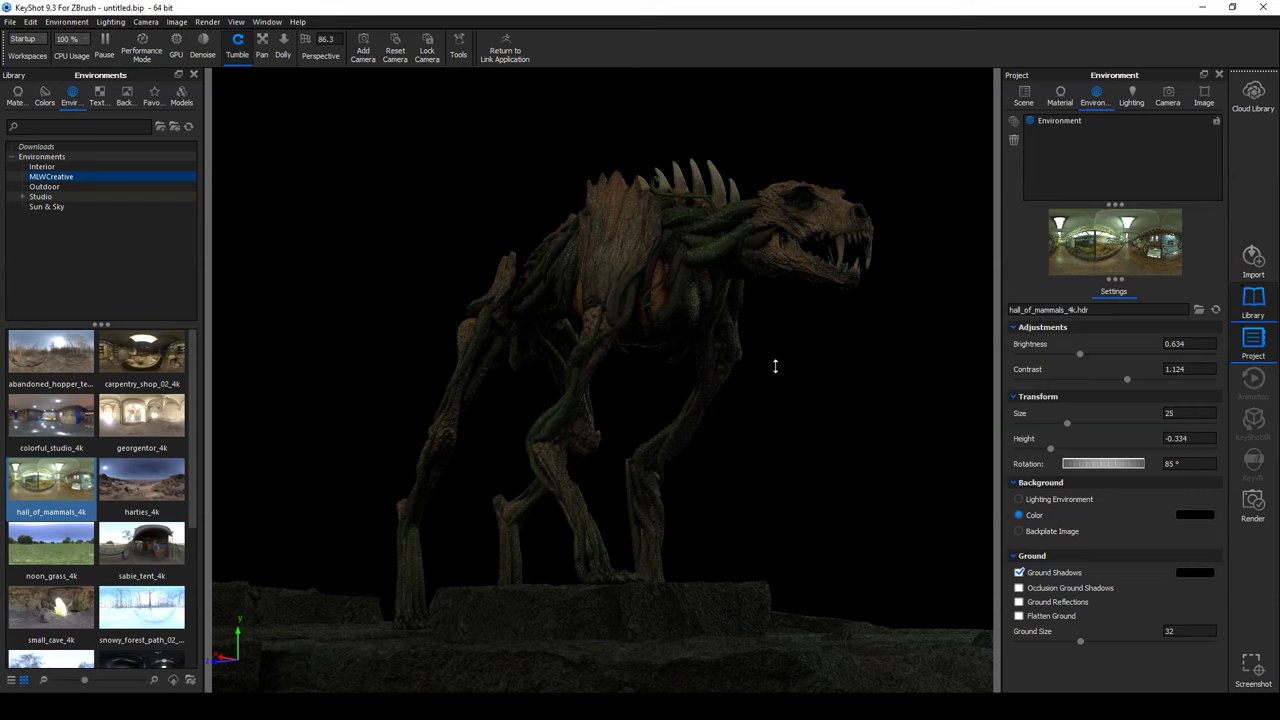
left_click(1167, 96)
left_click_drag(1192, 284, 1151, 285)
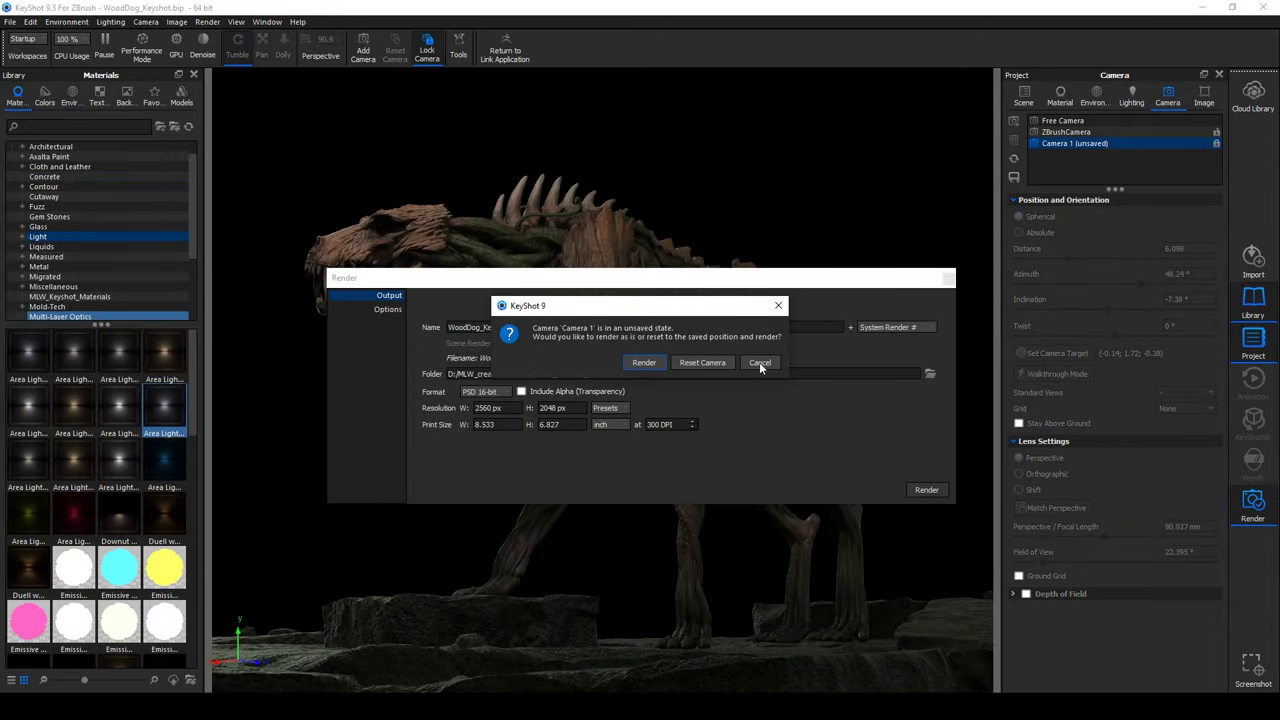
left_click(759, 362)
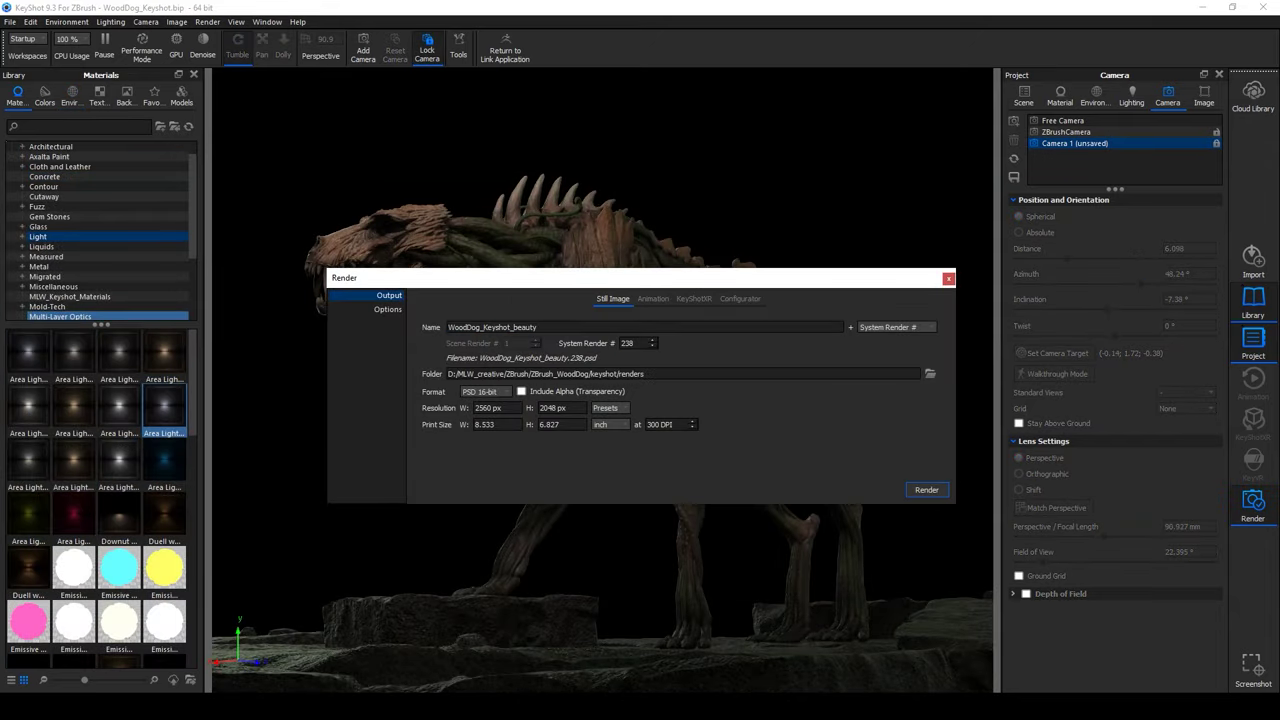
Step: Save the scene and render the WoodDog matt, mask, rim and ao passes
key("ctrl+s")
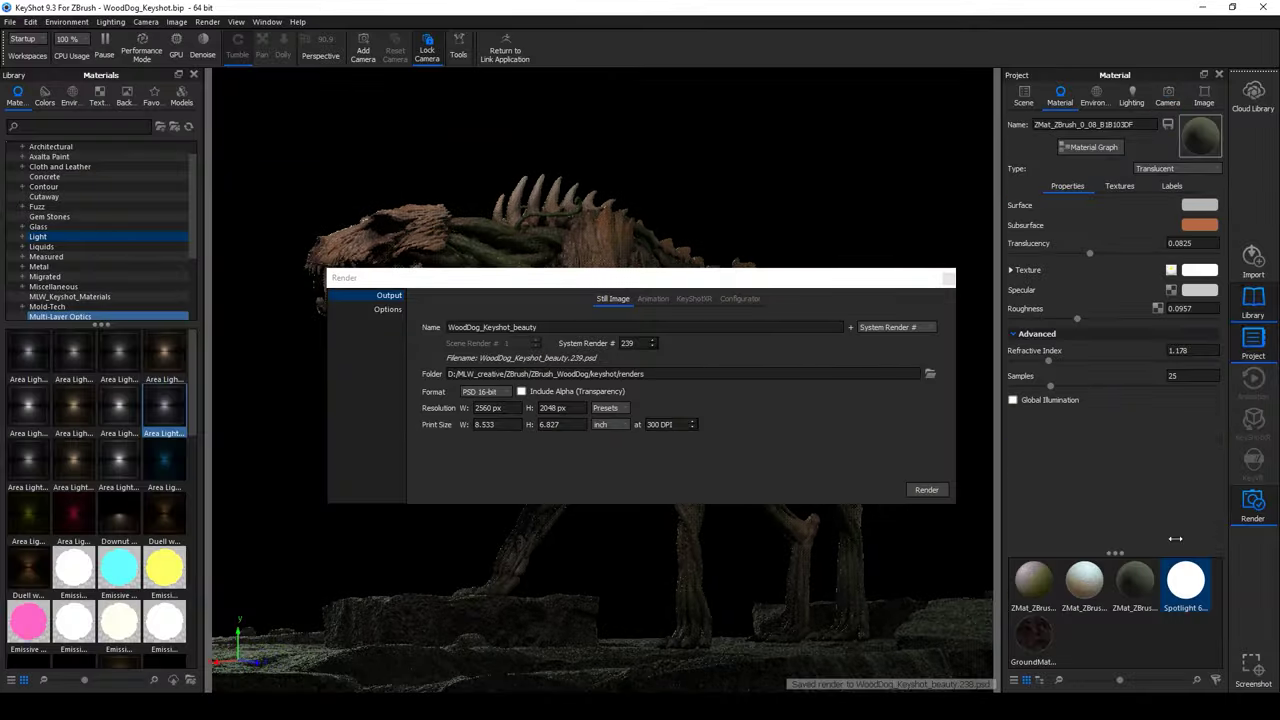
type("matt")
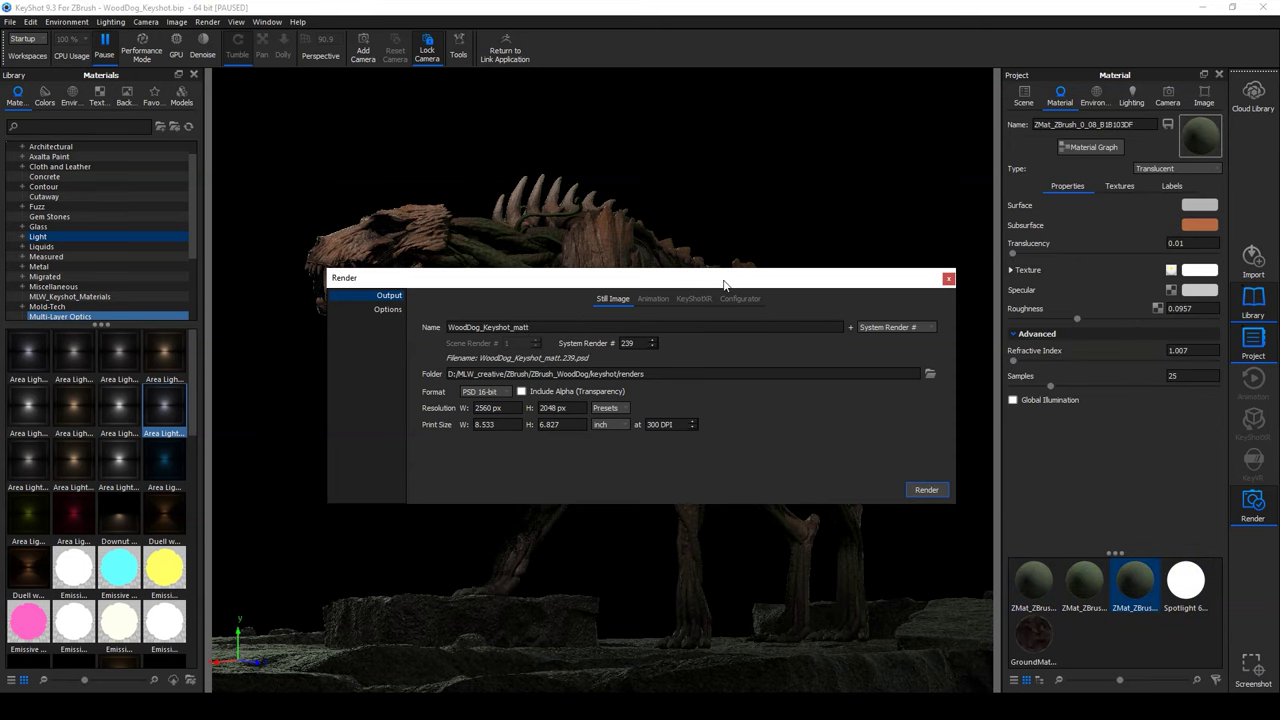
key("Return")
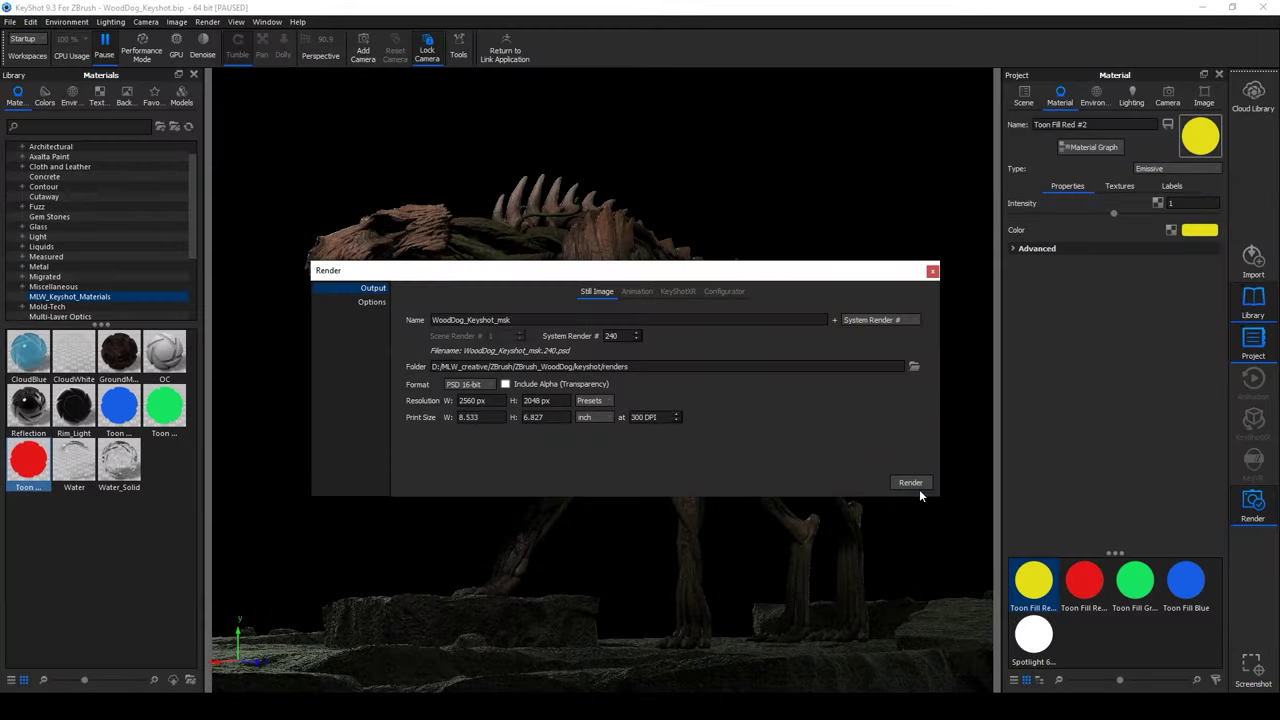
left_click(920, 485)
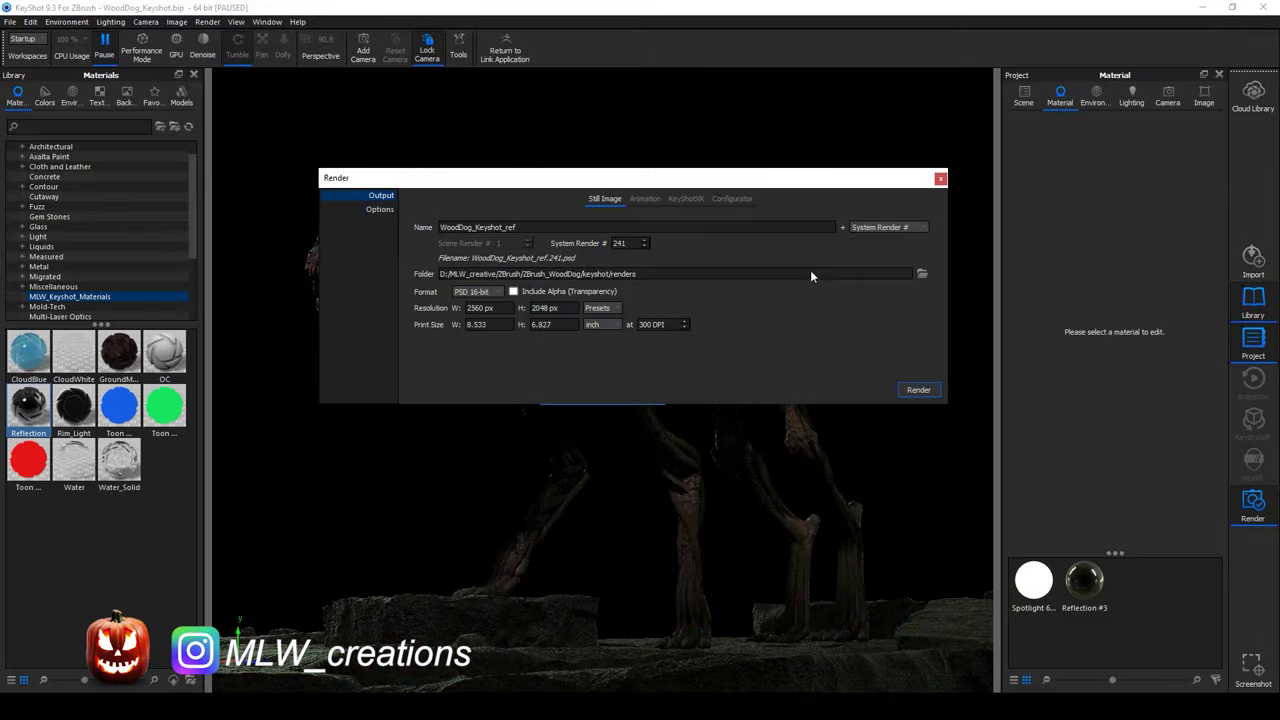
scroll(830, 198, "down", 3)
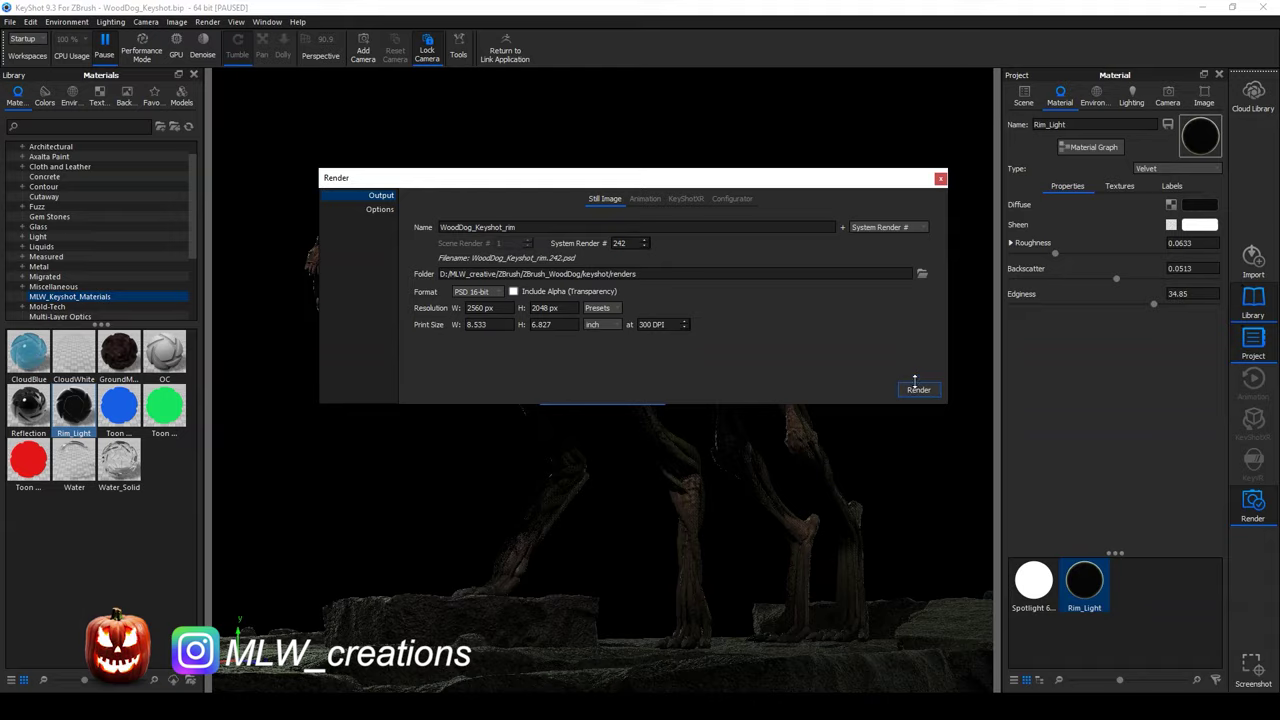
left_click(916, 388)
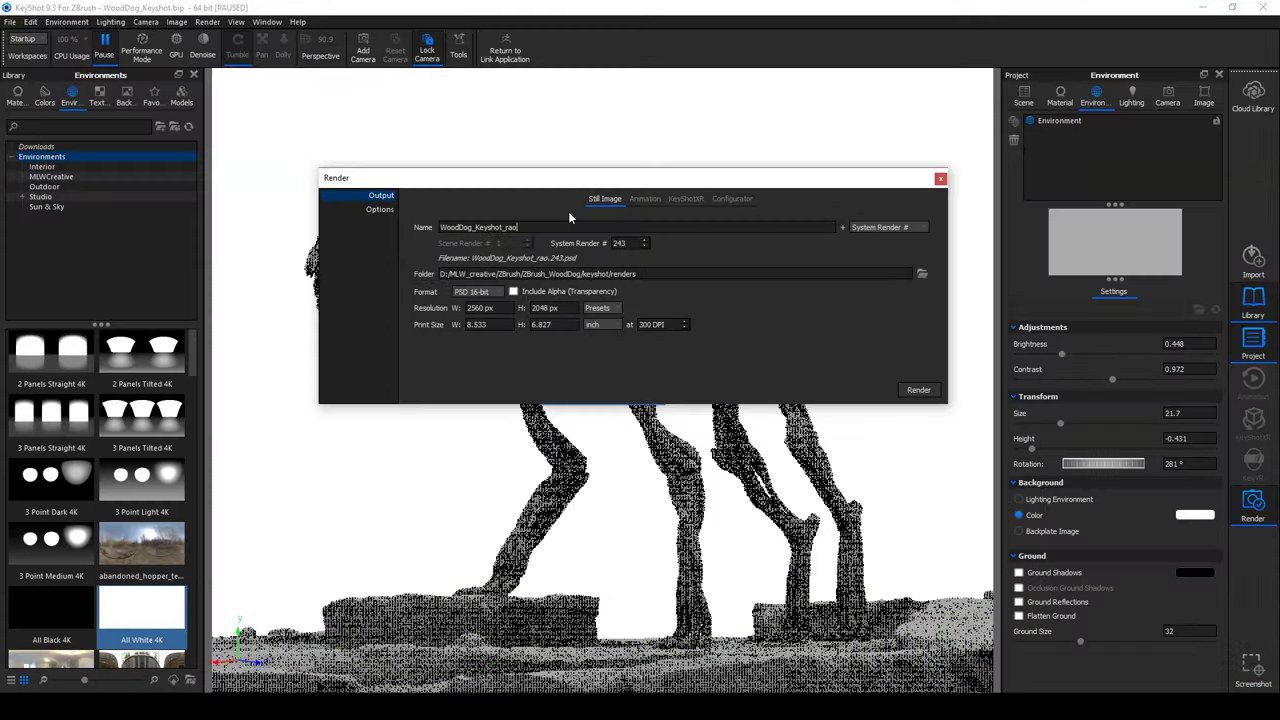
type("ao")
left_click(918, 389)
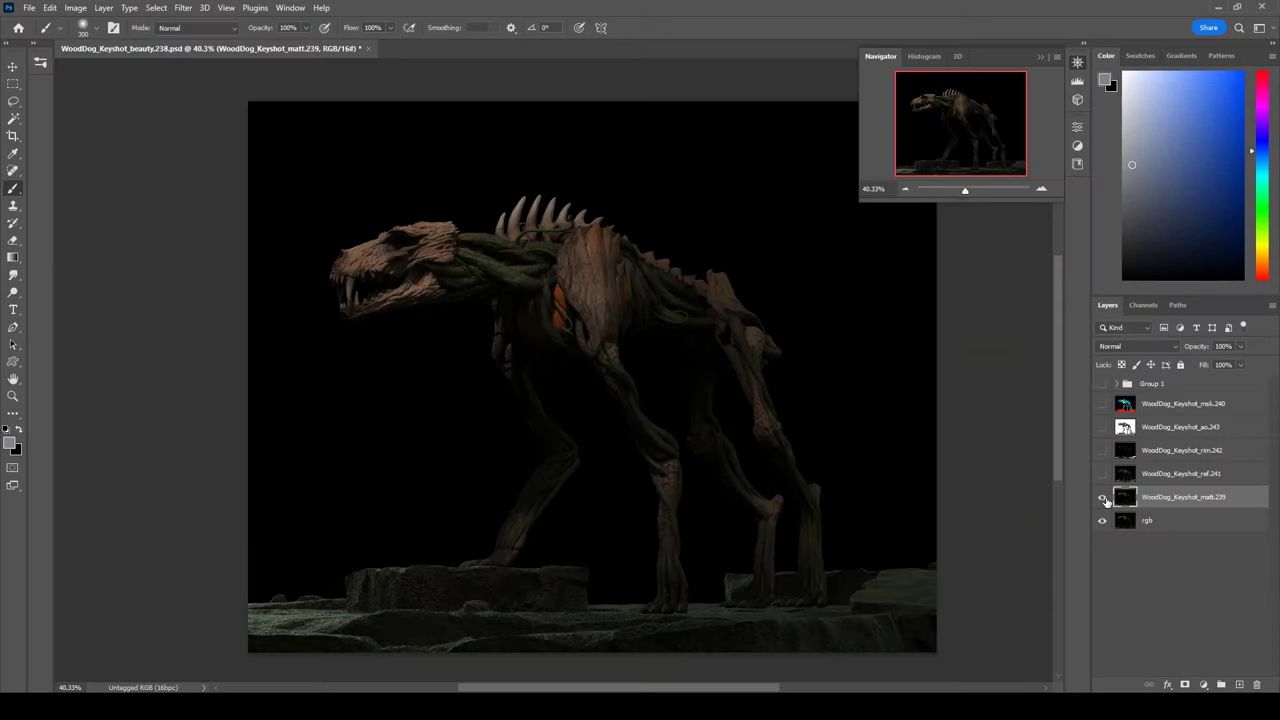
Step: Black out the rim layer's mask and paint white rim light over the back and shoulder
left_click(1185, 685, "alt")
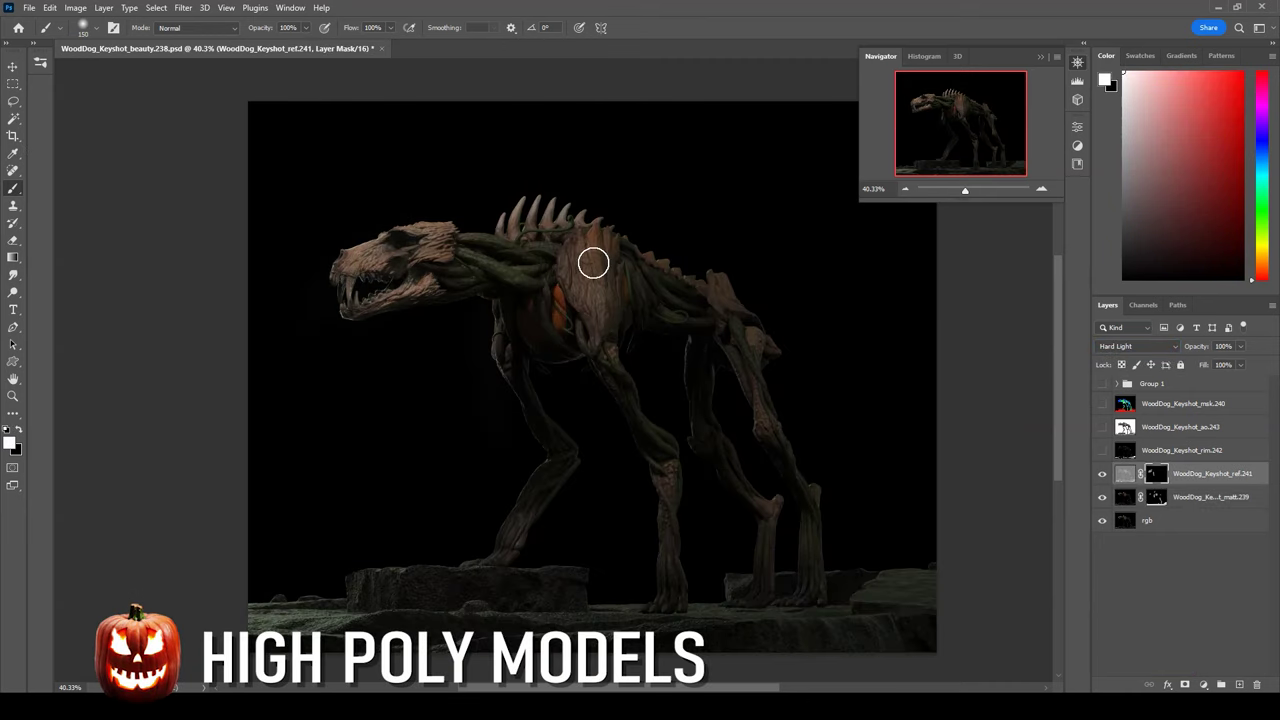
mouse_move(472, 253)
left_mouse_down()
mouse_move(740, 523)
mouse_move(655, 290)
left_mouse_up()
key("x")
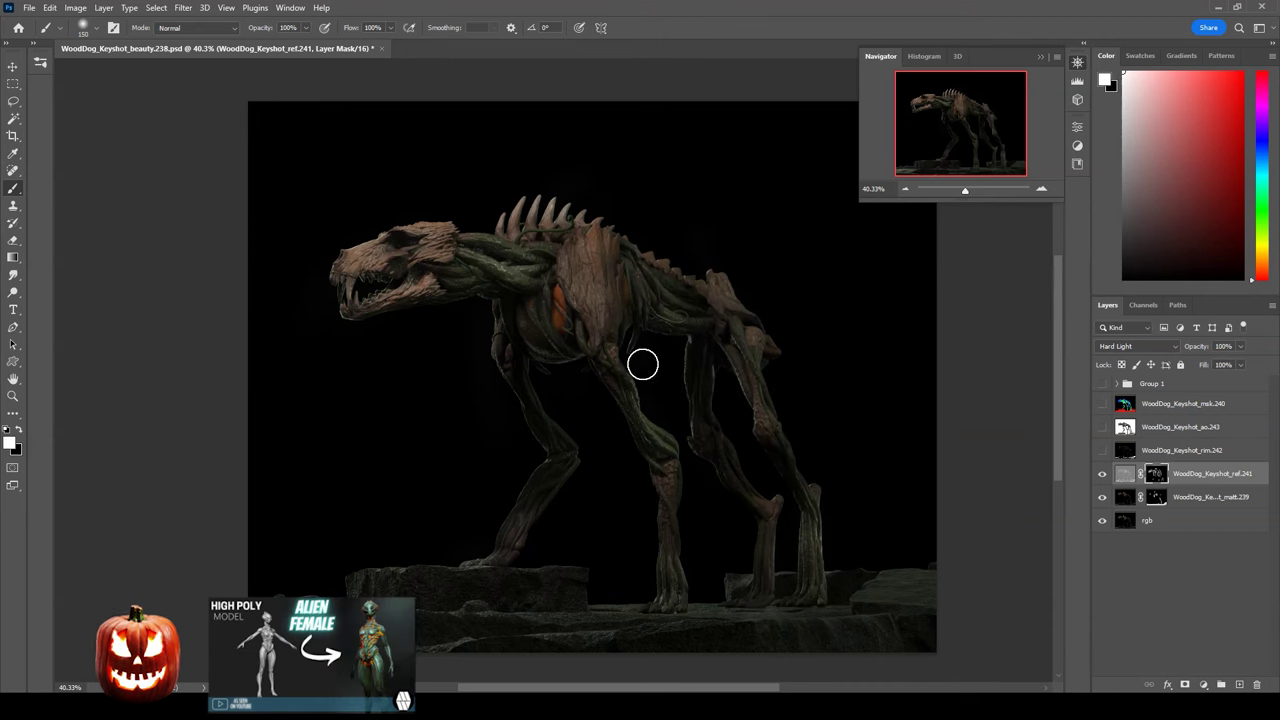
key("alt+BackSpace")
key("x")
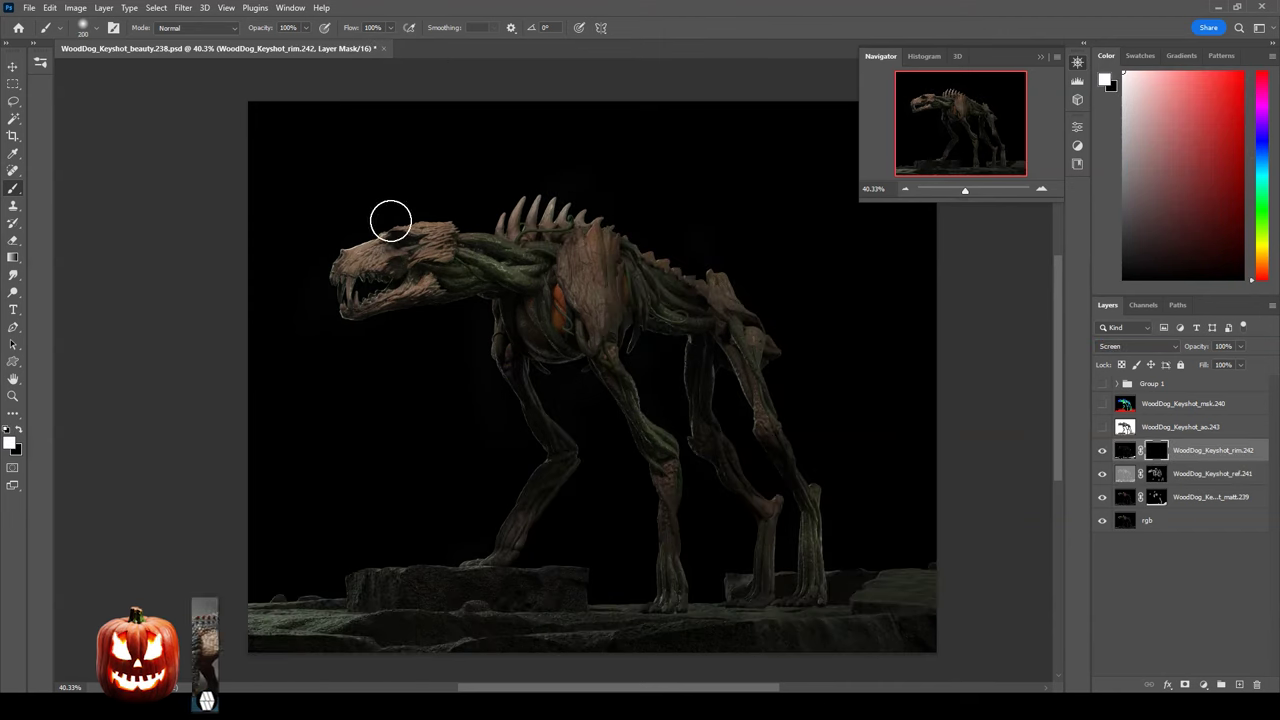
left_click_drag(591, 252, 666, 265)
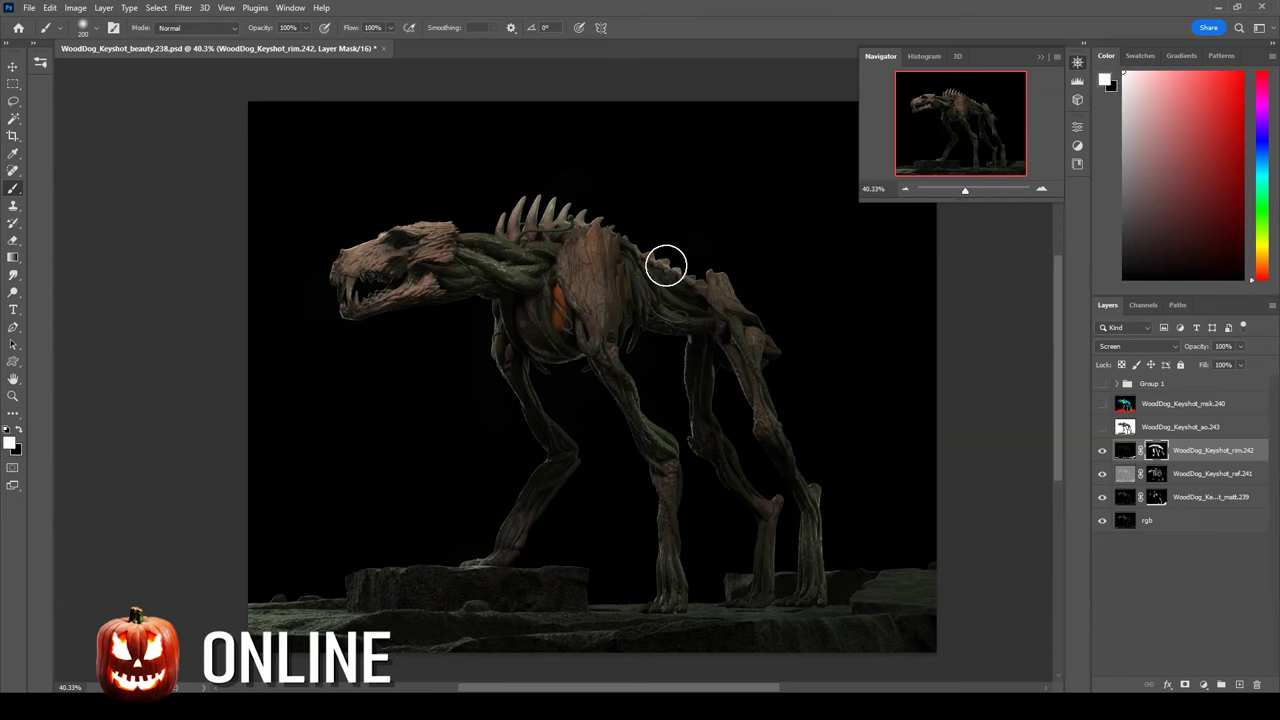
key("x")
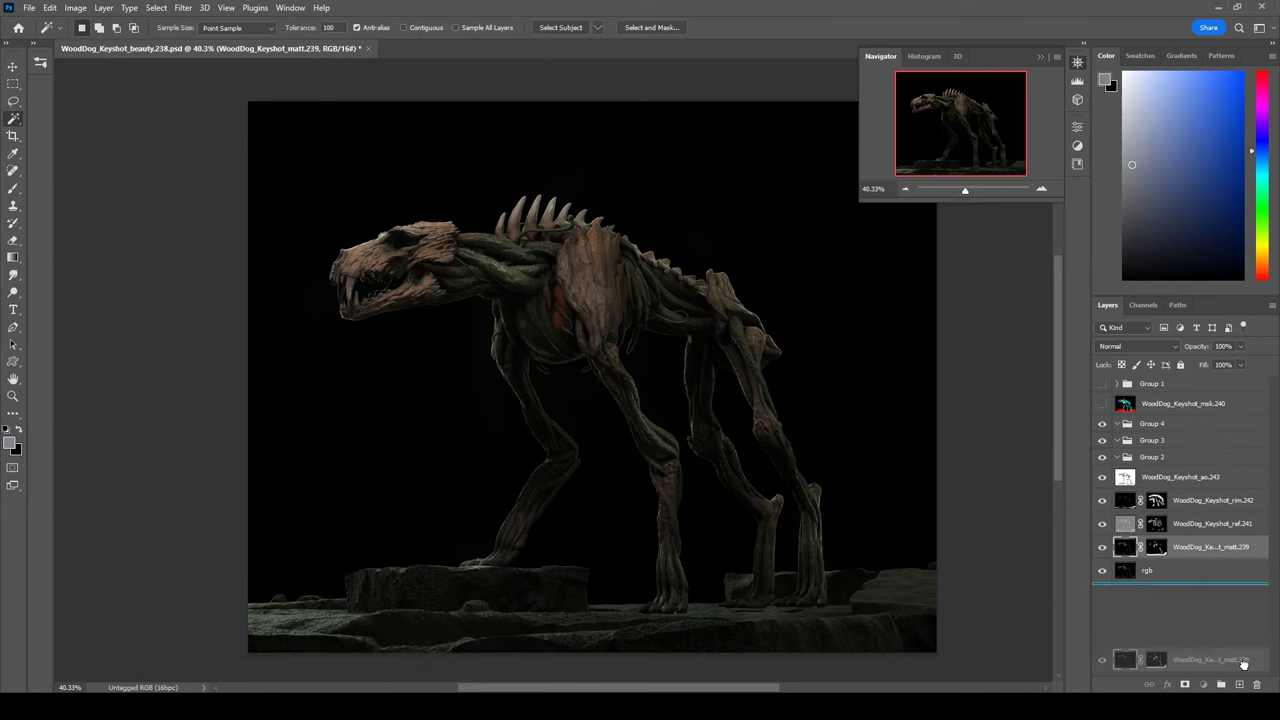
Step: Make the duplicated matt layer an orange chest glow at Linear Dodge (Add), 60% opacity
left_click(74, 8)
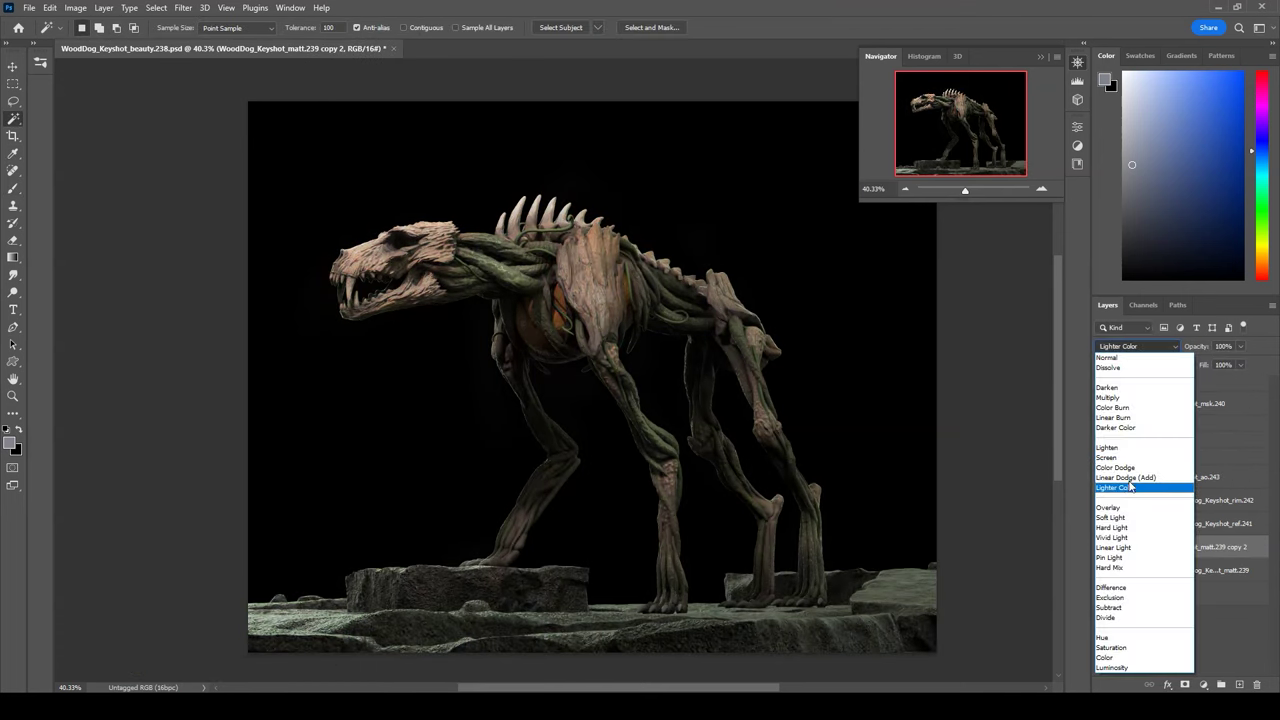
left_click(1107, 357)
left_click(1156, 546)
key("b")
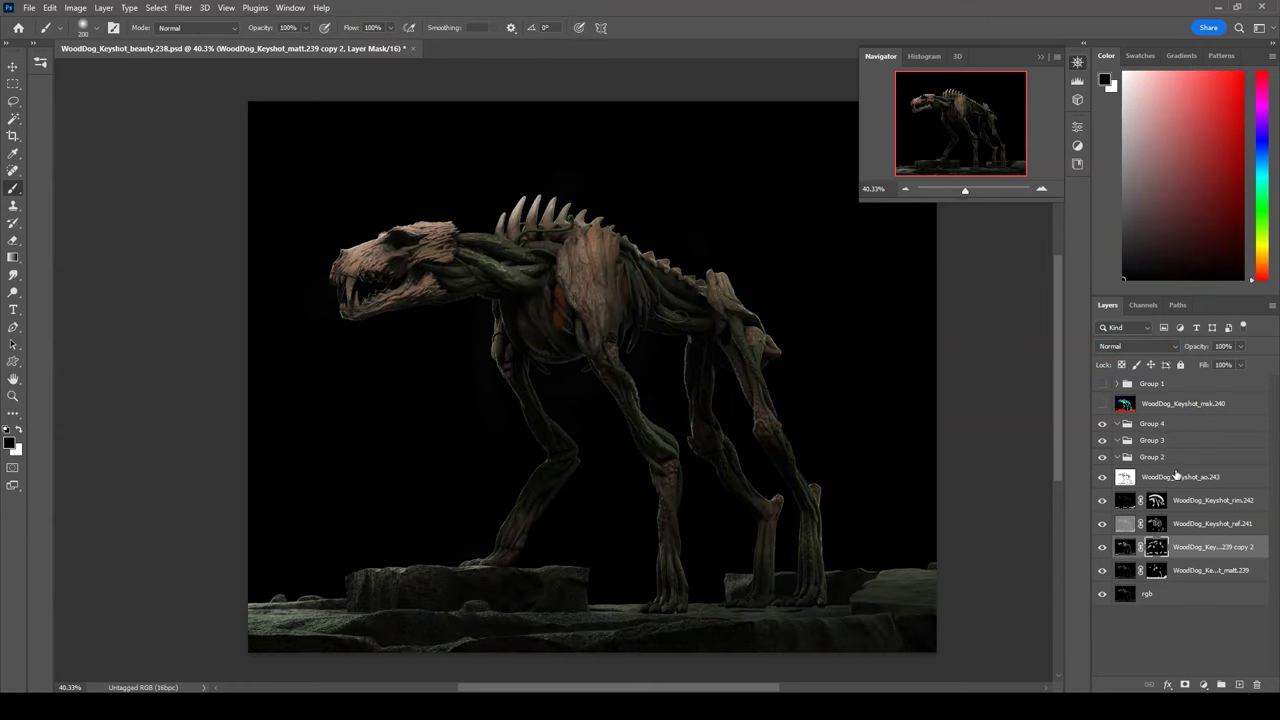
right_click(1166, 546)
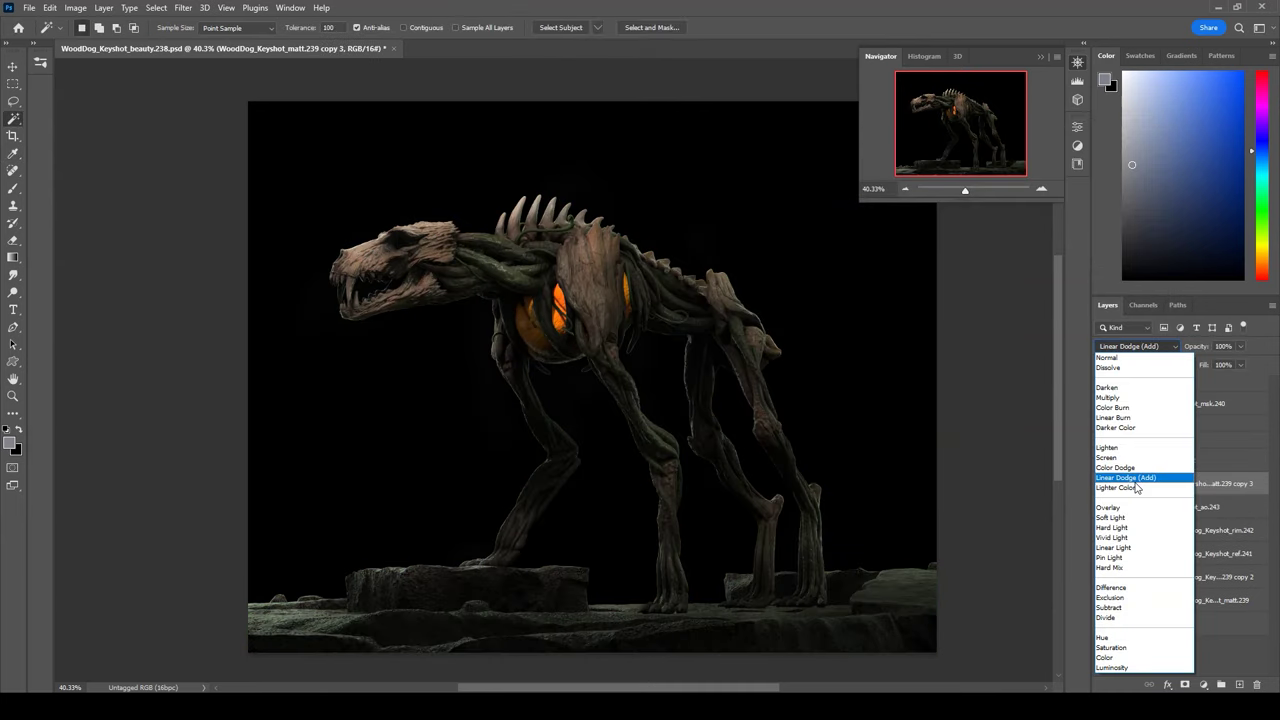
left_click(1133, 479)
left_click_drag(1240, 346, 1217, 366)
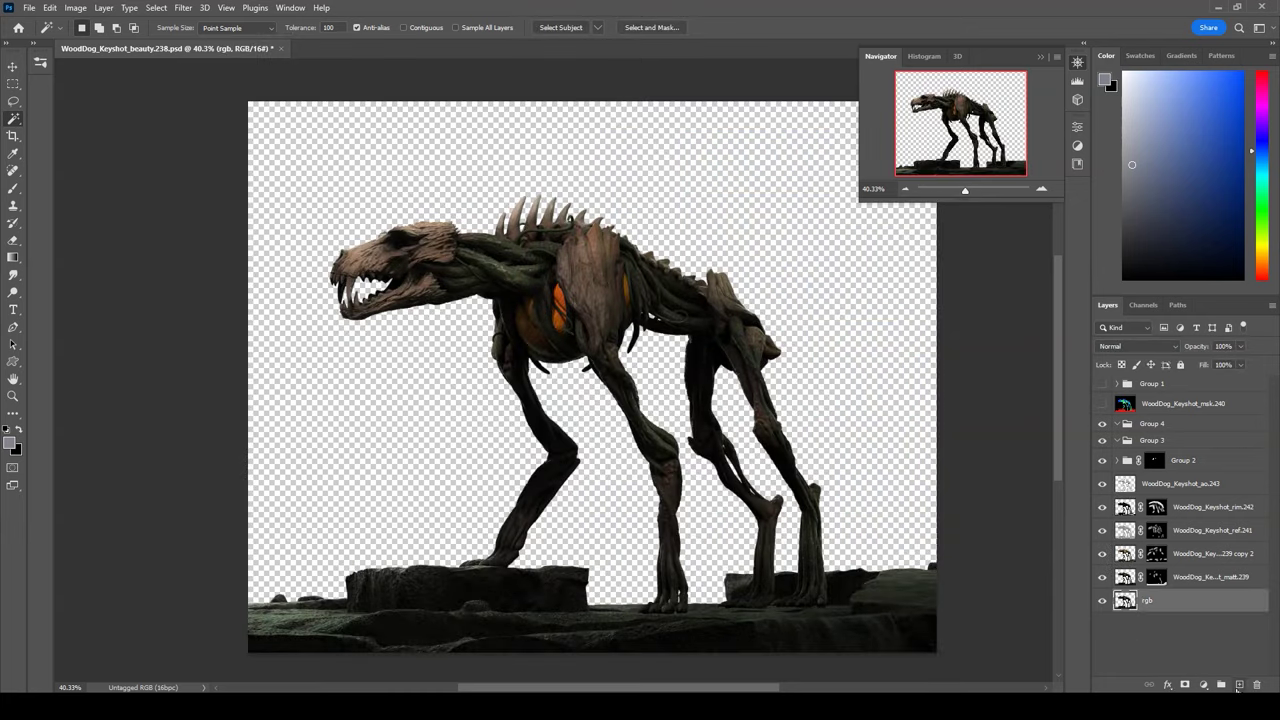
Step: Add a new layer filled with black as the backdrop
left_click(1238, 686, "ctrl")
key("d")
key("g")
left_click(718, 295)
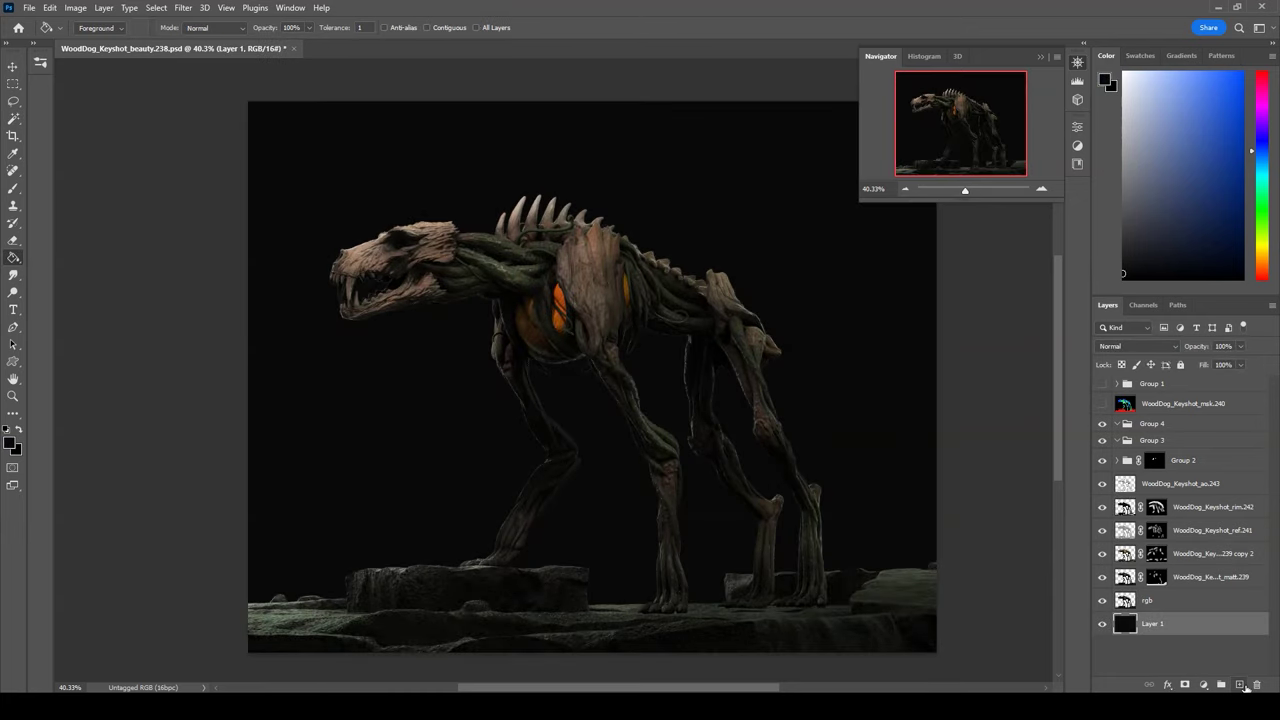
Step: Paint greenish fog across the lower canvas on a new layer
left_click(1238, 686)
key("b")
left_click_drag(560, 500, 940, 440)
key("ctrl+z")
key("d")
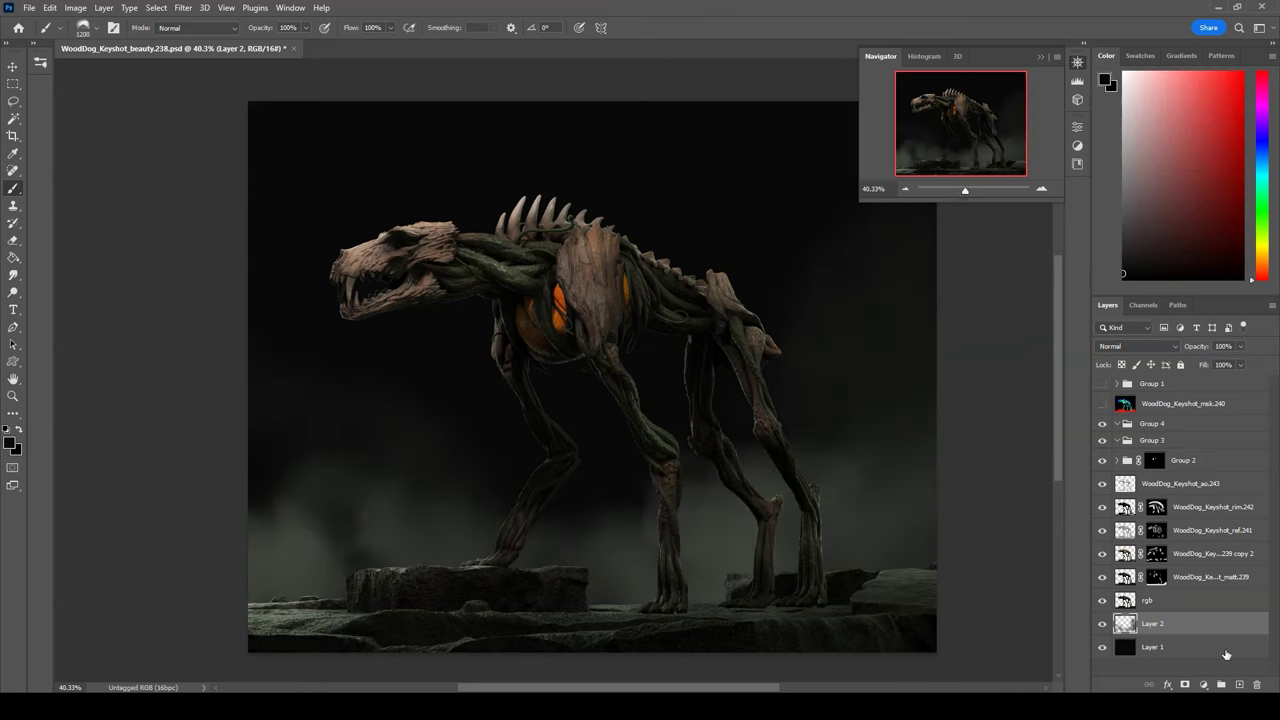
Step: Lay a brown gradient on a new layer set to Screen at 45% opacity
left_click(1240, 683, "ctrl")
key("g")
left_click_drag(606, 480, 549, 437)
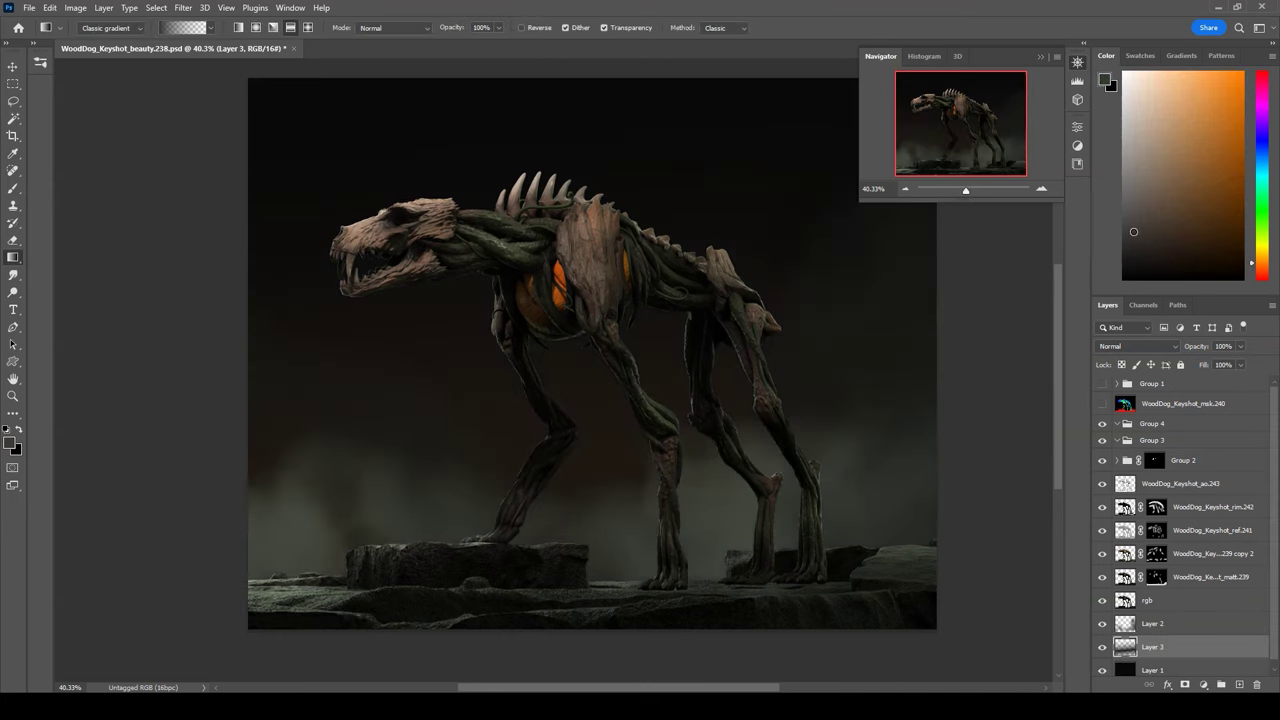
left_click(1137, 346)
left_click(1125, 470)
left_click_drag(1240, 346, 1208, 365)
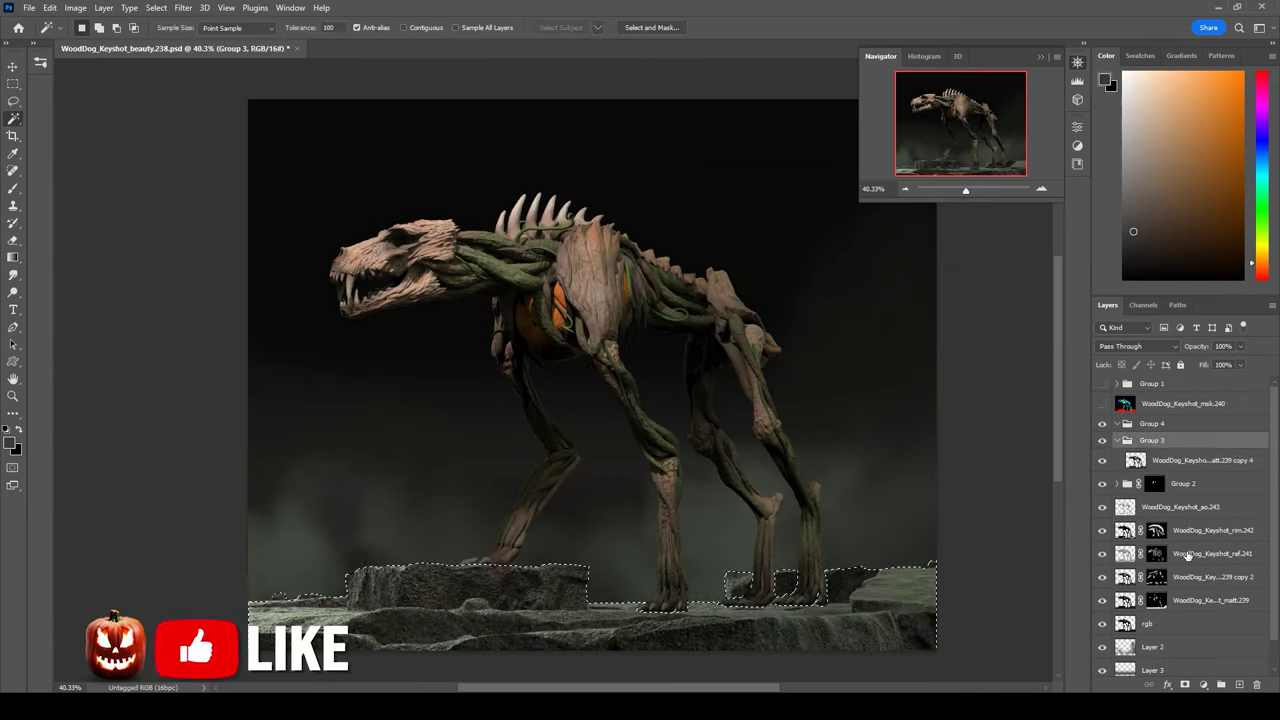
Step: Darken the rocks with Levels and set a dimming layer to Multiply at 38%
left_click(75, 7)
left_click(400, 57)
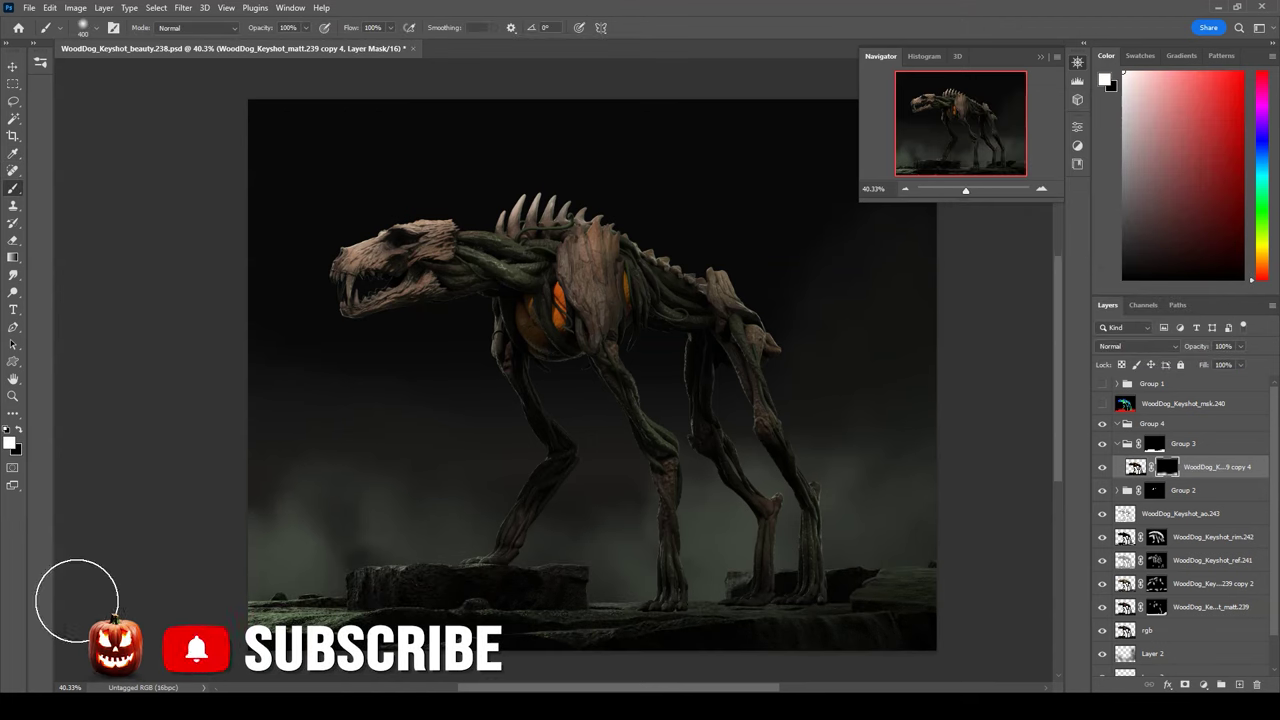
left_click(1138, 346)
left_click(1120, 420)
left_click_drag(1240, 346, 1204, 367)
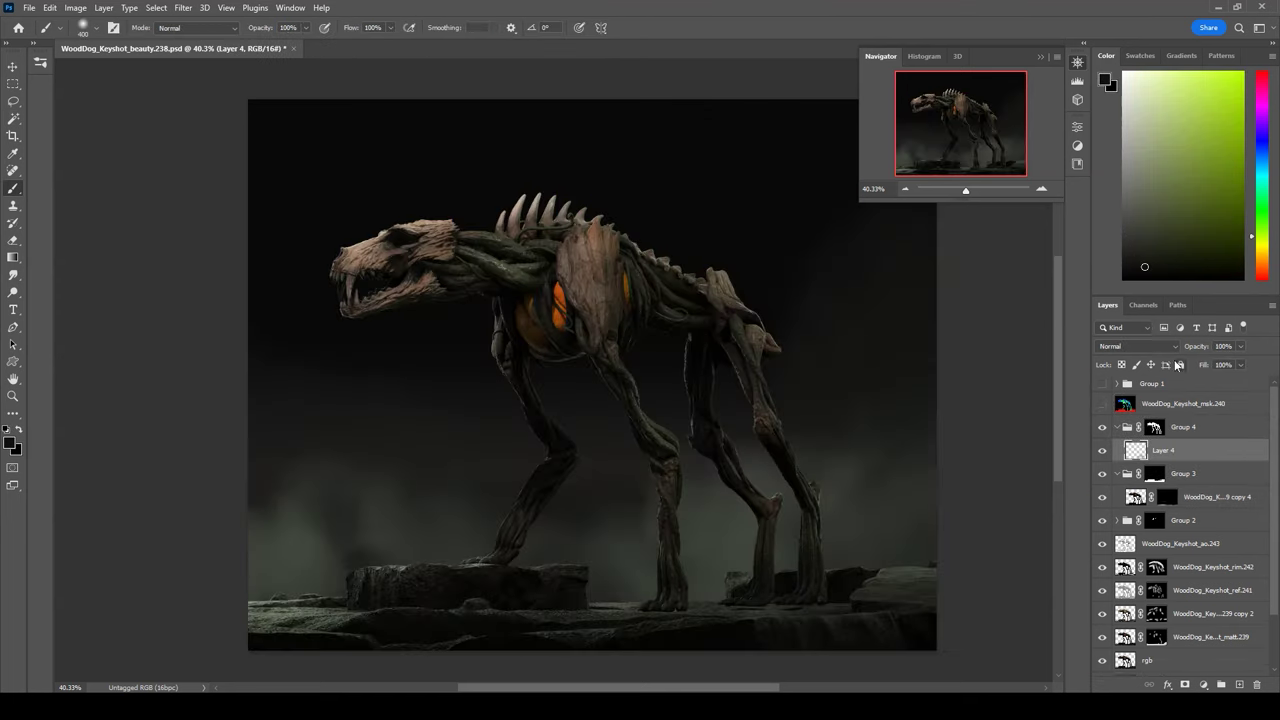
Step: Target the copy 4 and Group 4 masks and shrink the brush to 200 px
left_click(1138, 346)
left_click(1167, 497)
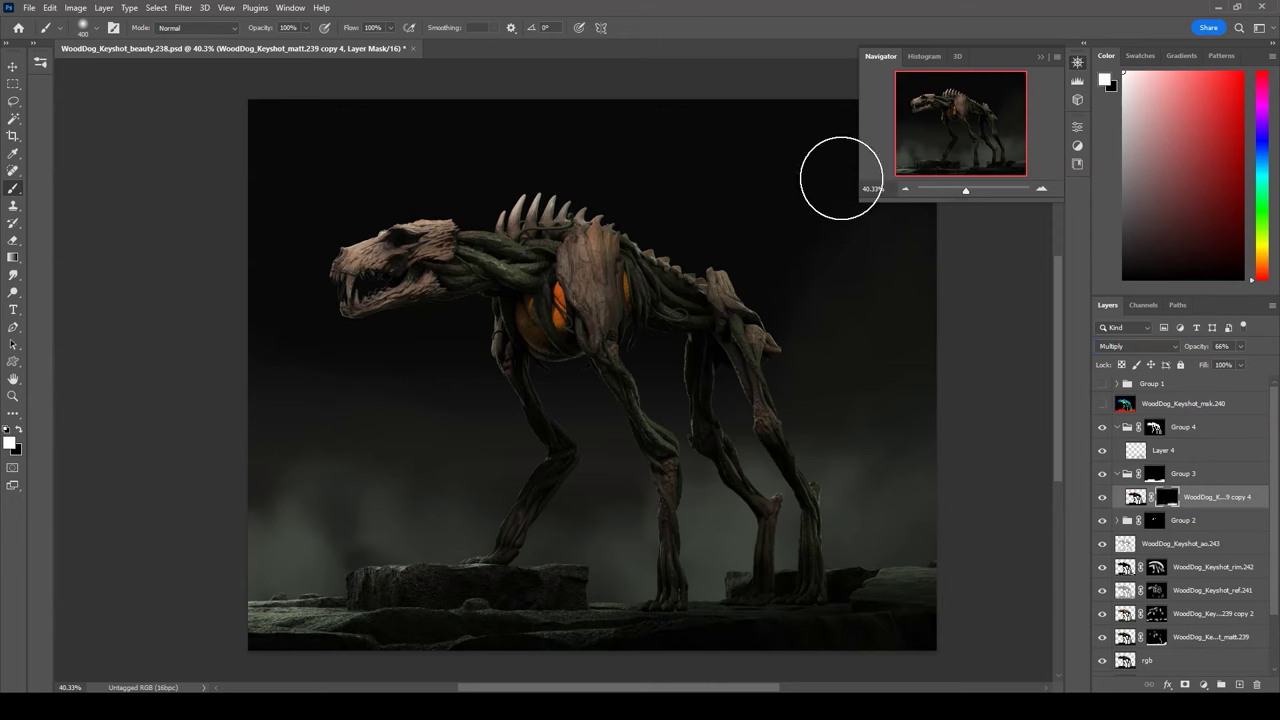
key("m")
left_click(1125, 420)
key("bracketleft")
key("bracketleft")
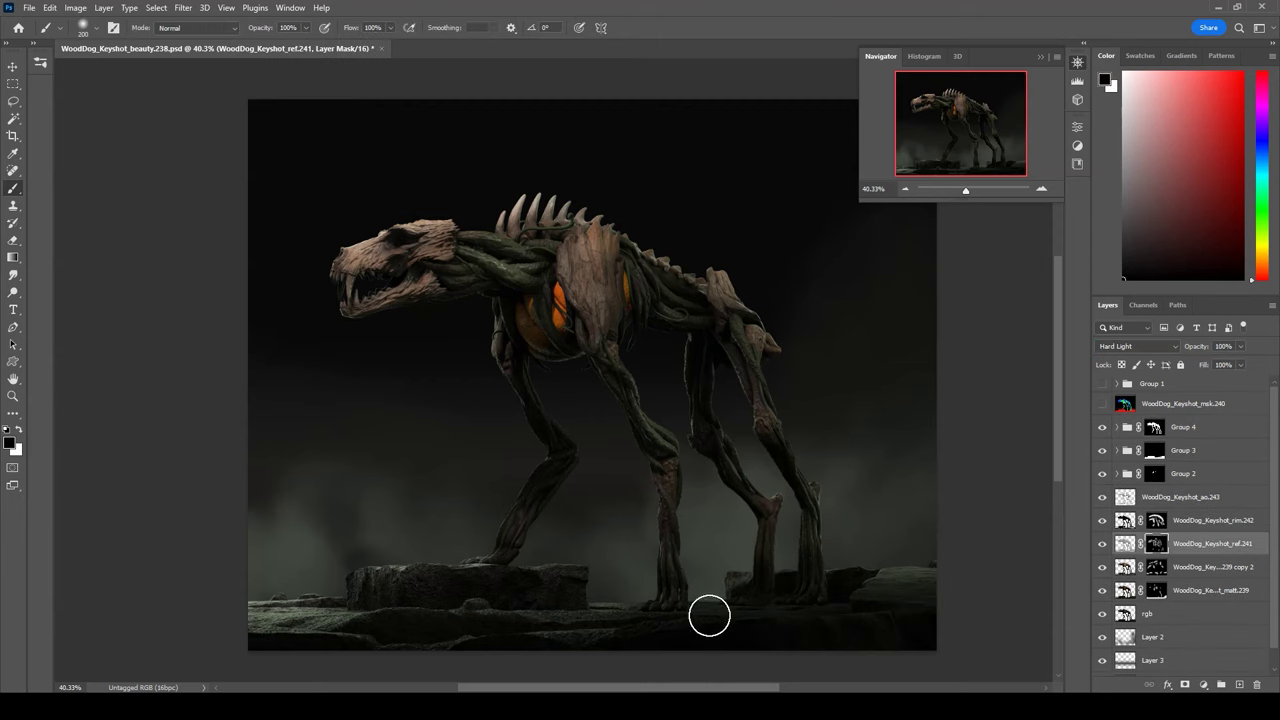
Step: Fill a new colour layer above the backdrop and blend it as Color
scroll(1211, 625, "down", 1)
left_click(1265, 666)
key("g")
left_click(571, 171, "alt")
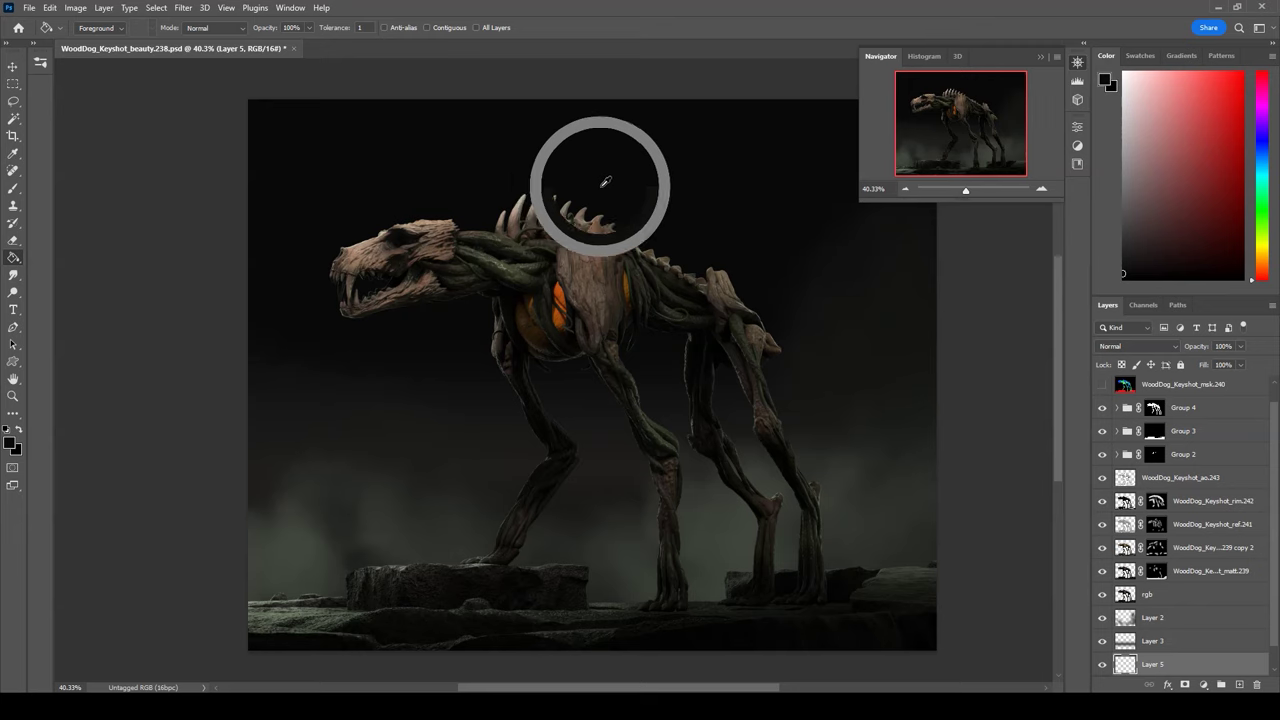
left_click(571, 171)
left_click(1138, 346)
left_click(1170, 660)
Step: Try other blend modes, then settle on Normal blending at 41% opacity
left_click(1138, 346)
left_click(1138, 346)
left_click(1138, 346)
key("Escape")
left_click(1138, 346)
left_click(1107, 357)
left_click(1240, 346)
left_click_drag(1245, 364, 1207, 366)
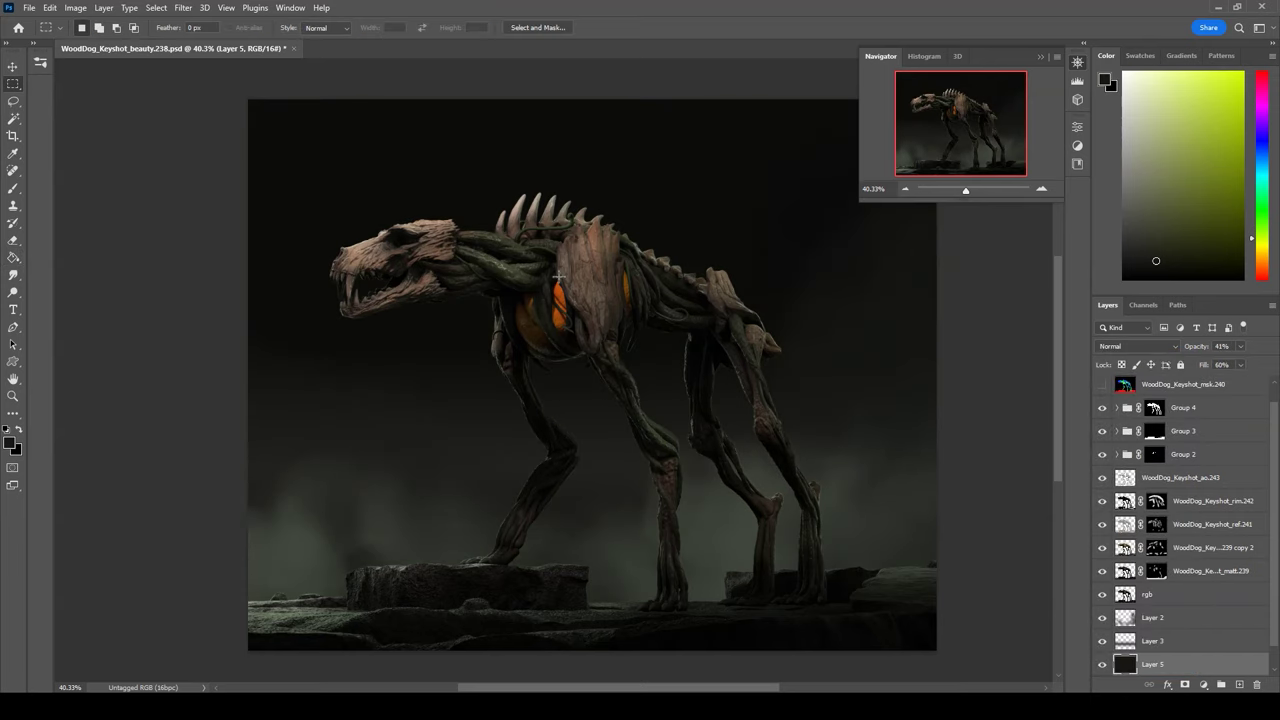
Step: Add a new layer above Group 4 and pick a light fog colour and dust brush
key("b")
key("ctrl+shift+alt+n")
key("F5")
left_click(666, 530, "alt")
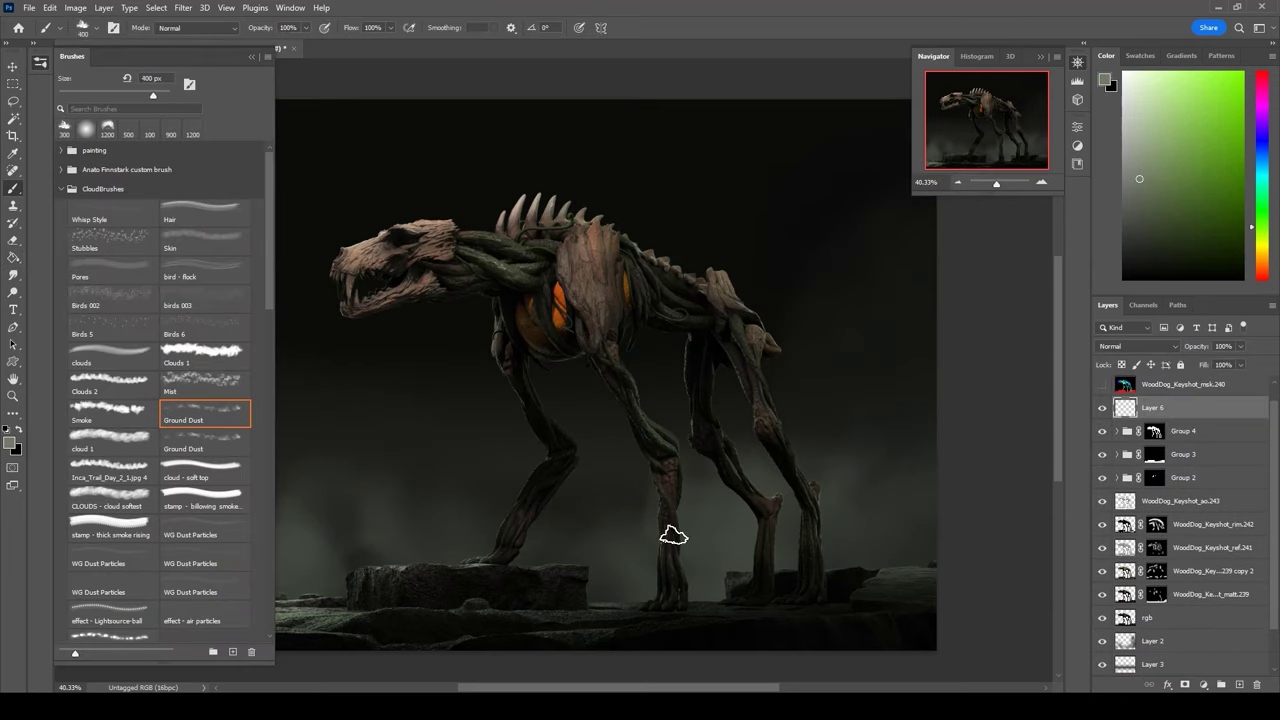
Step: Paint light ground fog along the bottom rocks
mouse_move(543, 651)
left_mouse_down()
mouse_move(409, 597)
mouse_move(955, 590)
left_mouse_up()
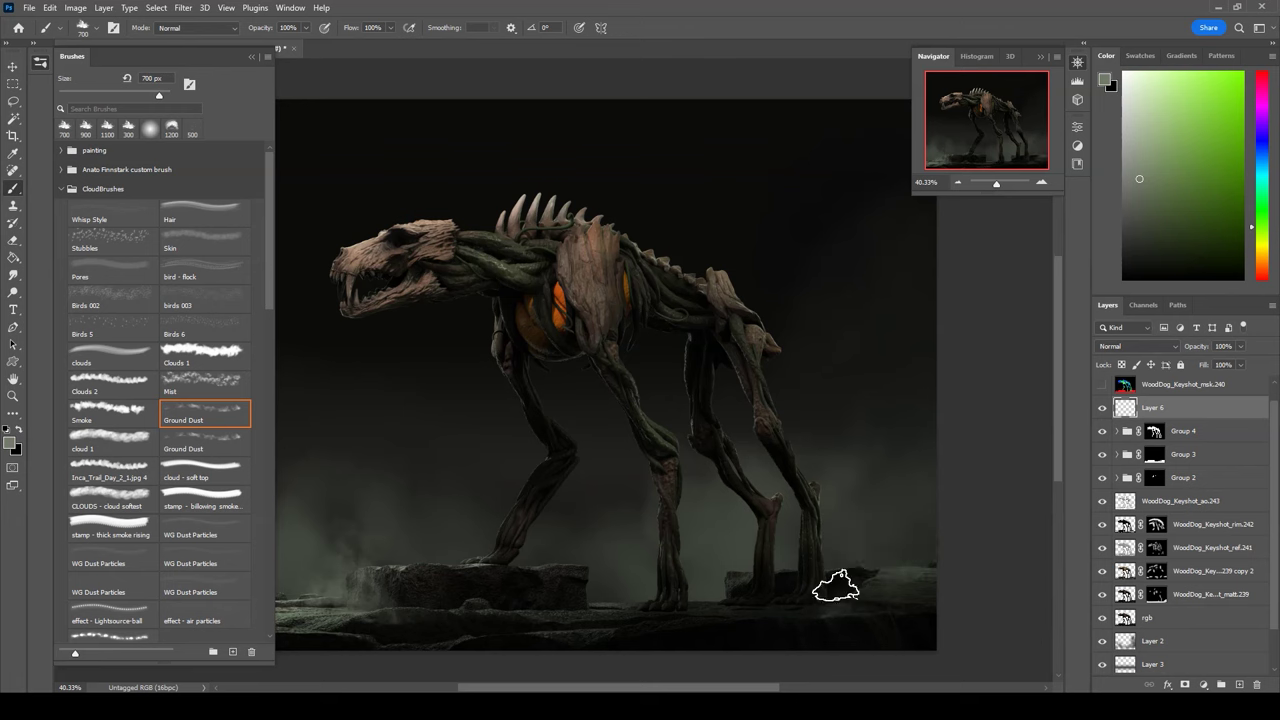
key("F5")
scroll(636, 651, "down", 1, "alt")
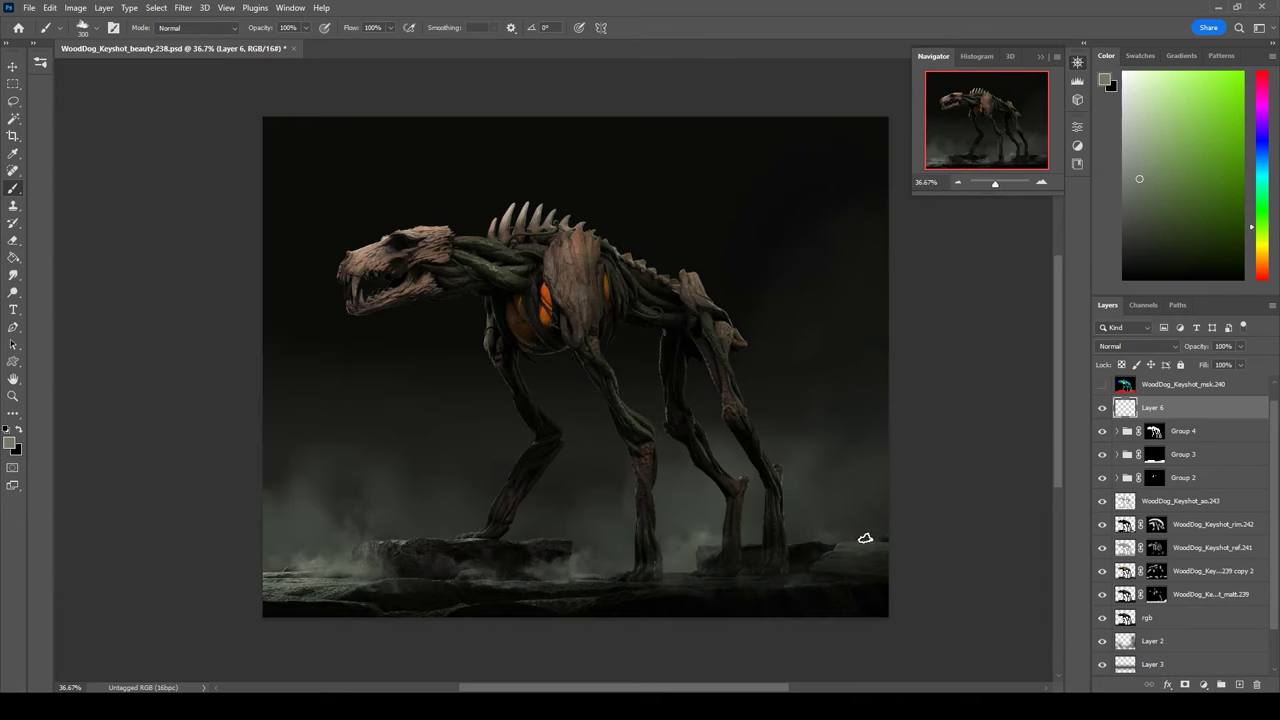
scroll(667, 339, "up", 1, "alt")
Step: Paint 1300 px cloud-brush fog on a new Screen layer moved near the bottom
left_click(1240, 685)
key("F5")
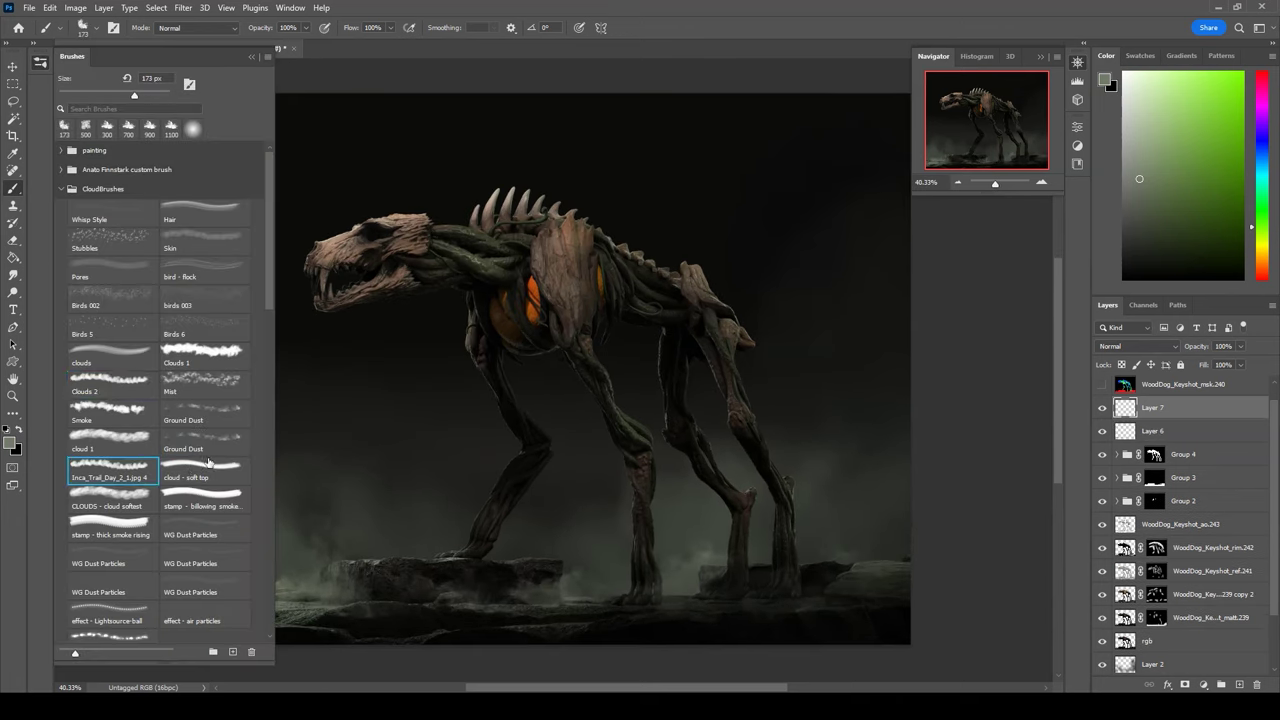
left_click(140, 462)
key("F5")
left_click(750, 530)
left_click(170, 490)
left_click(1138, 346)
left_click(1139, 459)
key("ctrl+shift+bracketleft")
Step: Add a layer inside Group 4 and brighten the fog over the right legs
left_click(1115, 431)
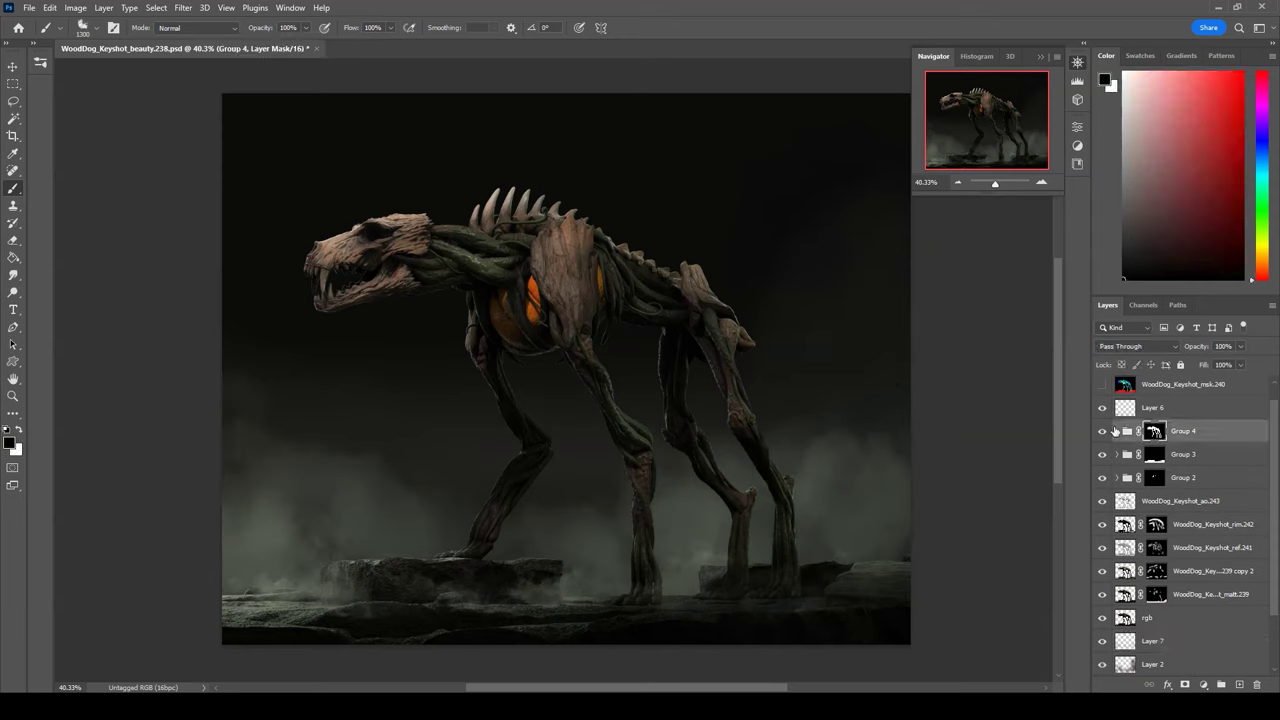
left_click(1115, 431)
key("ctrl+shift+alt+n")
key("F5")
scroll(160, 300, "down", 3)
key("F5")
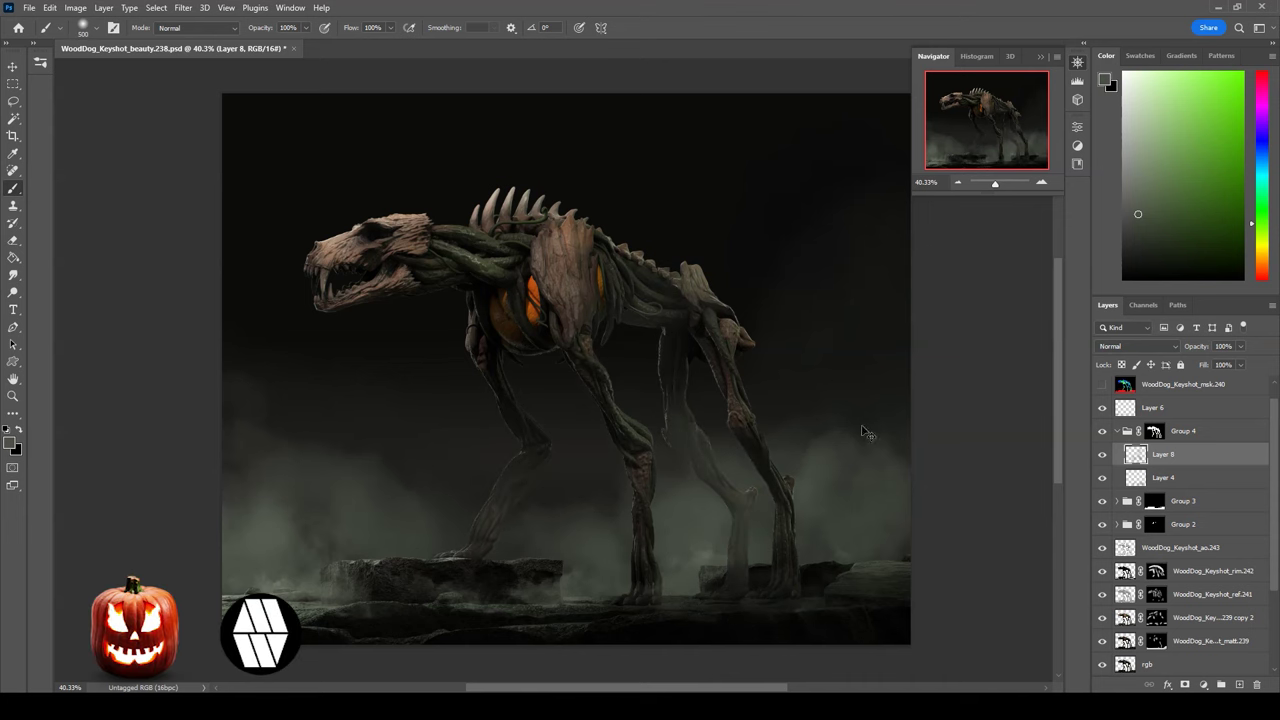
key("e")
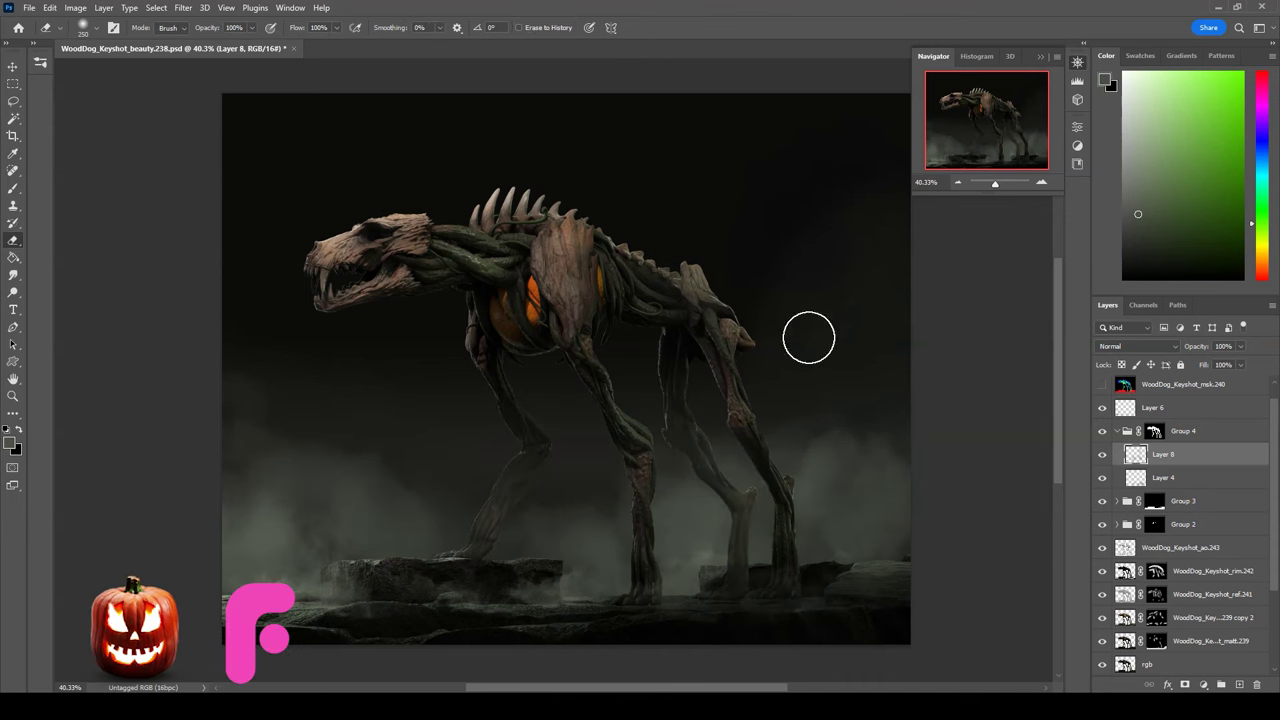
key("b")
left_click_drag(793, 345, 826, 618)
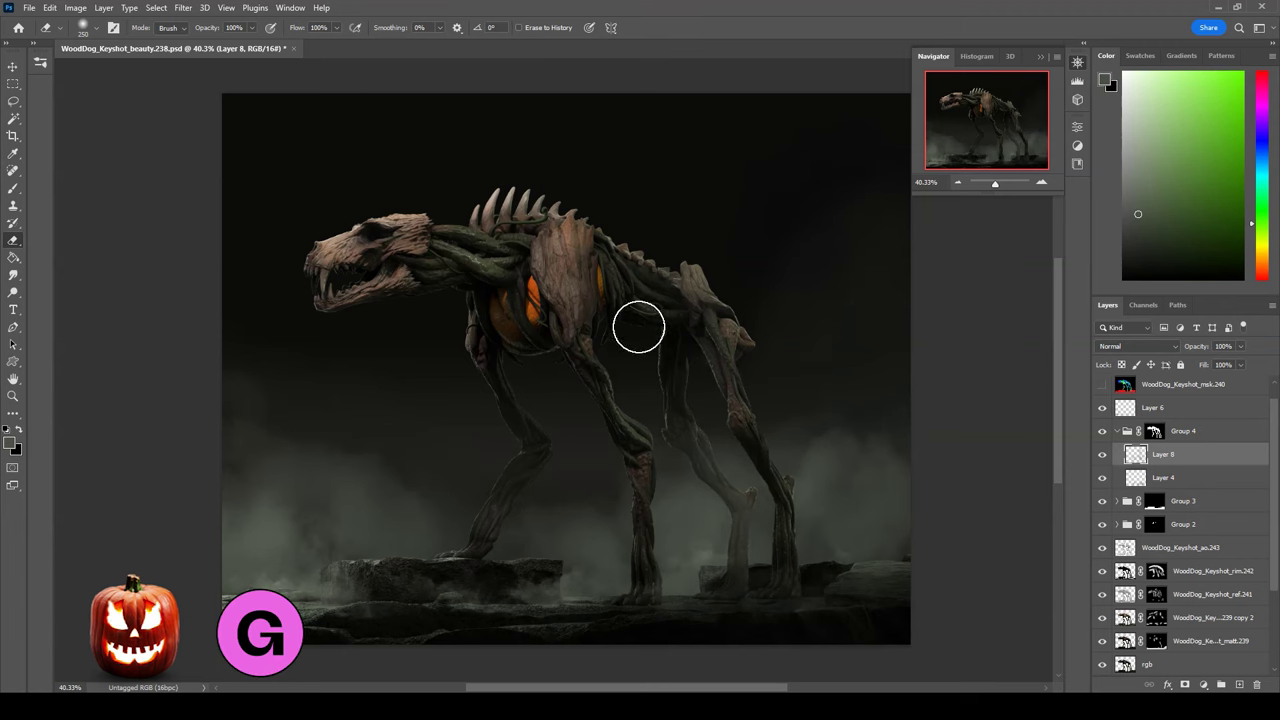
Step: Fill a new layer light green, set it to Overlay, and shift the tint toward cyan
key("ctrl+shift+alt+n")
key("g")
left_click(566, 370)
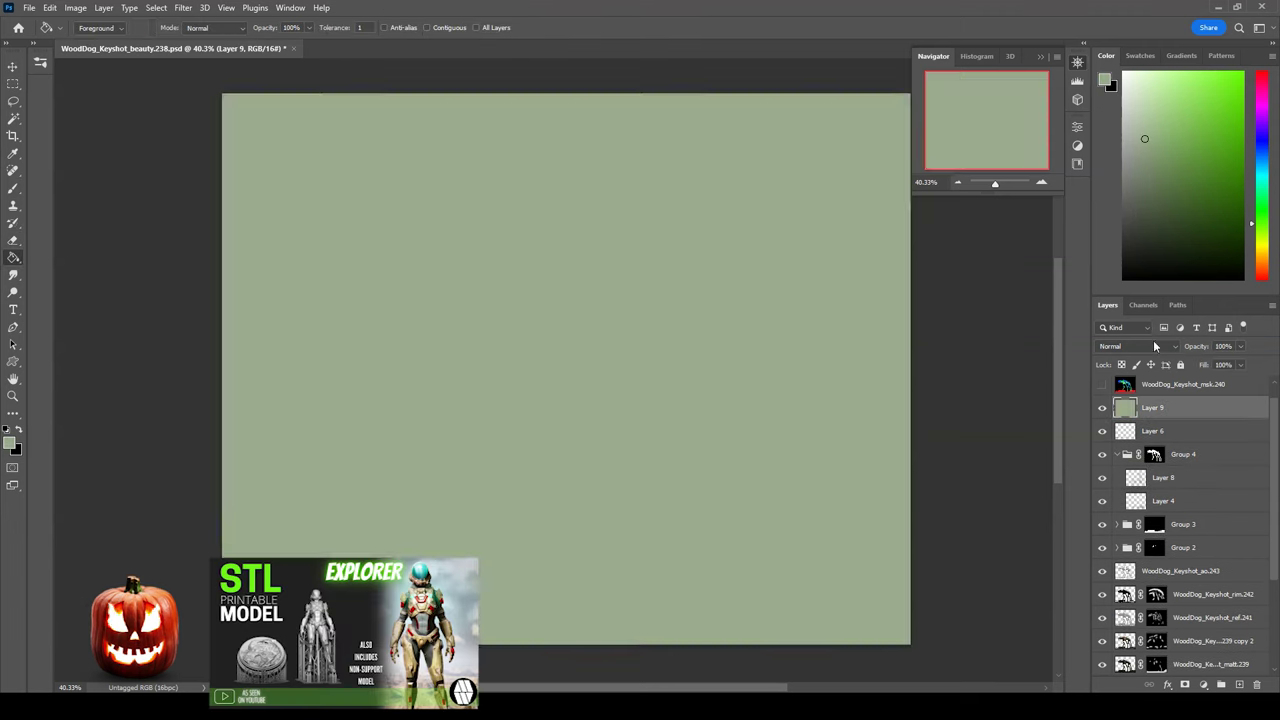
left_click(1137, 346)
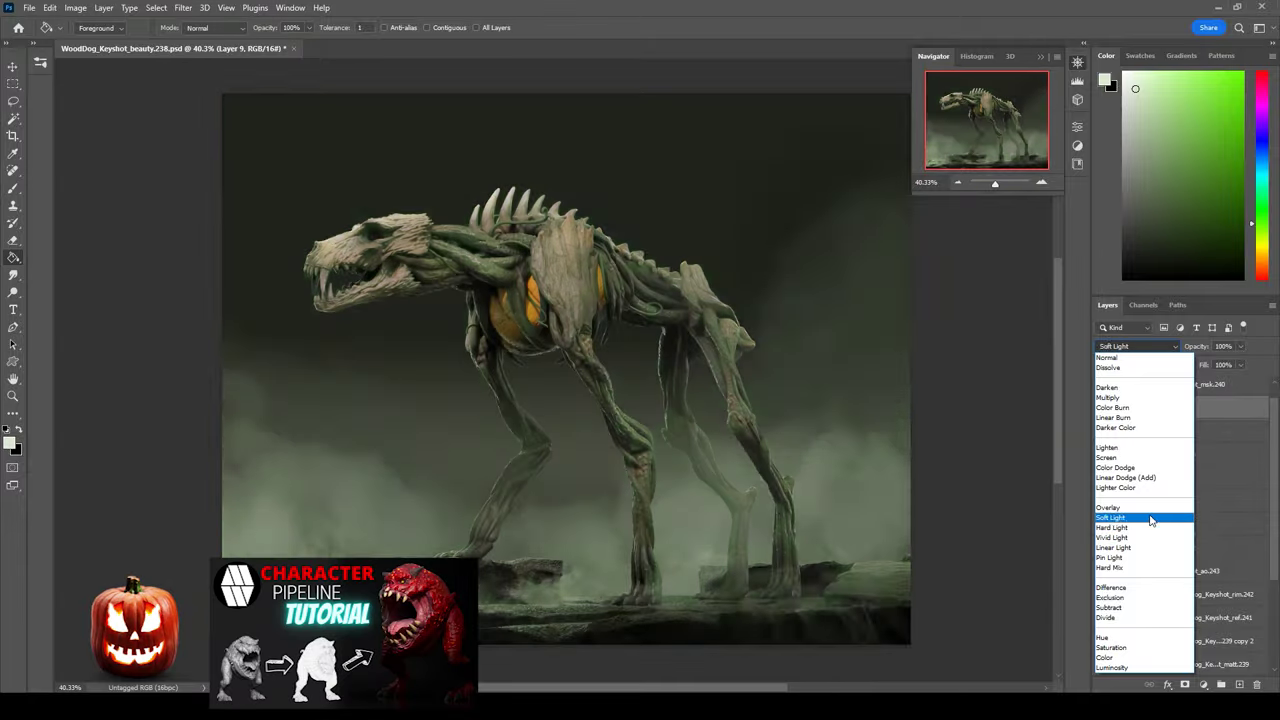
left_click(1108, 507)
left_click_drag(1262, 223, 1264, 175)
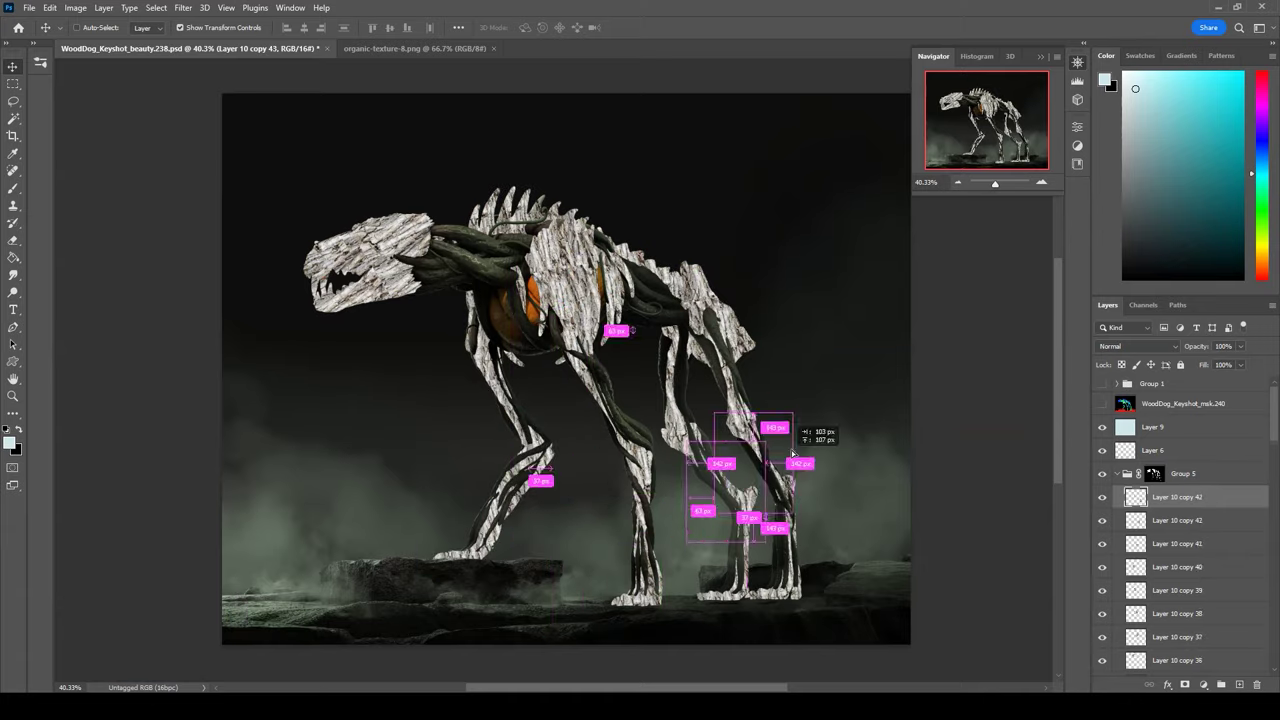
Step: Set the bark texture to Soft Light and darken it with Hue/Saturation lightness -19
left_click(1137, 346)
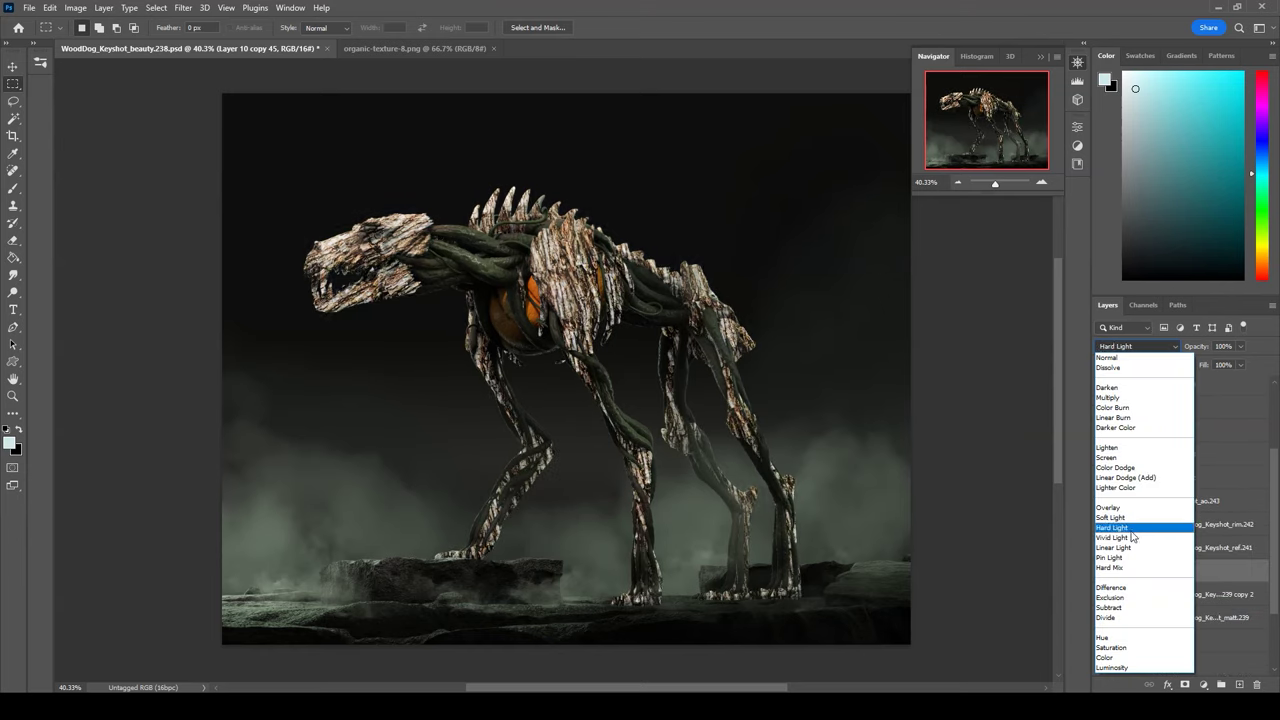
left_click(1110, 517)
left_click(75, 7)
left_click(280, 47)
left_click(746, 134)
left_click(75, 7)
left_click(290, 140)
left_click_drag(983, 288, 971, 290)
key("Return")
Step: Duplicate the bark texture as an Overlay copy and mask the Layer 10 copy 45 texture
key("ctrl+j")
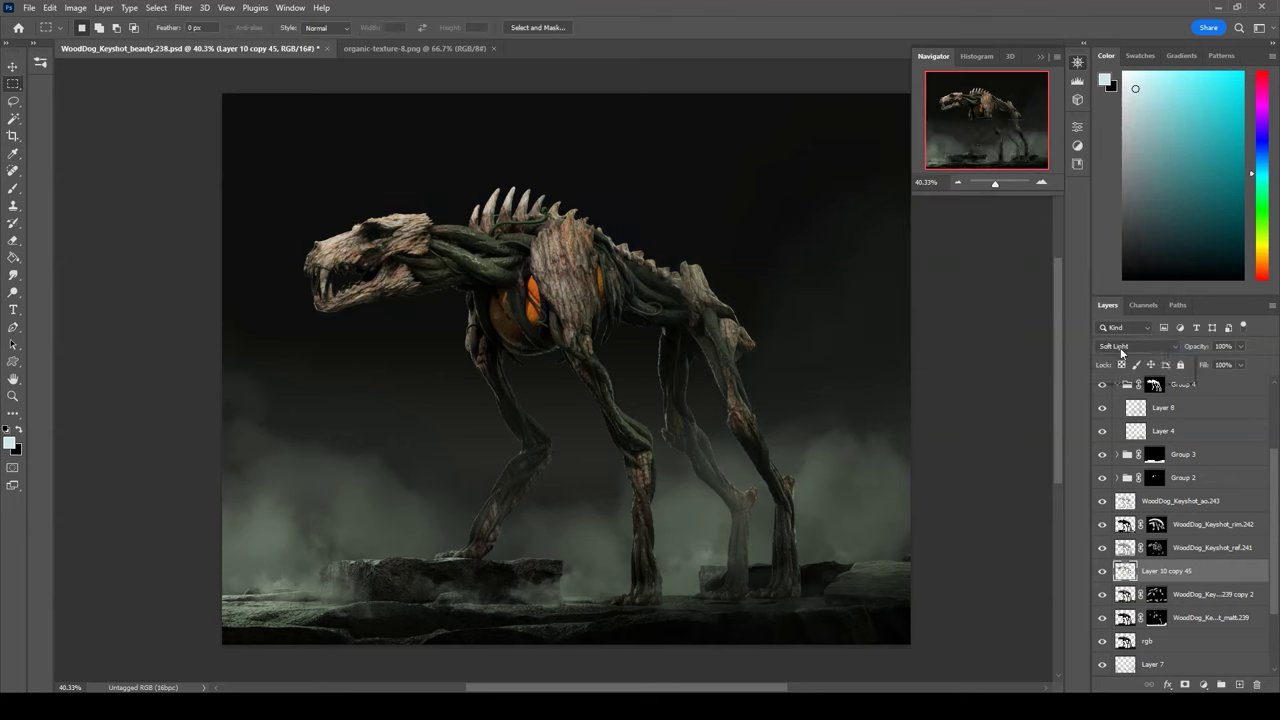
left_click(1137, 346)
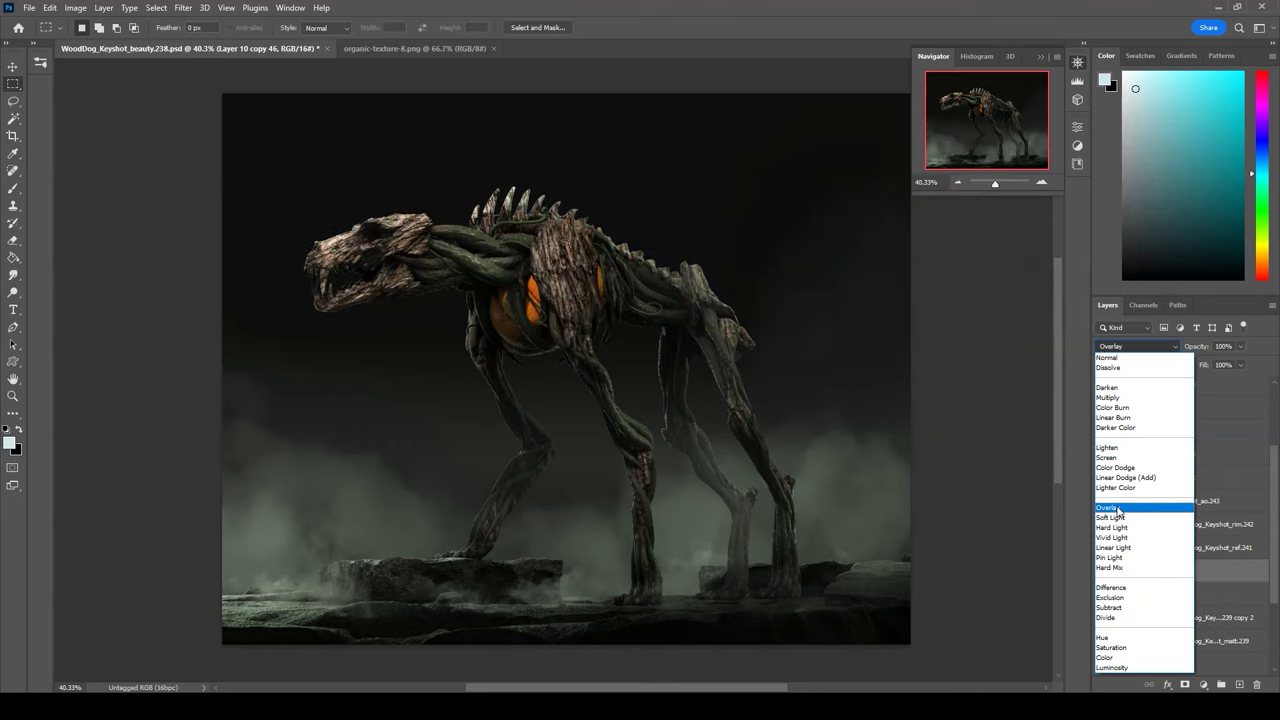
left_click(1110, 517)
left_click(1192, 594)
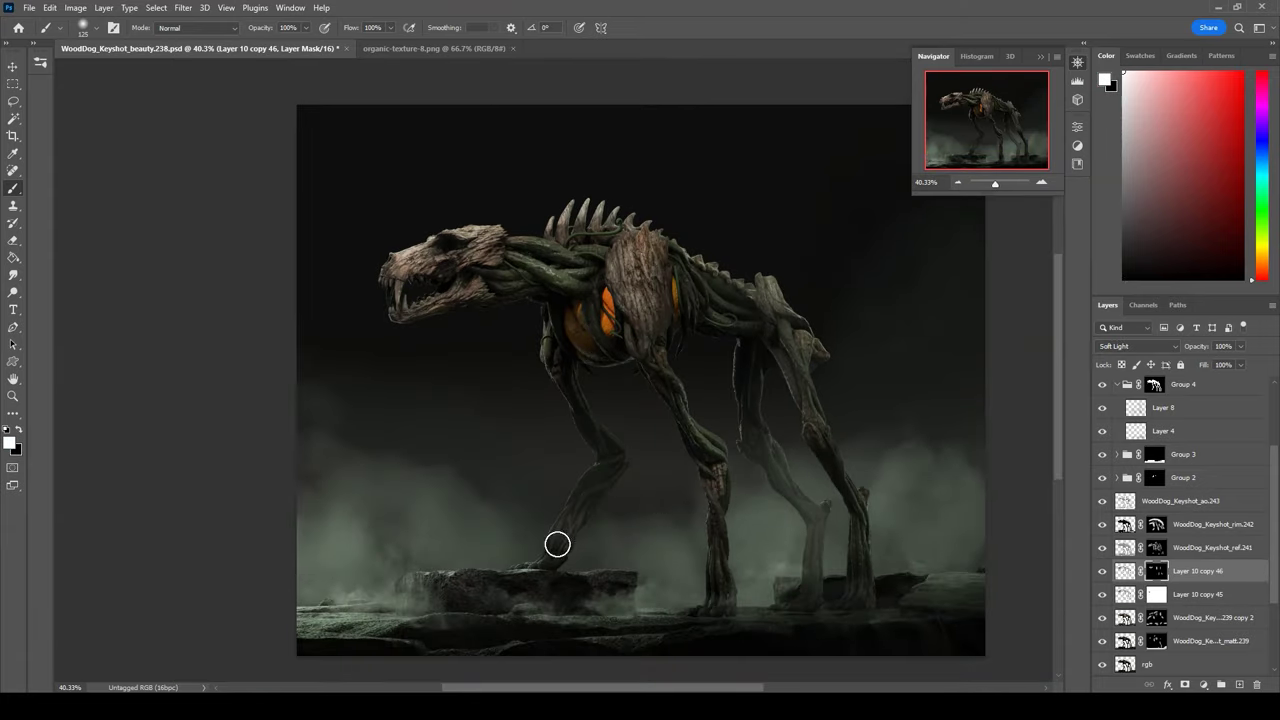
key("alt+bracketleft")
left_click(1243, 346)
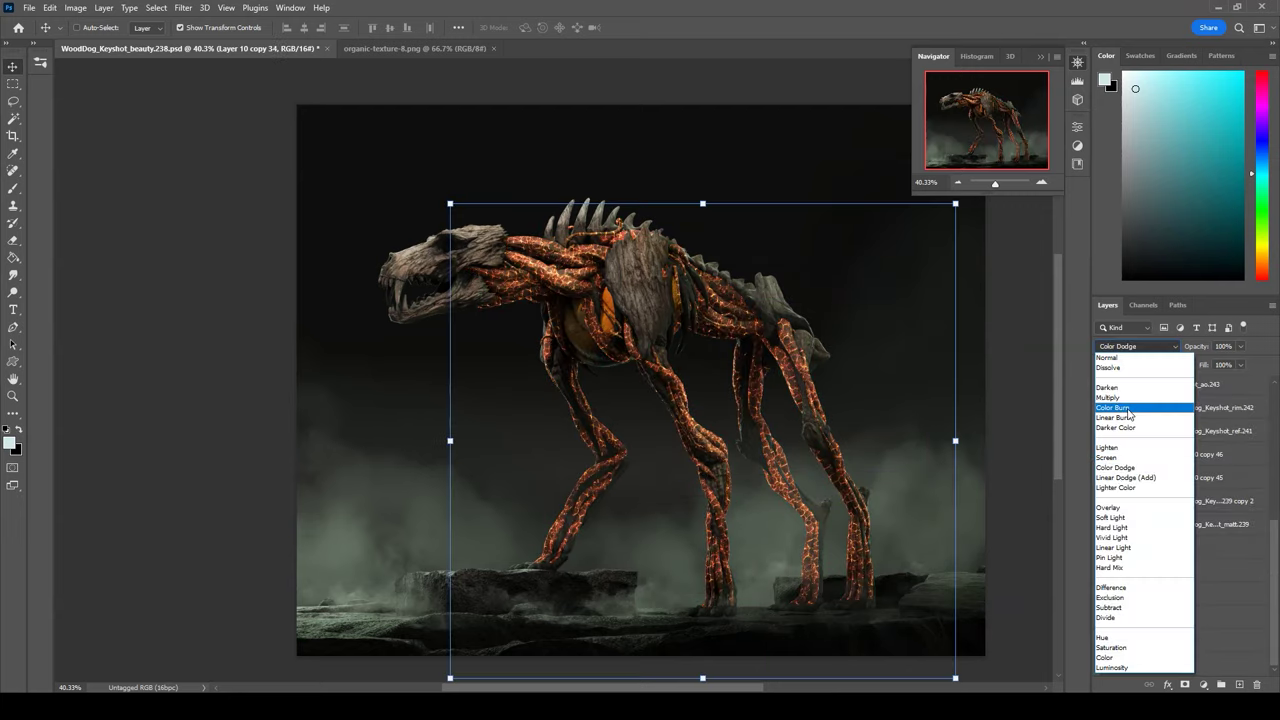
Step: Set the vine texture to Overlay and adjust another texture layer's blend mode and opacity
left_click(1137, 346)
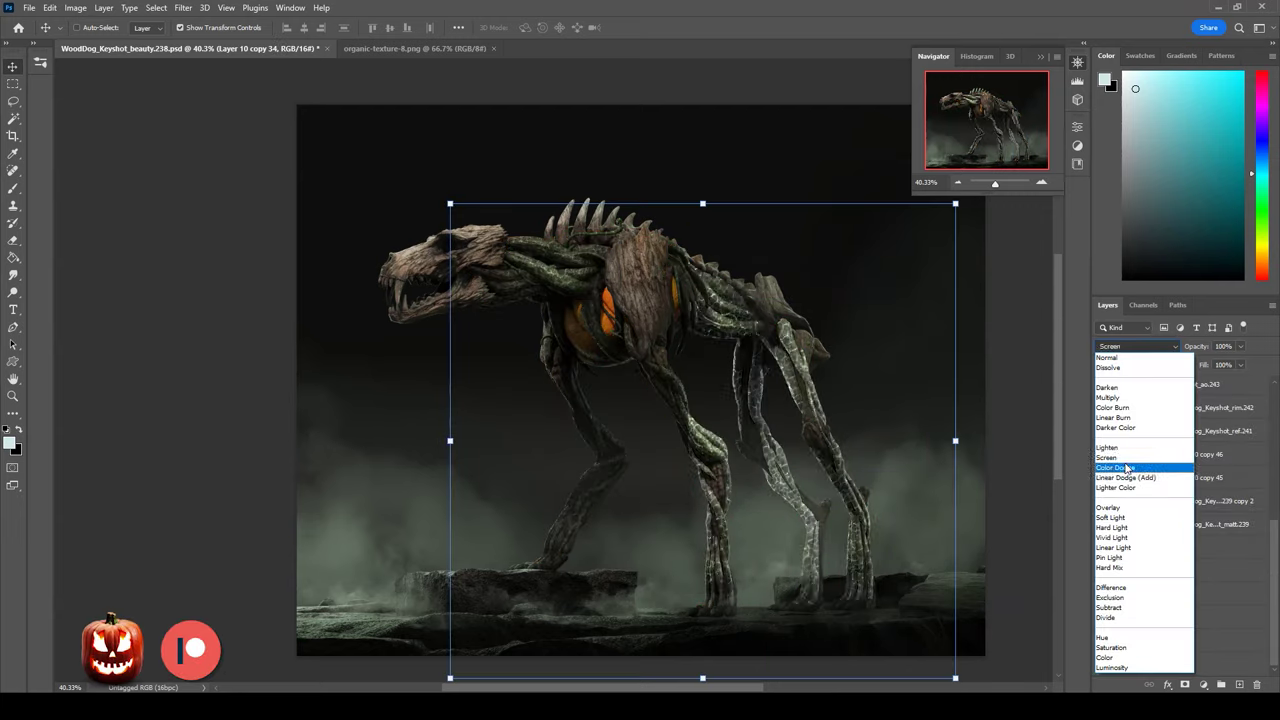
left_click(1108, 507)
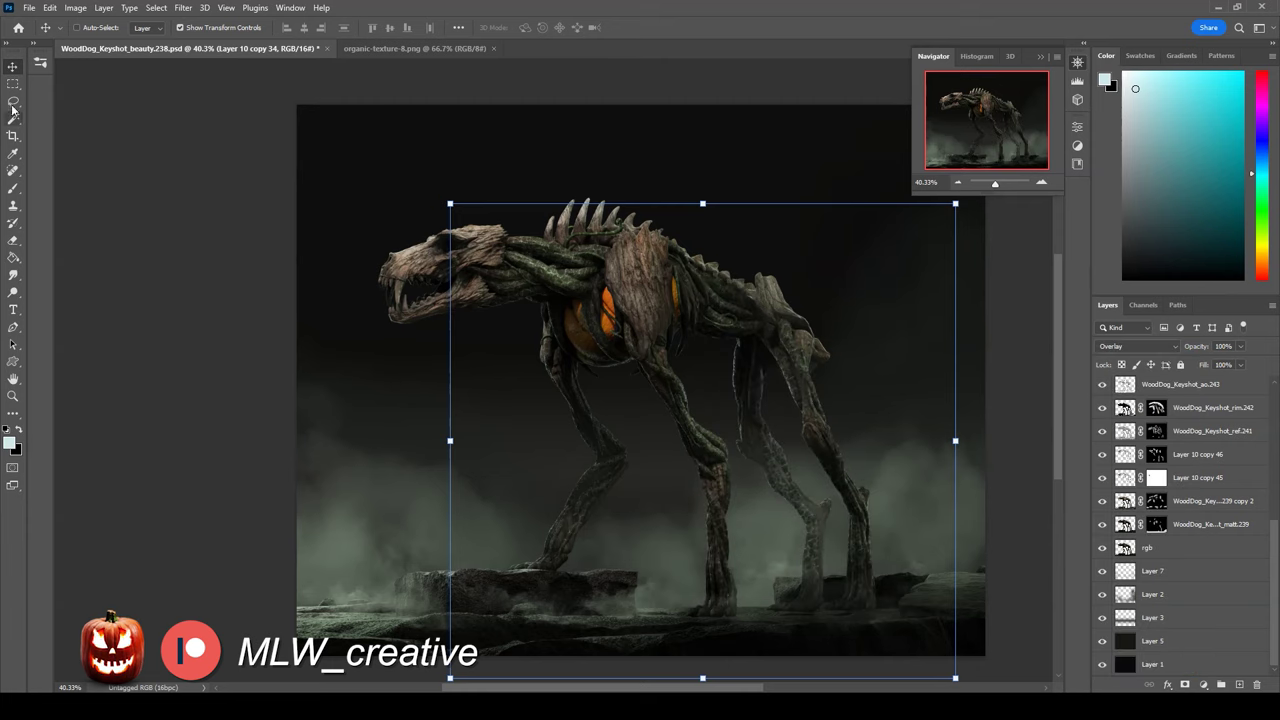
left_click(603, 258)
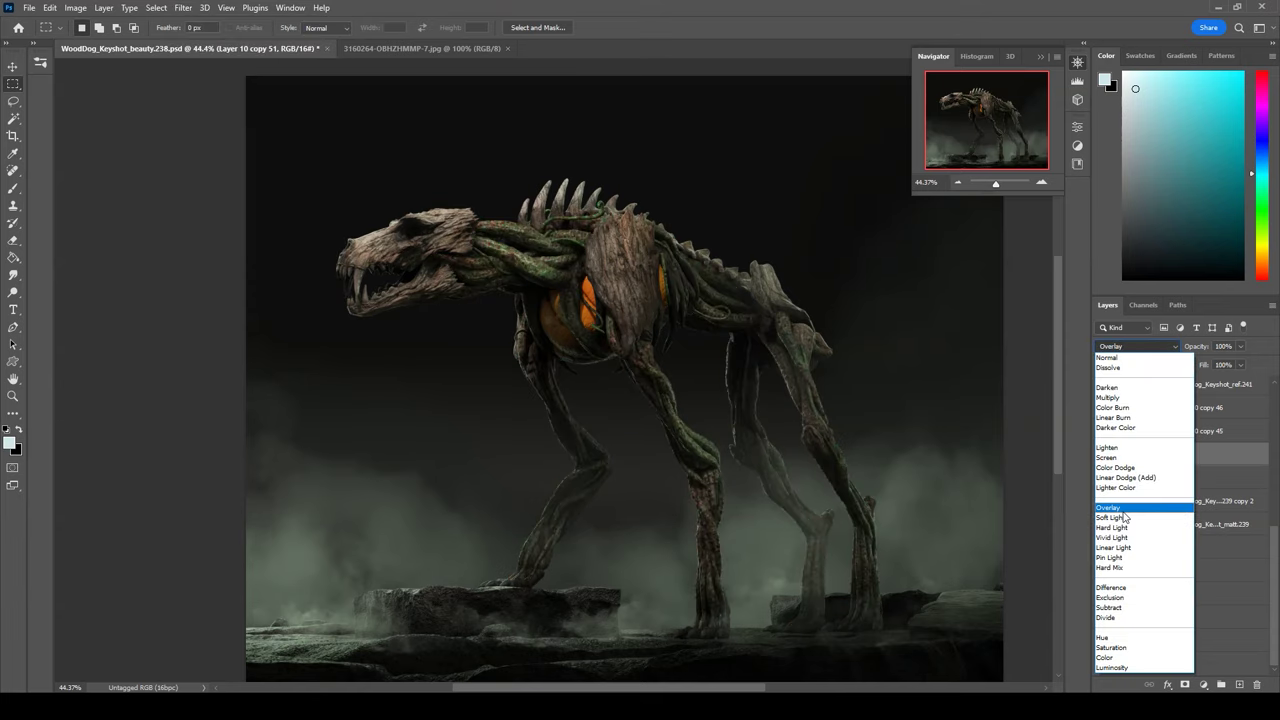
left_click(1132, 649)
left_click(1240, 348)
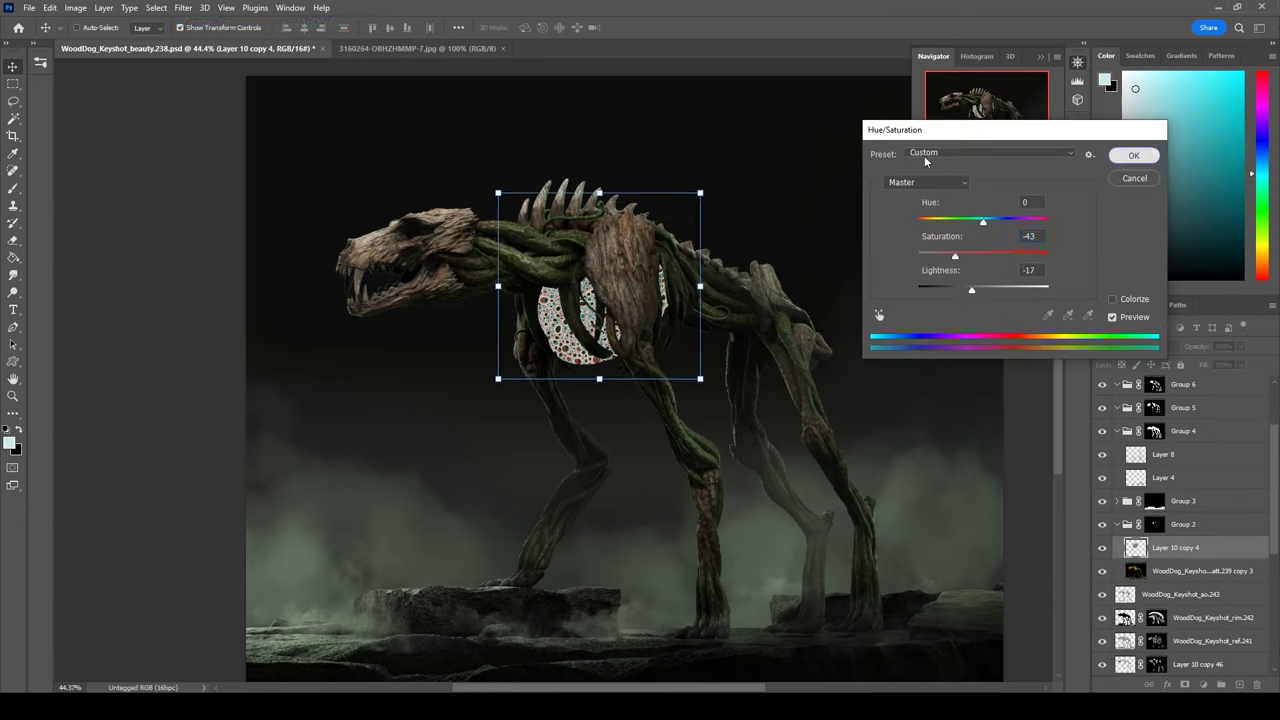
Step: Set the chest texture to Vivid Light, blur the orange glow 101.4 px and make it Linear Dodge (Add)
left_click(1112, 537)
left_click(1137, 346)
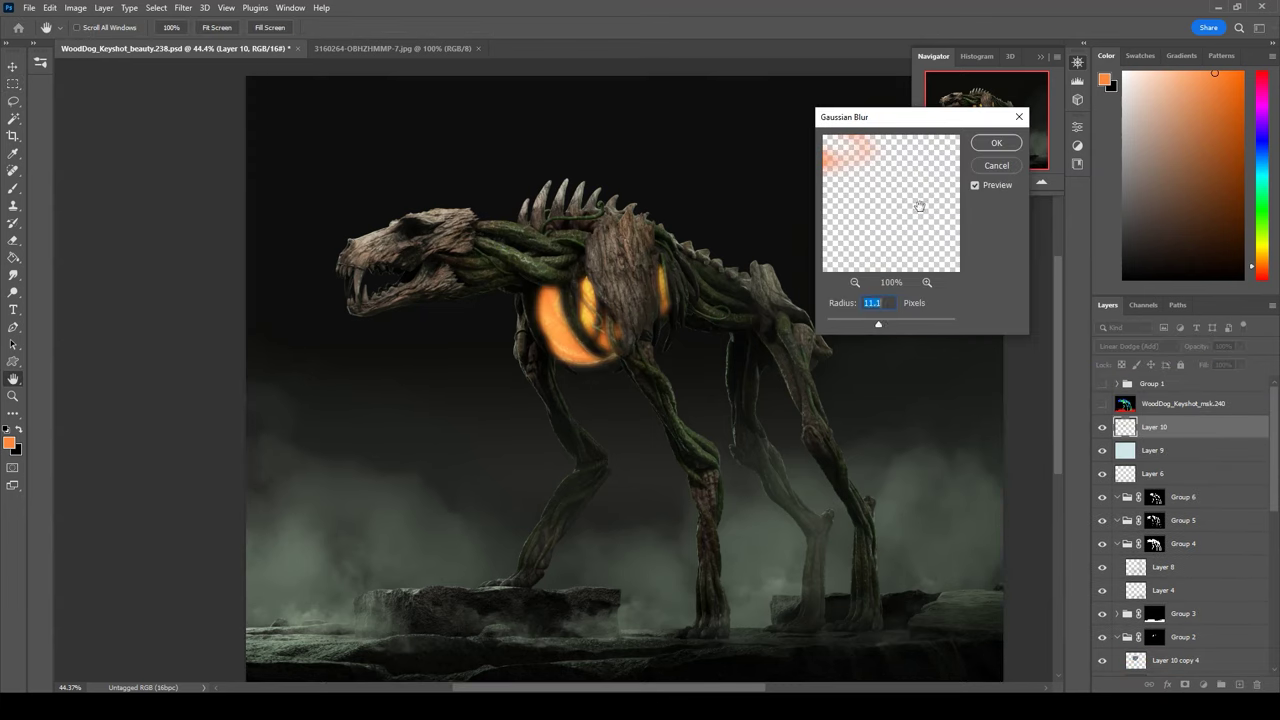
left_click_drag(878, 324, 910, 326)
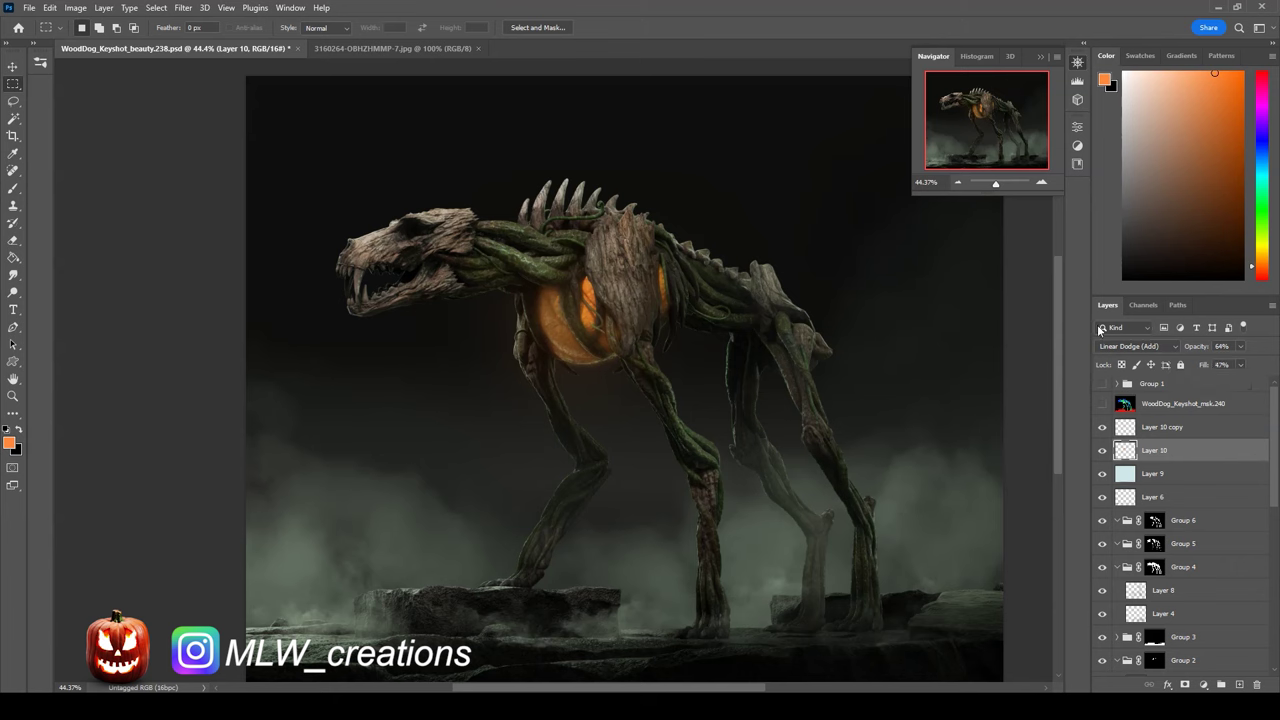
left_click(1137, 346)
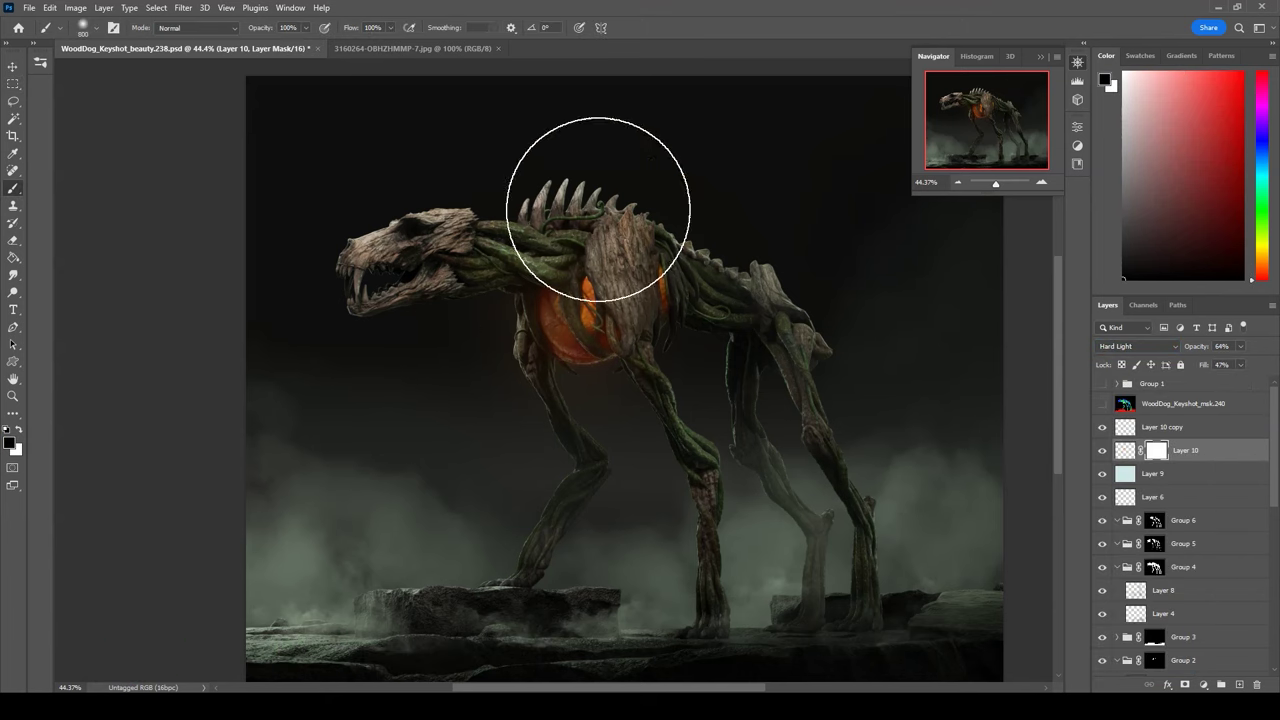
left_click(1137, 346)
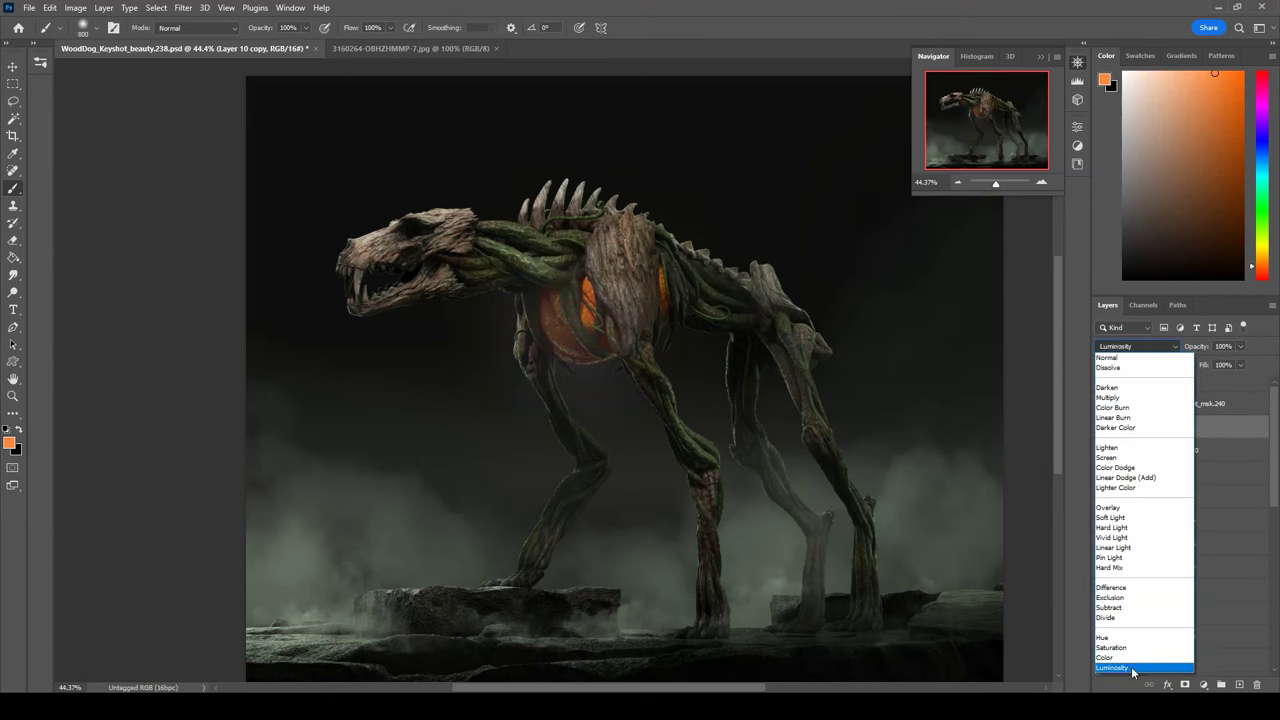
left_click(1162, 478)
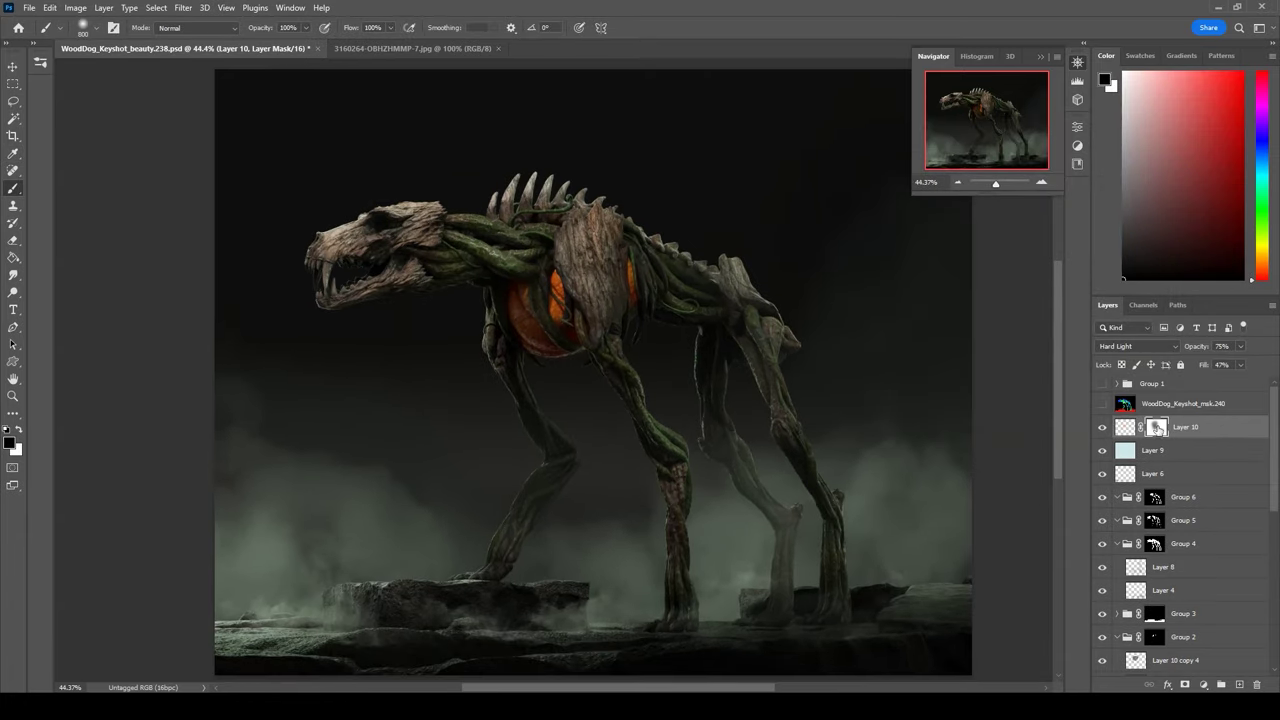
Step: Neutralise the purple cast with a Levels gray-point sample and apply the Kodak 5205 Fuji 3510 Color Lookup
left_click(507, 270)
left_click(1041, 121)
left_click(1241, 364)
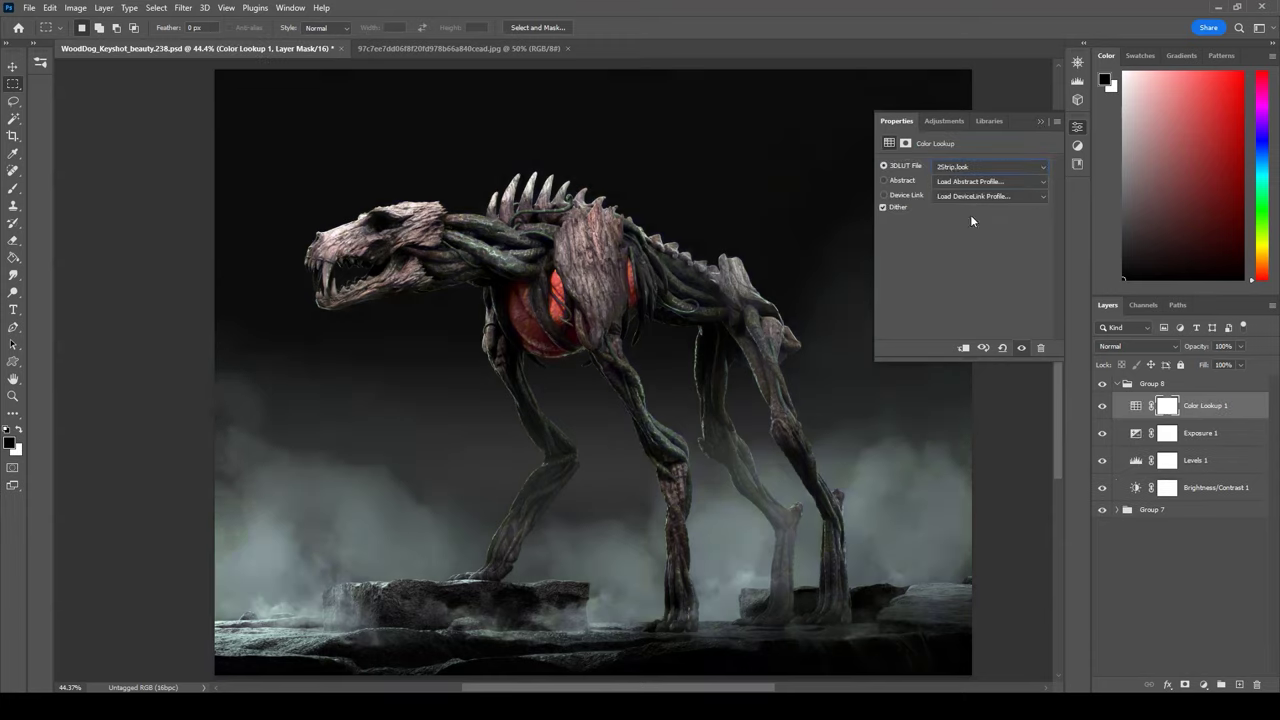
key("Down")
key("Down")
key("Down")
key("Down")
key("Down")
key("Down")
key("Down")
key("Down")
key("Down")
key("Down")
key("Down")
key("Down")
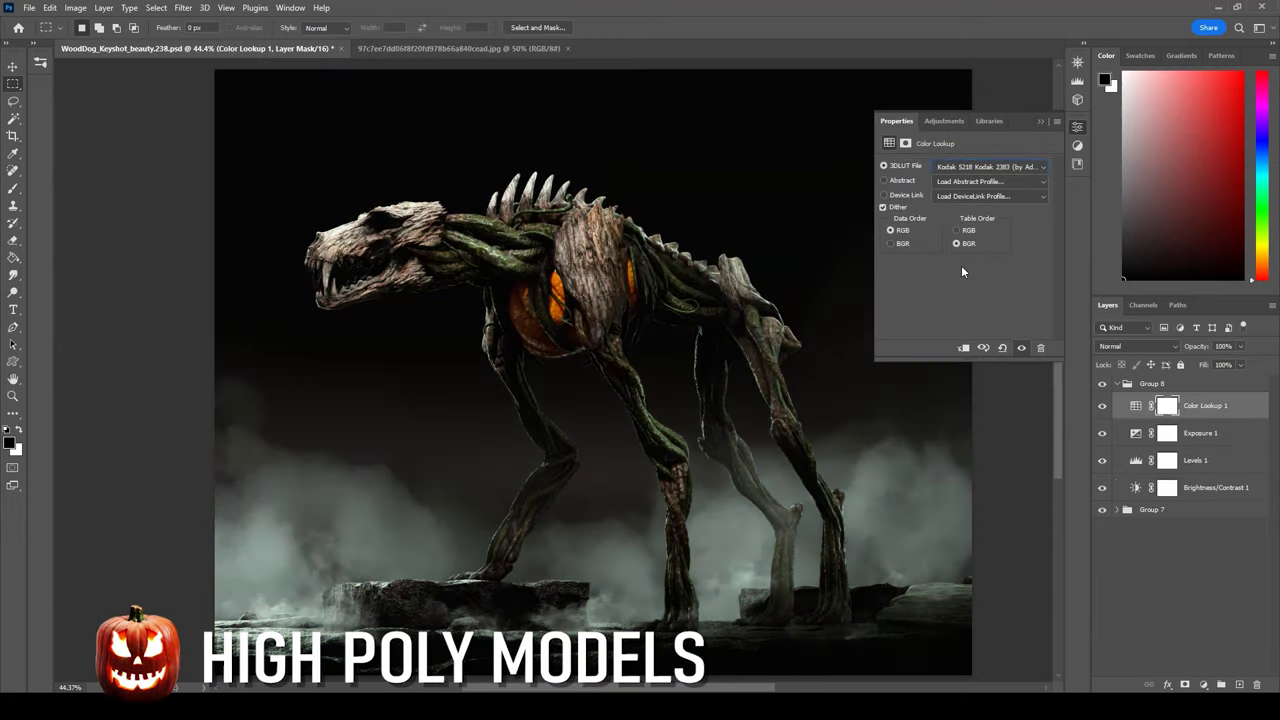
key("Up")
key("Up")
key("Up")
key("Down")
key("Down")
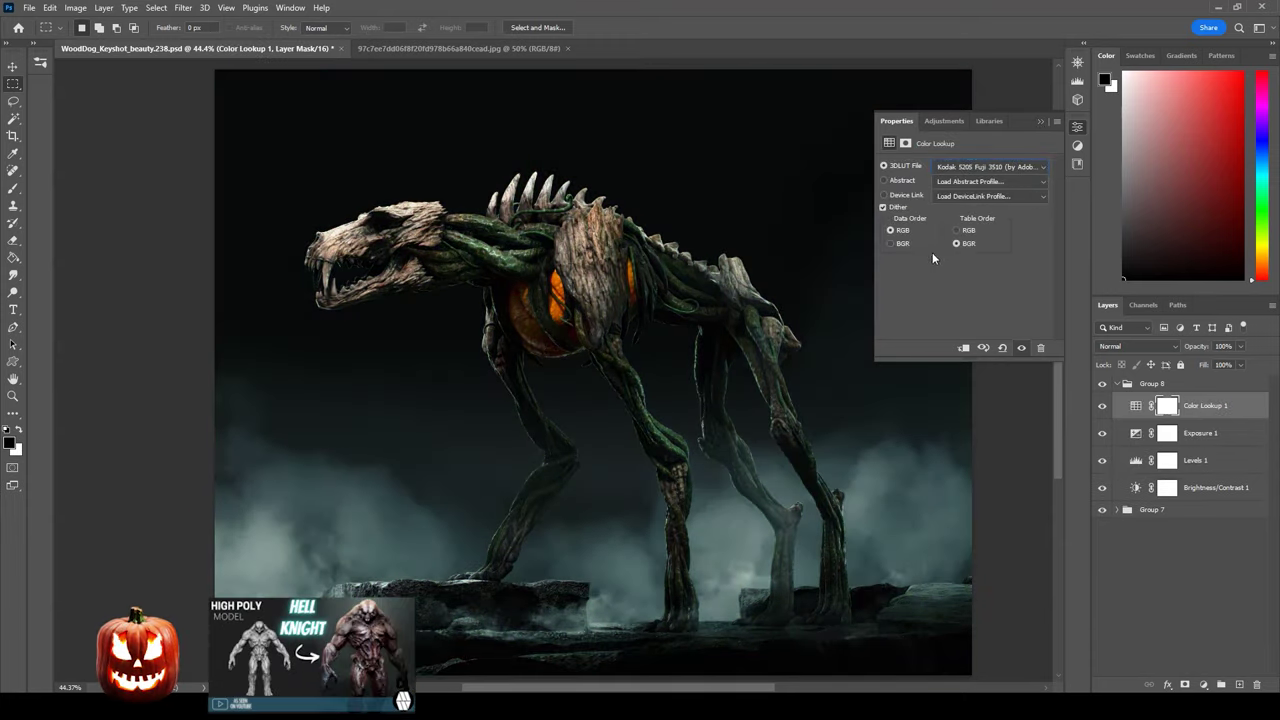
key("Down")
key("Down")
key("Down")
left_click(1040, 121)
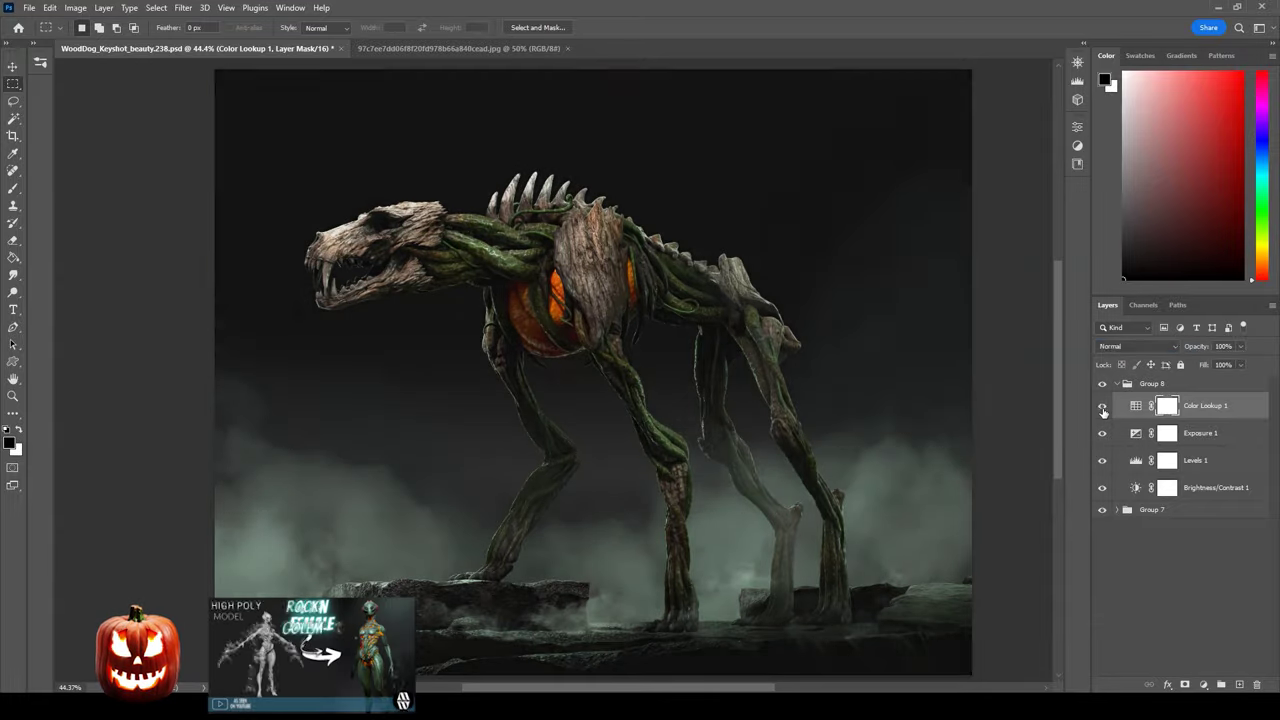
Step: Add an orange Photo Filter at 73% opacity, then sample a neutral gray point in Levels
left_click(1103, 410)
left_click(1203, 684)
left_click(1195, 603)
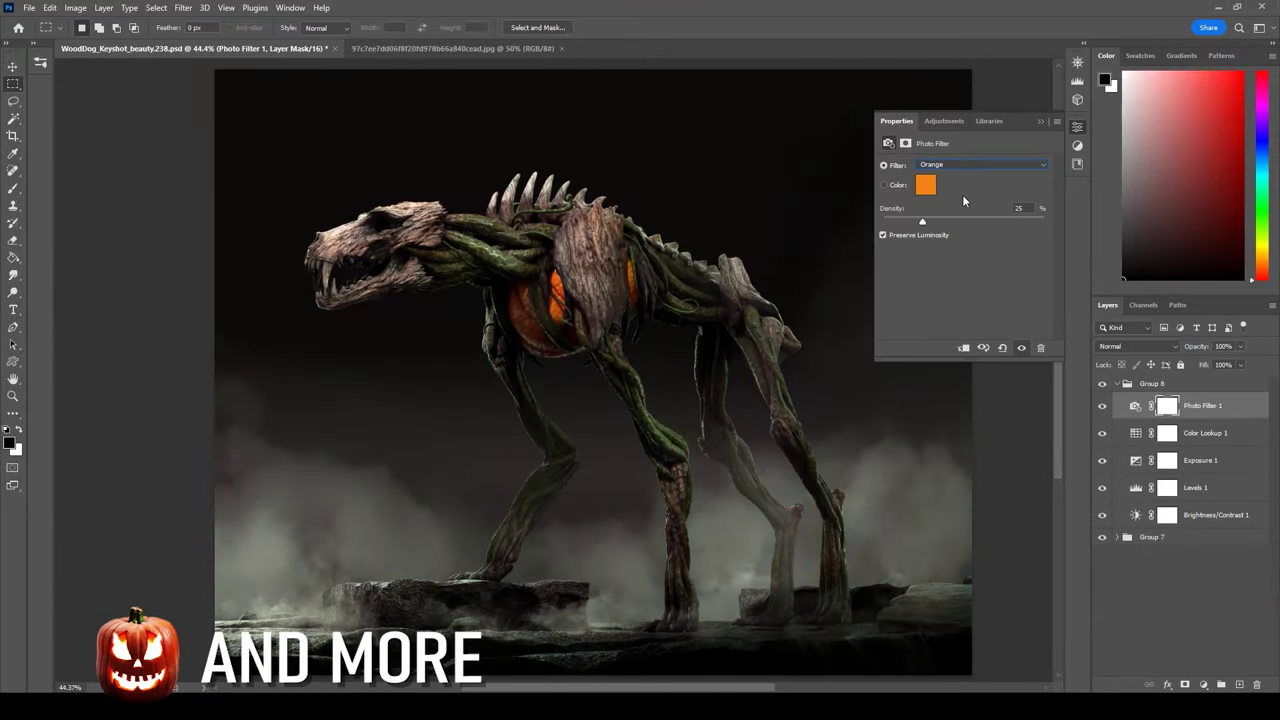
key("Down")
key("Down")
key("Down")
key("Down")
key("Down")
key("Down")
key("Down")
key("Down")
left_click_drag(1240, 346, 1225, 366)
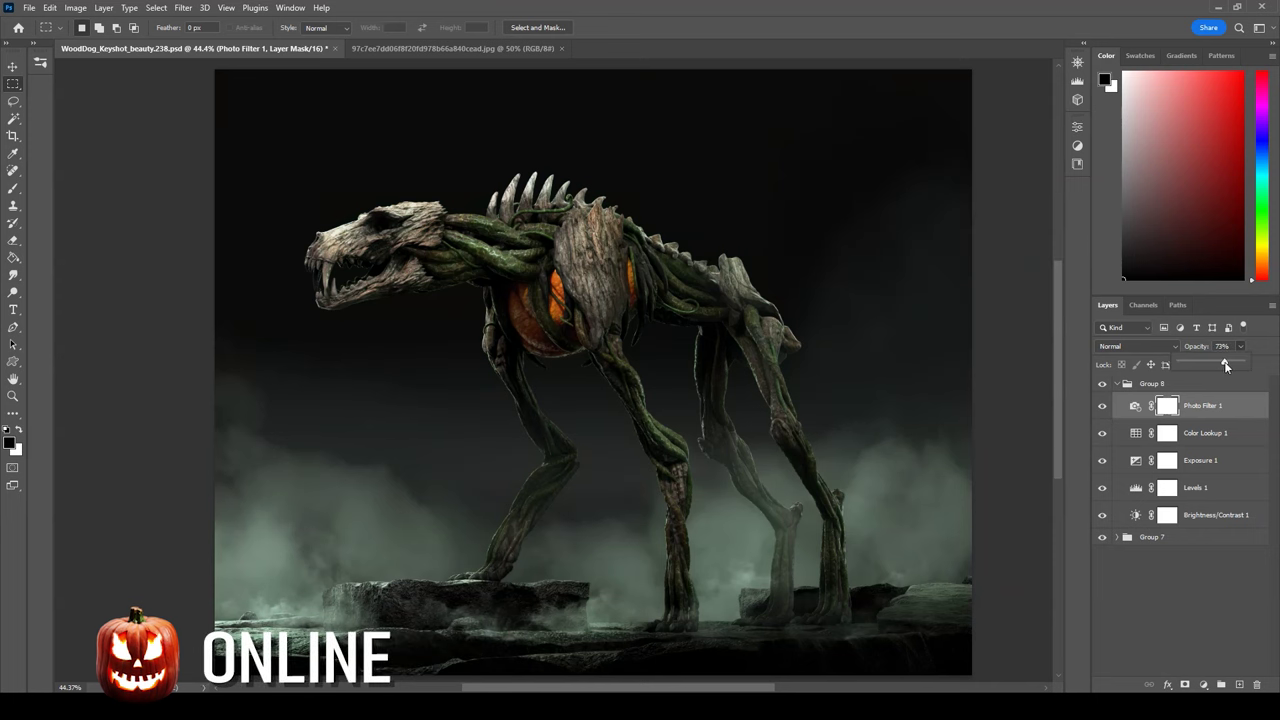
double_click(1135, 487)
left_click(887, 228)
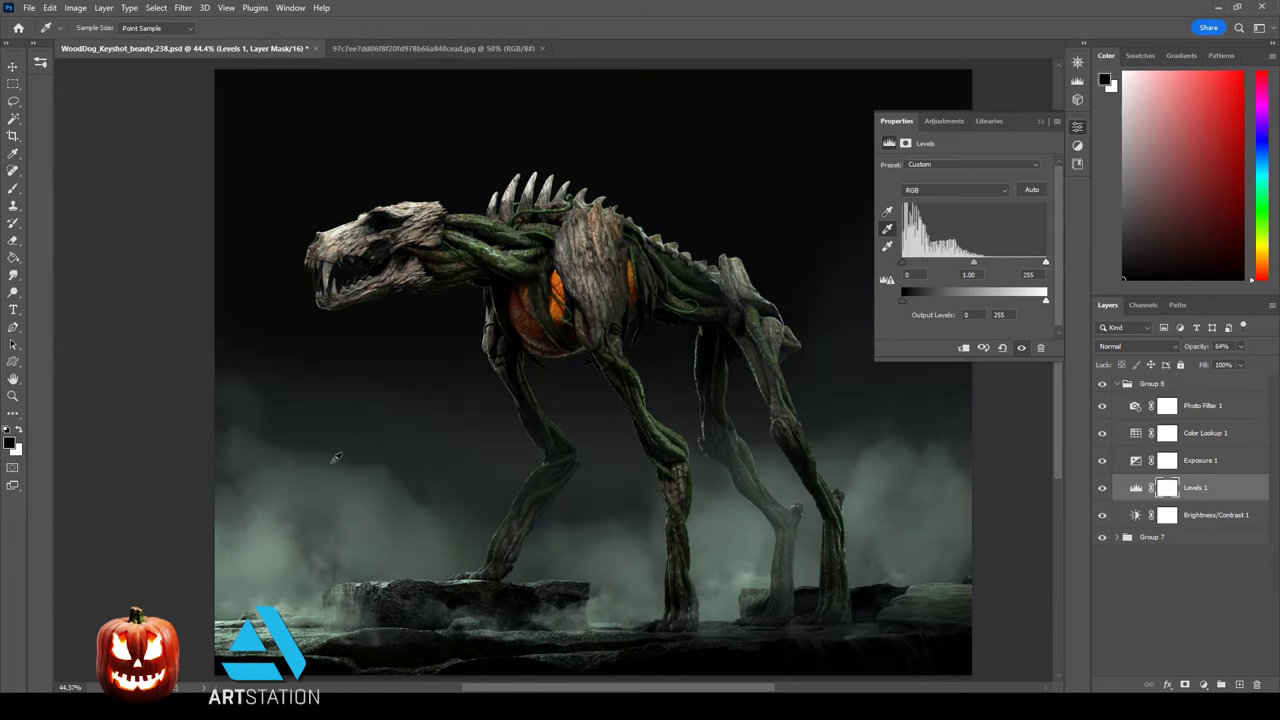